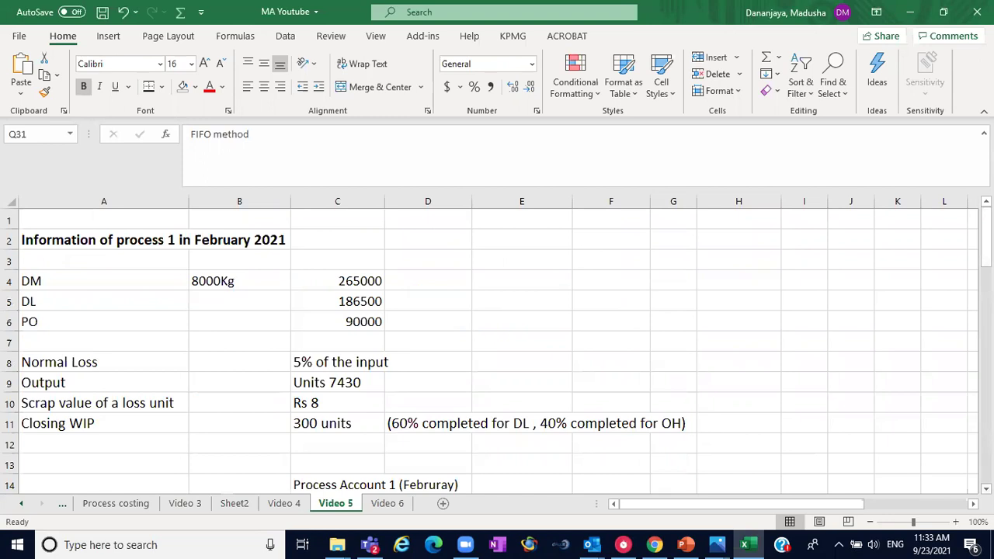
Examine the February process information, Process Account 1 and the equivalent units statement layout on the Video 5 sheet
scroll(497, 350, "down", 1)
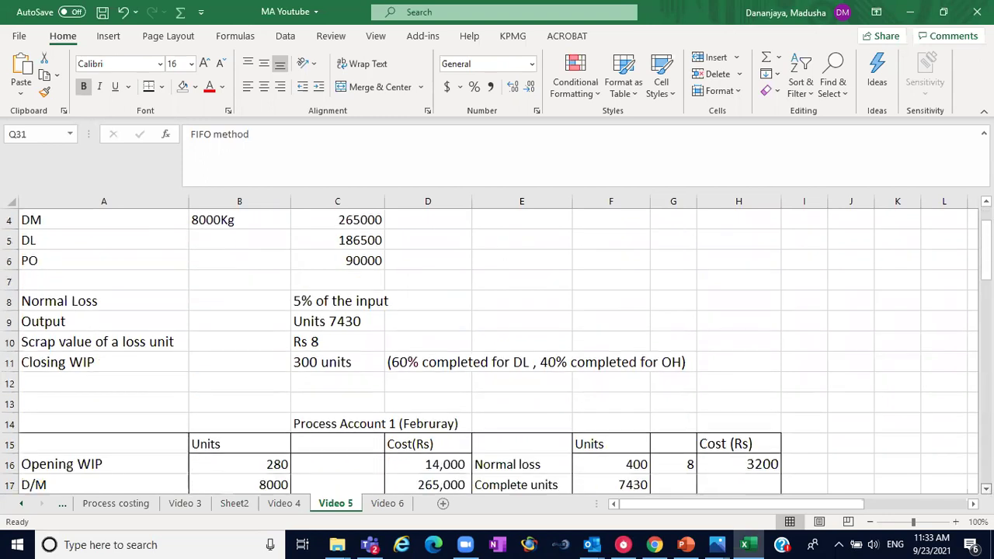
scroll(497, 349, "down", 1)
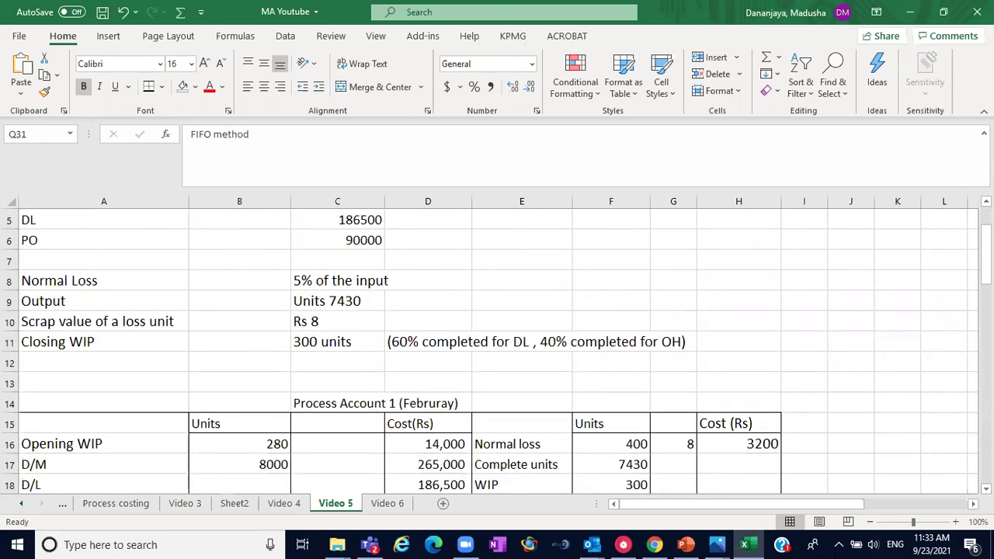
scroll(639, 415, "up", 2)
left_click(392, 504)
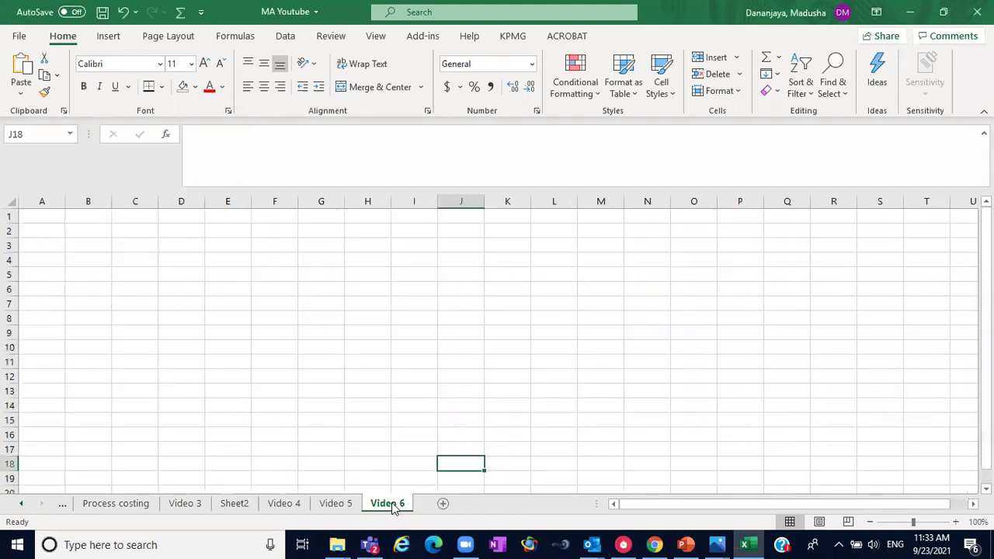
left_click(351, 505)
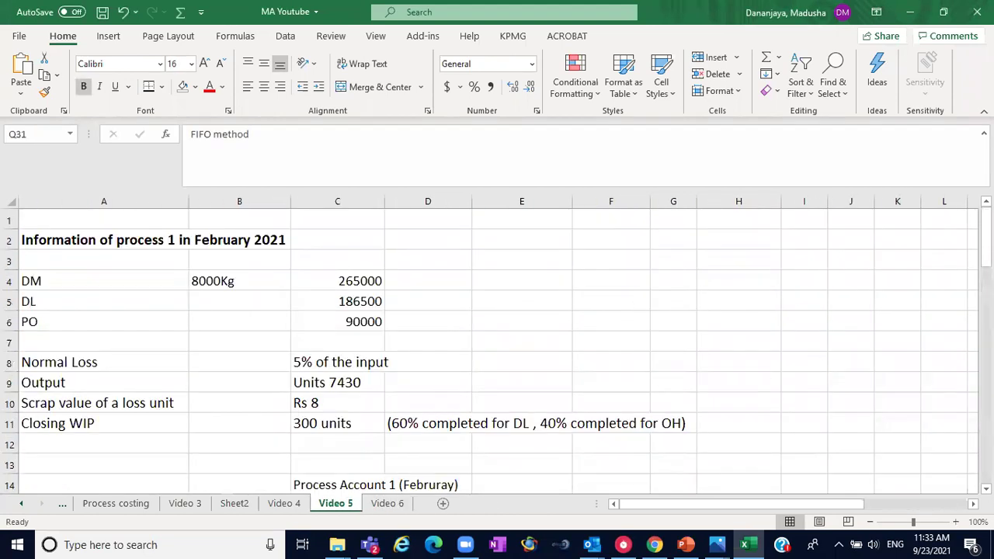
scroll(309, 223, "down", 5)
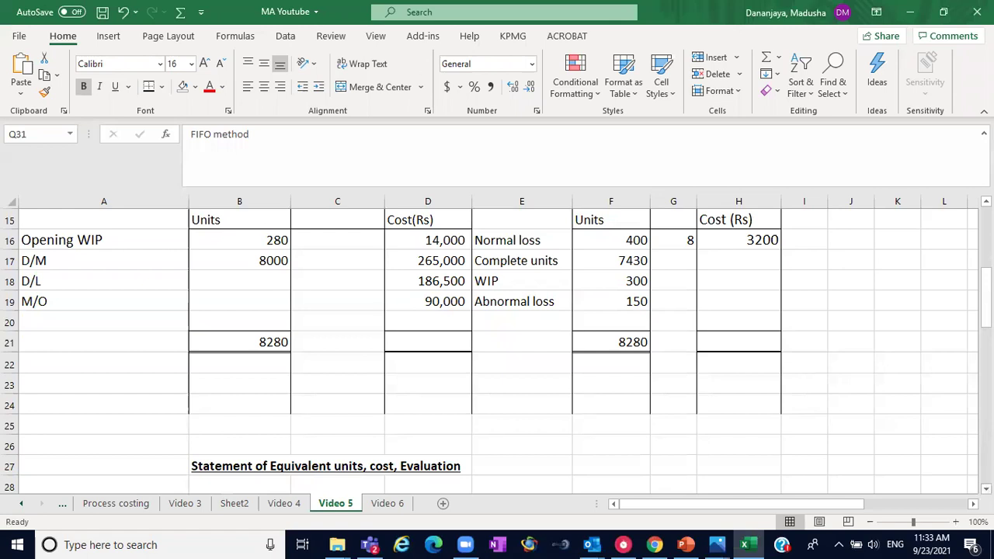
scroll(497, 355, "down", 2)
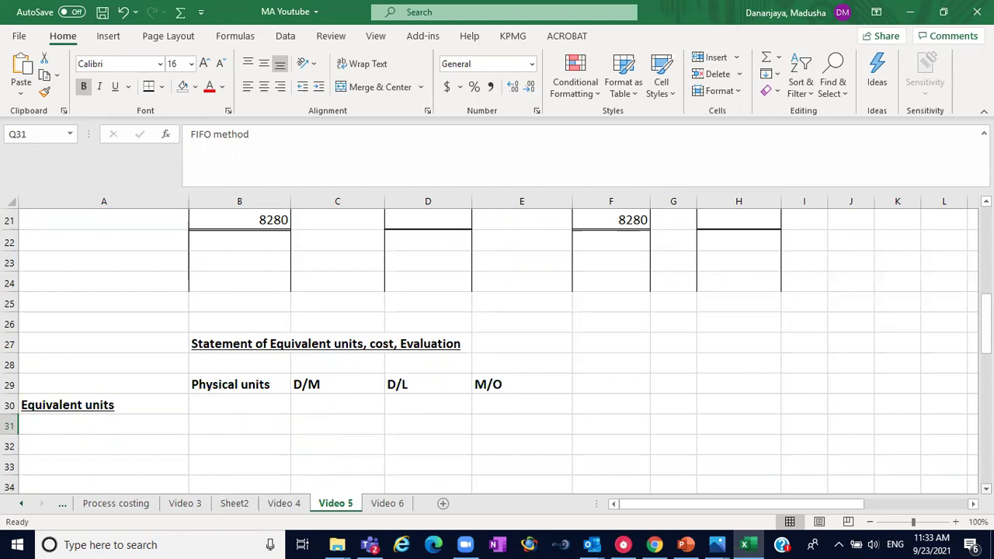
scroll(497, 350, "down", 1)
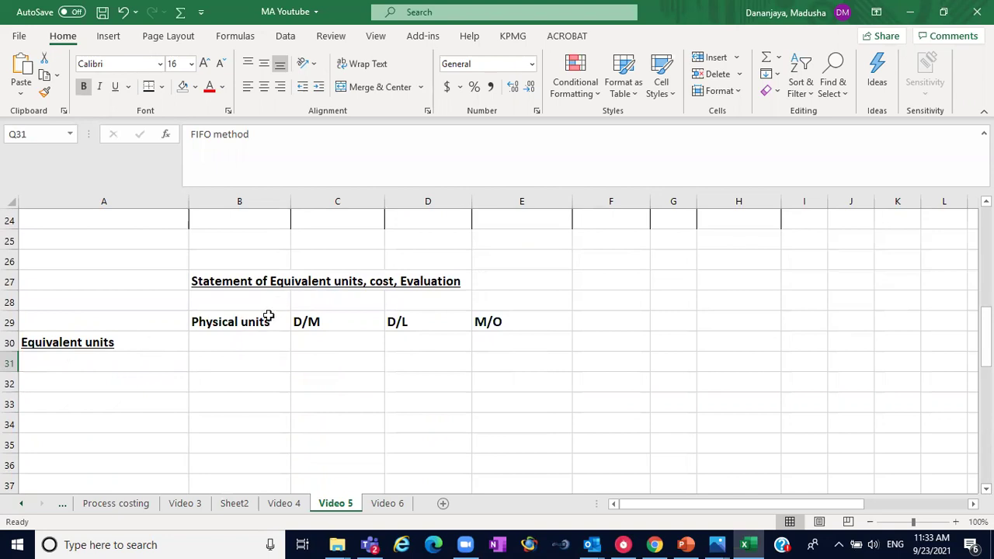
Enter the label "output" in cell A31, under the Equivalent units heading
left_click(60, 364)
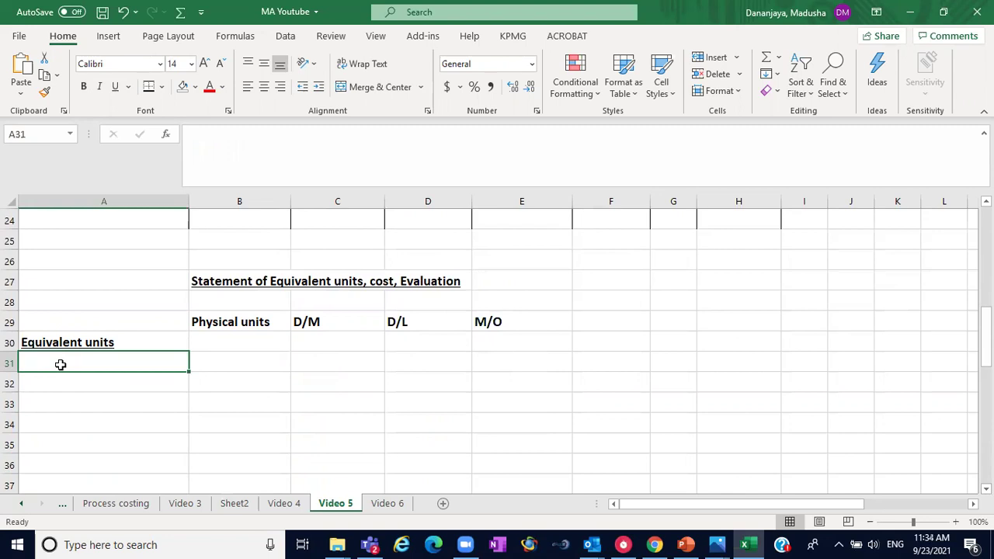
type("outp")
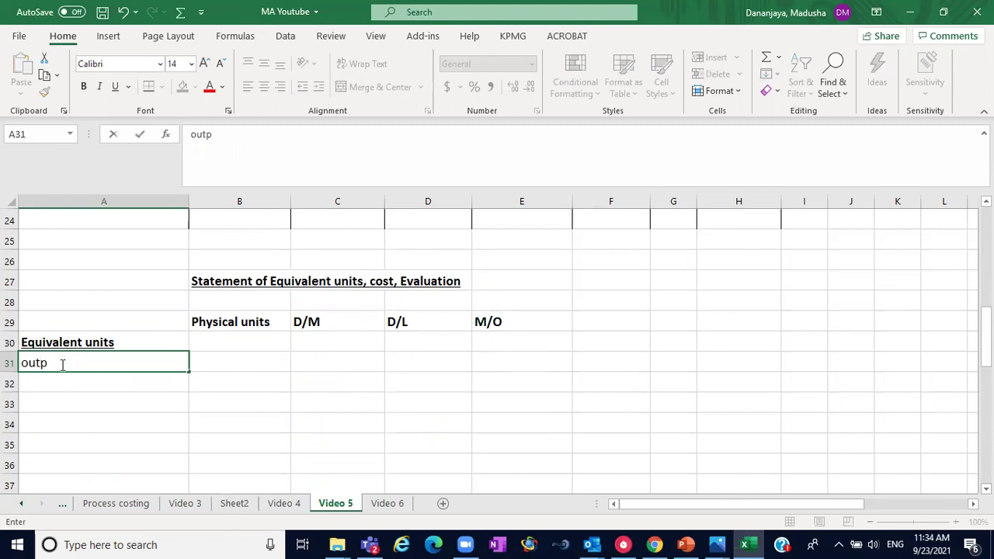
type("ut")
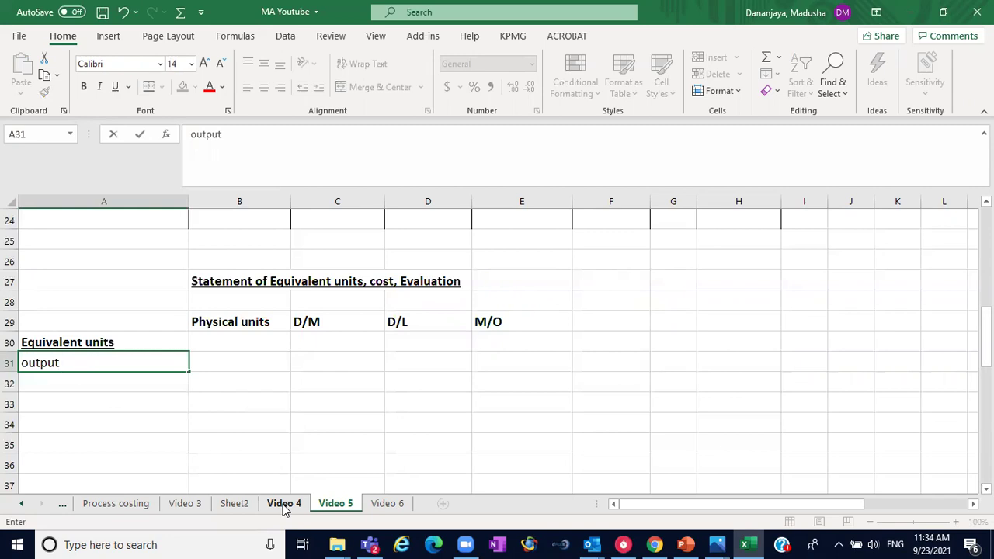
Examine the complete units row in the Video 4 sheet's equivalent units statement and return to the Video 5 sheet
left_click(285, 505)
scroll(497, 350, "down", 5)
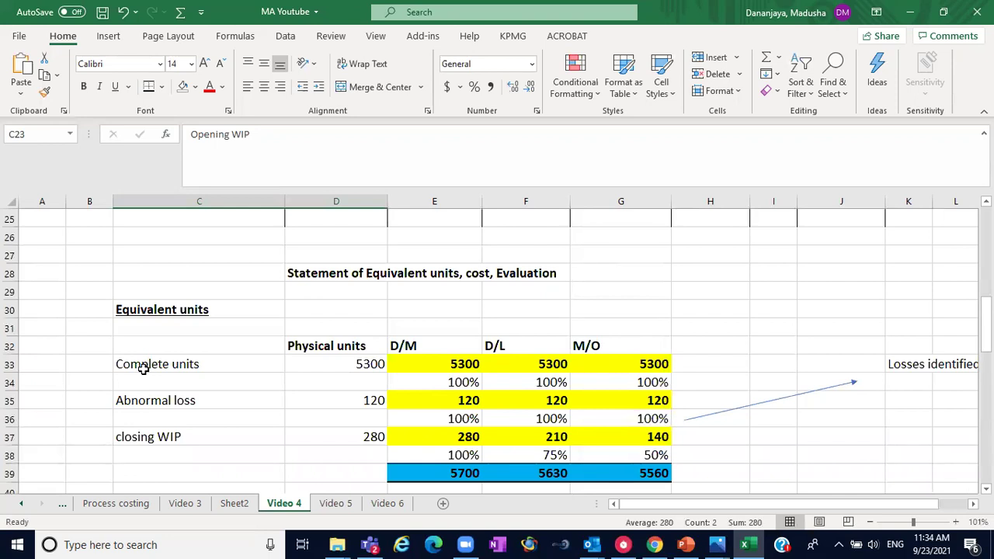
left_click(187, 366)
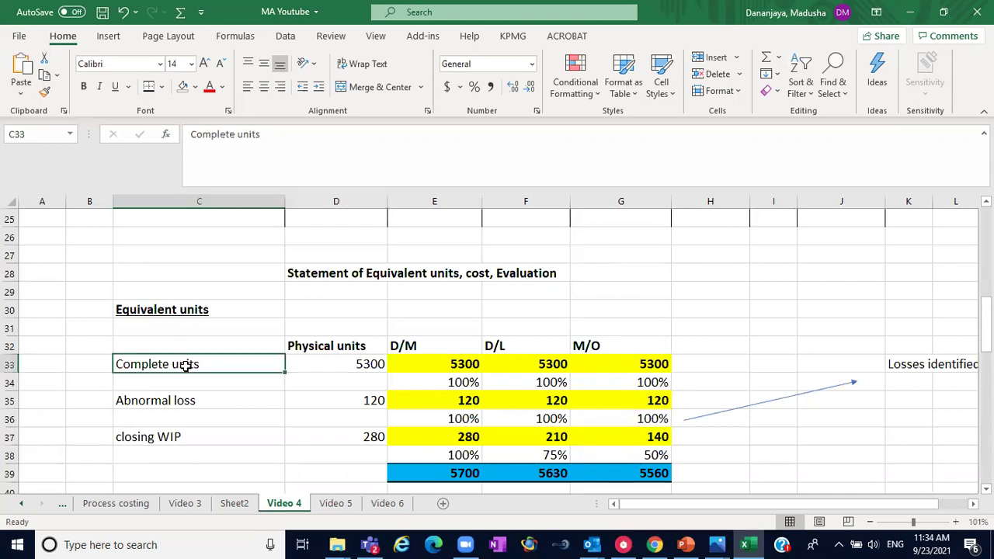
left_click(352, 370)
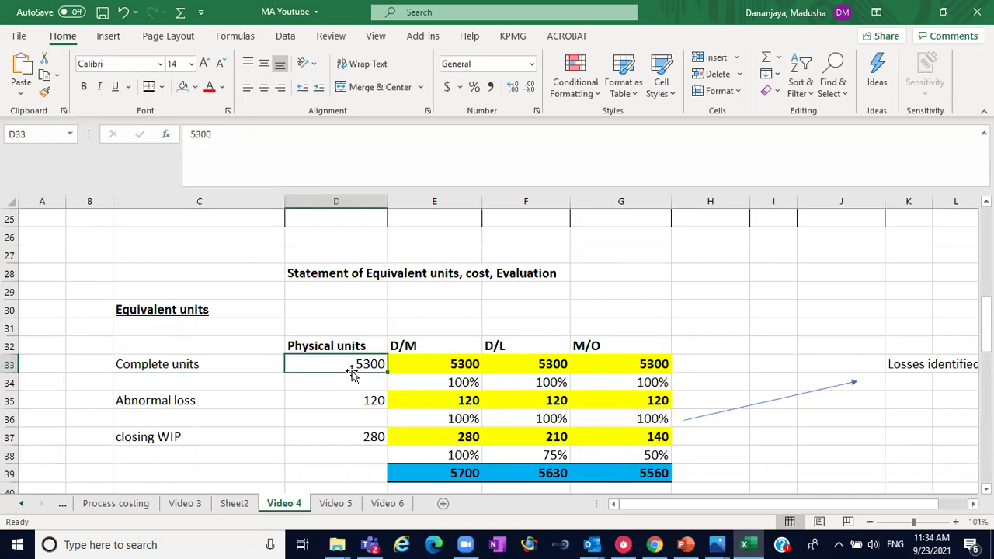
left_click(337, 507)
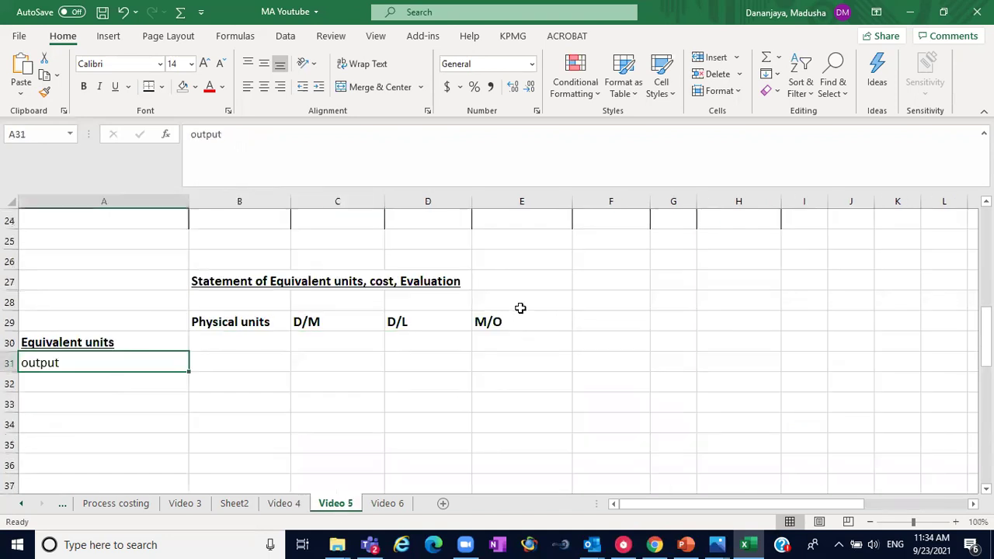
Extend the statement heading in cell B27 to read "Statement of Equivalent units, cost, Evaluation(FIFO) - February"
left_click(197, 284)
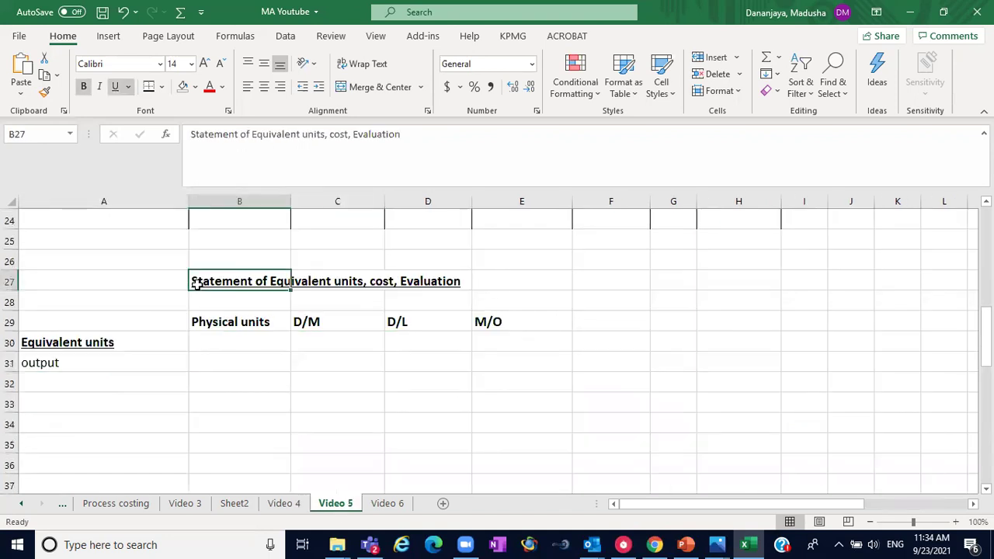
left_click(420, 138)
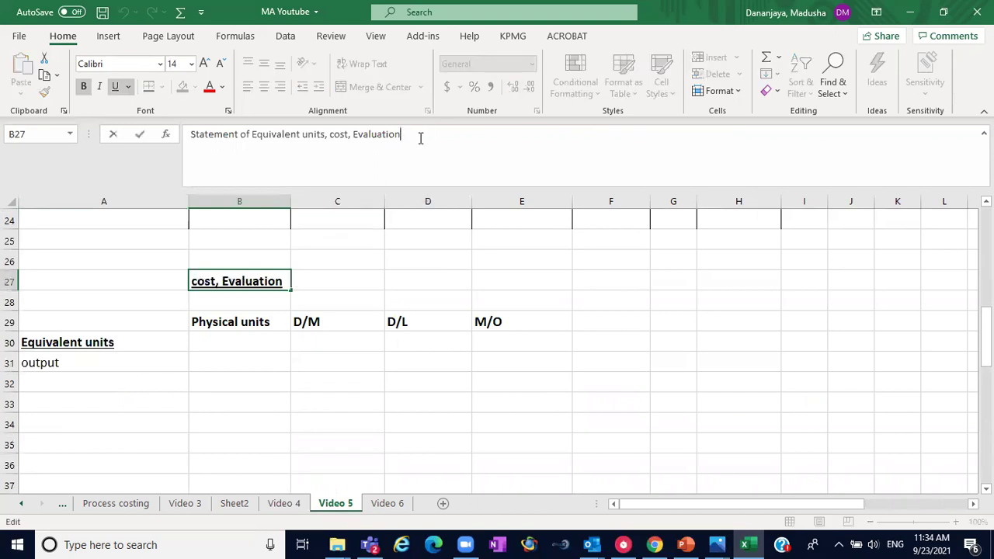
type("(FIF)")
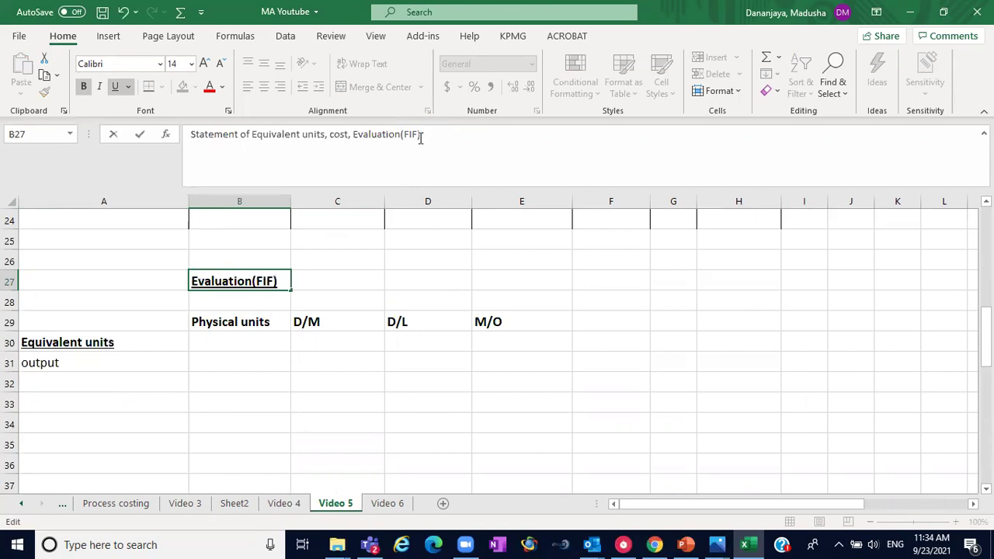
key("BackSpace")
type("0")
key("BackSpace")
type("o")
key("BackSpace")
type("O) - February")
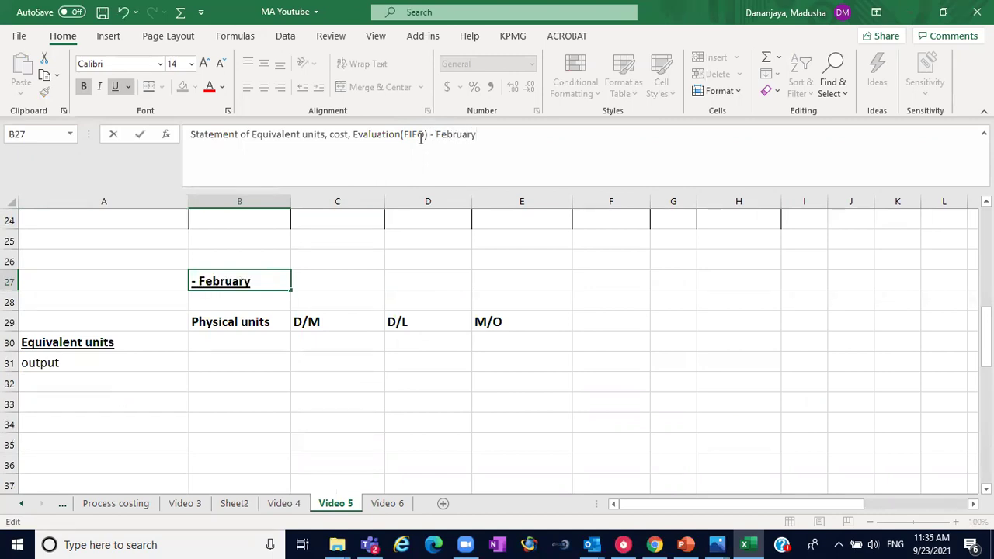
left_click(204, 416)
left_click(94, 368)
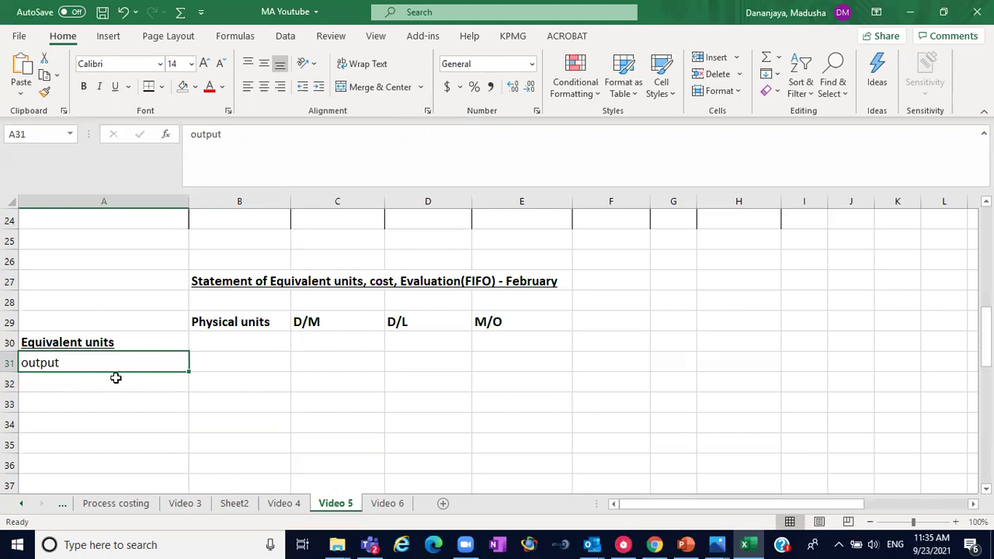
left_click(52, 383)
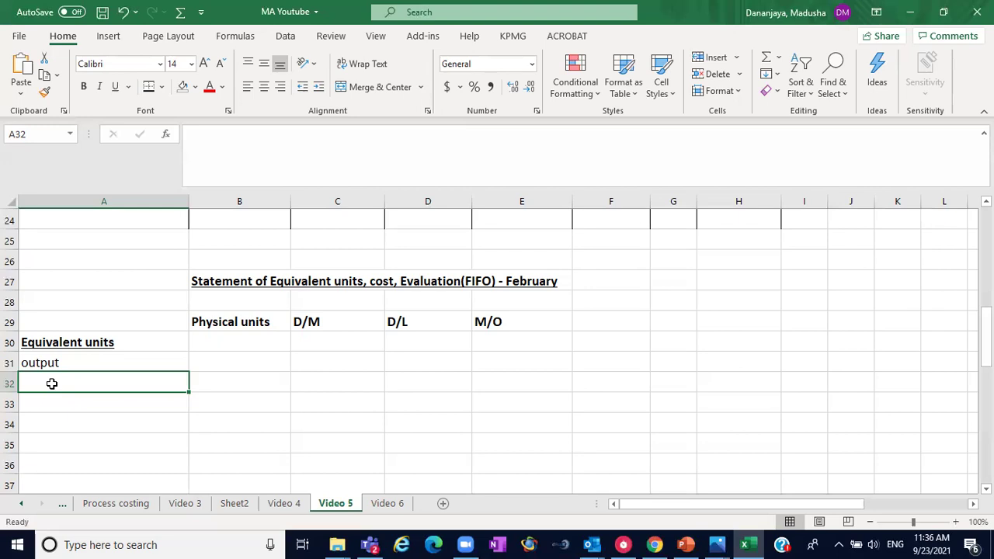
type("1")
key("BackSpace")
type("-")
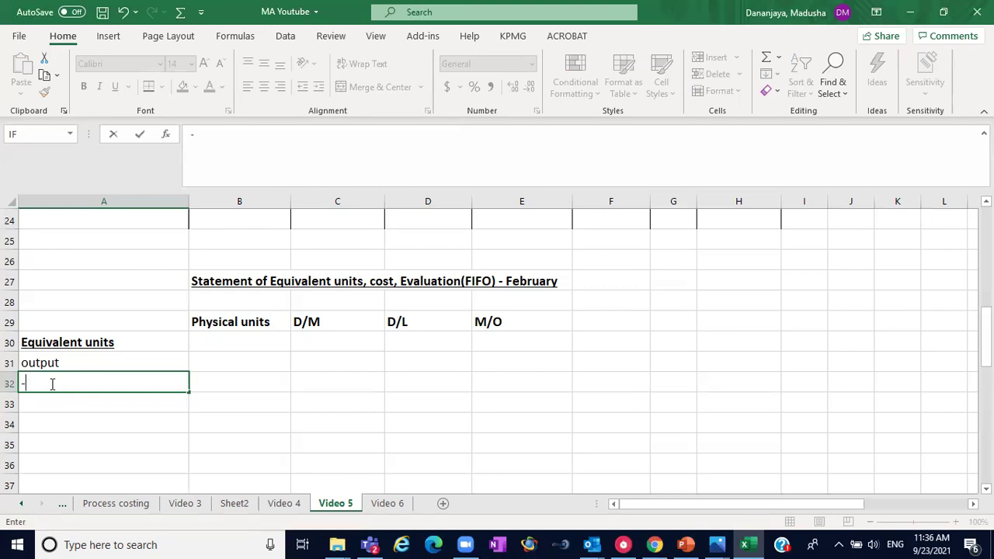
type("un")
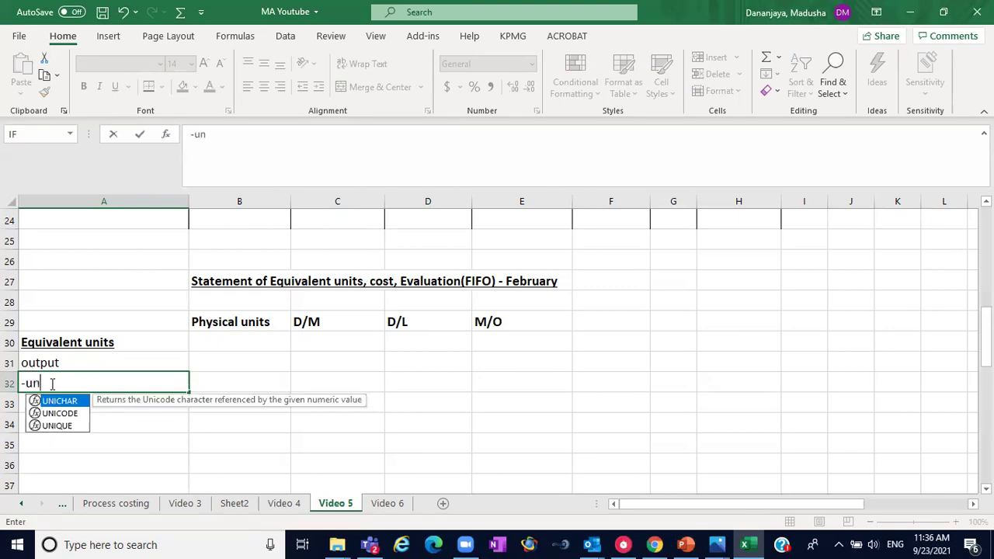
type("its to com")
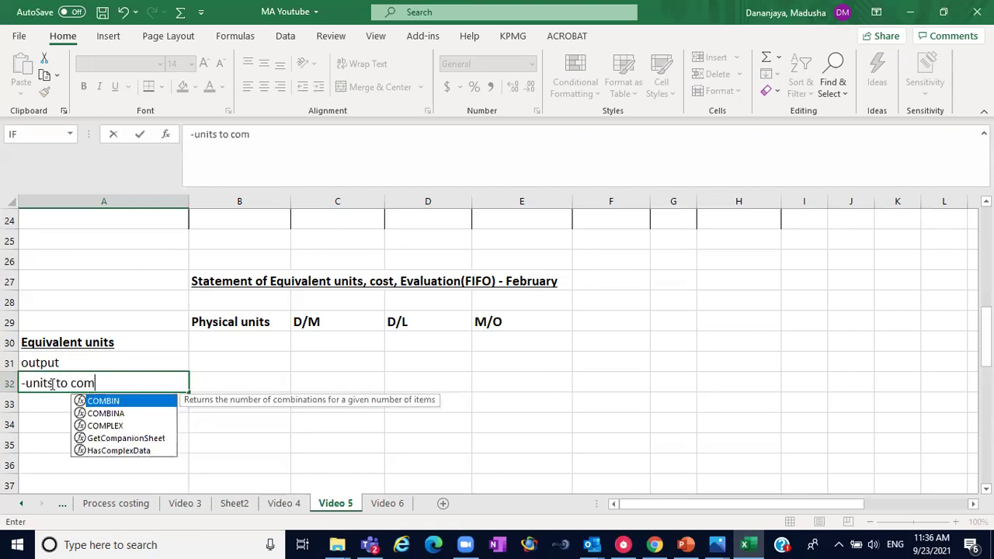
type("p")
key("BackSpace")
key("BackSpace")
key("BackSpace")
key("BackSpace")
key("BackSpace")
key("BackSpace")
key("BackSpace")
key("BackSpace")
key("BackSpace")
key("BackSpace")
key("BackSpace")
key("BackSpace")
key("BackSpace")
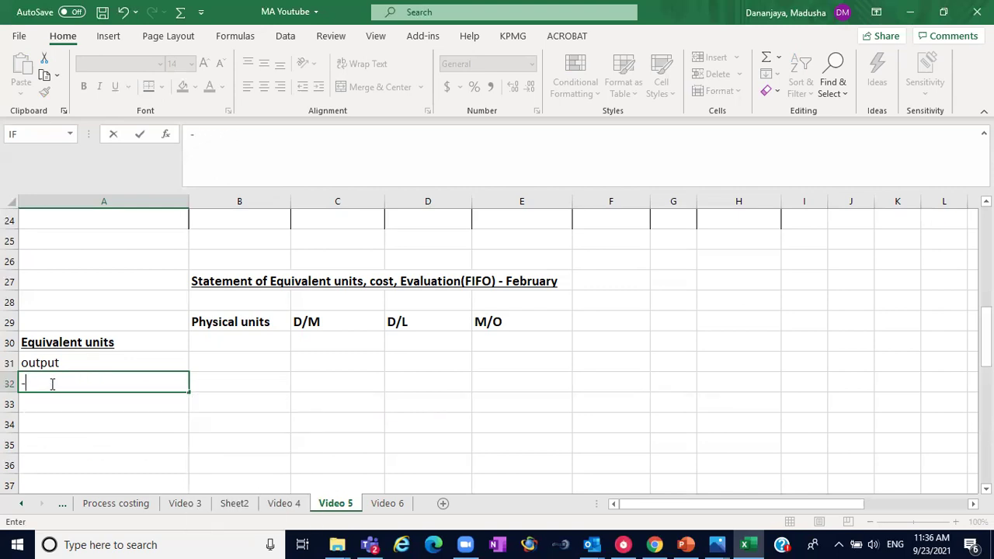
Enter "1.Opening WIP" as a text label in cell A32, below the output label
type("Openin")
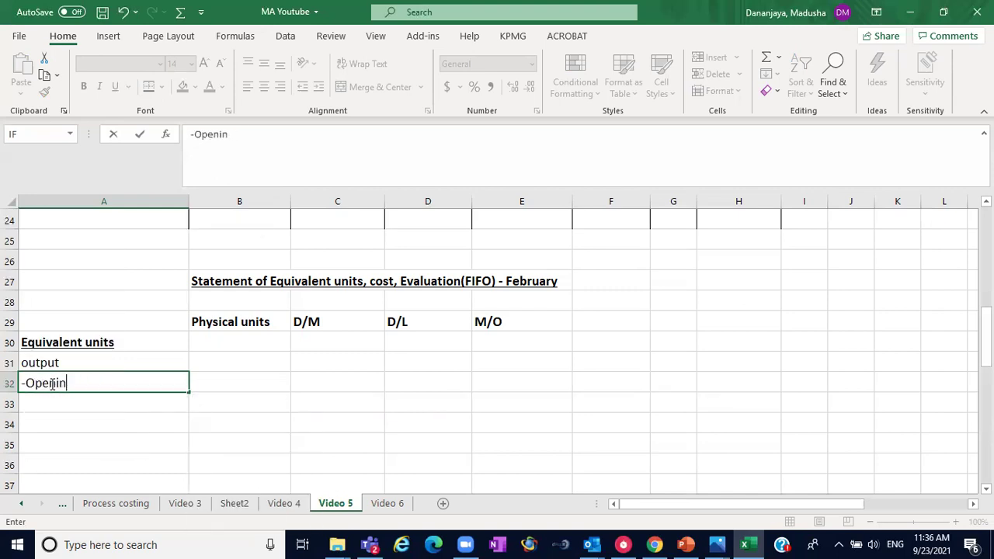
type("g WIP")
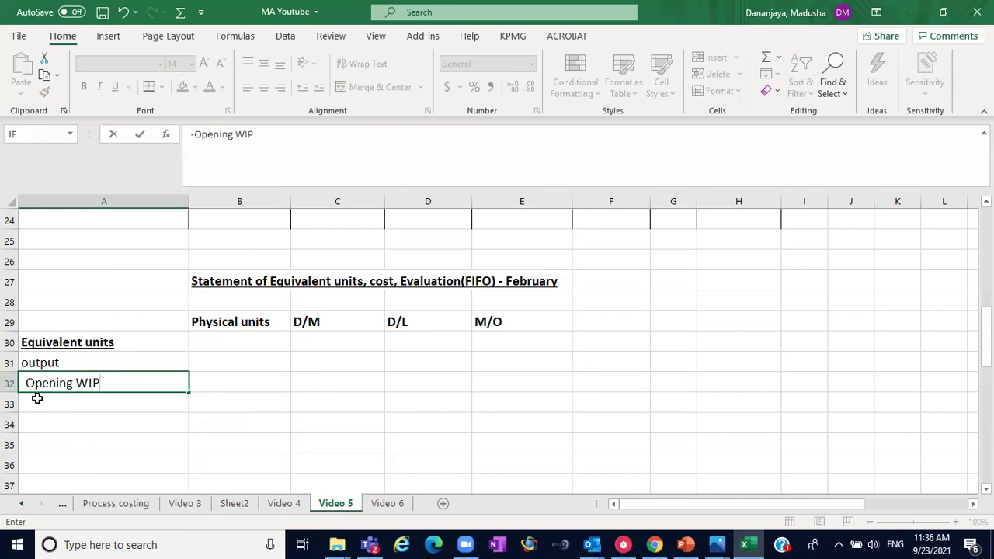
key("Return")
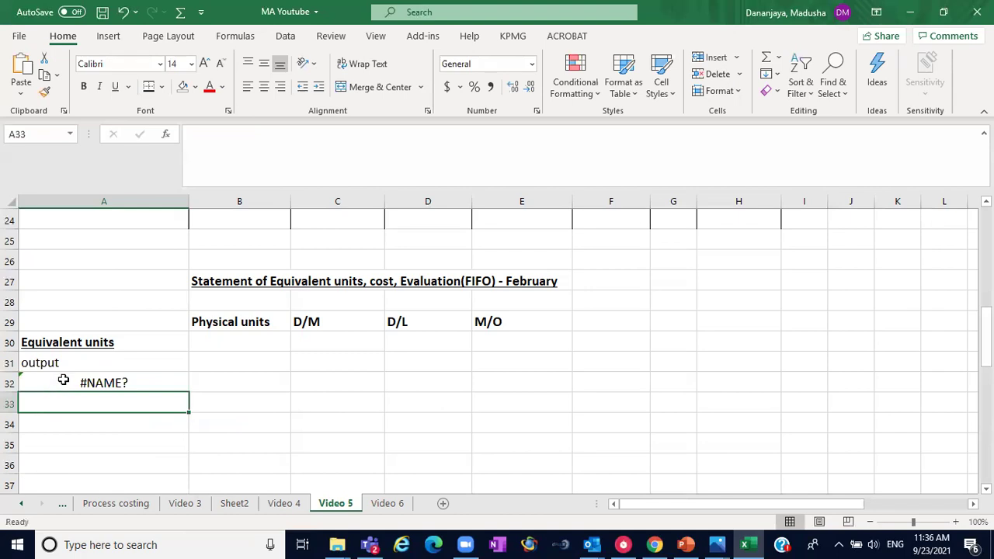
left_click(65, 378)
left_click(200, 138)
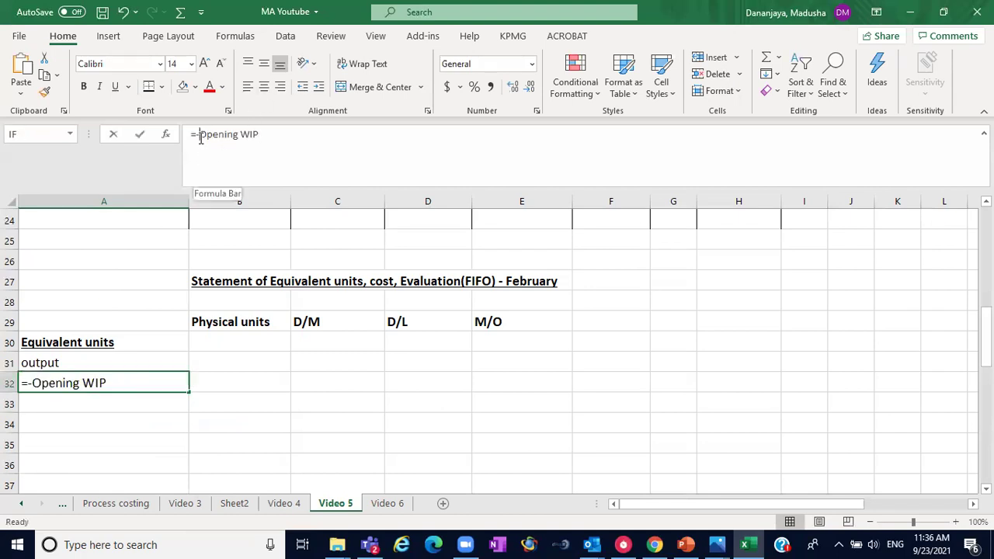
key("BackSpace")
key("BackSpace")
type("1")
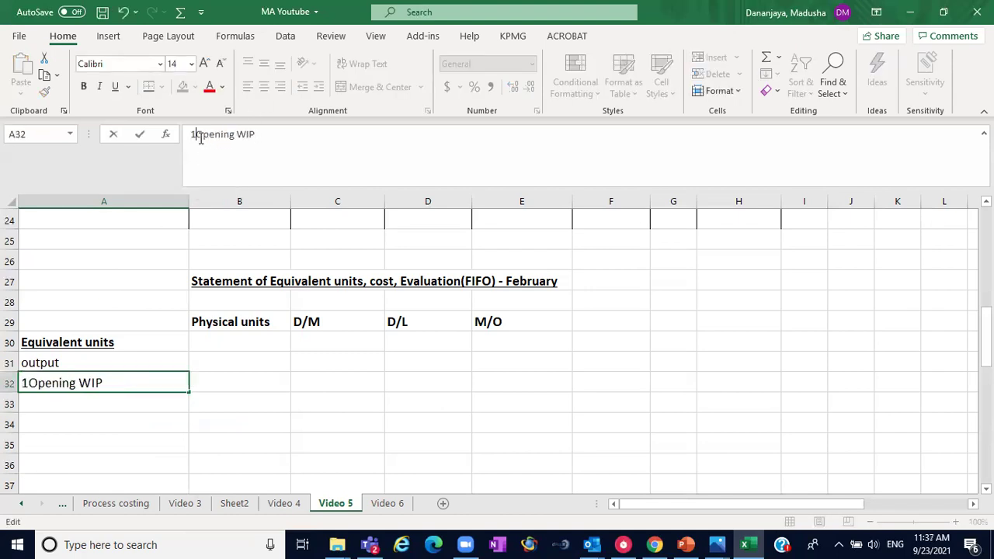
type(".")
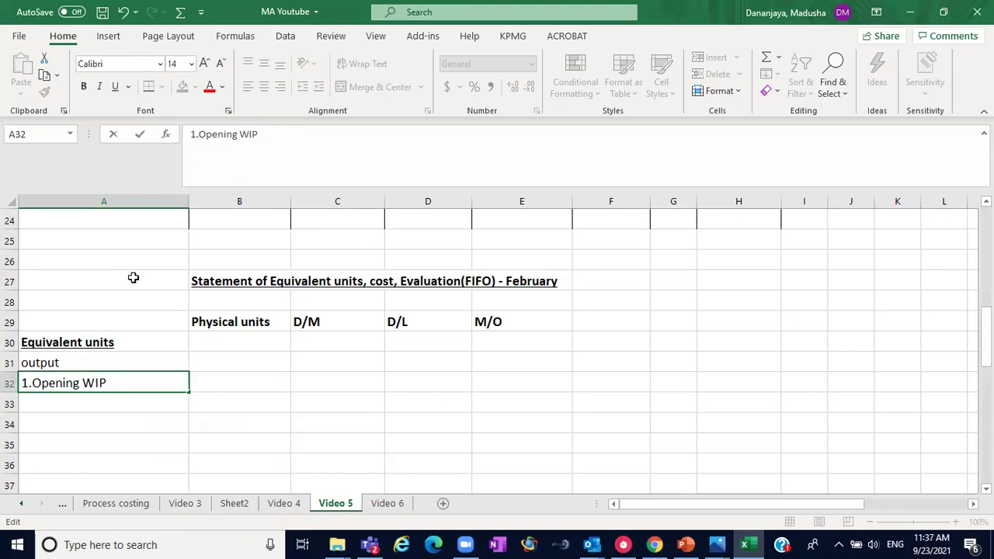
Enter the label "2. Newly started & finished" in cell A33
left_click(86, 397)
type("2.")
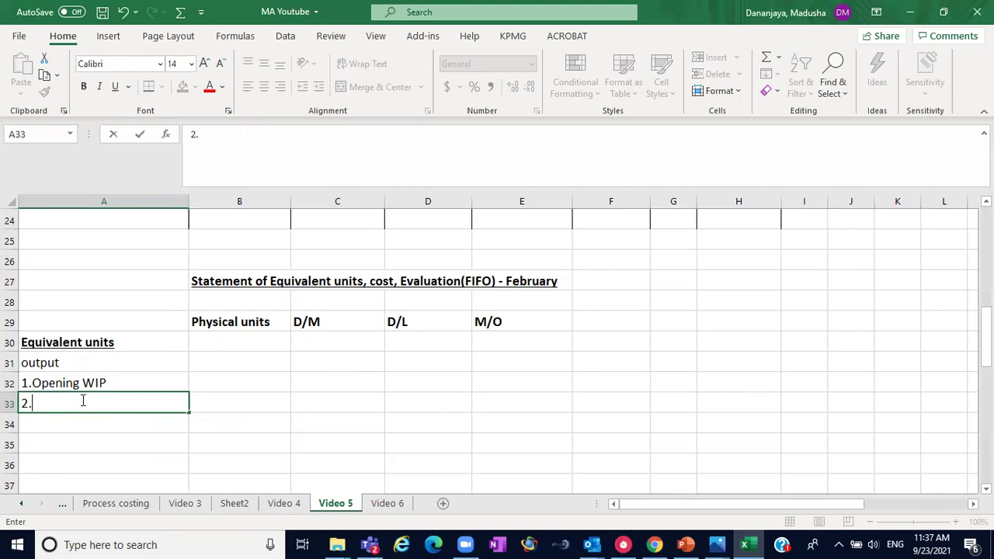
type(" Newly st")
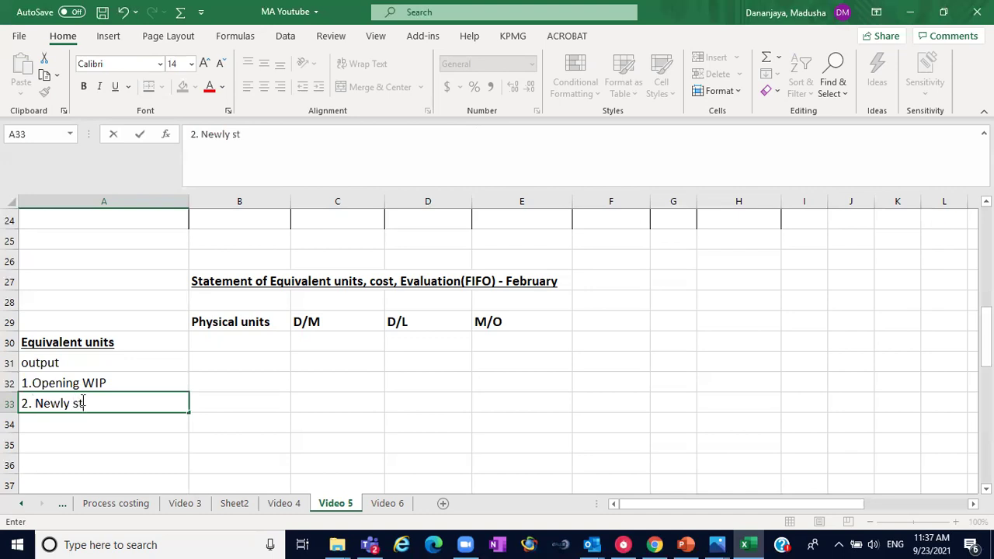
type("arted & f")
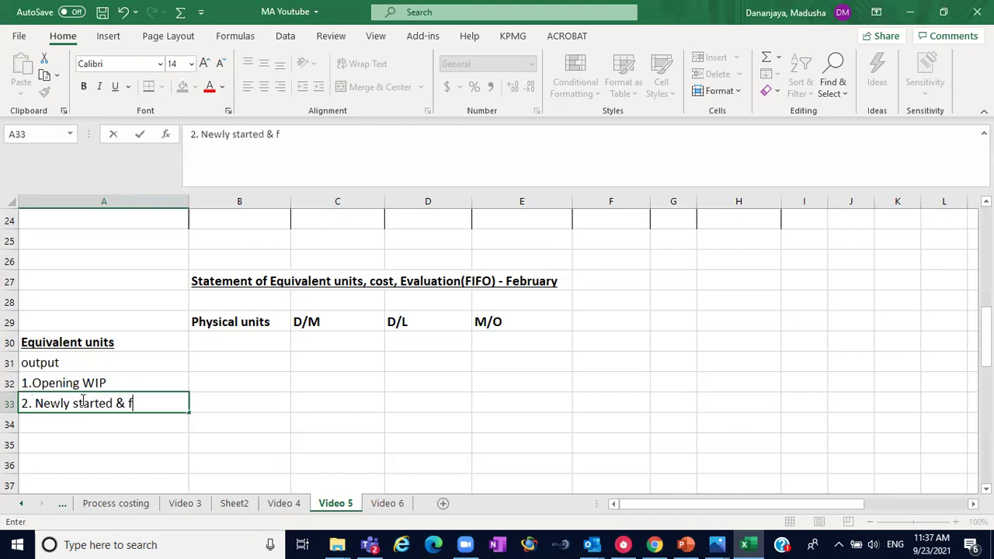
type("inished")
left_click(197, 424)
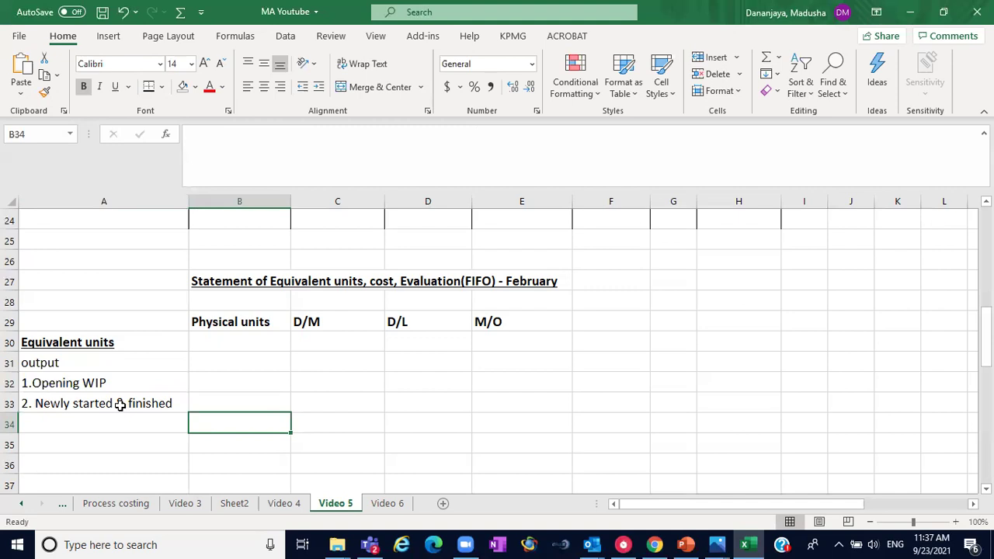
Append "-Process 1" to the statement heading in cell B27, after "February"
left_click(218, 281)
left_click(529, 126)
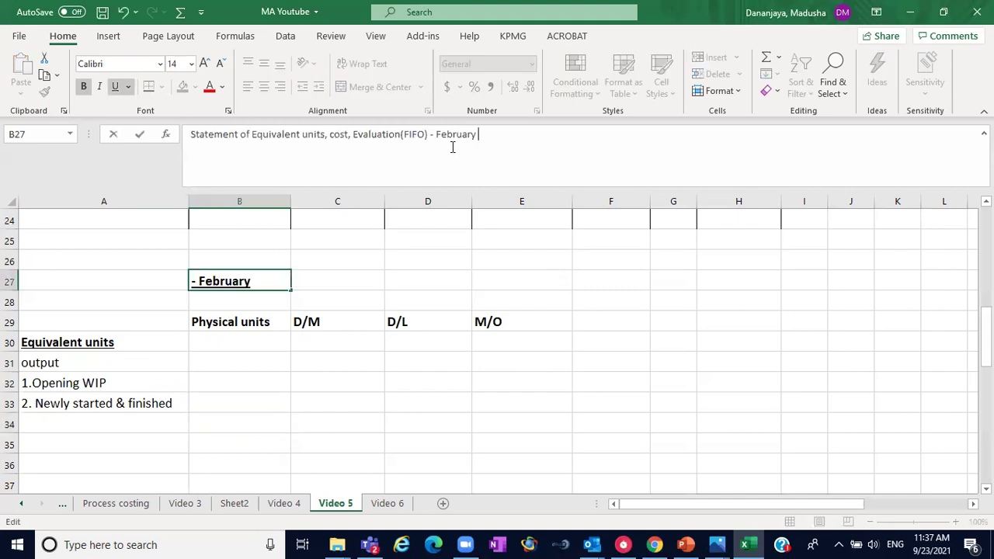
type("-Process 1")
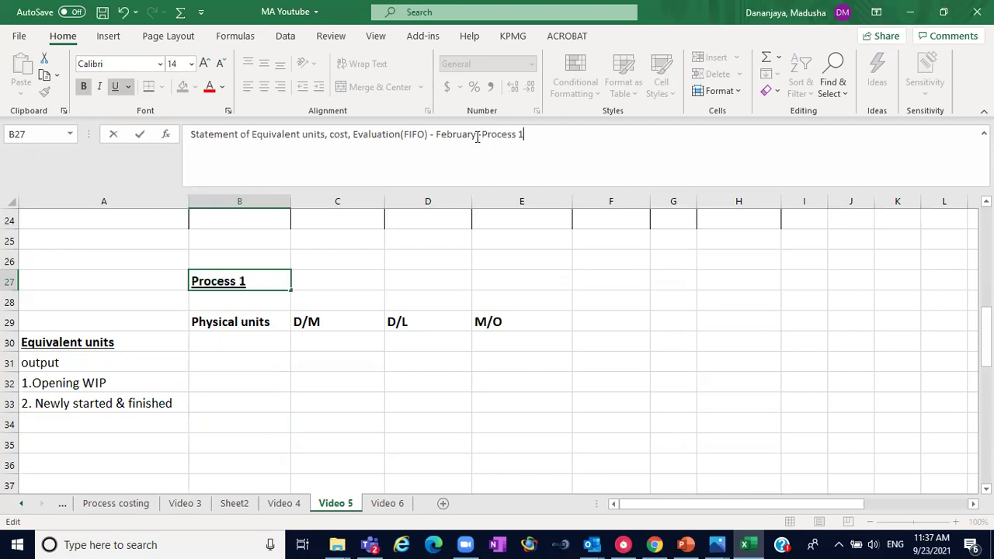
left_click(80, 423)
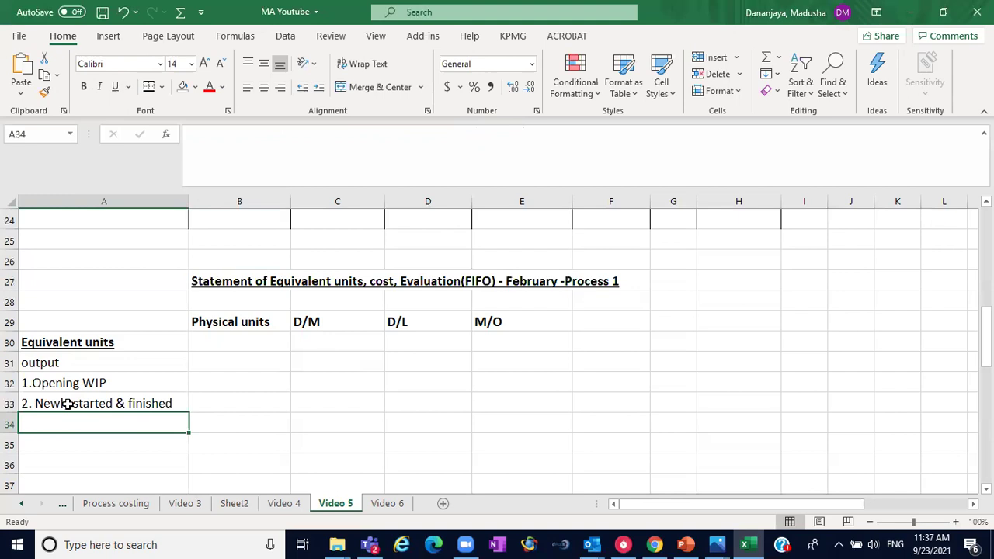
Check the opening WIP and direct material units in Process Account 1, and enter 280 as the Opening WIP physical units in B32
scroll(182, 373, "up", 4)
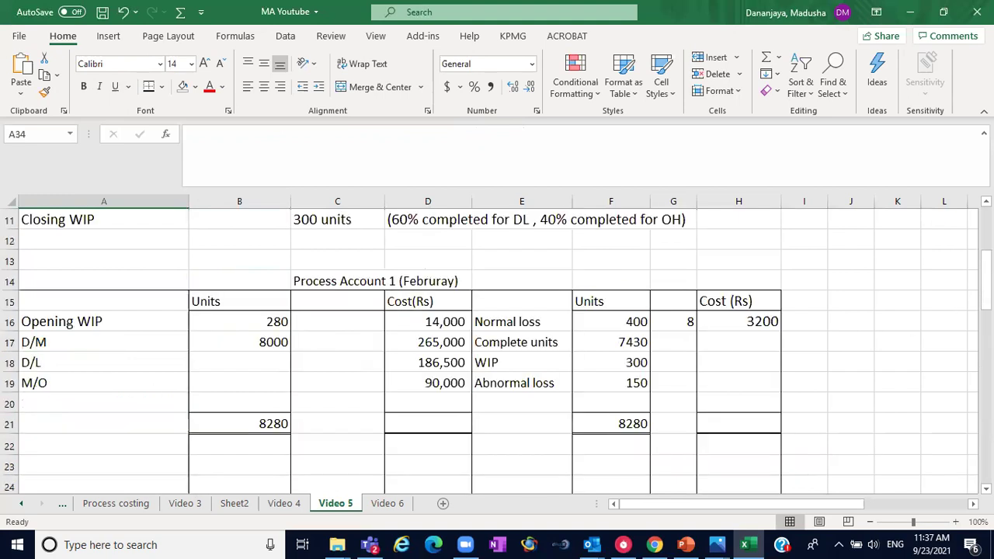
left_click(254, 345)
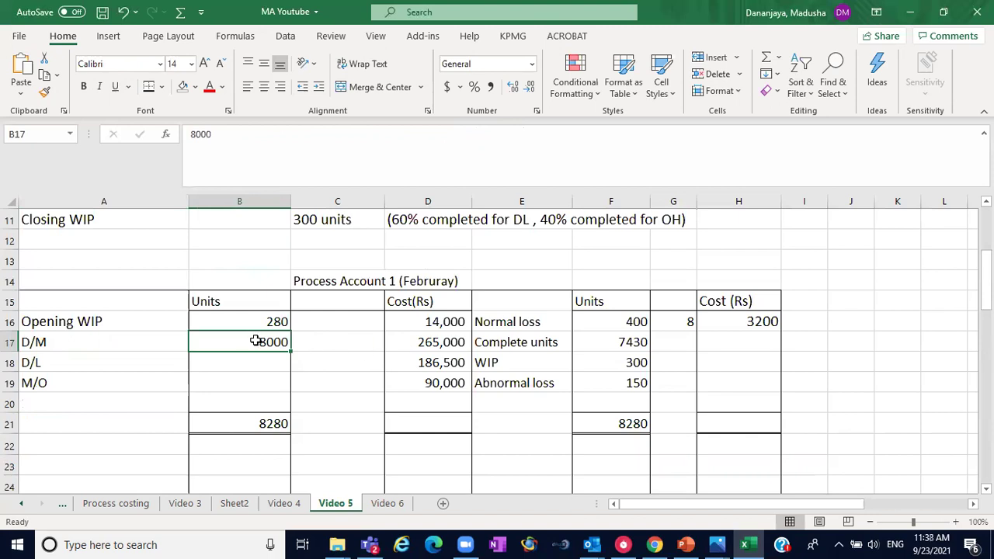
left_click(85, 346)
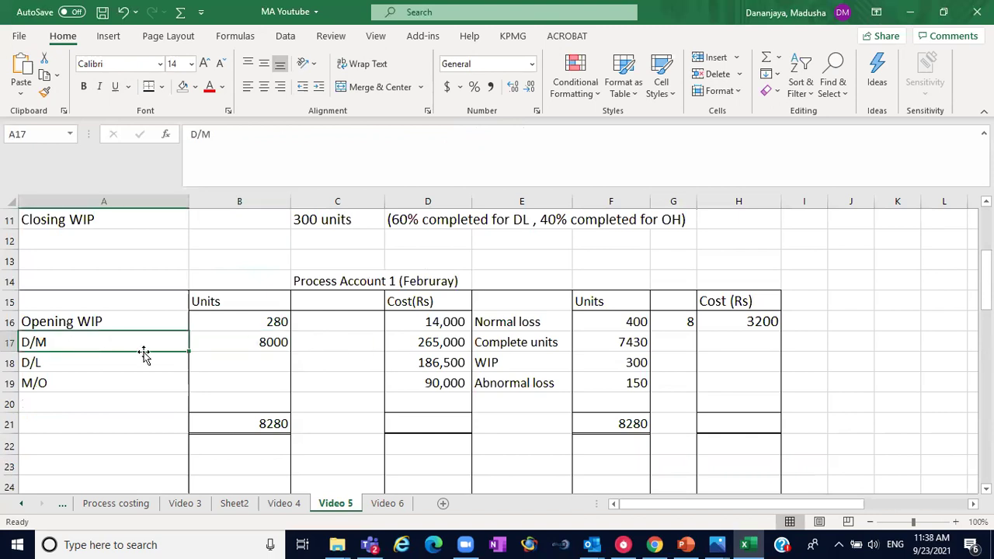
left_click(235, 343)
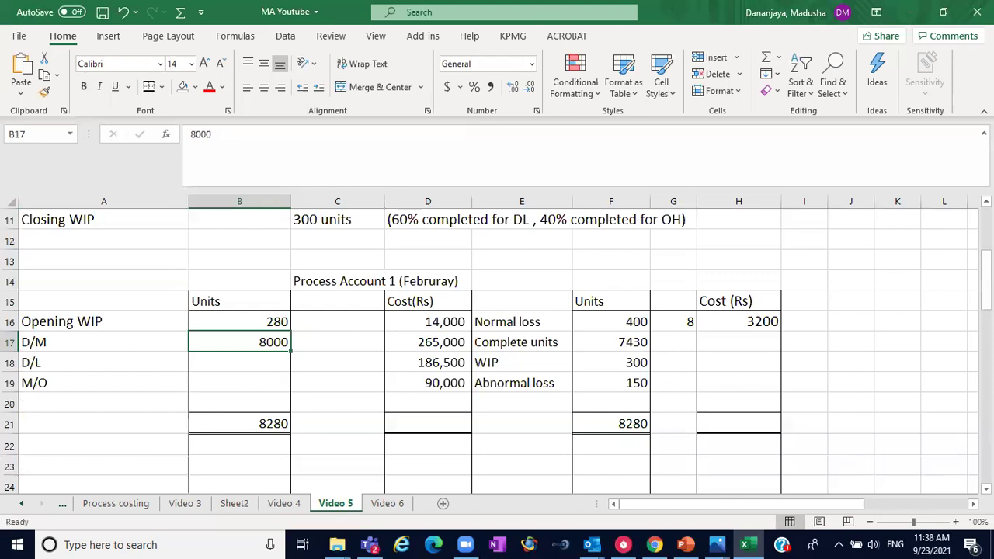
scroll(497, 350, "down", 4)
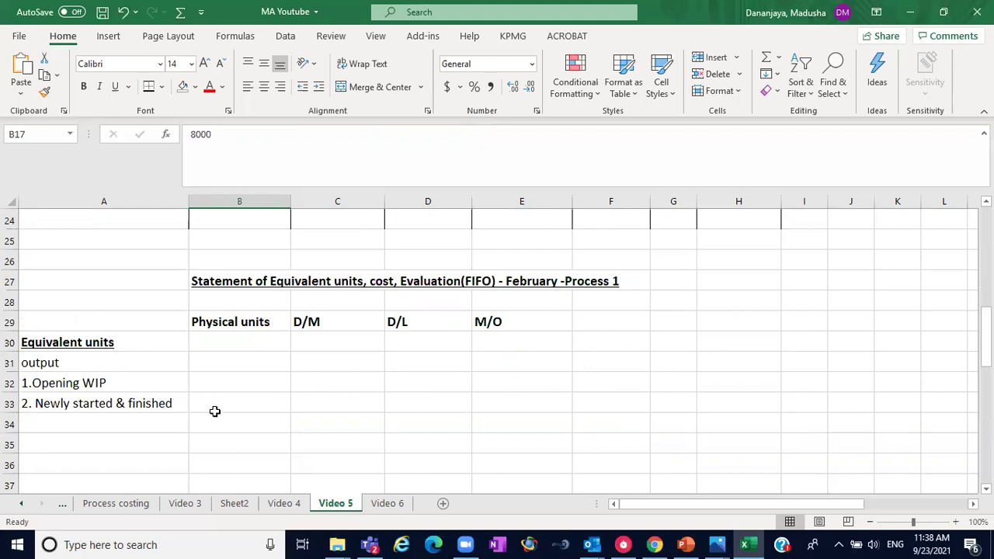
left_click(214, 386)
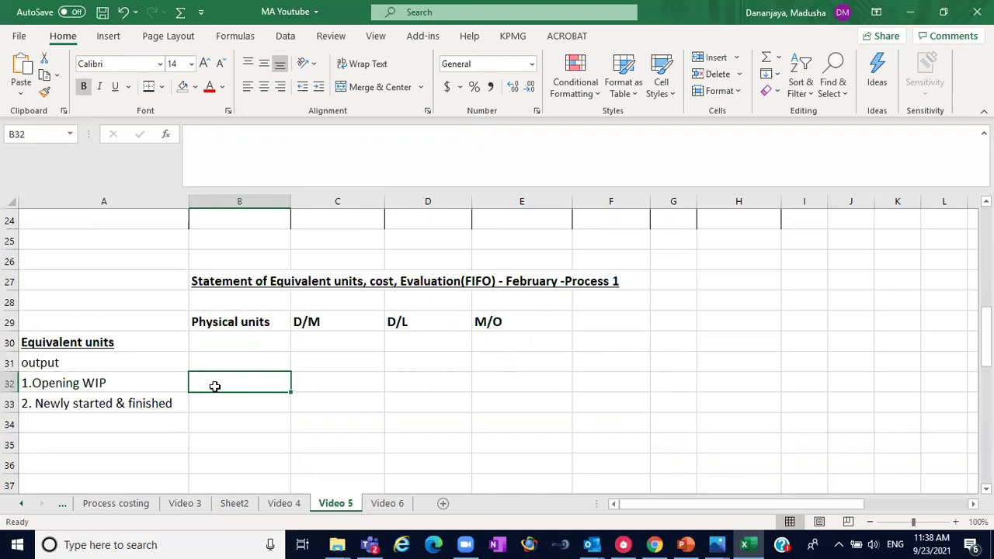
type("280")
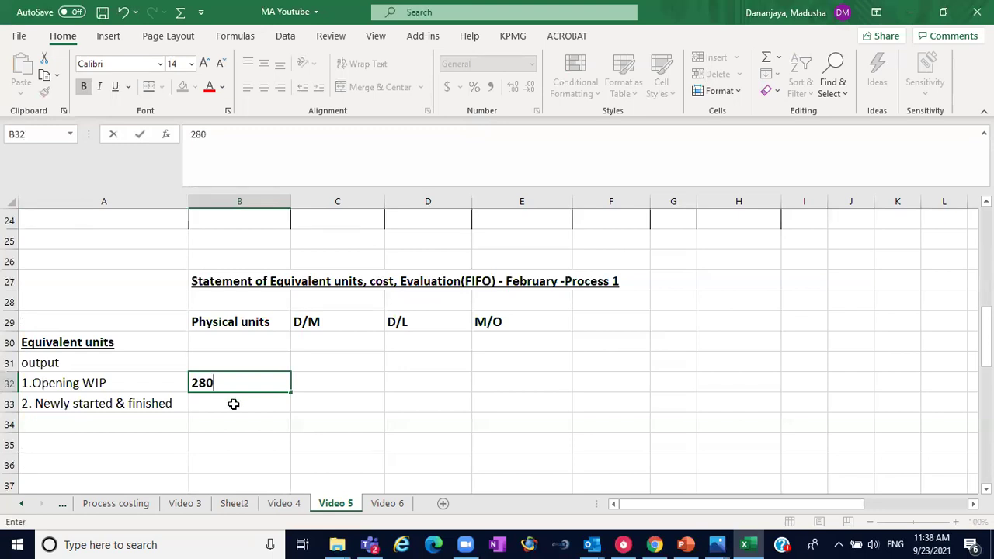
left_click(233, 401)
left_click(227, 383)
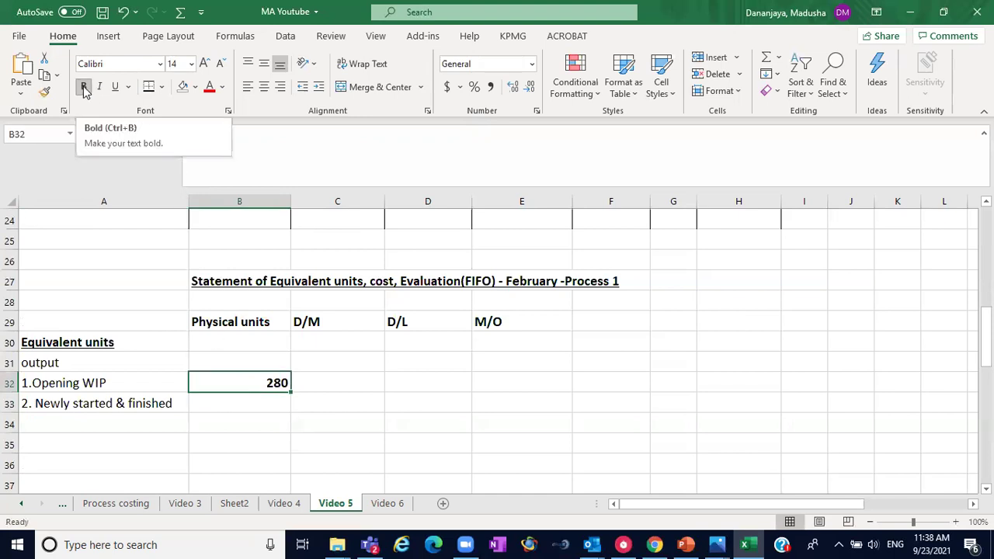
left_click(226, 400)
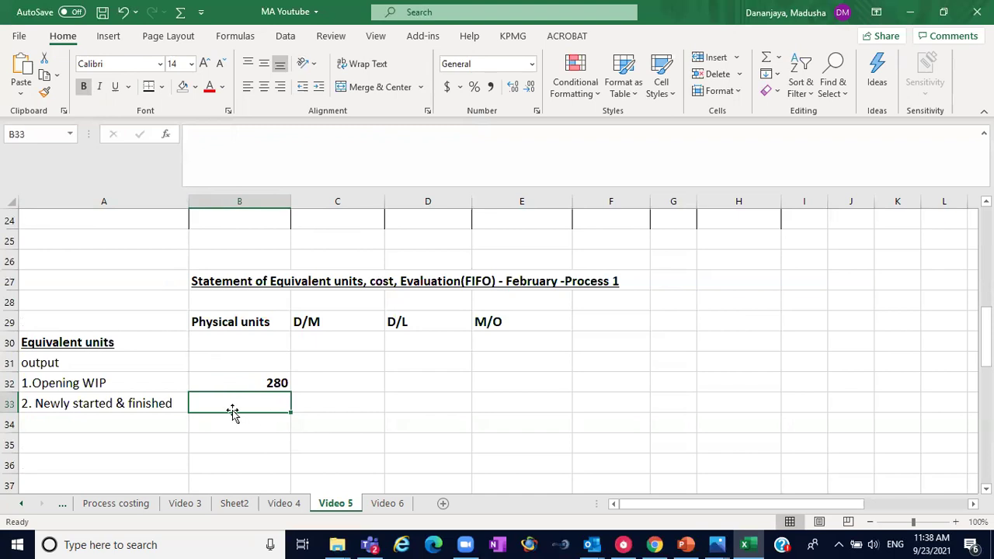
Add a top border to cell B34 to mark the total line of the physical units column
left_click(233, 420)
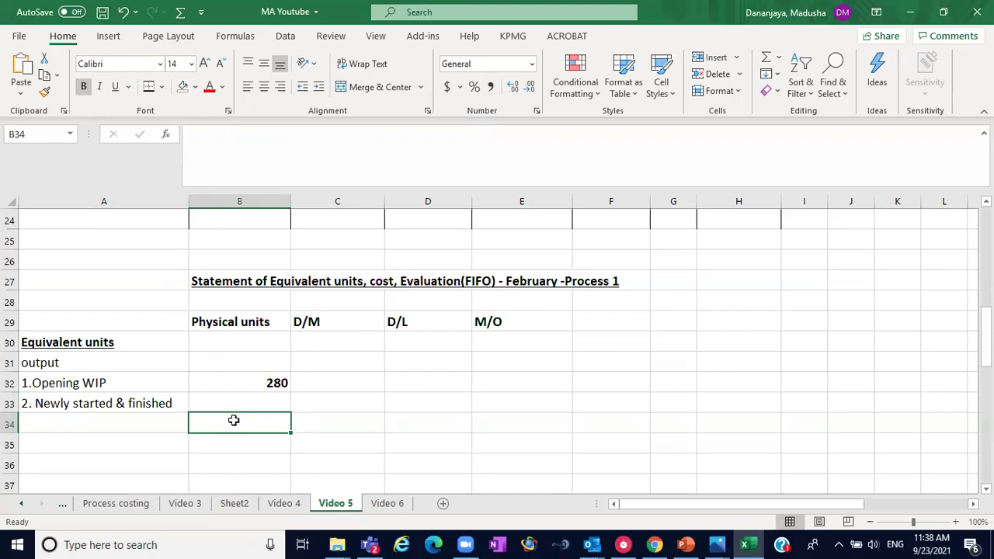
left_click(161, 87)
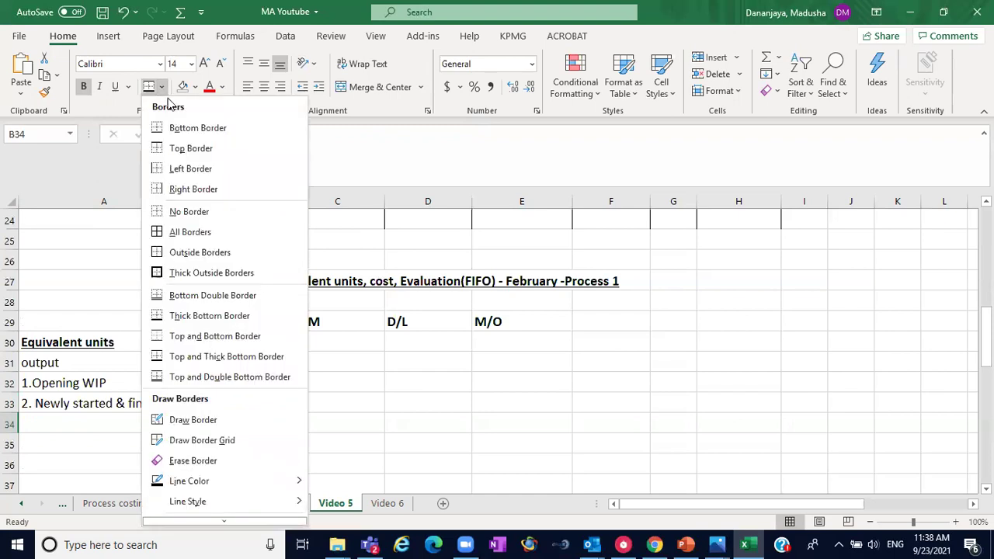
left_click(182, 149)
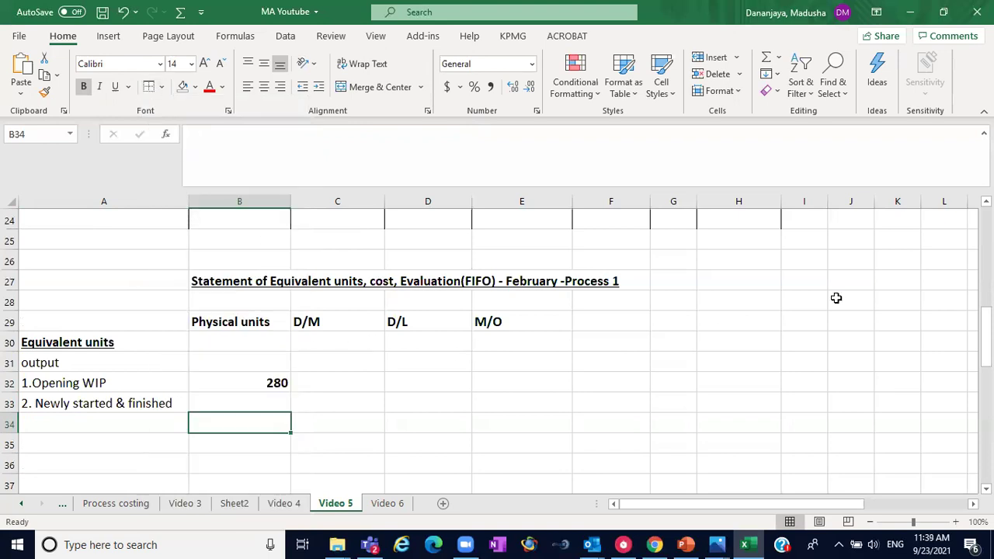
Look up the complete units in Process Account 1 and enter 7430 as the physical units total in B34
scroll(606, 341, "up", 4)
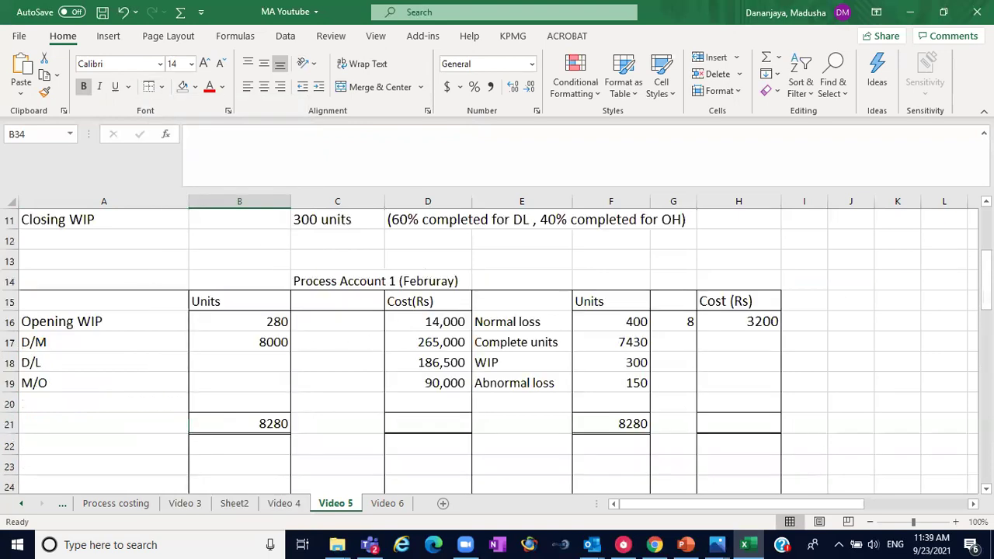
left_click(605, 340)
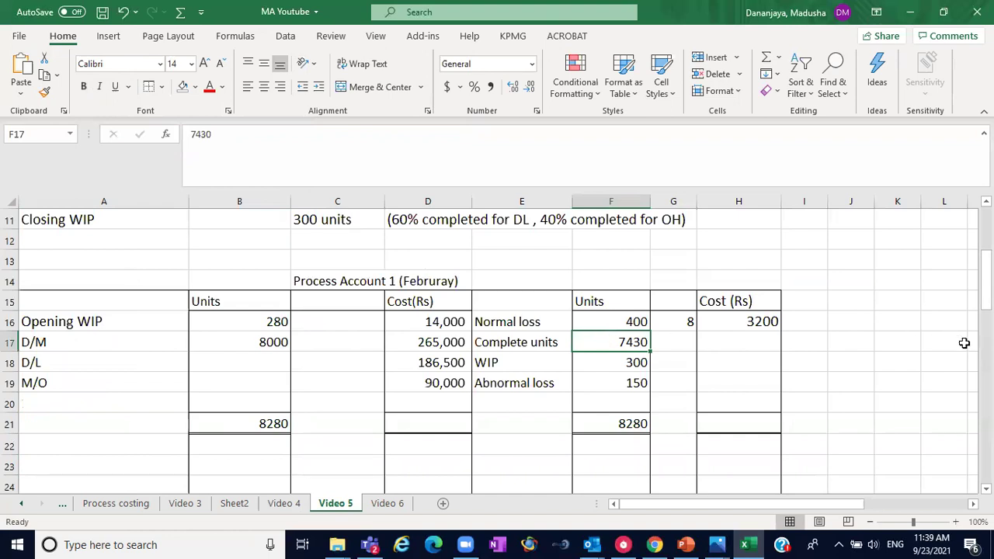
left_click(195, 86)
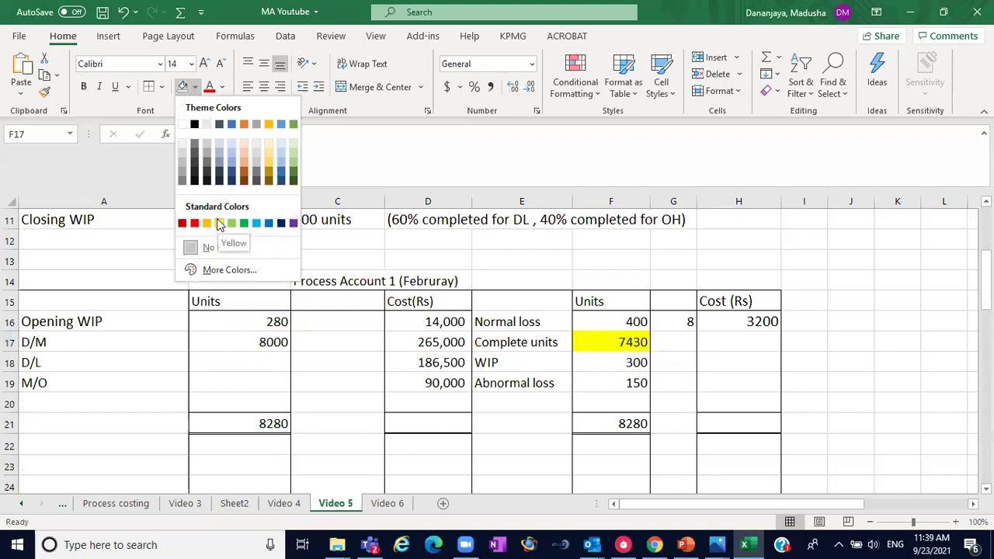
scroll(762, 366, "down", 4)
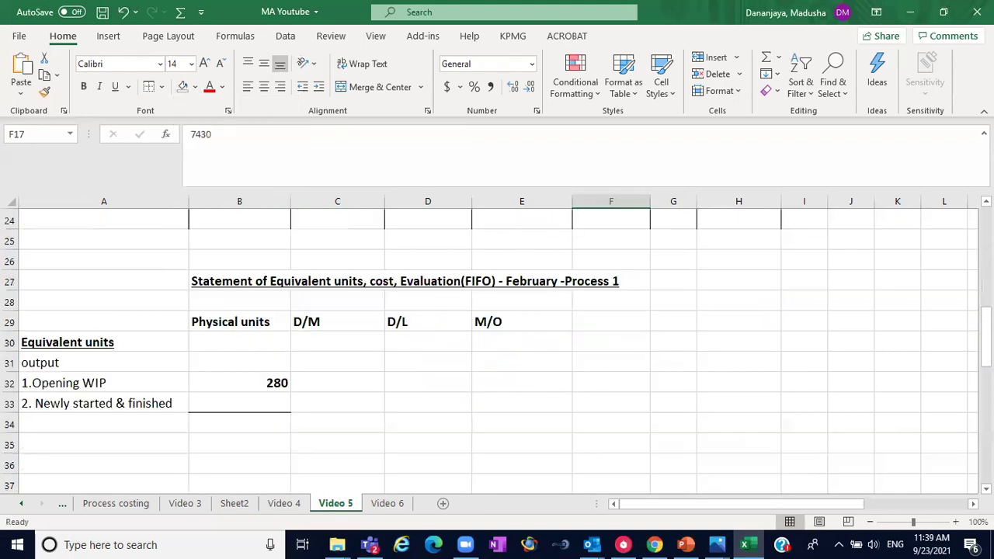
left_click(245, 422)
type("7430")
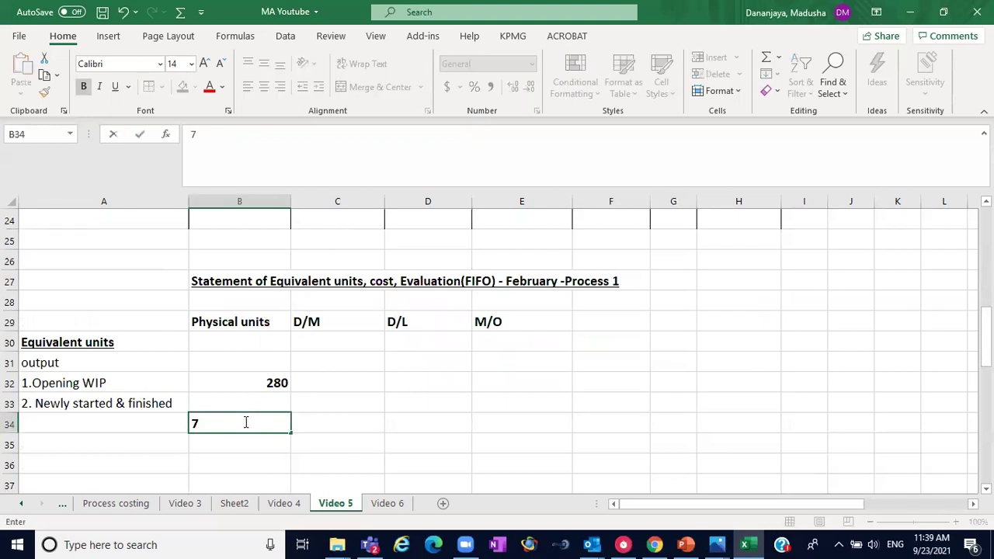
left_click(347, 440)
Calculate the newly started and finished units in B33 with the formula =B34-B32
left_click(254, 398)
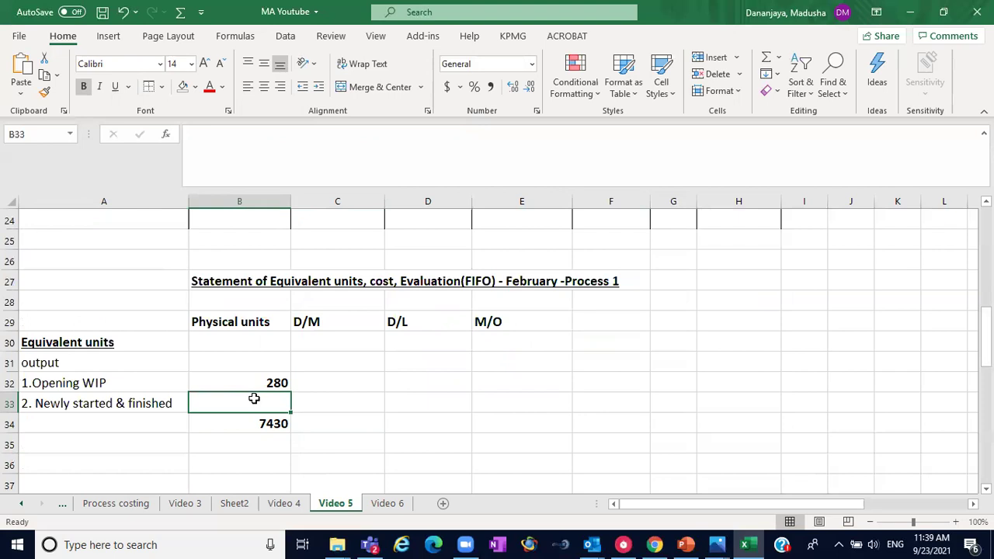
type("=")
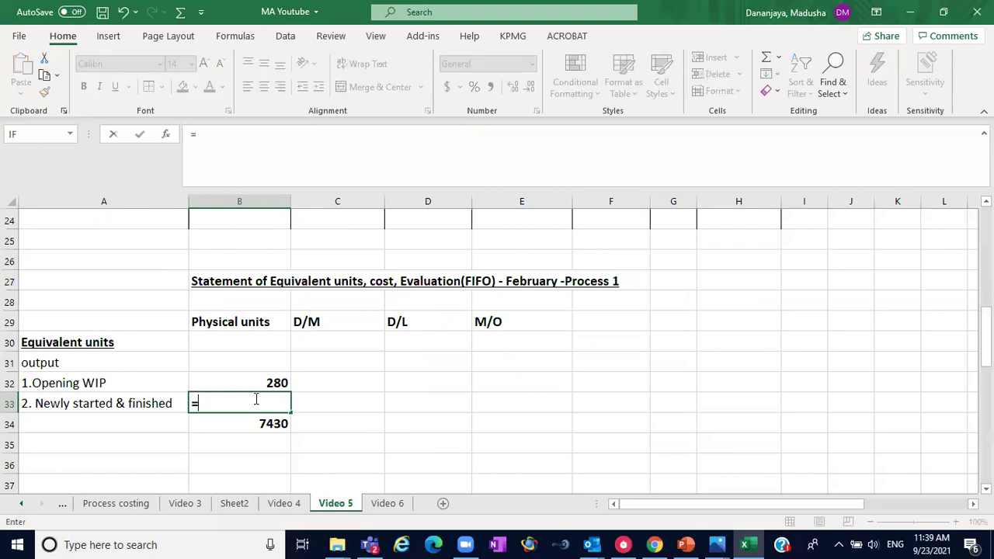
left_click(257, 425)
type("-")
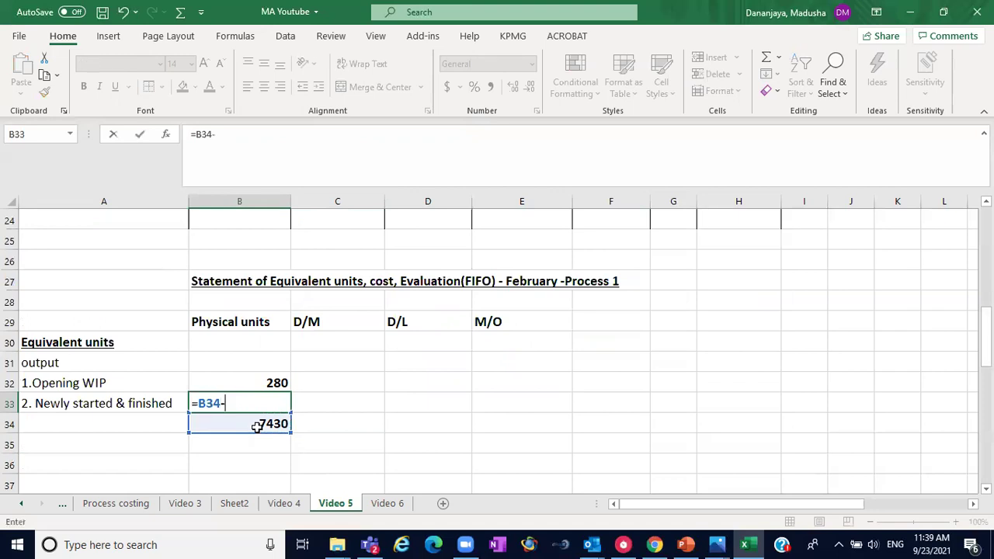
left_click(272, 382)
key("Return")
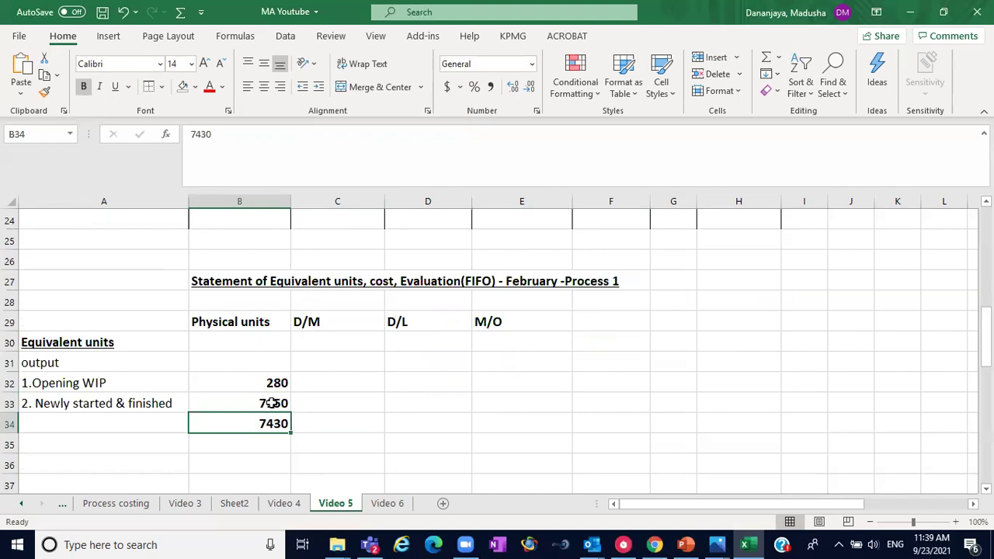
left_click(340, 418)
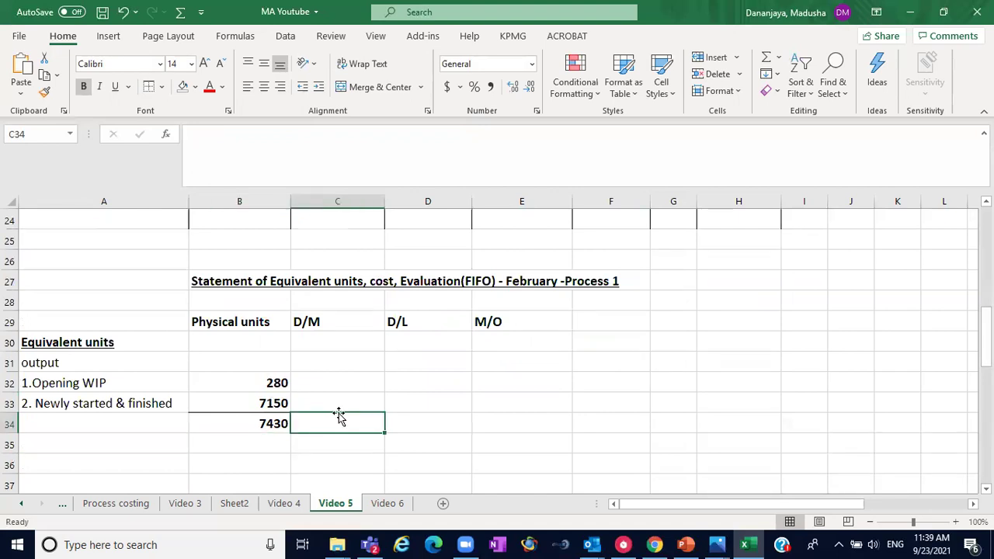
Highlight the newly started and finished units in cell B33 with a yellow fill
left_click(284, 403)
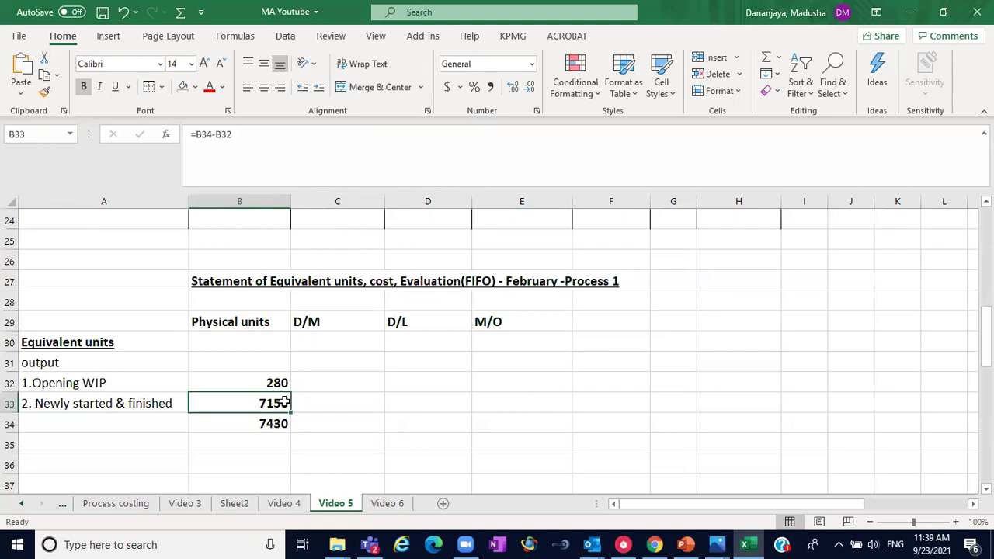
left_click(195, 87)
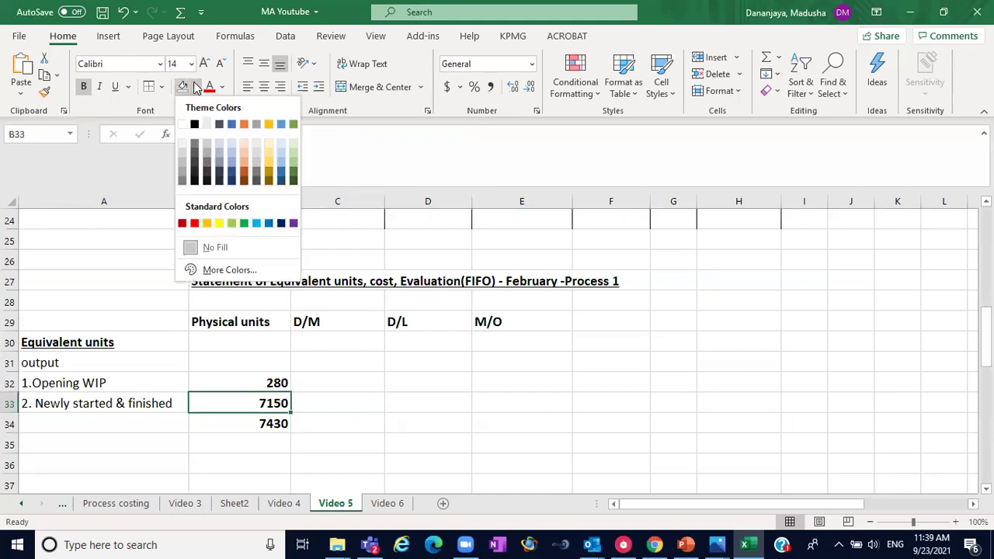
left_click(219, 223)
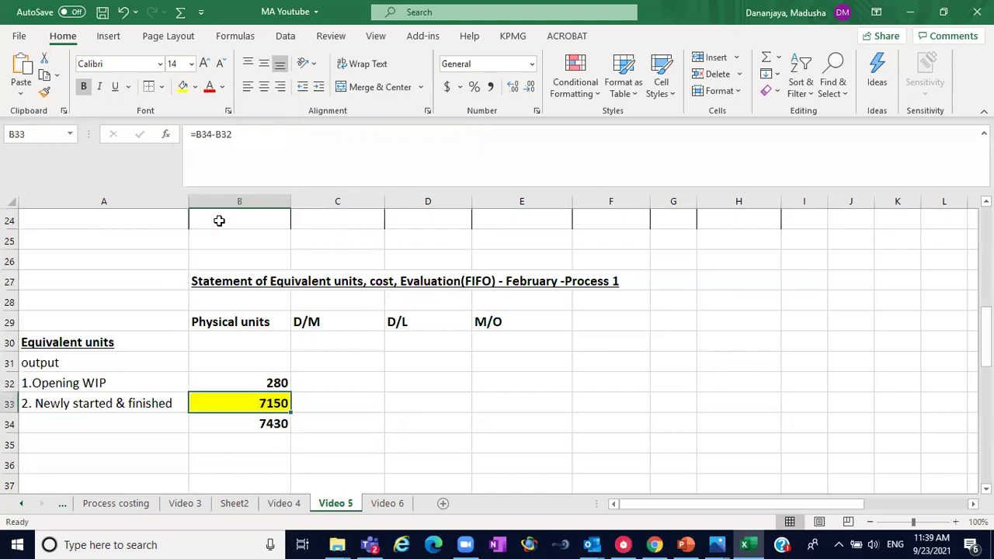
left_click(195, 87)
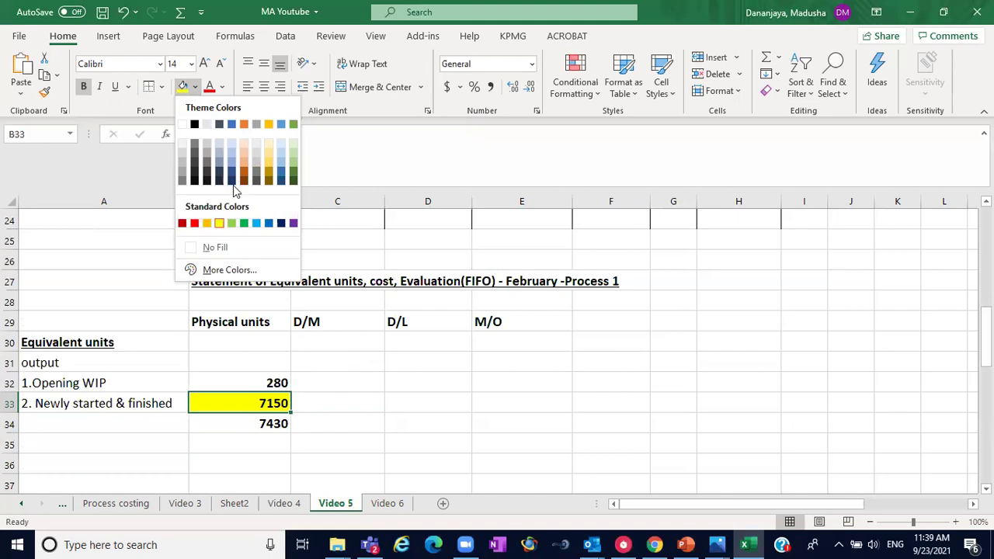
left_click(351, 416)
left_click(336, 378)
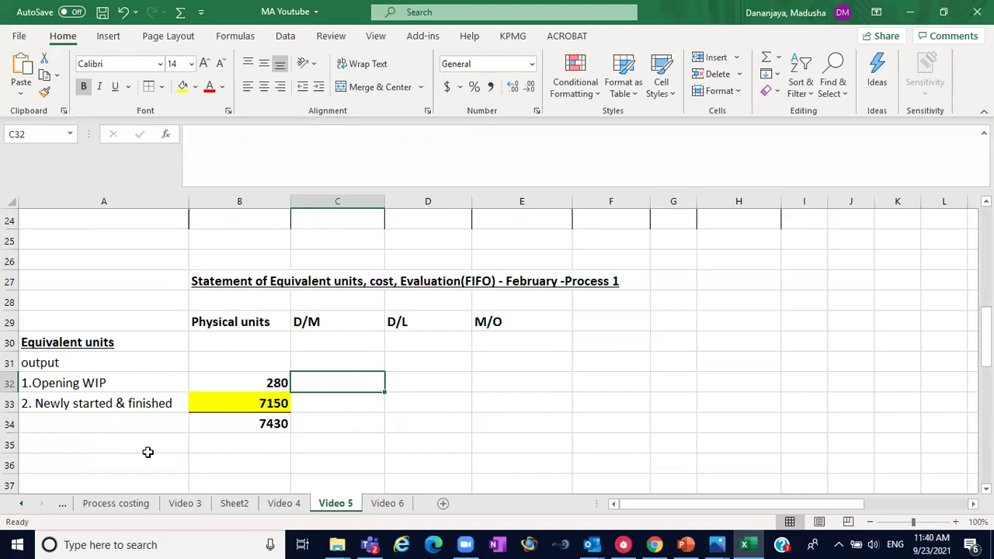
Insert a blank row above the "2. Newly started & finished" row
left_click(10, 403)
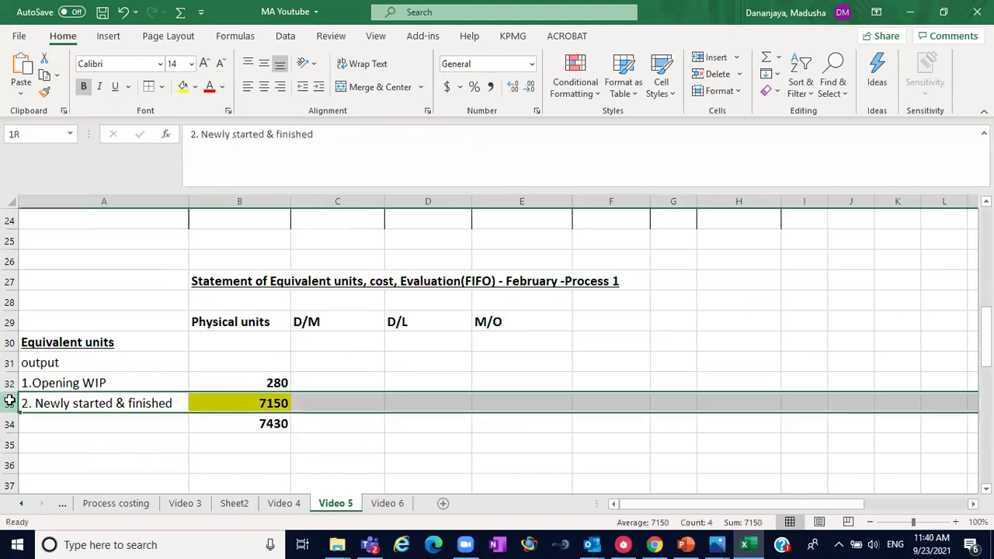
right_click(10, 403)
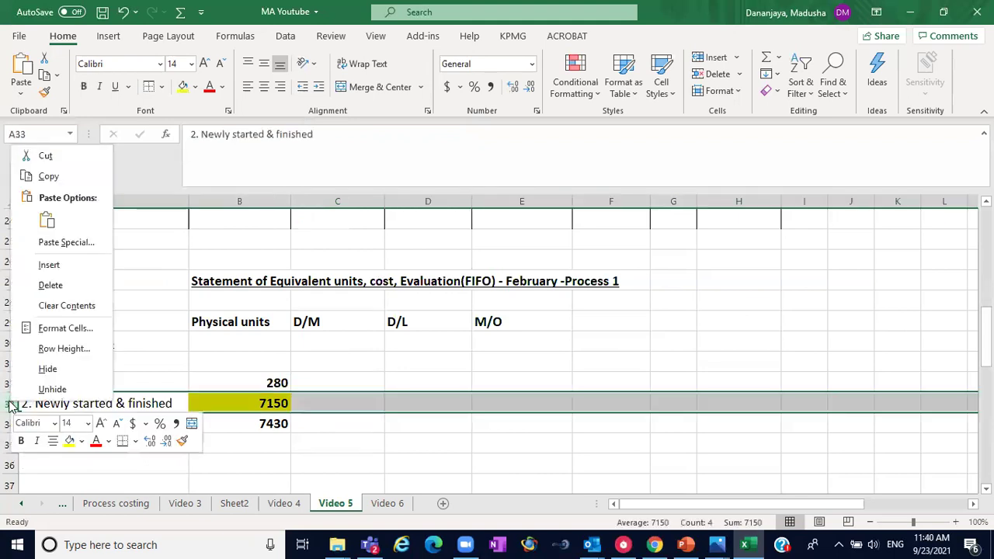
left_click(54, 264)
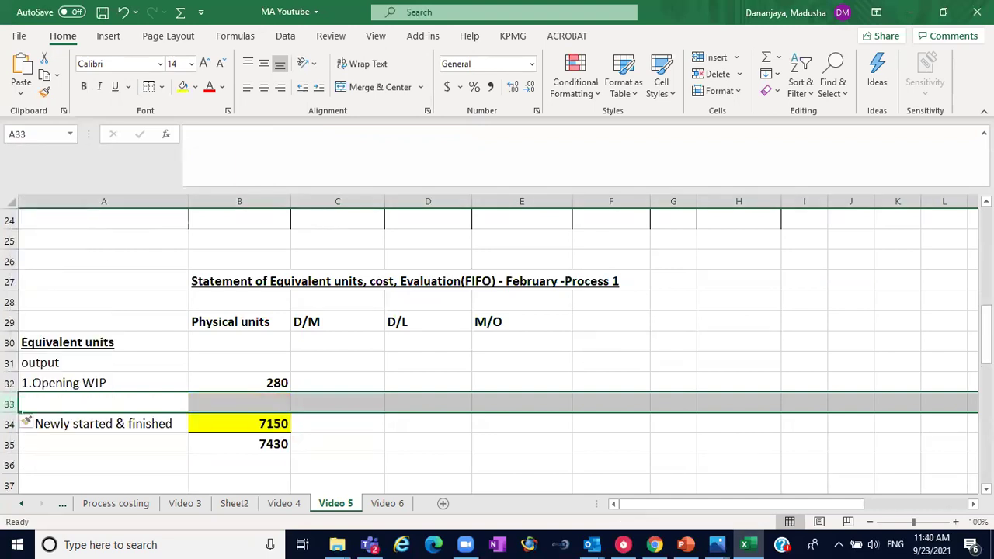
Insert a blank row between the "2. Newly started & finished" row and the 7430 total row
scroll(272, 362, "down", 1)
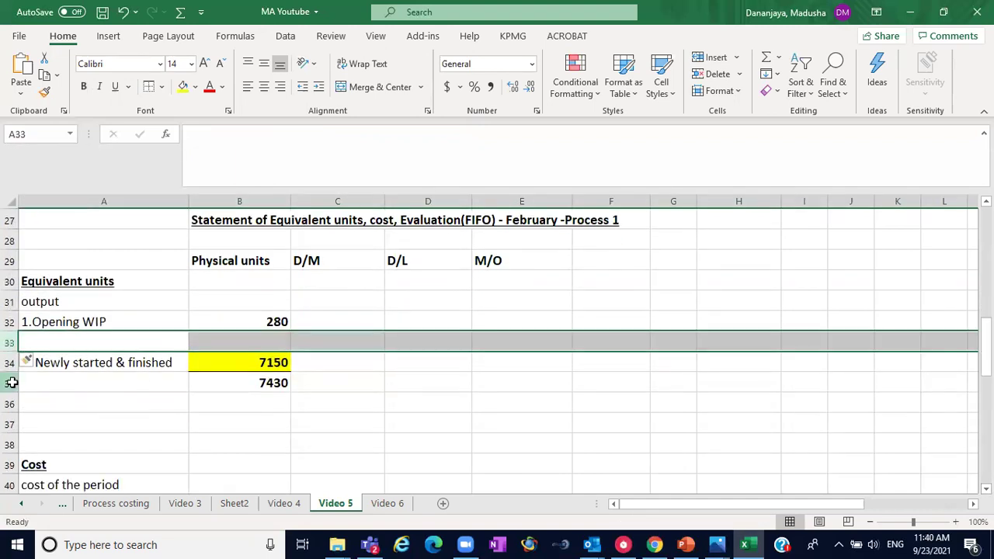
left_click(10, 383)
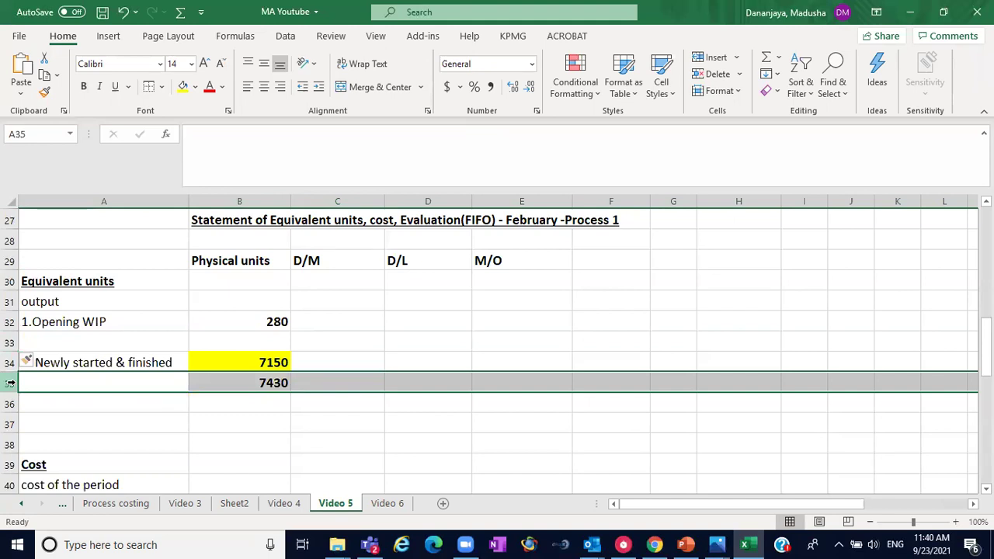
right_click(10, 383)
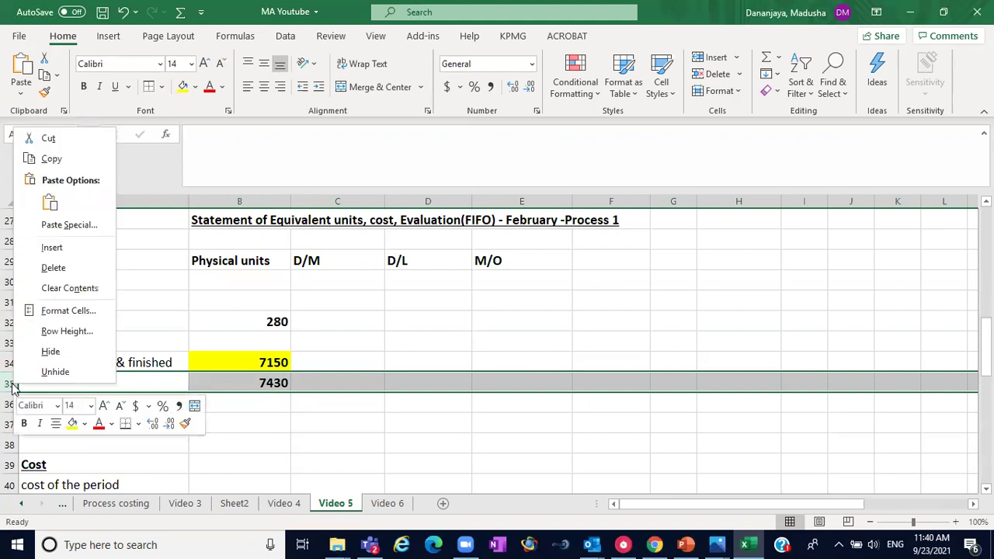
left_click(56, 248)
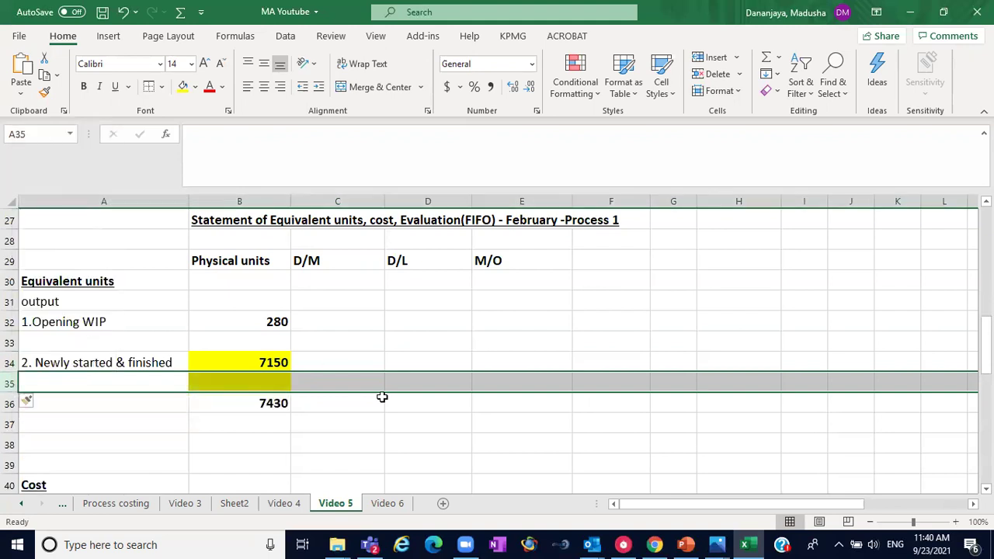
left_click(408, 414)
Remove the yellow fill from the blank cell B35 below the newly started and finished units
left_click(276, 385)
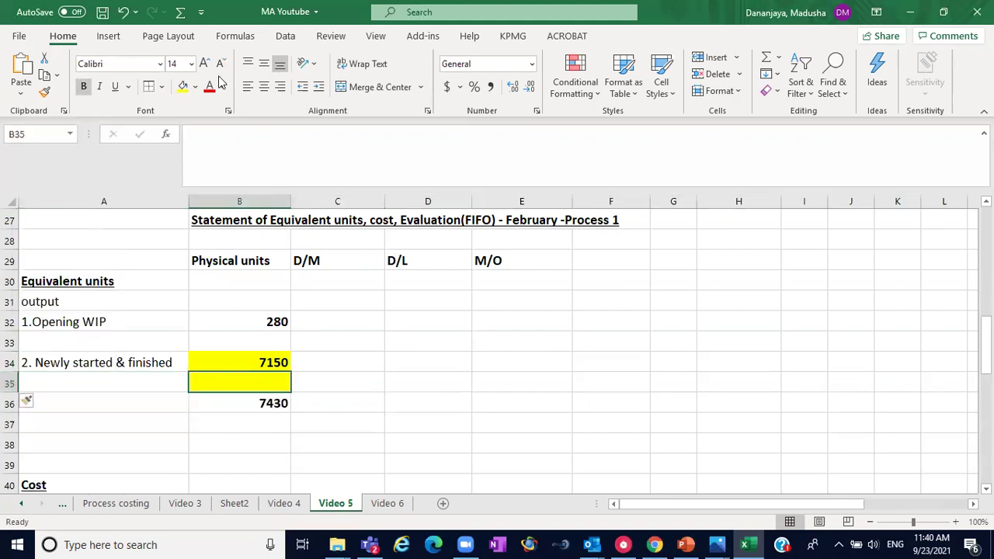
left_click(195, 87)
left_click(198, 248)
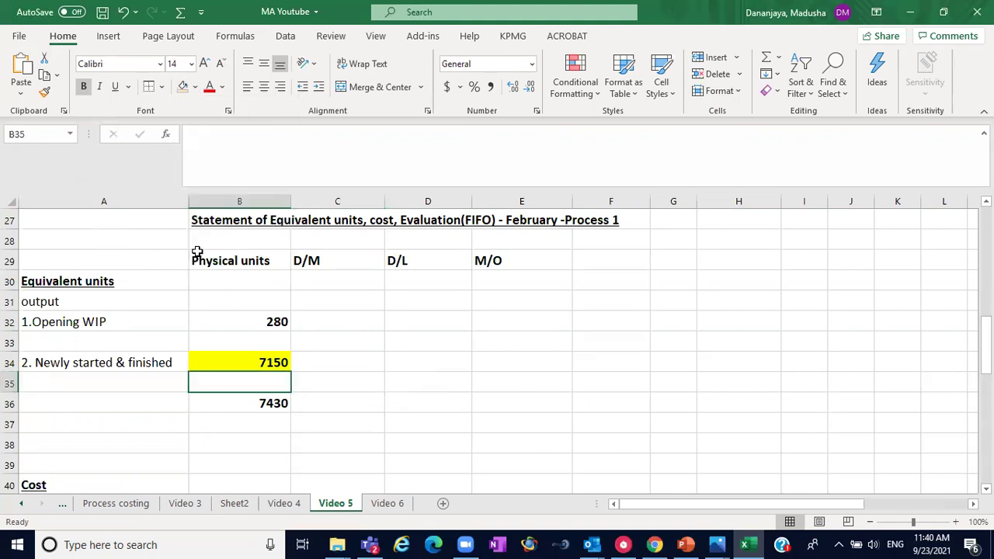
left_click(446, 503)
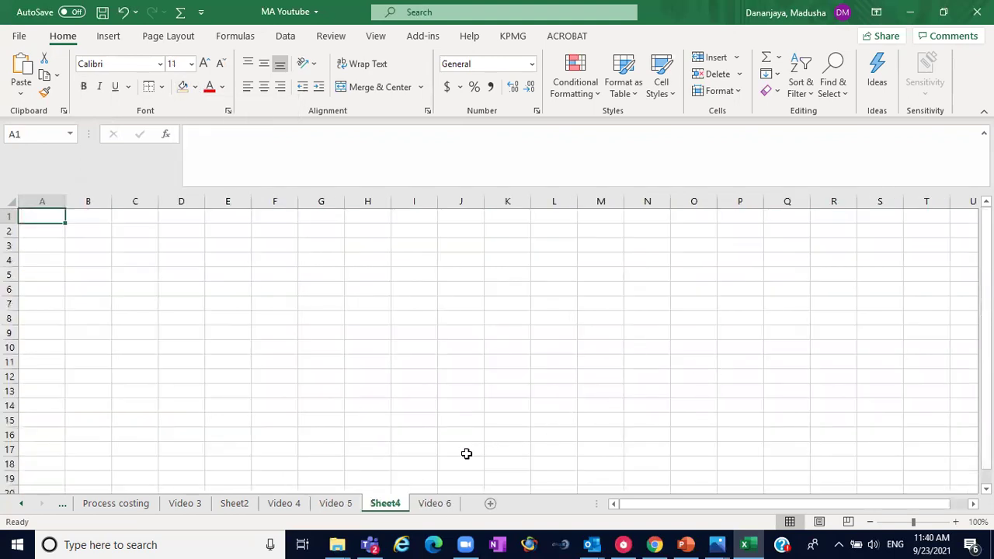
left_click(341, 507)
left_click(389, 505)
right_click(392, 505)
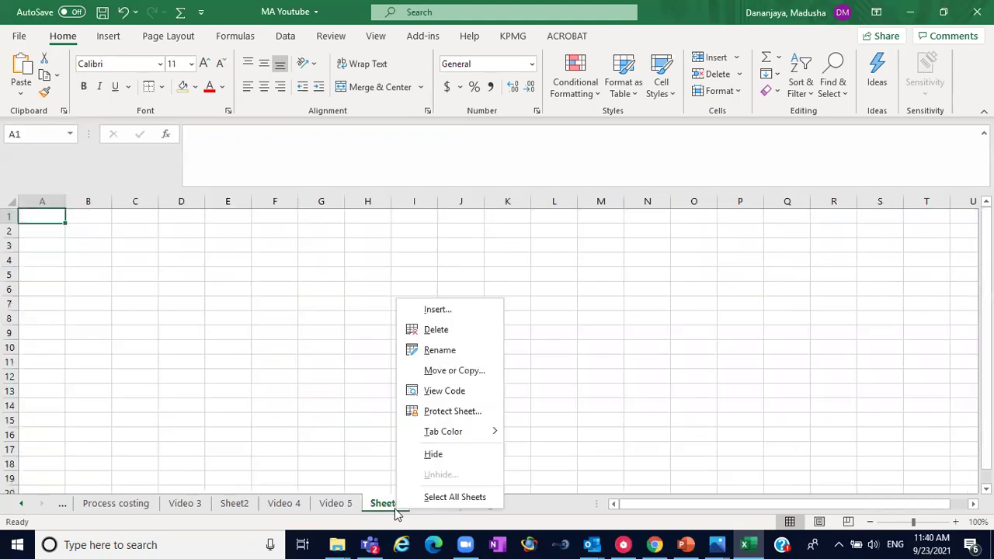
left_click(437, 329)
left_click(336, 505)
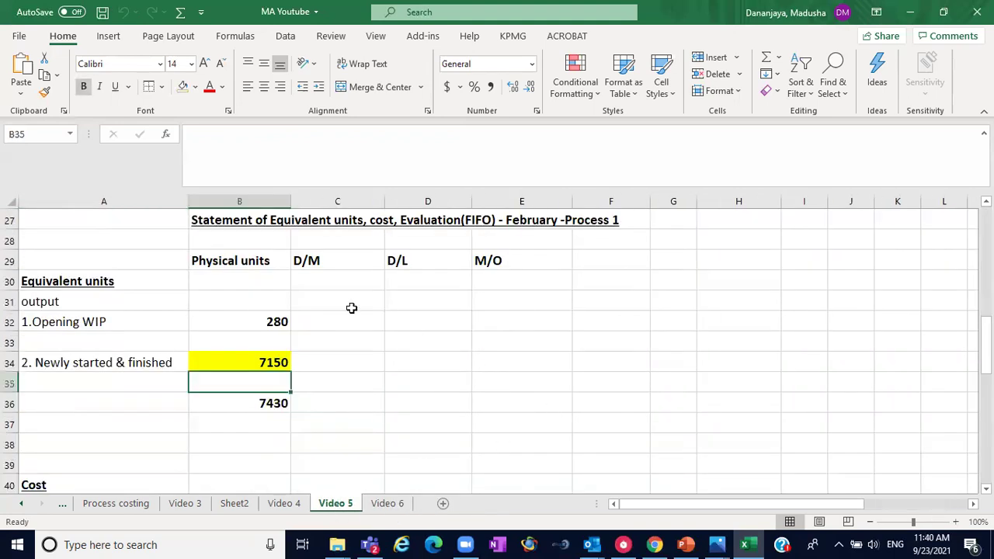
left_click(334, 316)
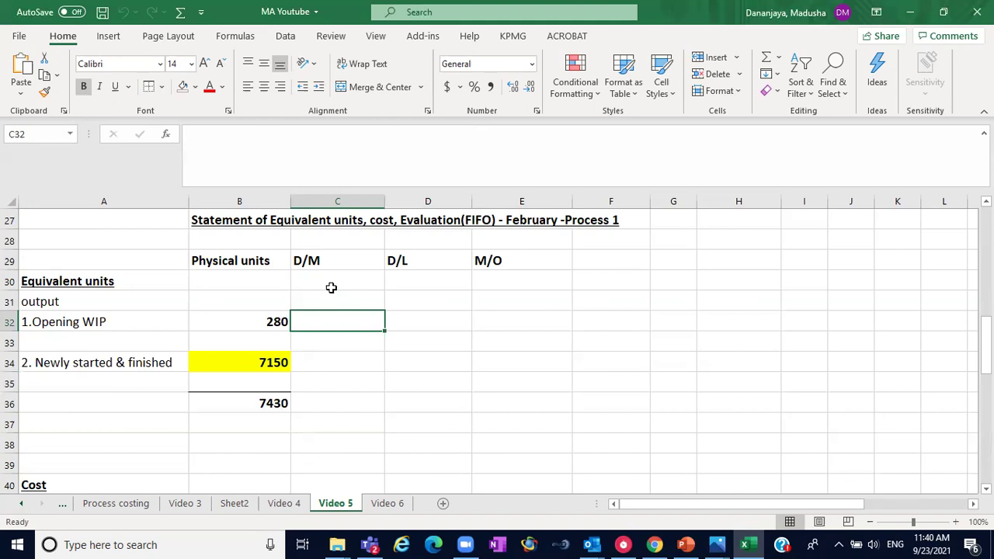
left_click(328, 265)
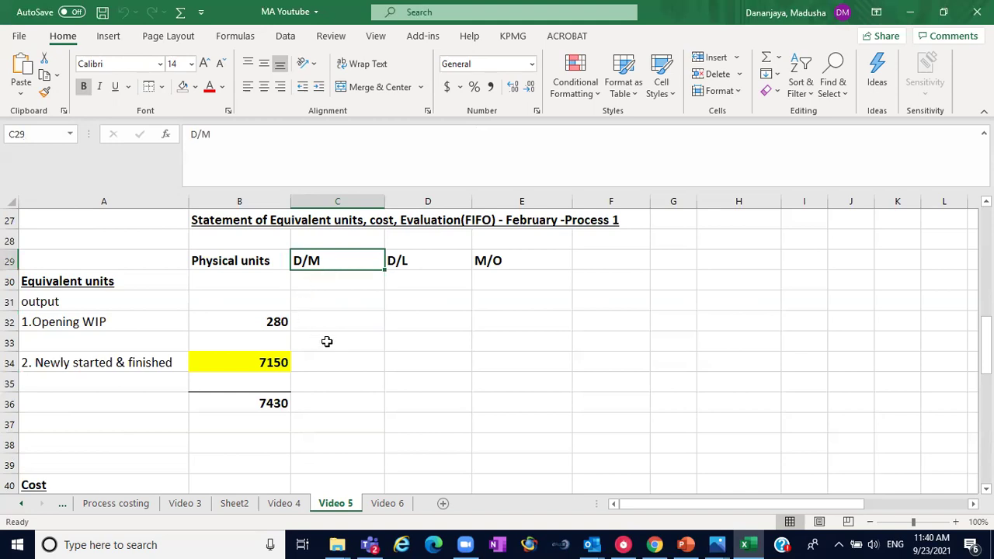
left_click(277, 327)
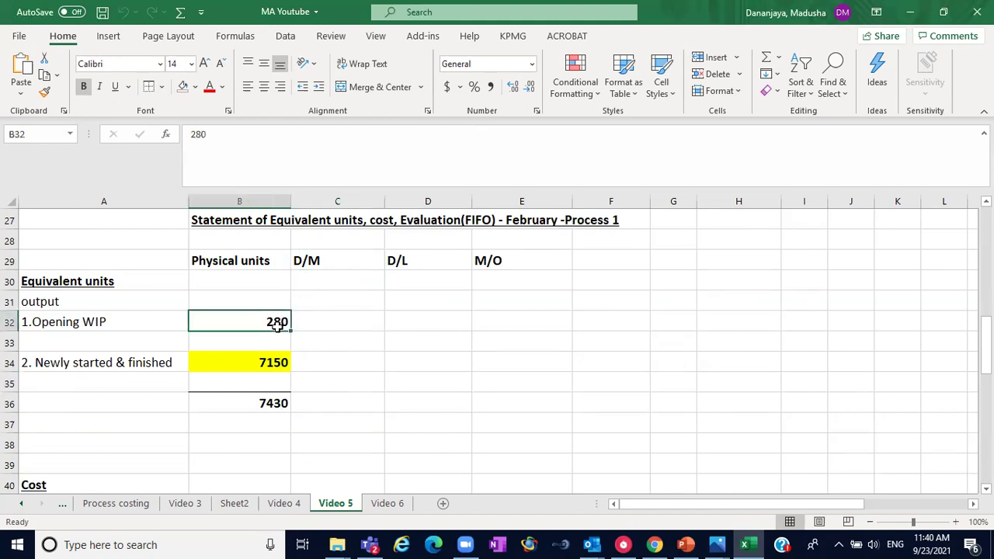
left_click(331, 327)
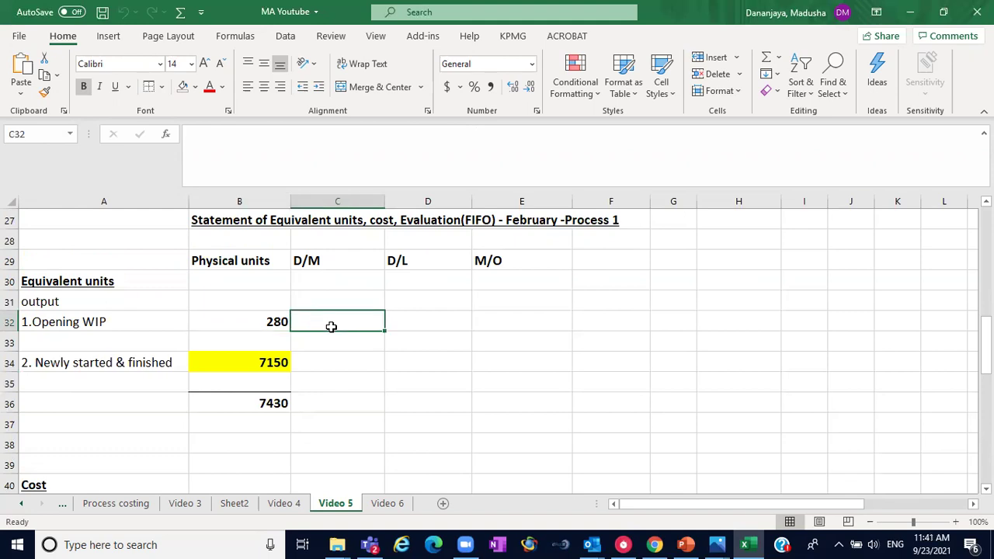
left_click(271, 322)
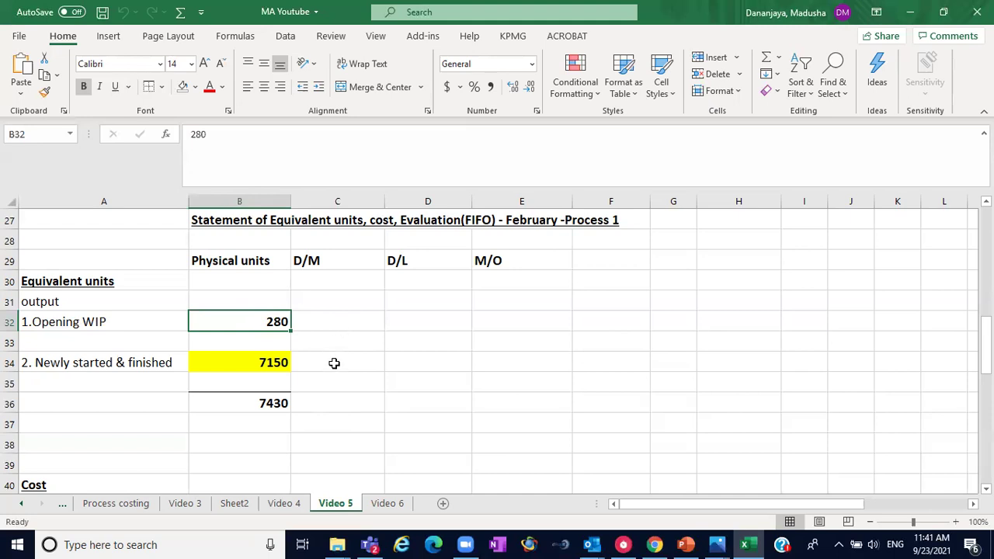
Review the closing WIP's equivalent units and completion percentages for D/M, D/L and M/O on the Video 4 sheet
left_click(284, 504)
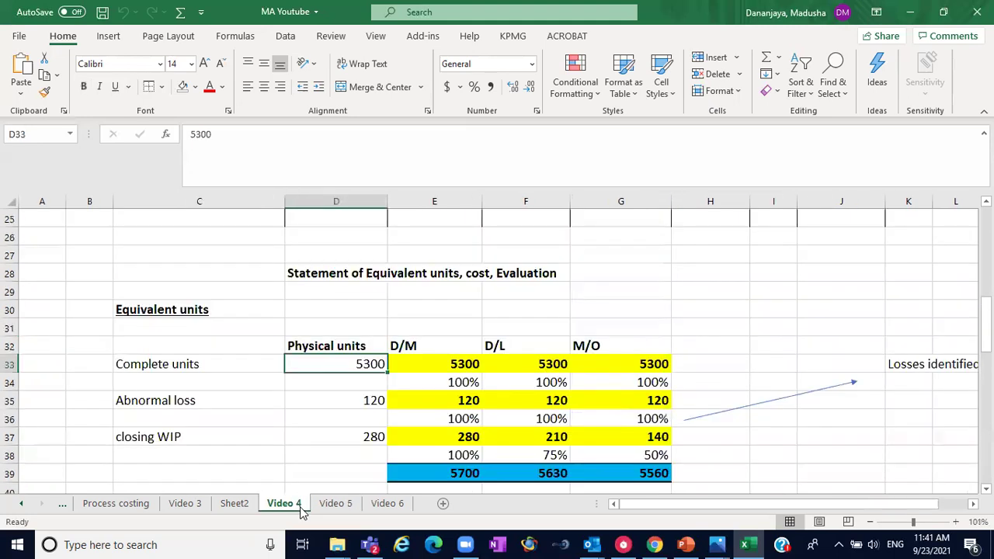
scroll(497, 346, "up", 5)
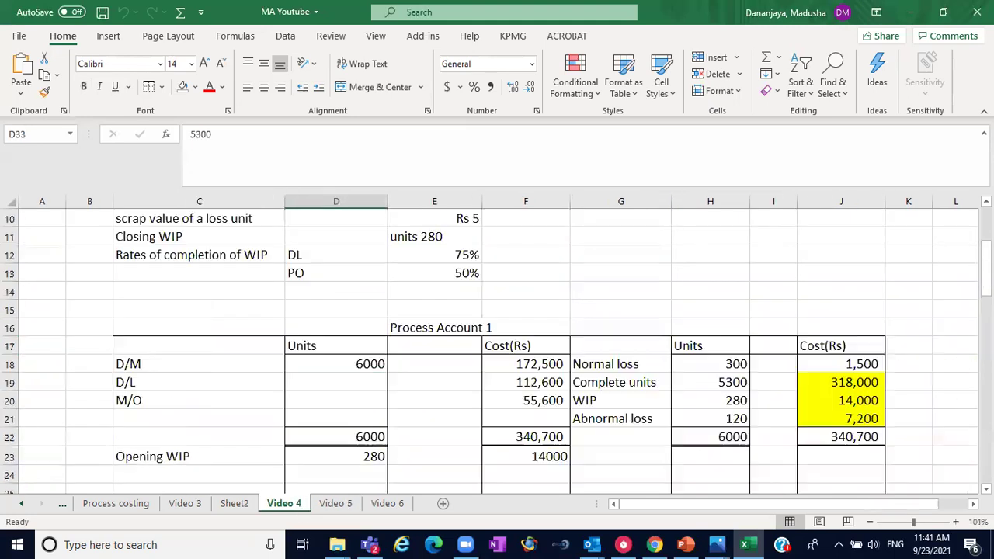
scroll(497, 346, "down", 5)
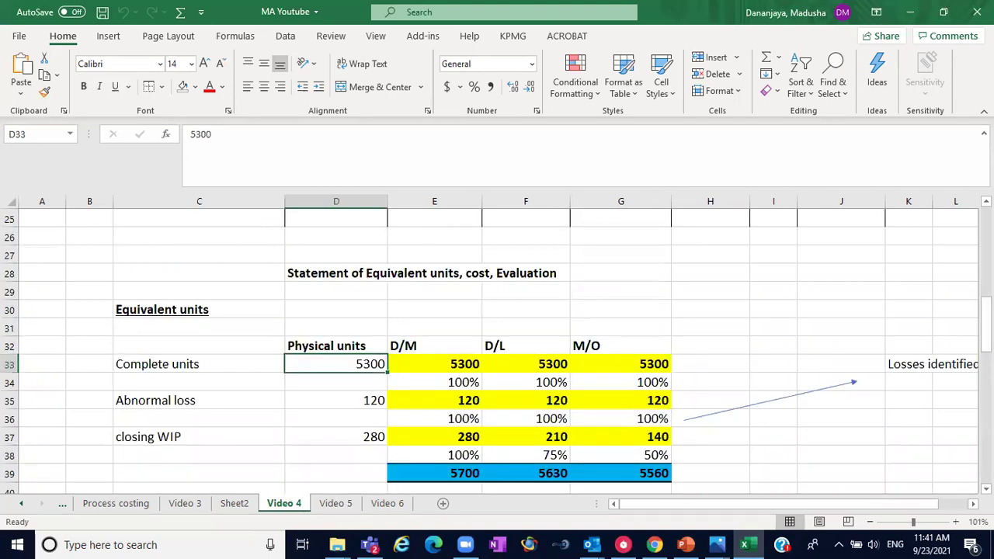
left_click(193, 449)
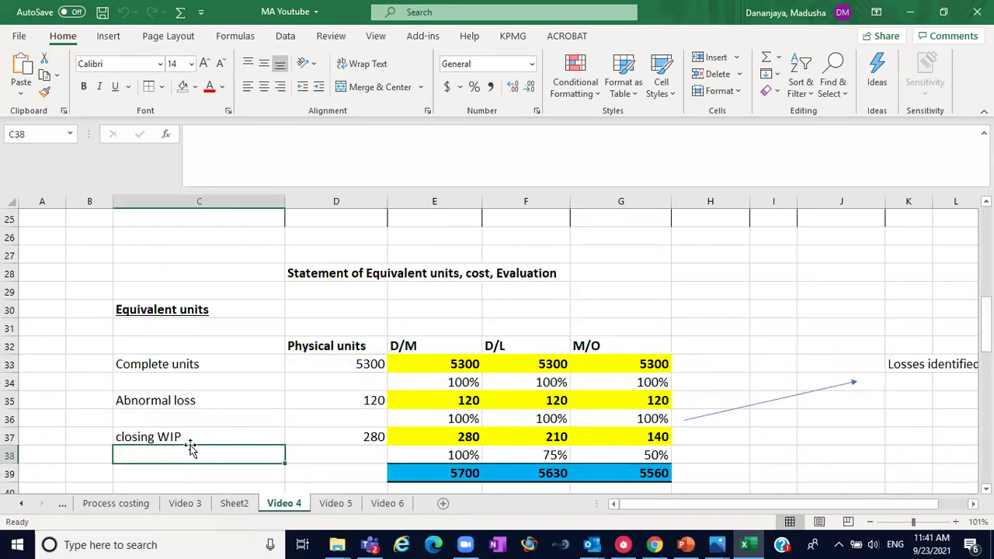
left_click(173, 437)
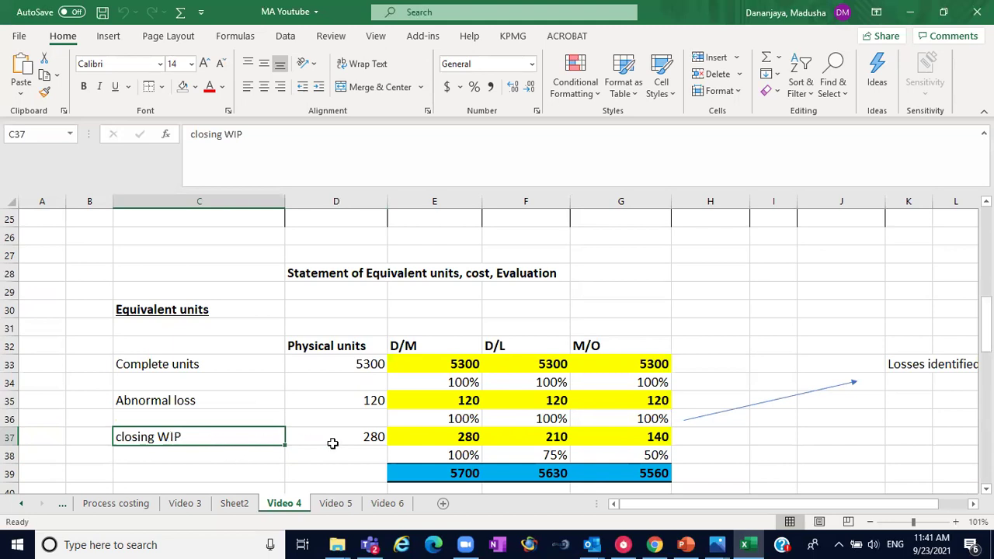
left_click(405, 436)
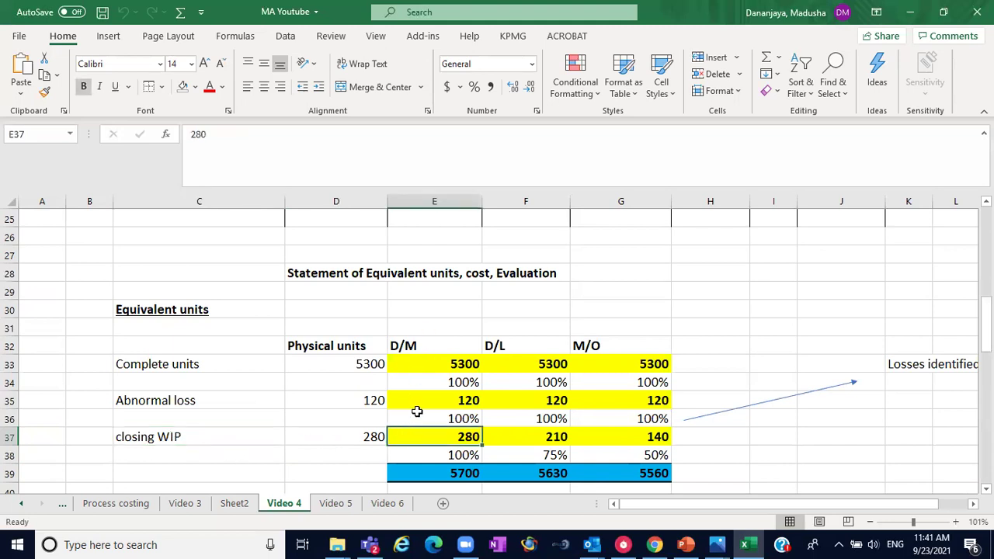
left_click(427, 453)
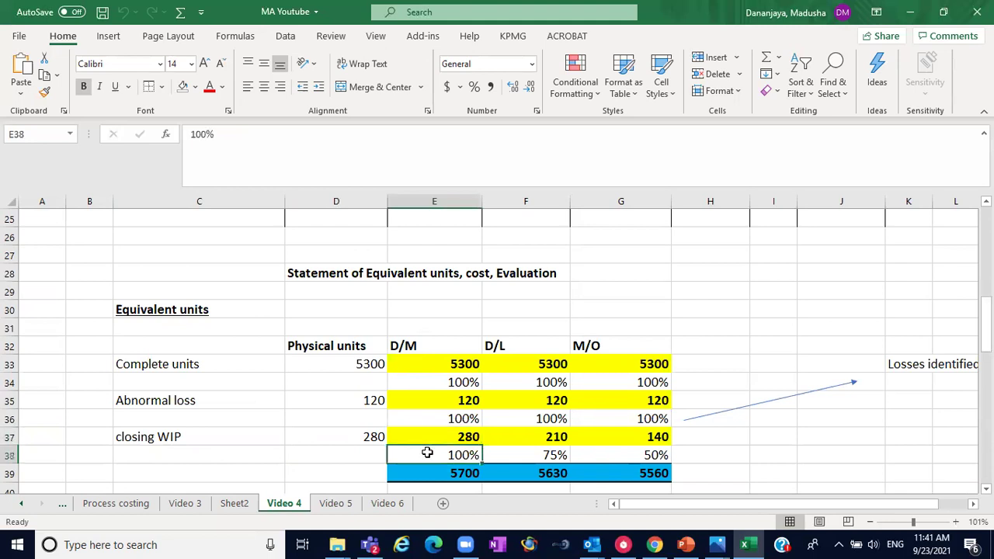
left_click(374, 458)
double_click(433, 456)
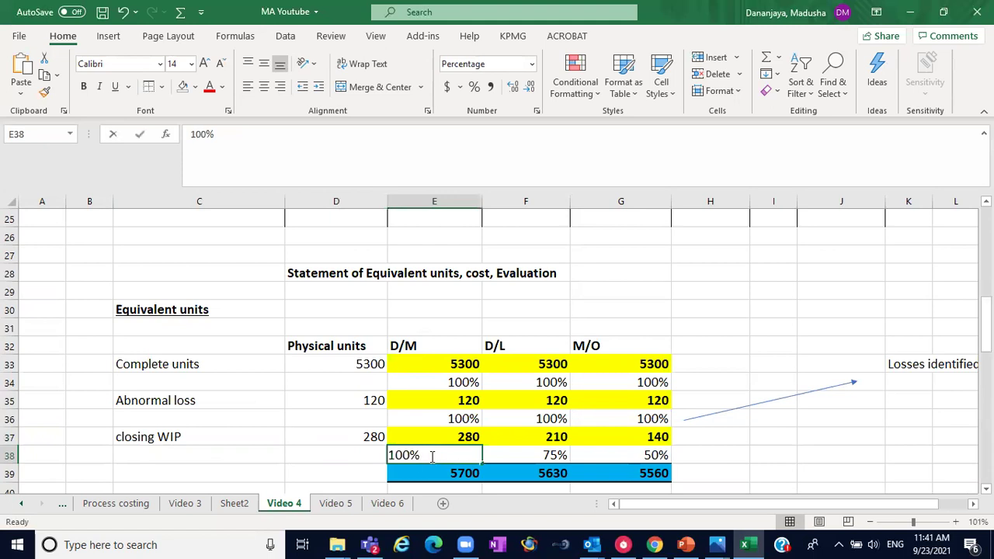
left_click(361, 453)
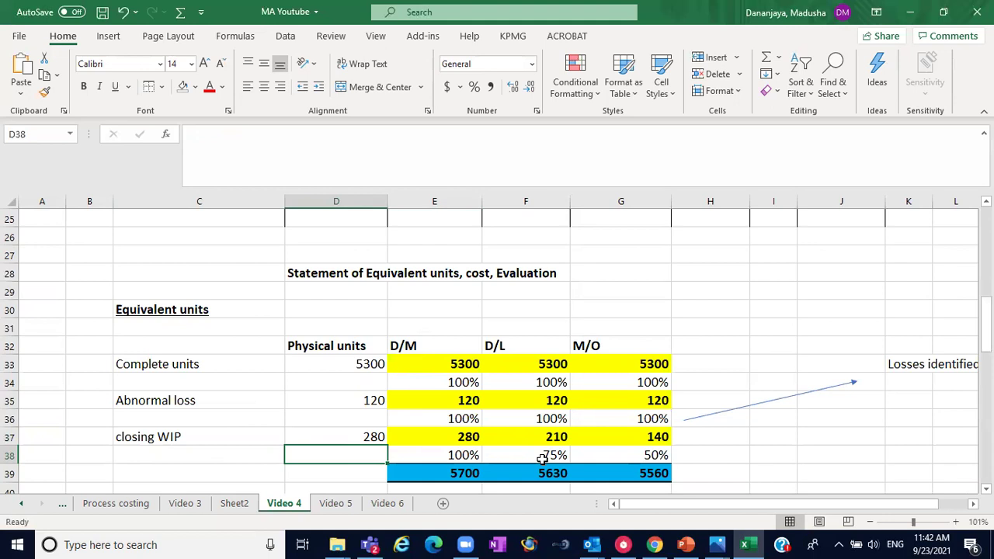
left_click(621, 455)
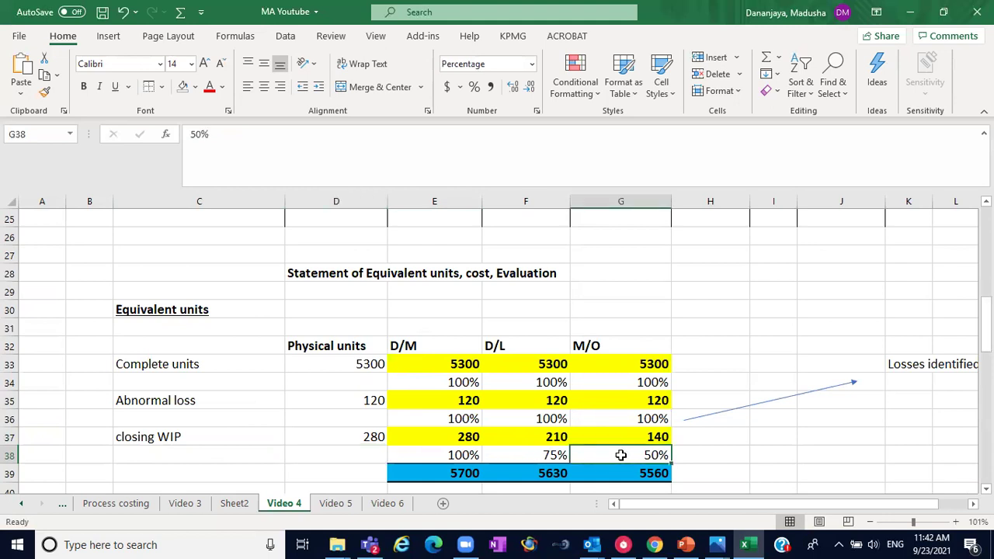
left_click(466, 455)
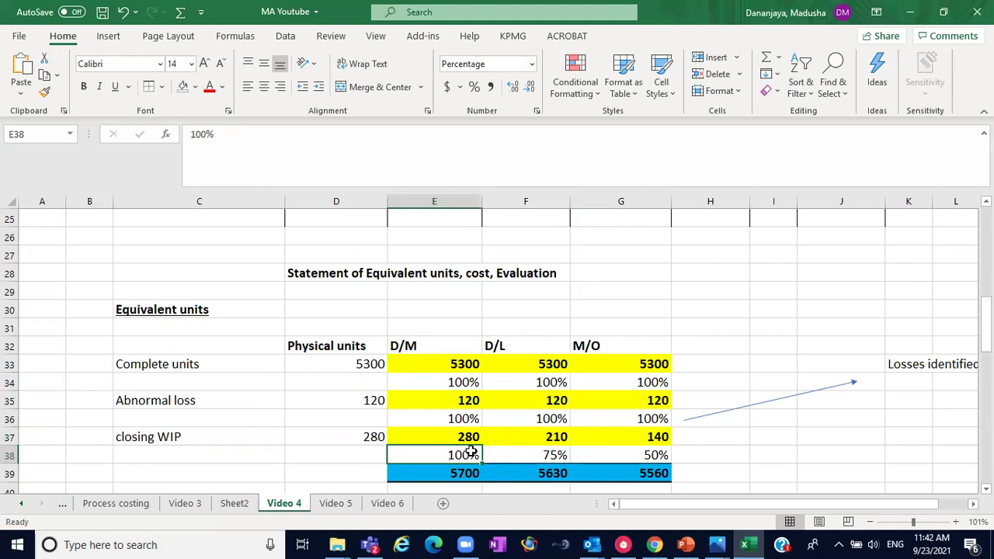
On the Video 5 sheet, enter 0 as the opening WIP's D/M equivalent units in cell C32
left_click(337, 507)
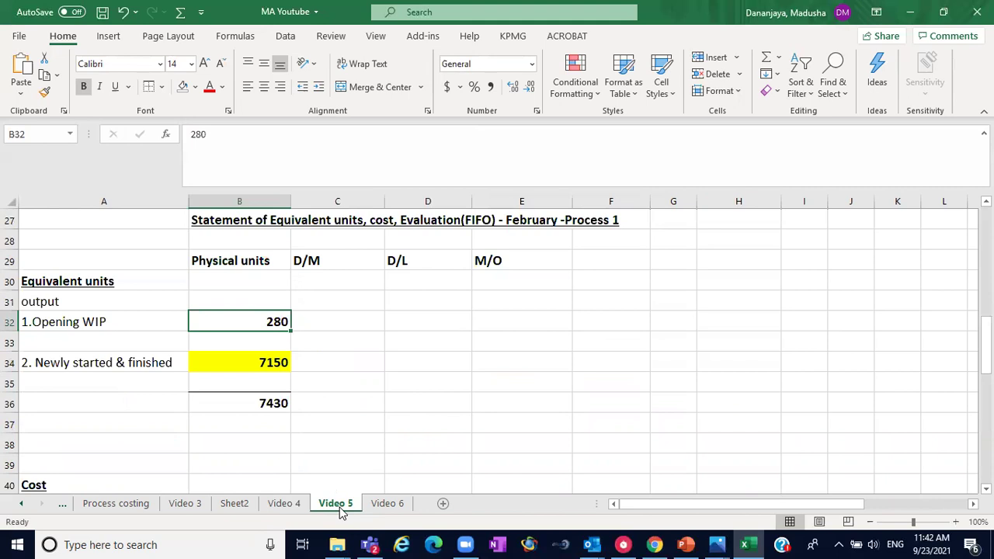
left_click(330, 324)
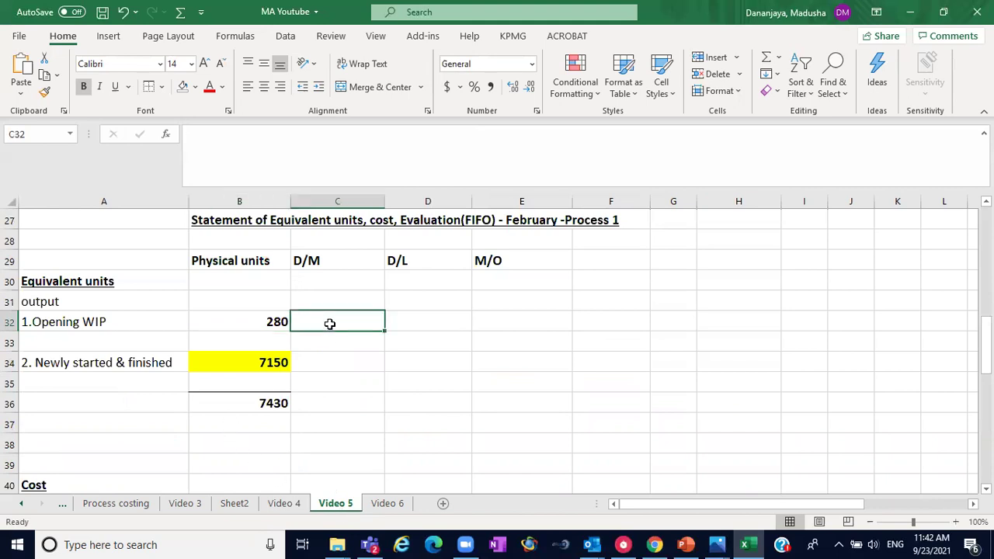
left_click(317, 340)
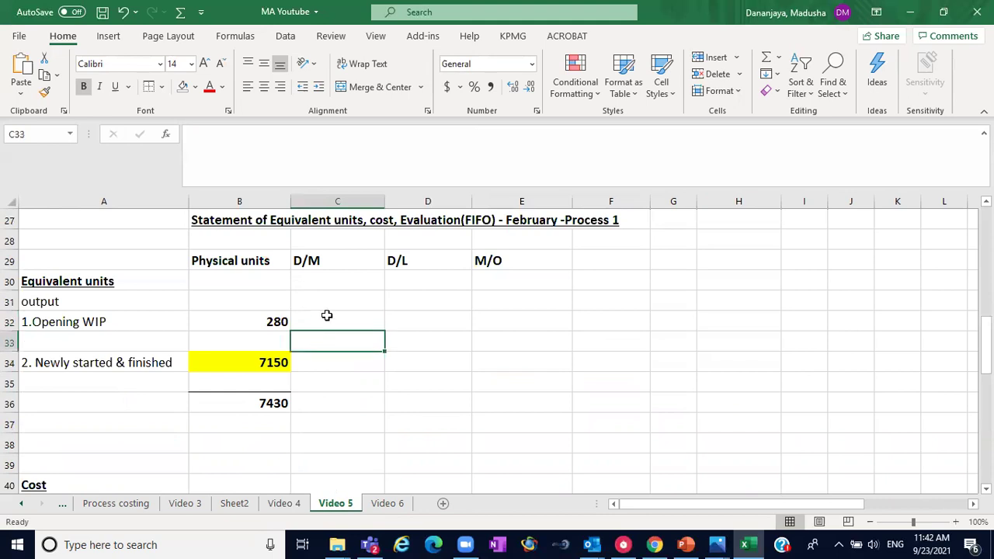
left_click(327, 315)
type("0")
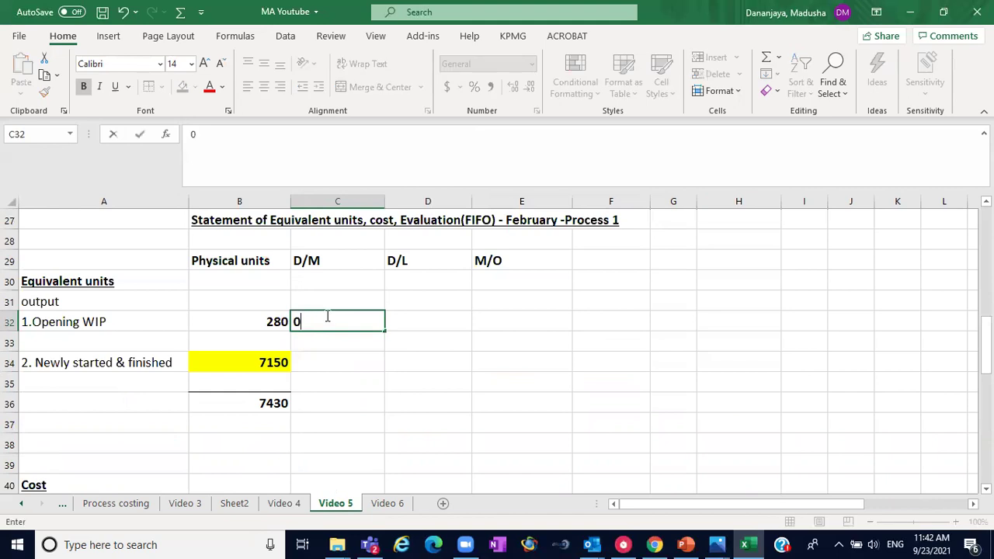
left_click(424, 342)
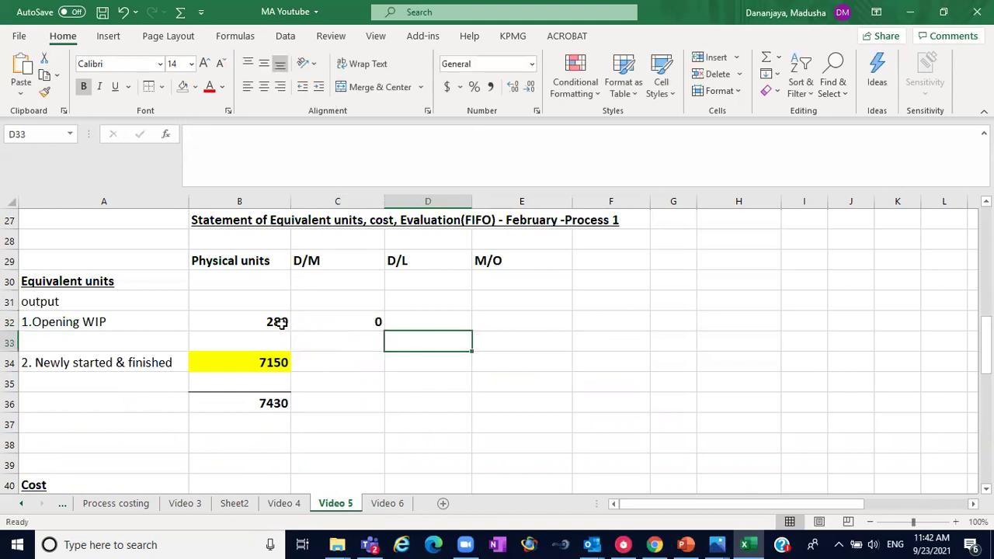
Check the closing WIP's D/L completion on the Video 4 sheet and enter 25% as the opening WIP's D/L percentage in Video 5 cell D33
left_click(417, 326)
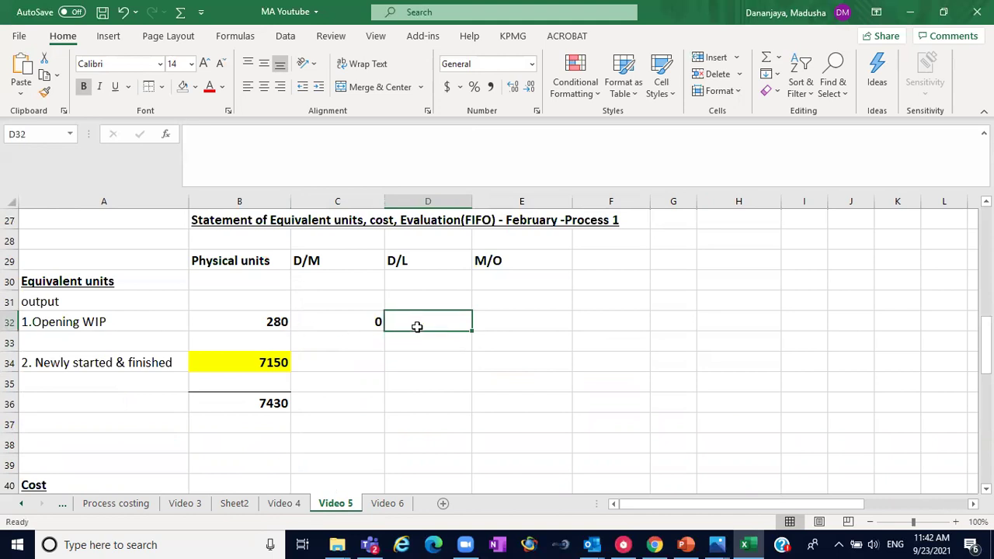
left_click(284, 504)
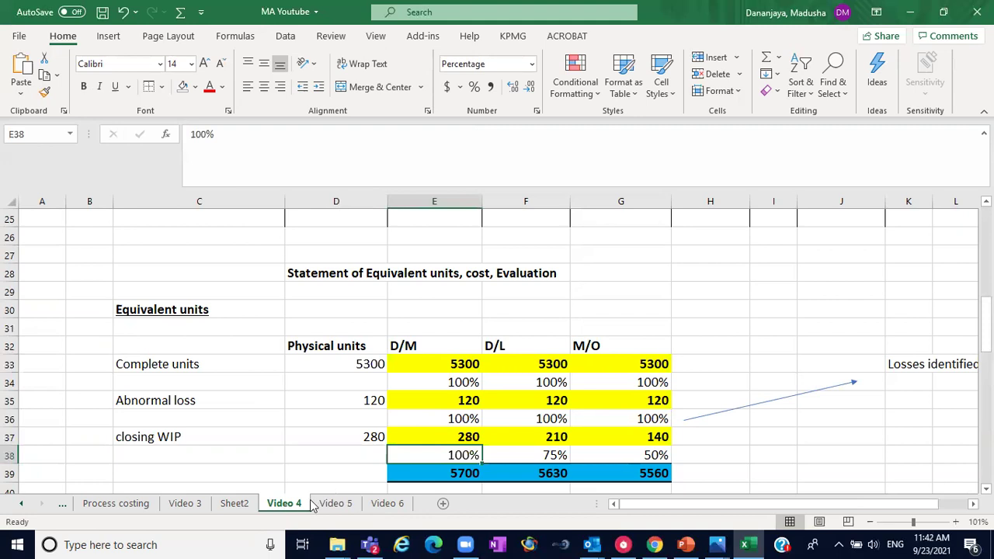
left_click(557, 457)
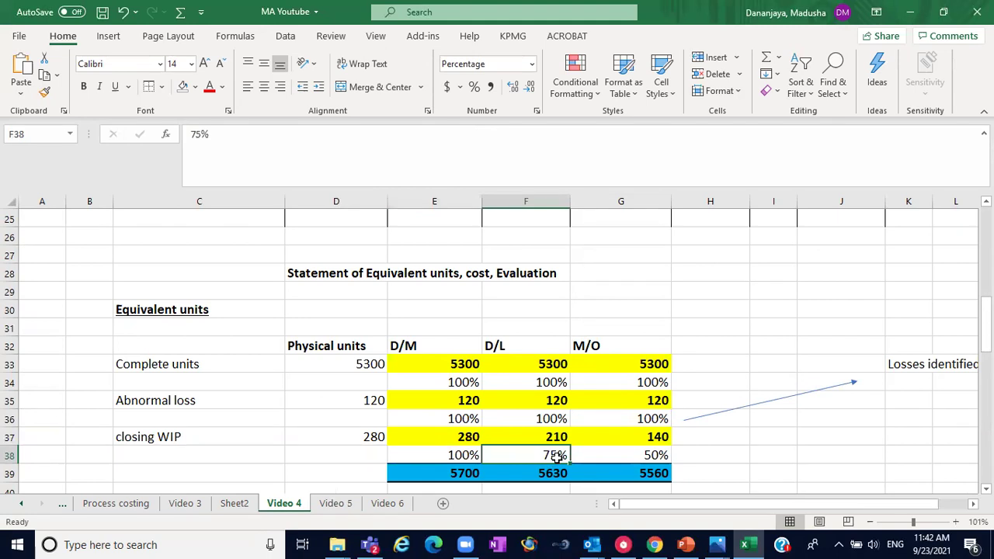
left_click(347, 435)
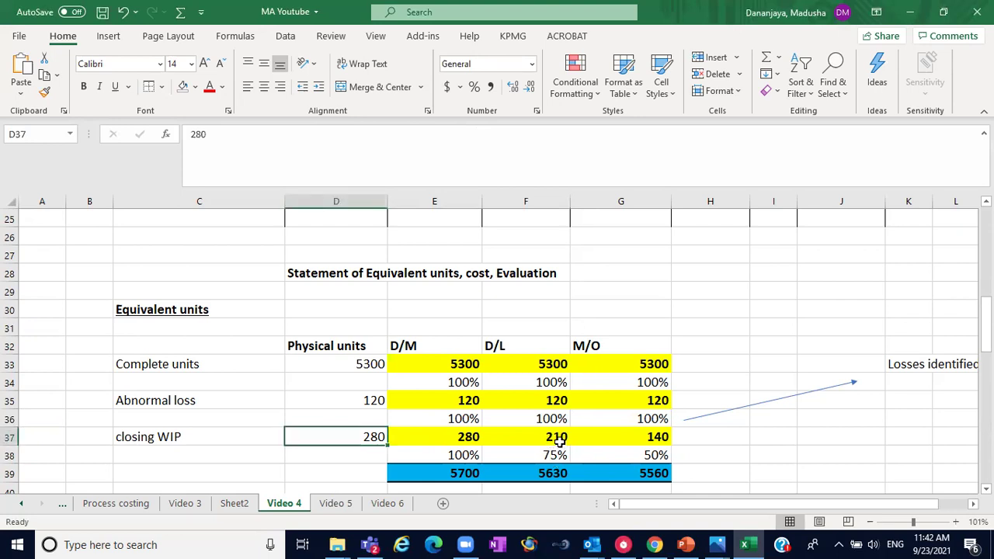
left_click(553, 438)
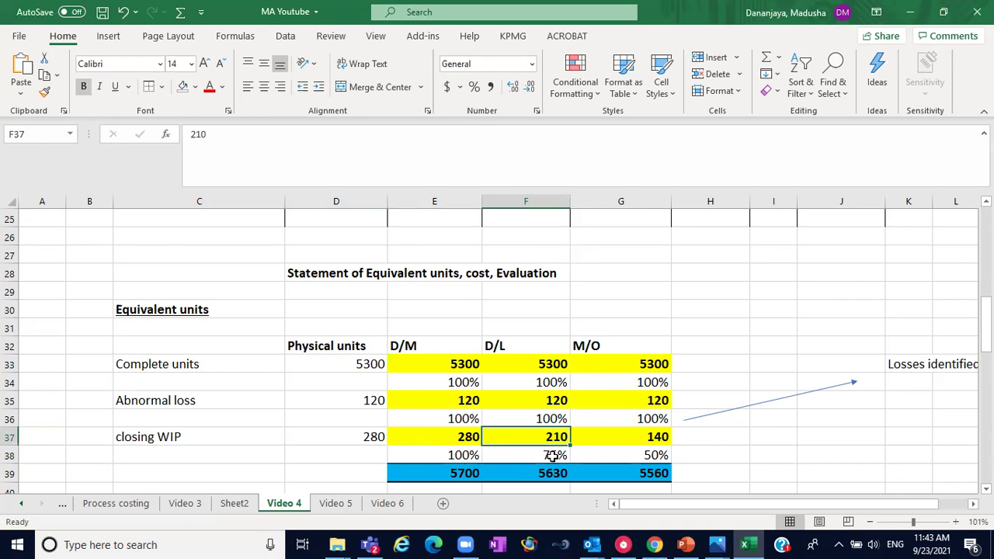
left_click(553, 456)
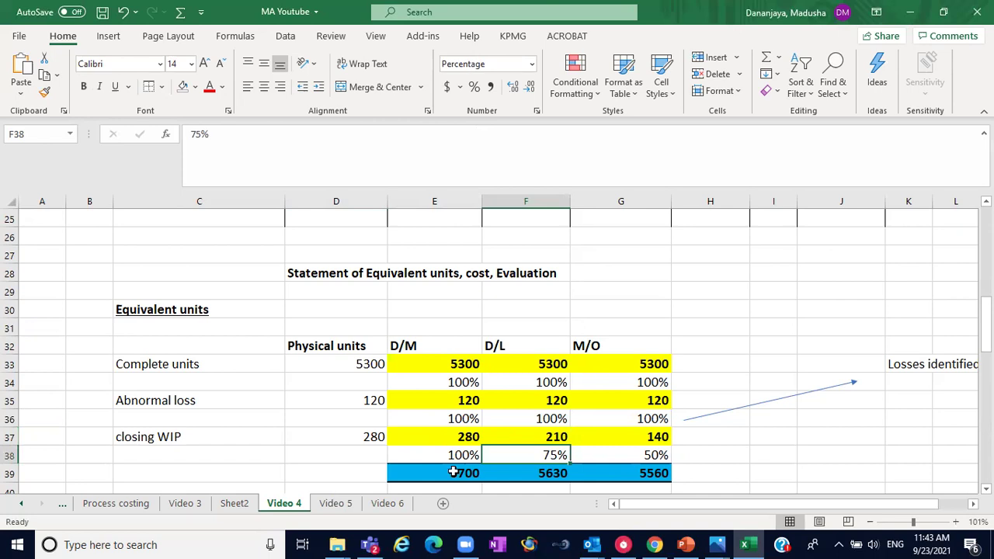
left_click(346, 504)
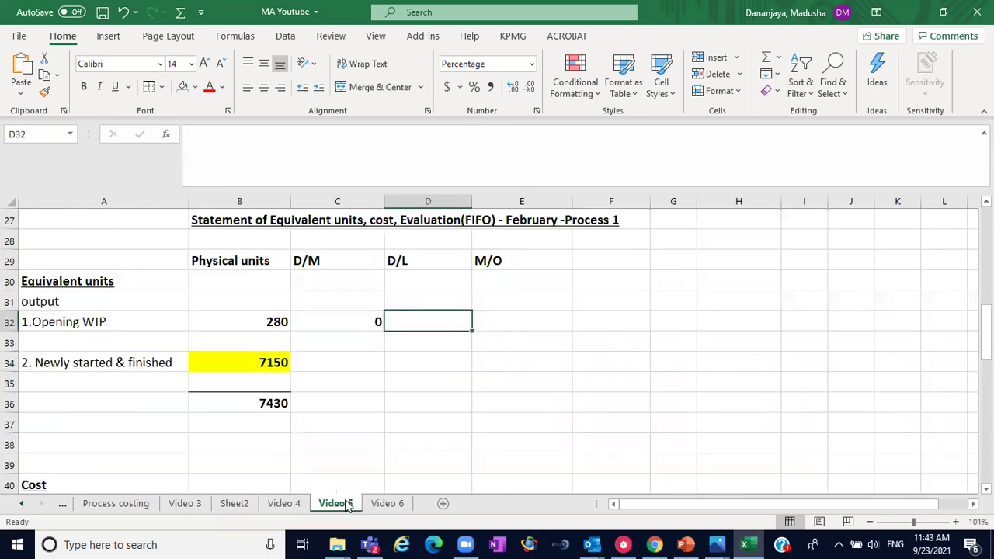
left_click(415, 343)
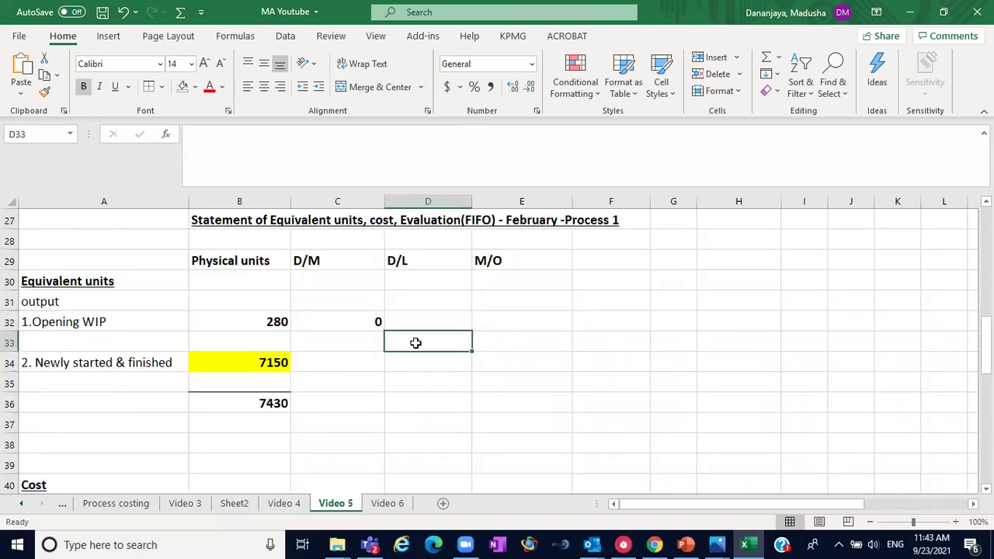
type("5%")
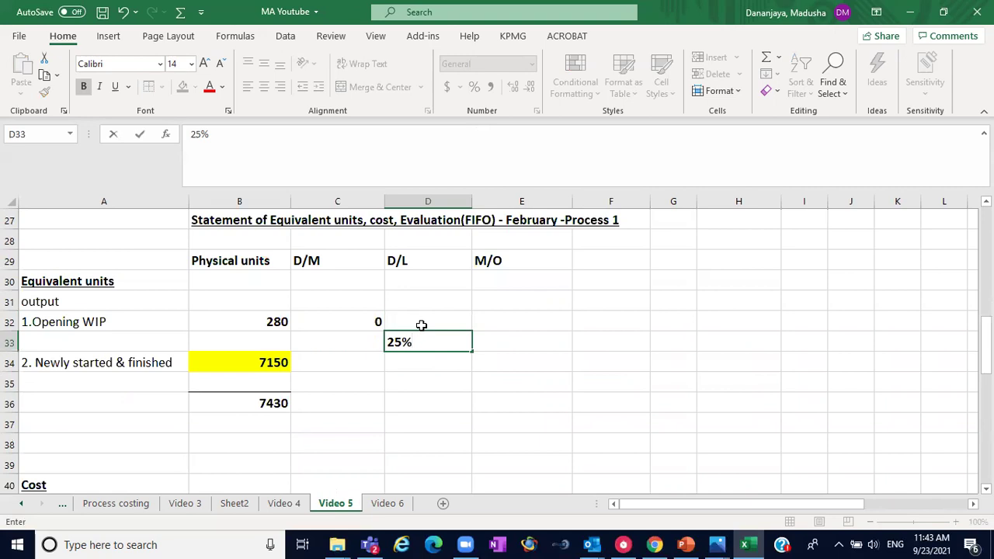
Calculate the opening WIP's D/L equivalent units in cell D32 with the formula =B32*D33
left_click(421, 324)
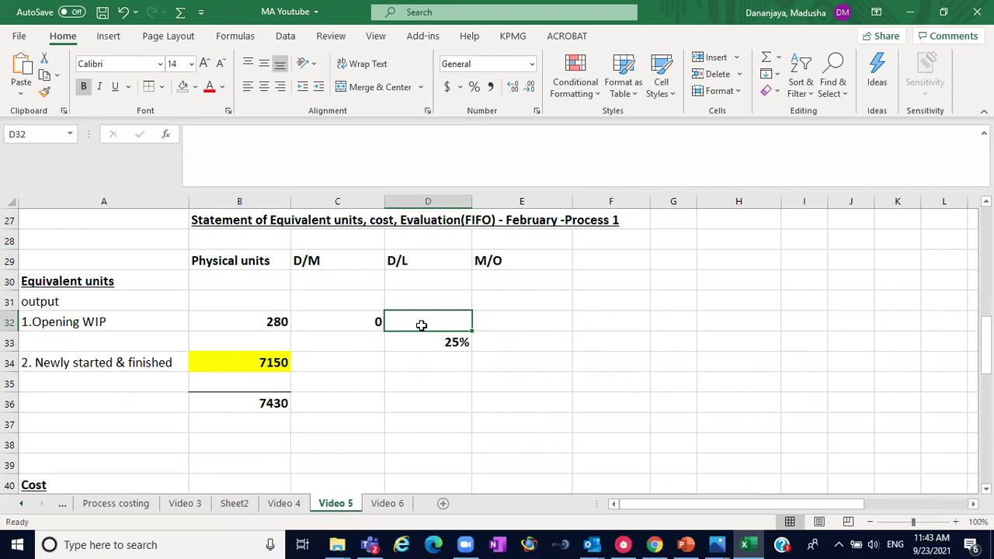
left_click(278, 322)
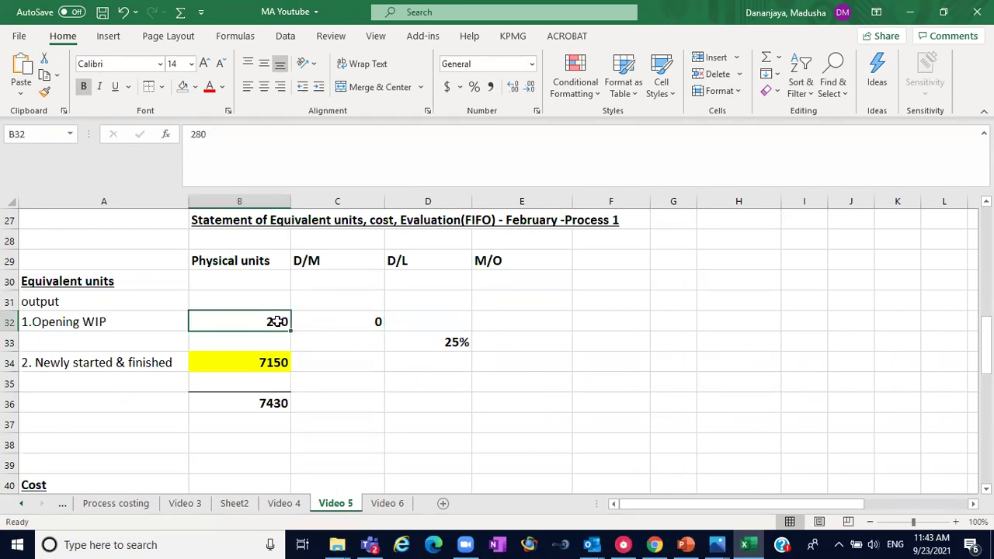
left_click(434, 346)
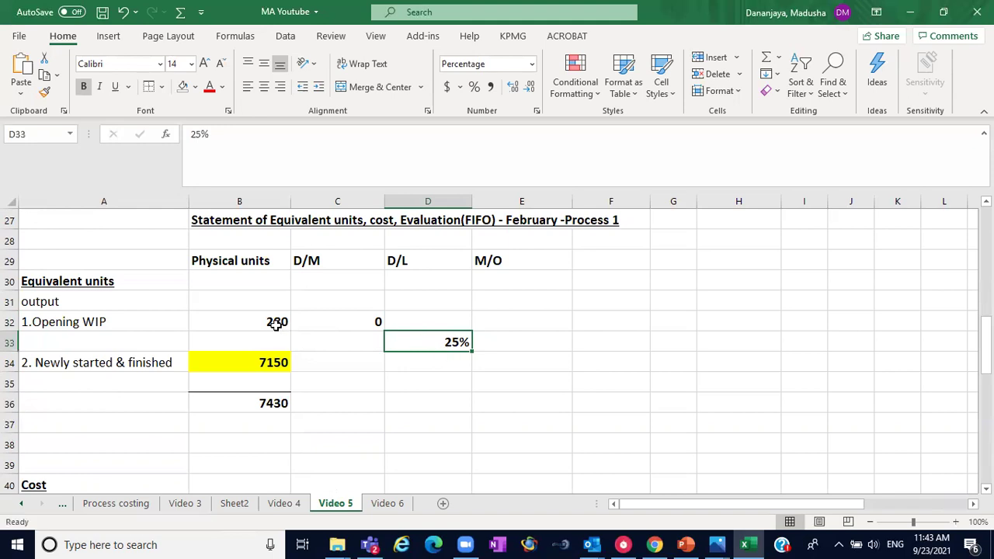
left_click(422, 326)
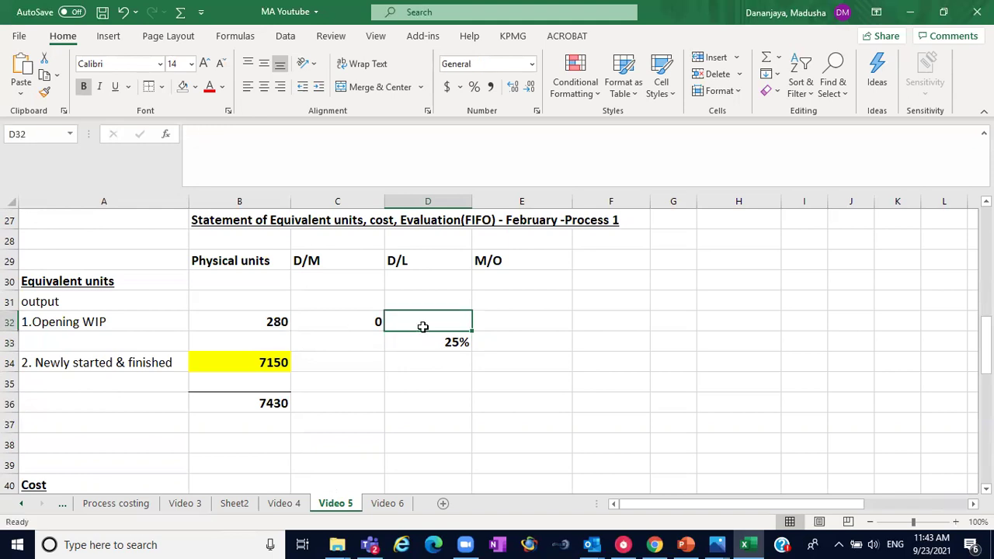
type("=")
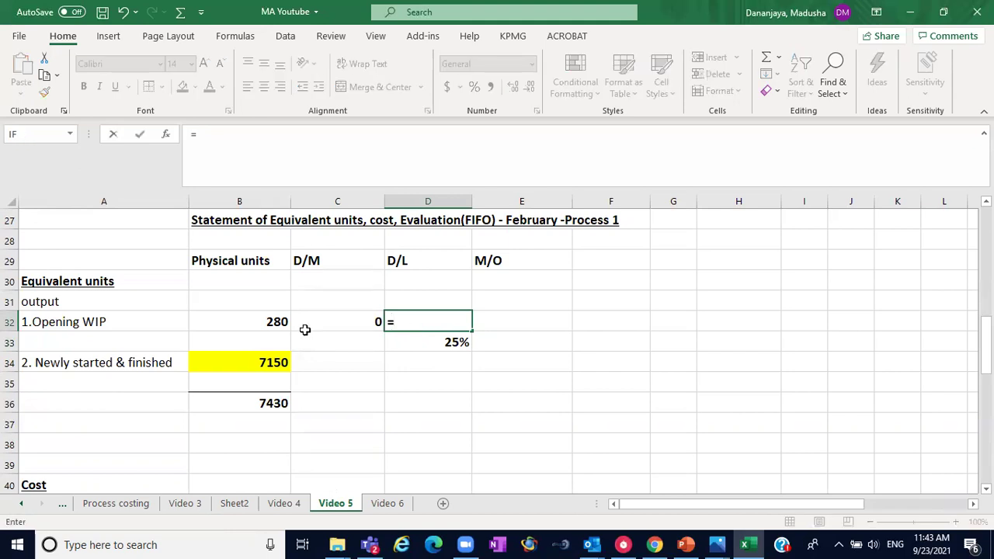
left_click(271, 322)
type("*")
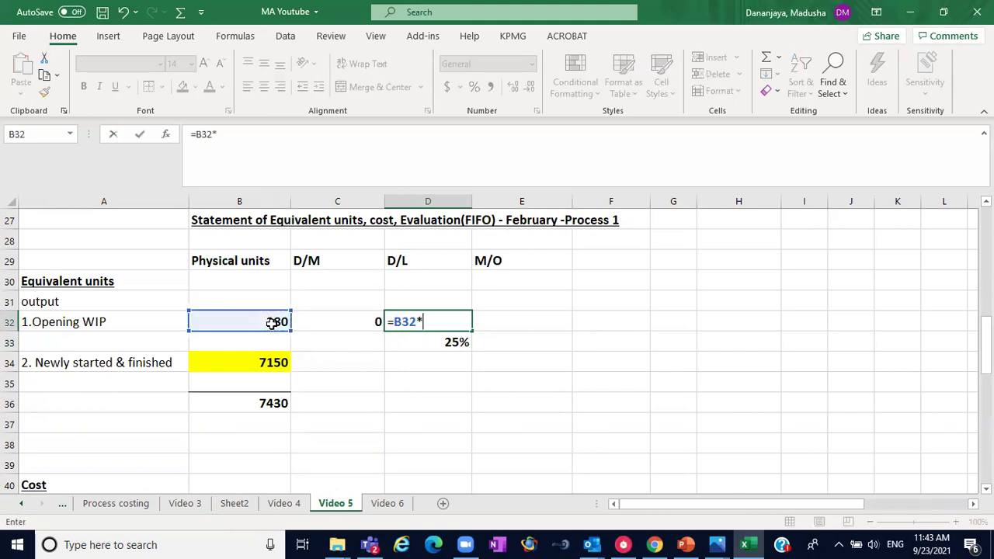
left_click(425, 339)
key("Return")
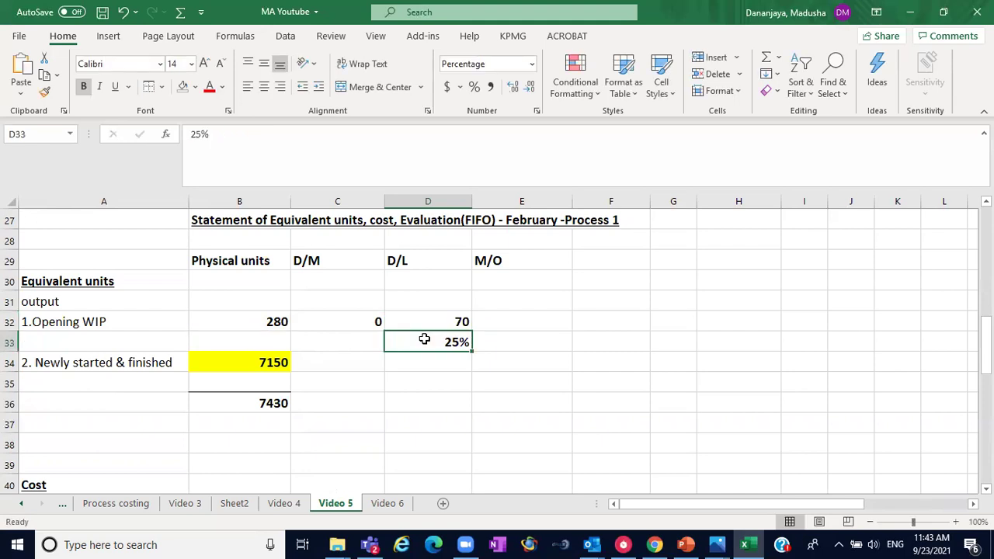
Check the closing WIP's M/O completion on the Video 4 sheet and enter 50% as the opening WIP's M/O percentage in Video 5 cell E33
left_click(519, 342)
left_click(299, 505)
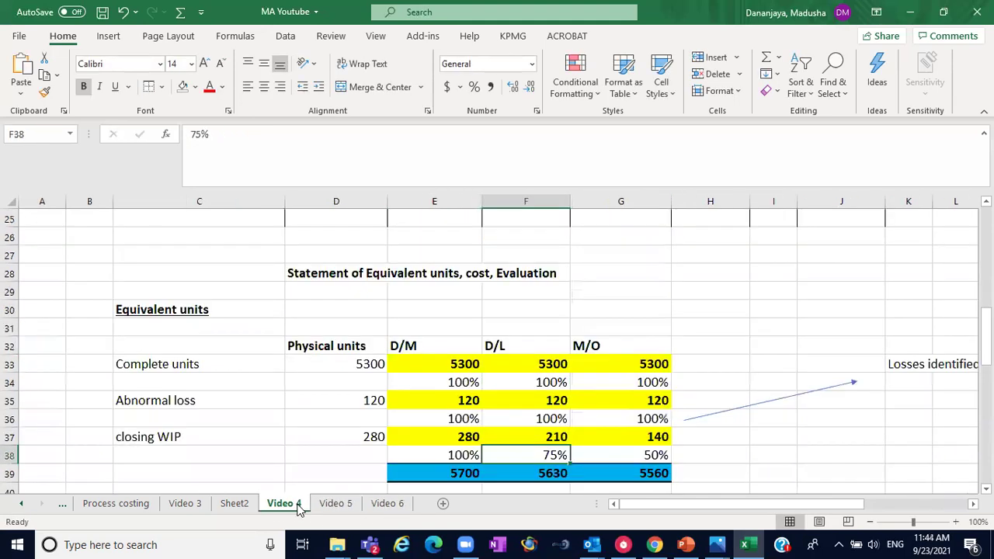
left_click(655, 454)
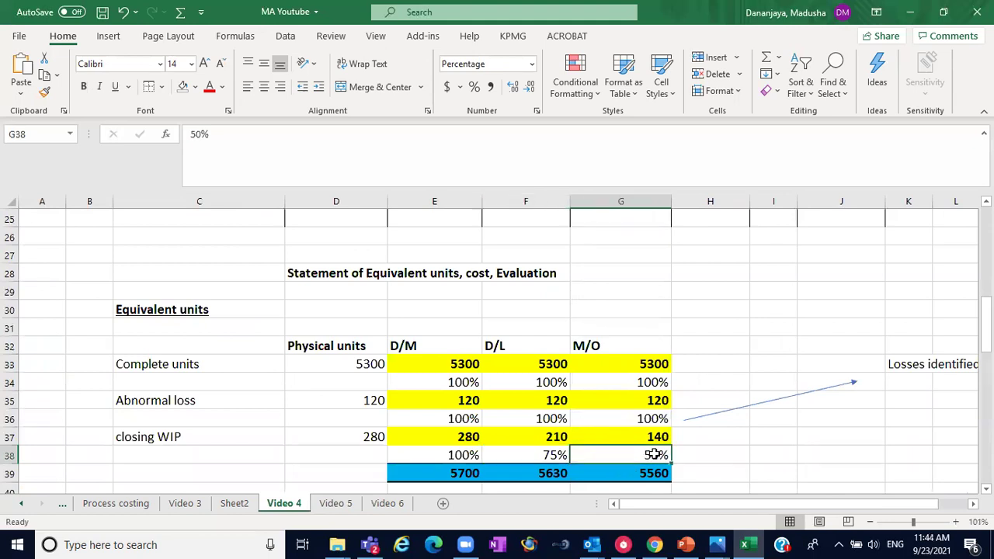
left_click(351, 505)
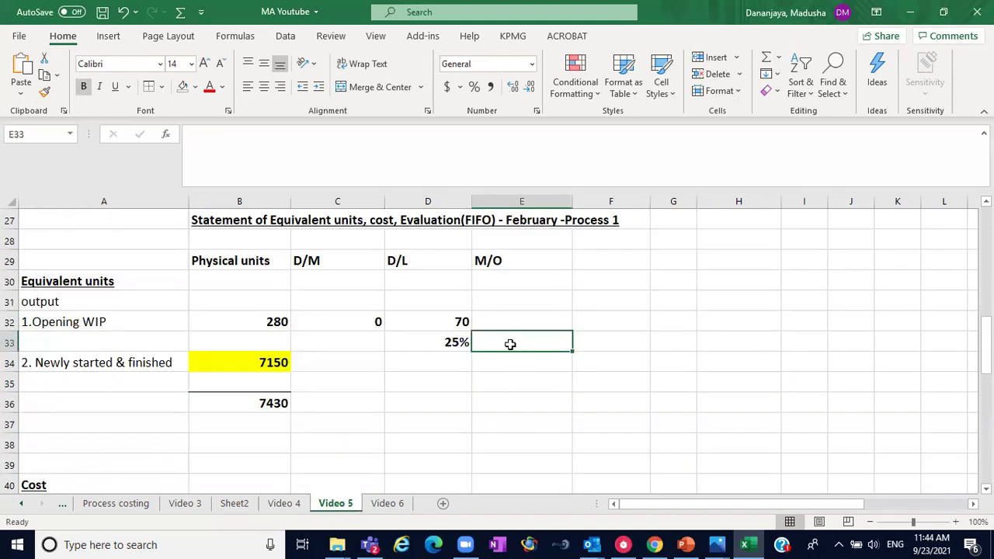
type("50%")
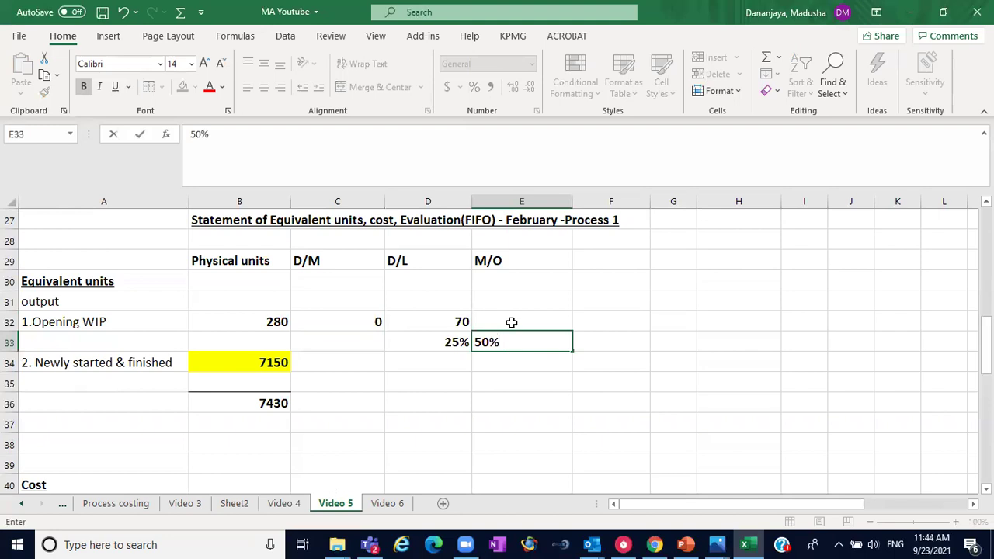
Calculate the opening WIP's M/O equivalent units in cell E32 with the formula =B32*E33
left_click(512, 322)
type("=")
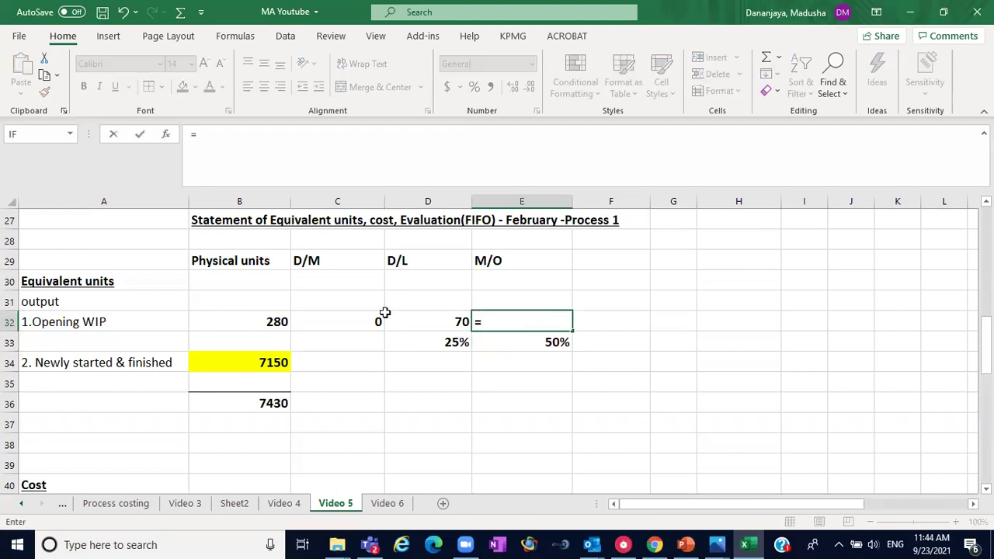
left_click(273, 322)
type("*")
left_click(534, 345)
key("Return")
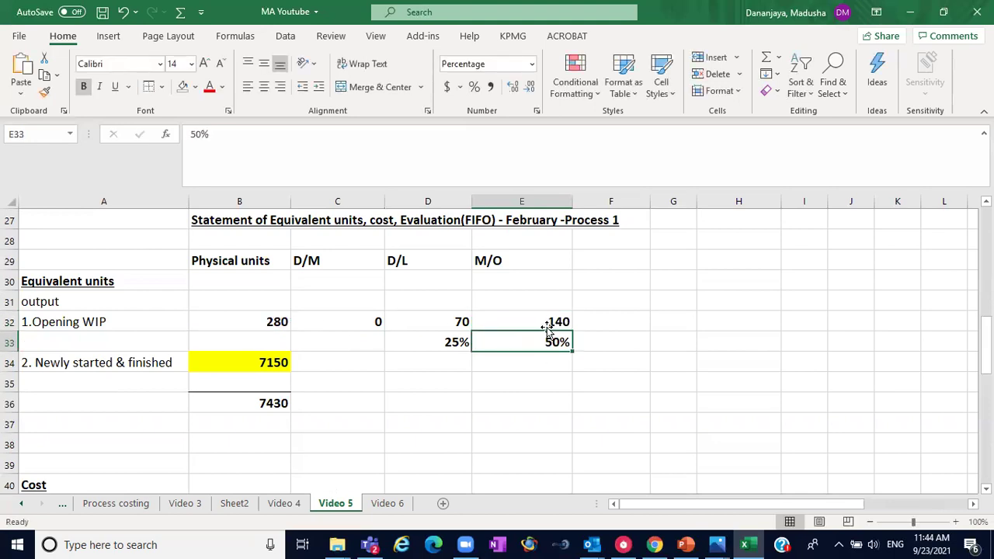
left_click(549, 323)
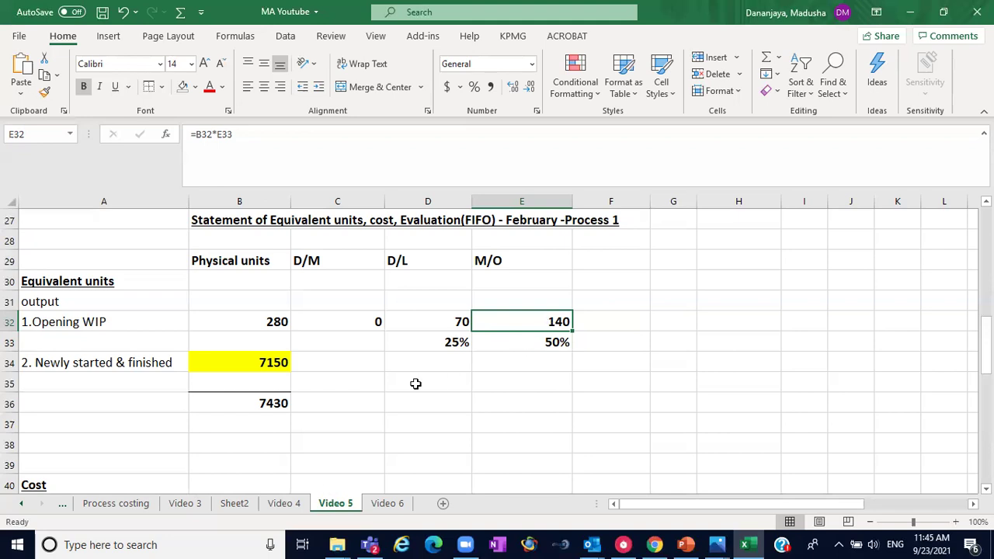
left_click(372, 358)
left_click(442, 358)
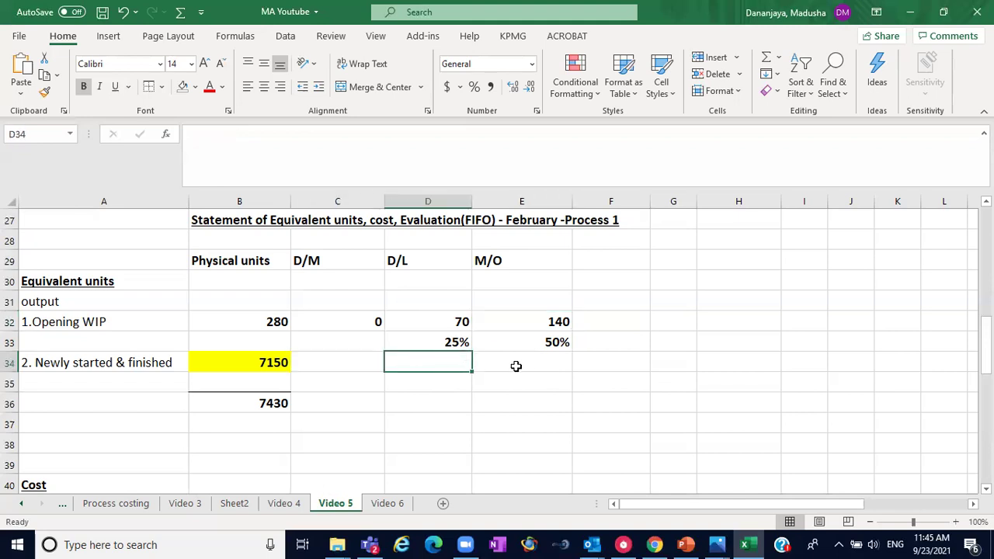
left_click(344, 372)
left_click(426, 376)
left_click(337, 367)
left_click(417, 367)
left_click(354, 376)
left_click(434, 376)
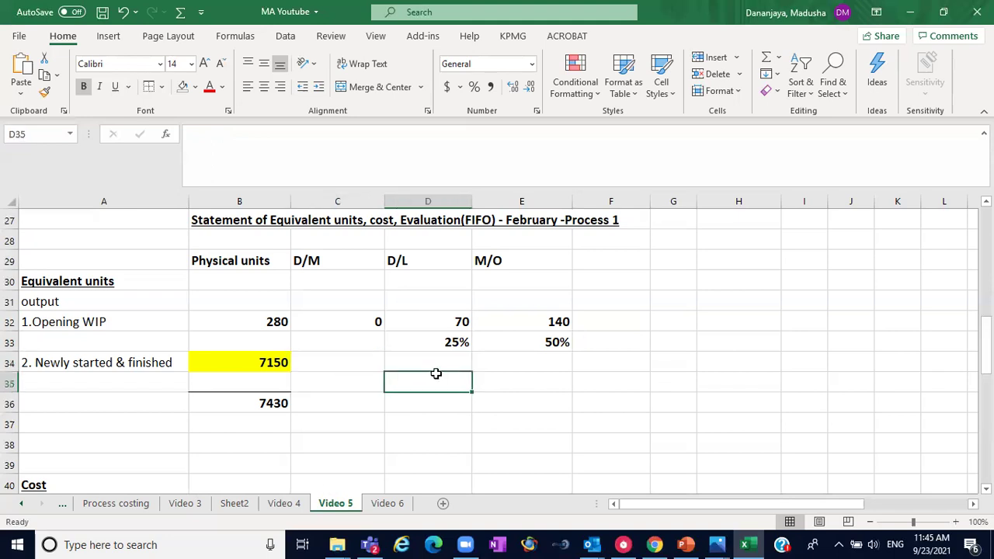
left_click(359, 361)
left_click(420, 361)
left_click(512, 362)
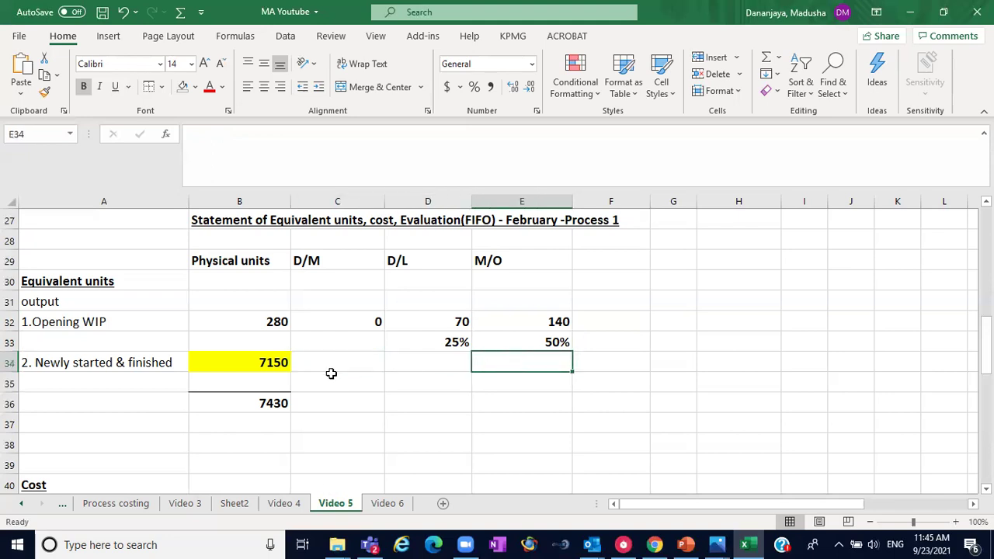
left_click(360, 364)
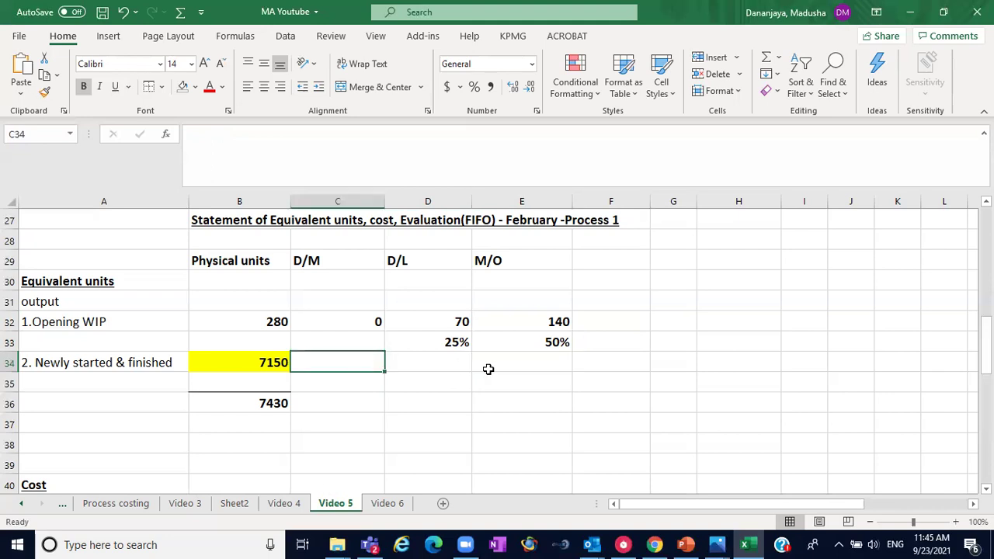
left_click(462, 366)
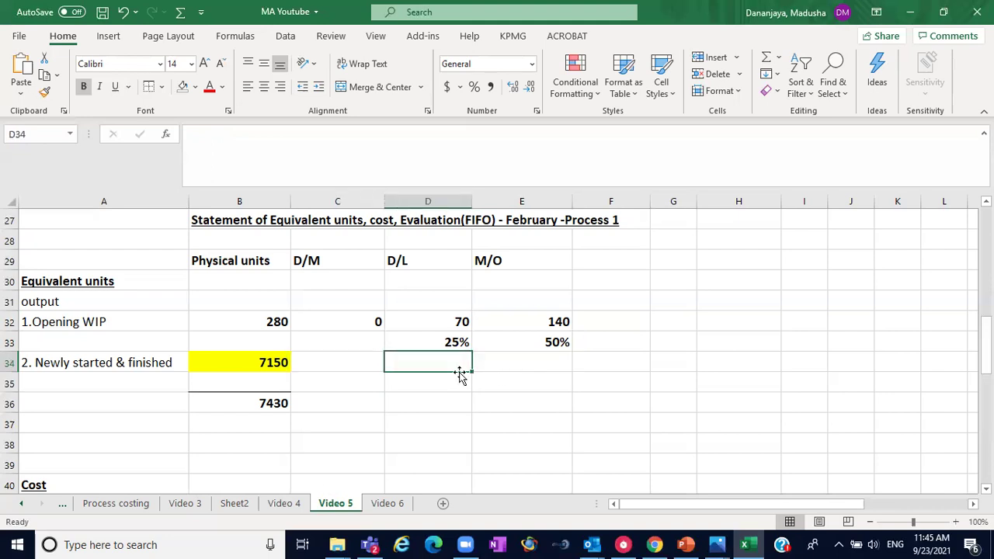
scroll(761, 432, "down", 1)
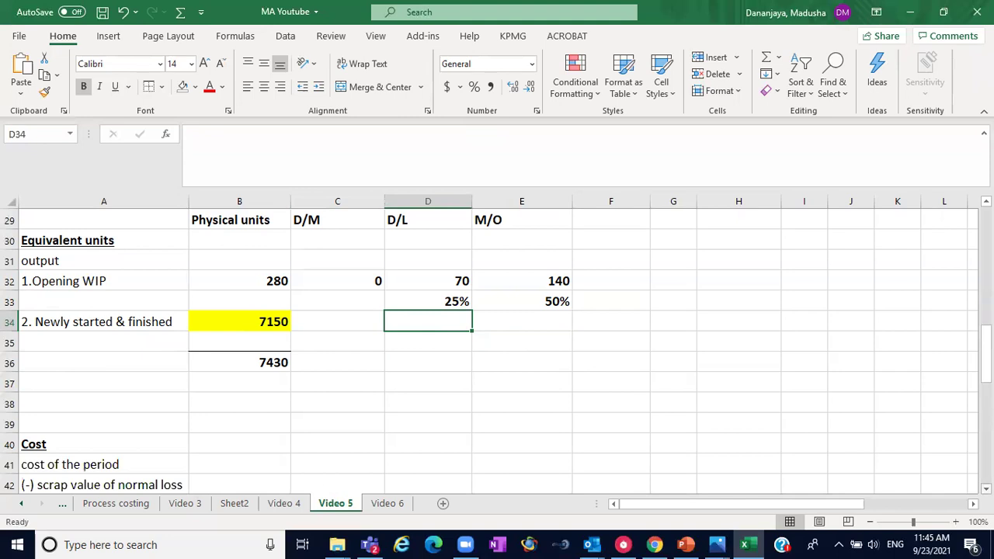
left_click(397, 342)
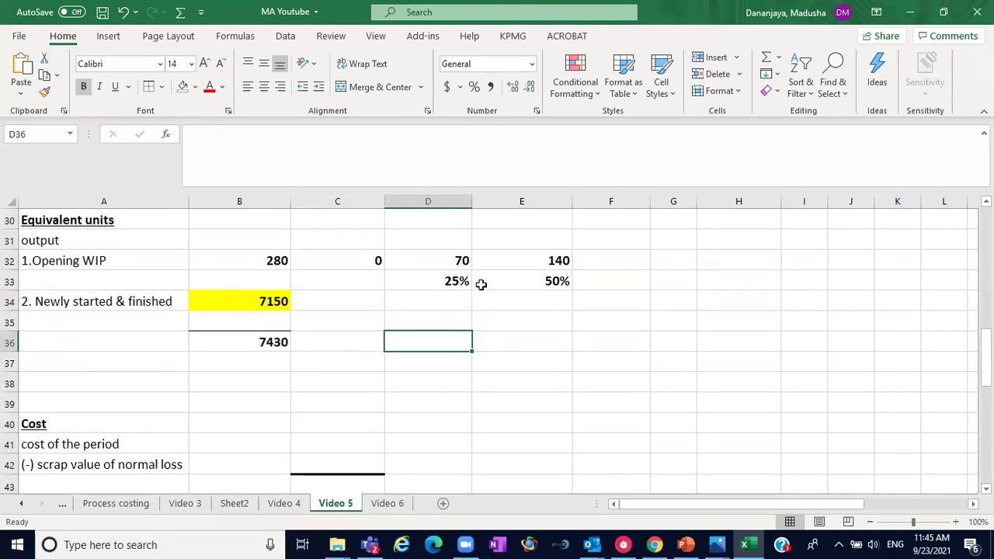
Enter 0% as the opening WIP's D/M percentage in cell C33
left_click(359, 286)
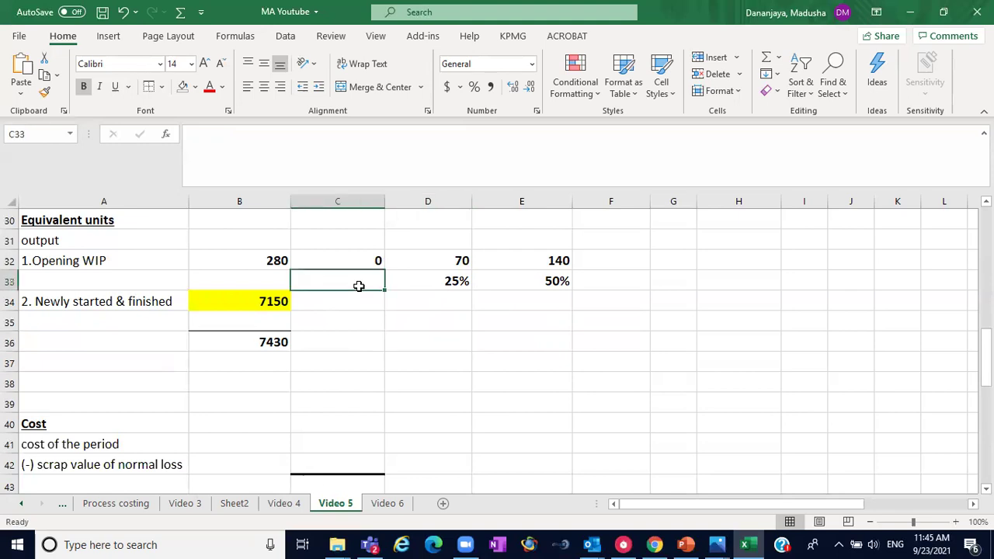
type("0%")
left_click(426, 317)
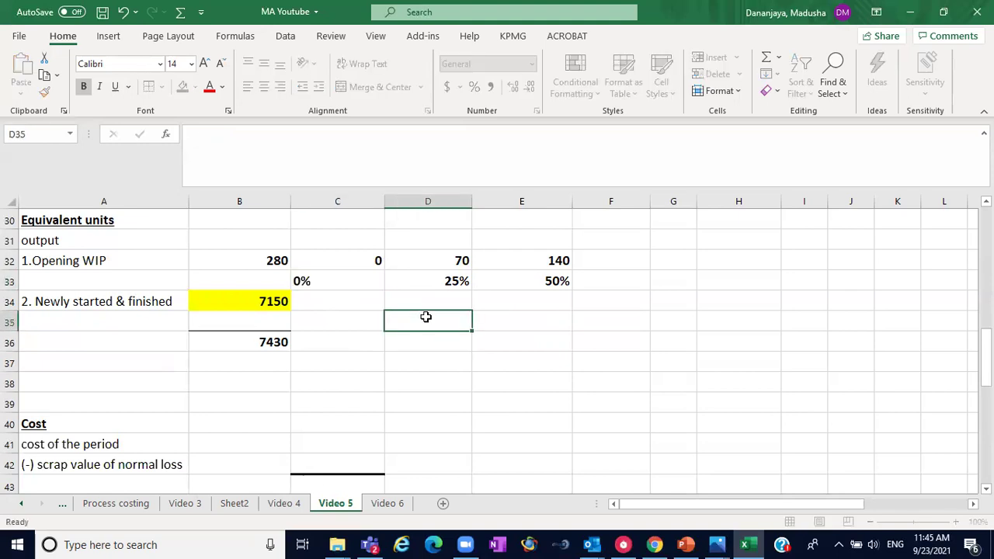
Enter 100% in C35 and 7150 in C34 as the newly started and finished units' D/M completion and equivalent units
left_click(356, 300)
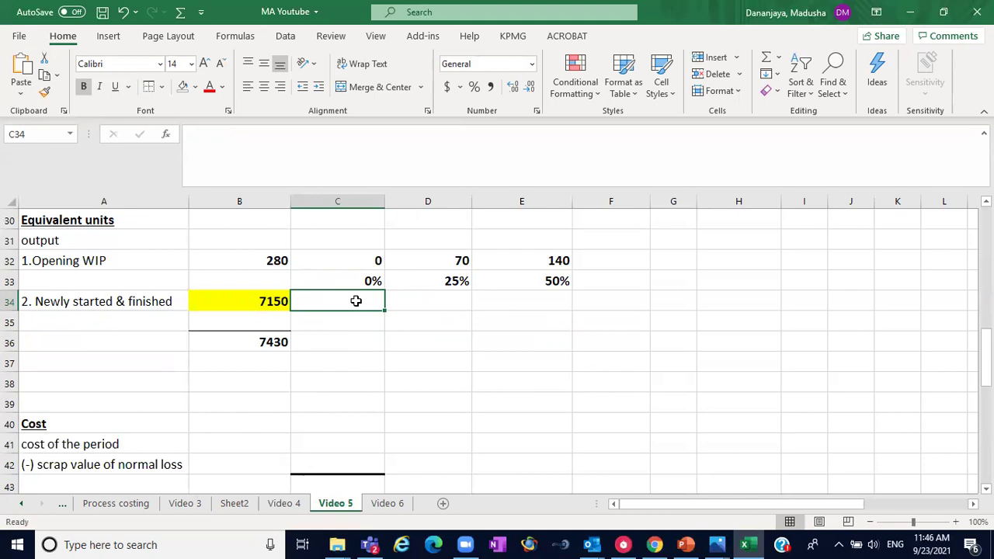
left_click(277, 301)
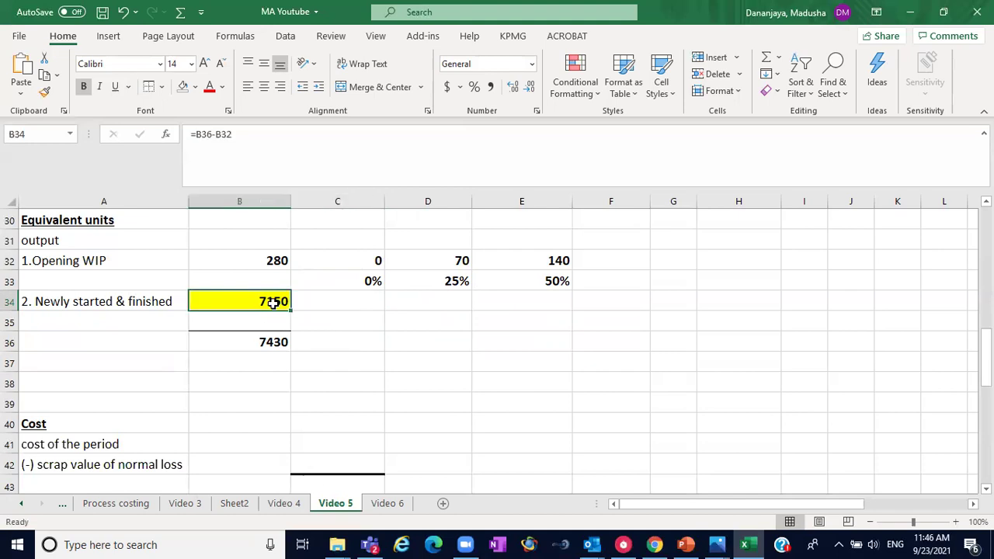
left_click(351, 302)
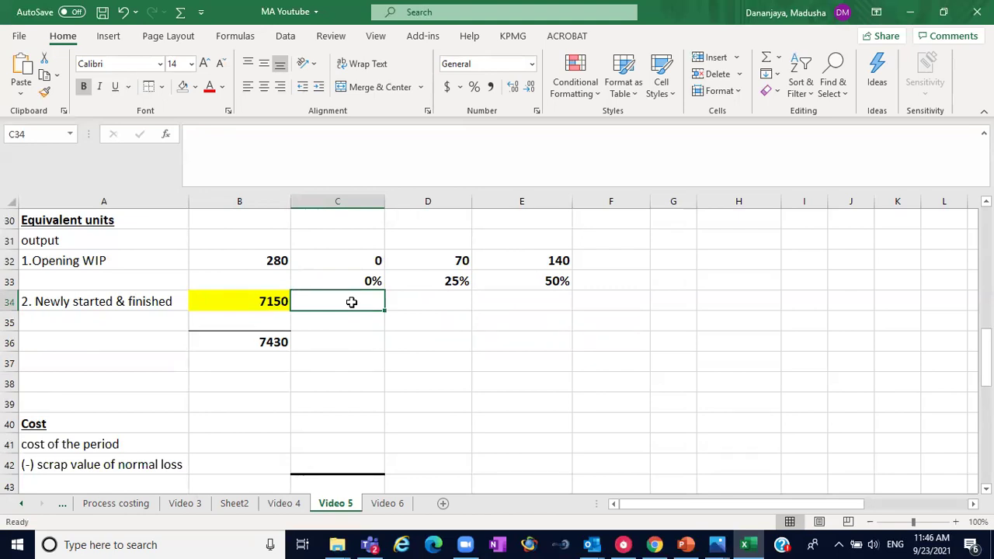
left_click(336, 321)
type("1")
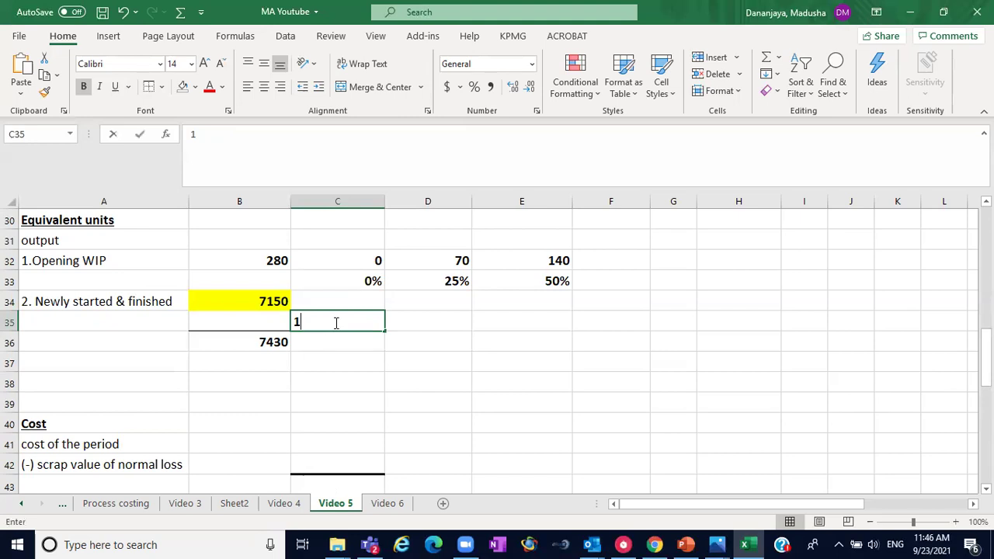
type("00%")
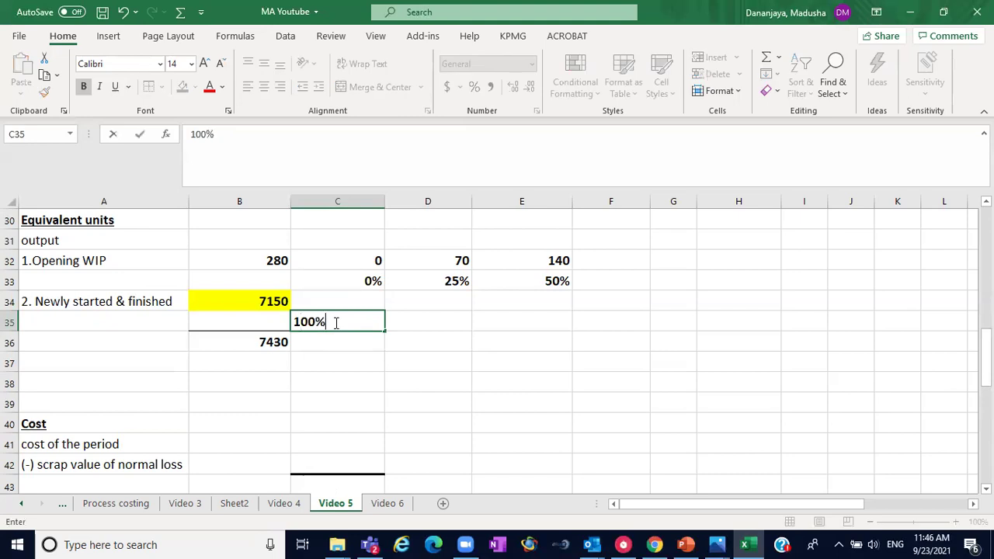
left_click(343, 301)
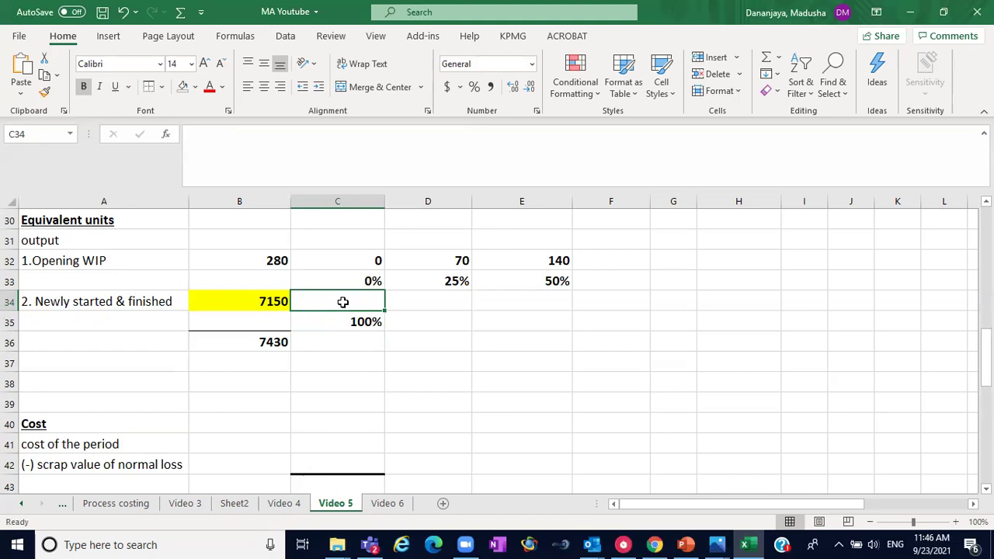
type("7150")
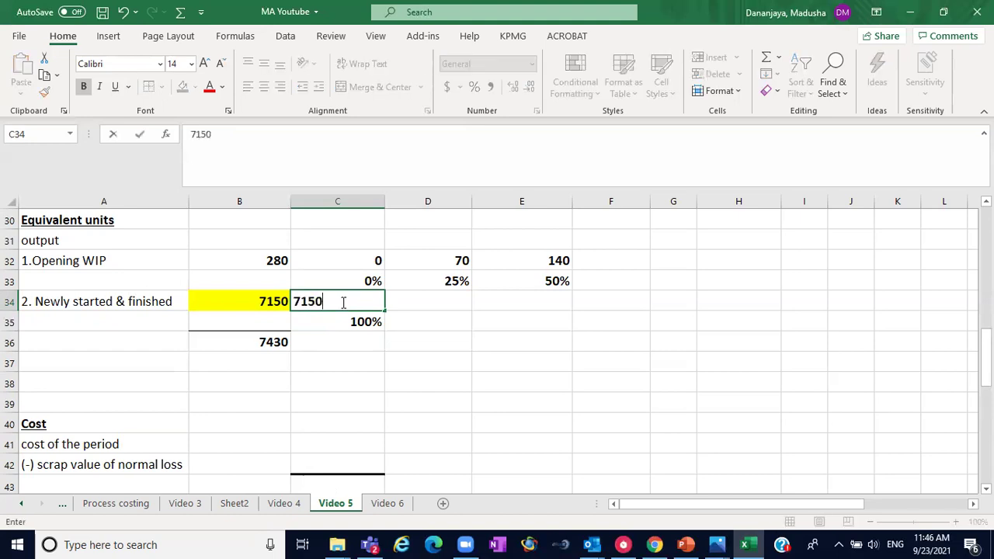
Enter 100% in D35 and 7150 in D34 as the newly started and finished units' D/L completion and equivalent units
left_click(441, 302)
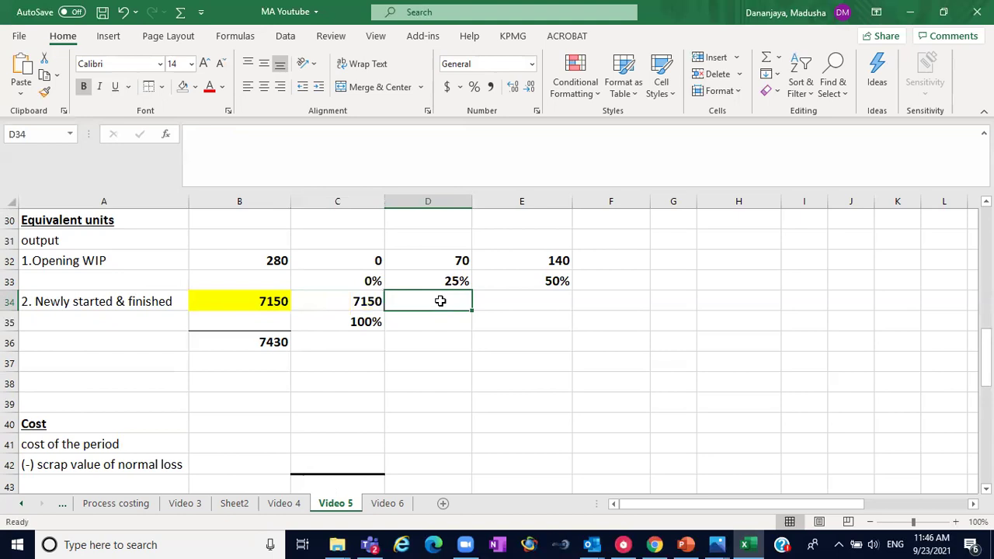
left_click(432, 320)
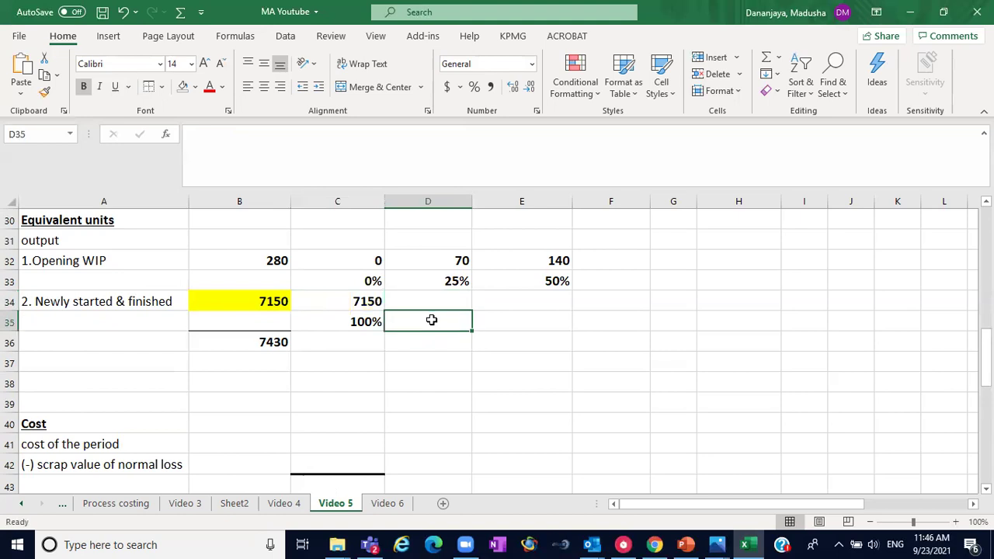
type("100")
type("5")
key("BackSpace")
type("%")
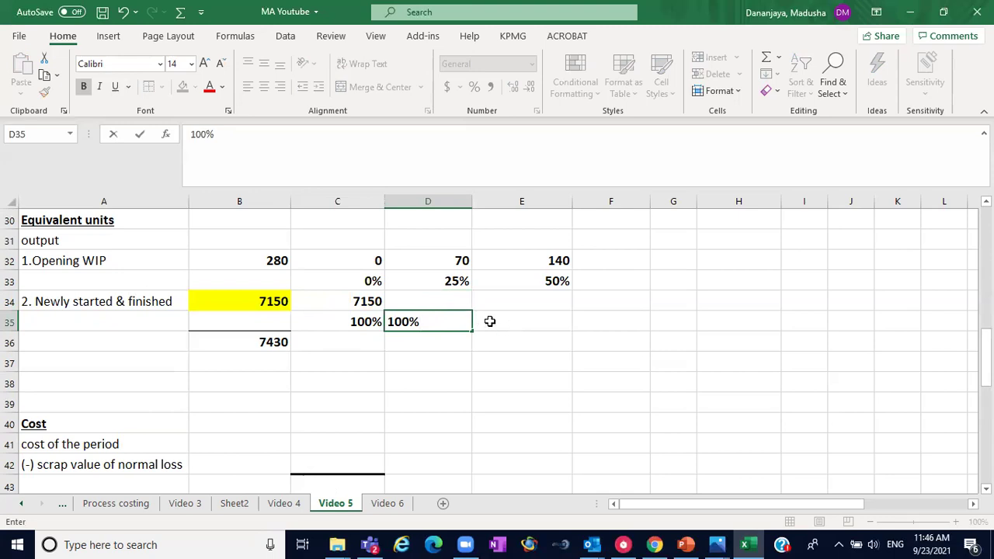
left_click(432, 301)
type("7150")
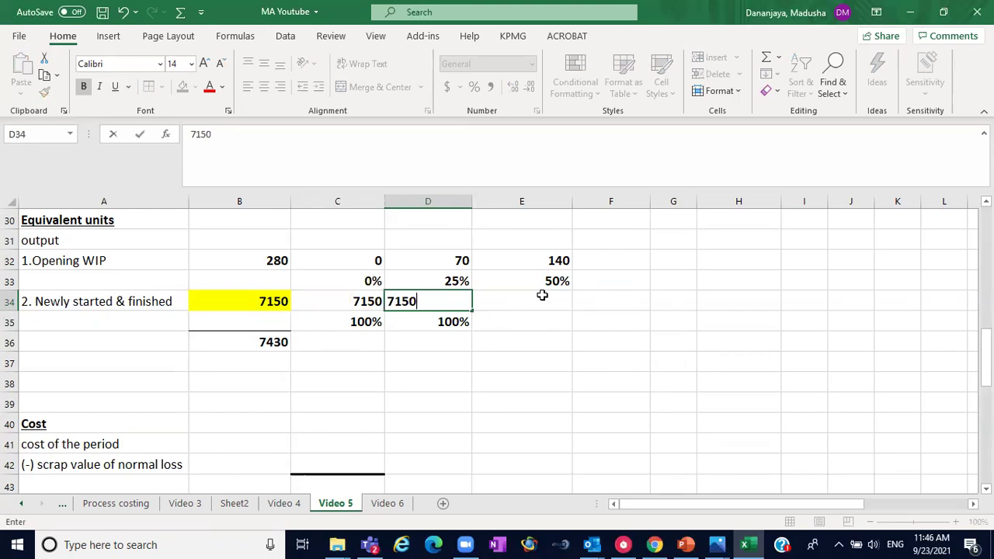
Enter 100% in E35 and 7150 in E34 as the newly started and finished units' M/O completion and equivalent units
left_click(542, 296)
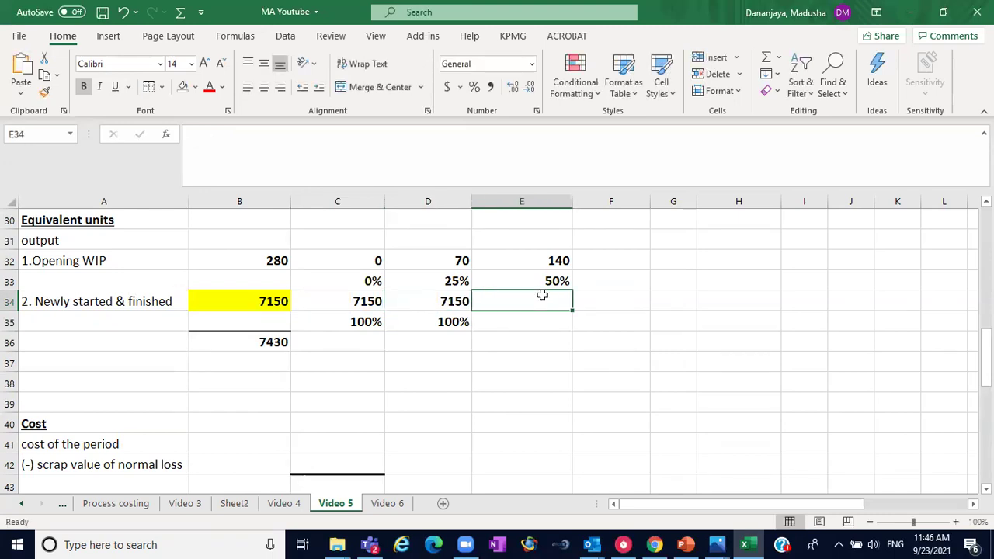
left_click(515, 324)
type("100")
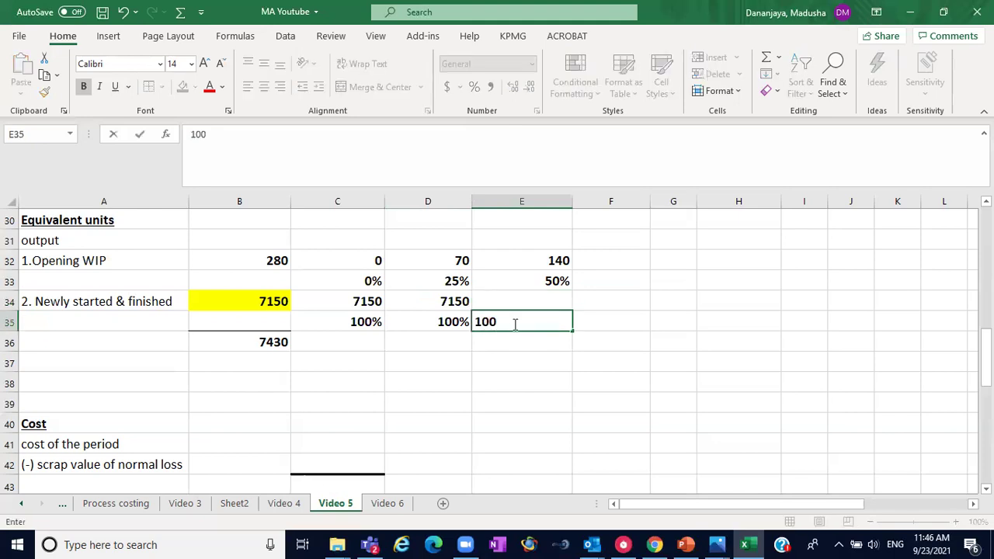
type("5")
key("BackSpace")
type("%")
left_click(510, 304)
type("7150")
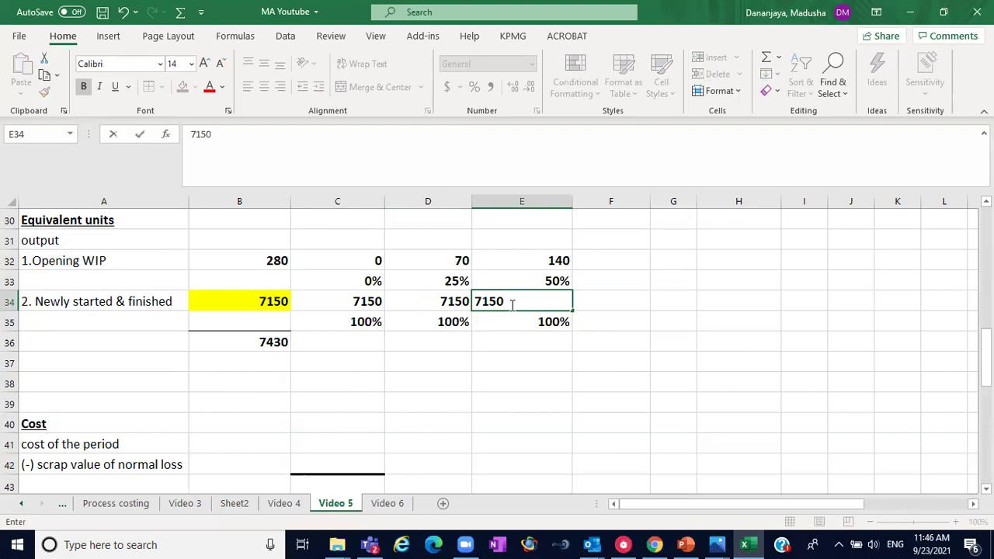
left_click(324, 381)
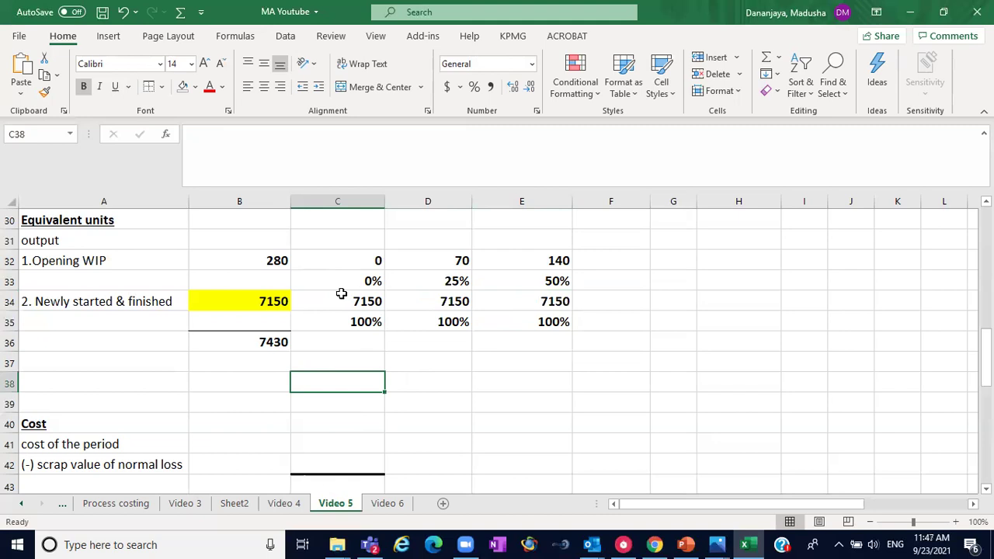
Highlight the equivalent units of opening WIP (C32:E32) and of newly started and finished units (C34:E34) with a light blue fill
left_click(351, 264)
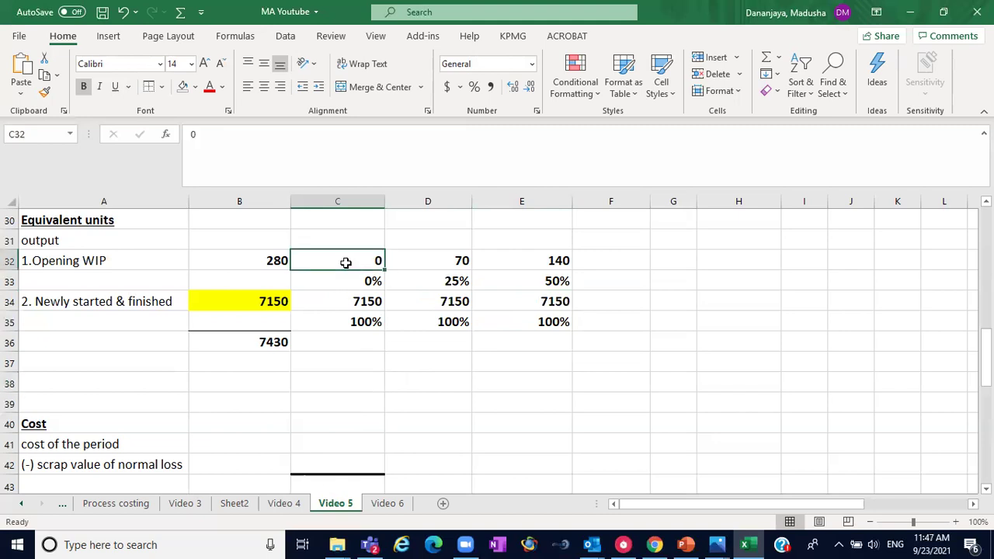
left_click_drag(346, 262, 570, 264)
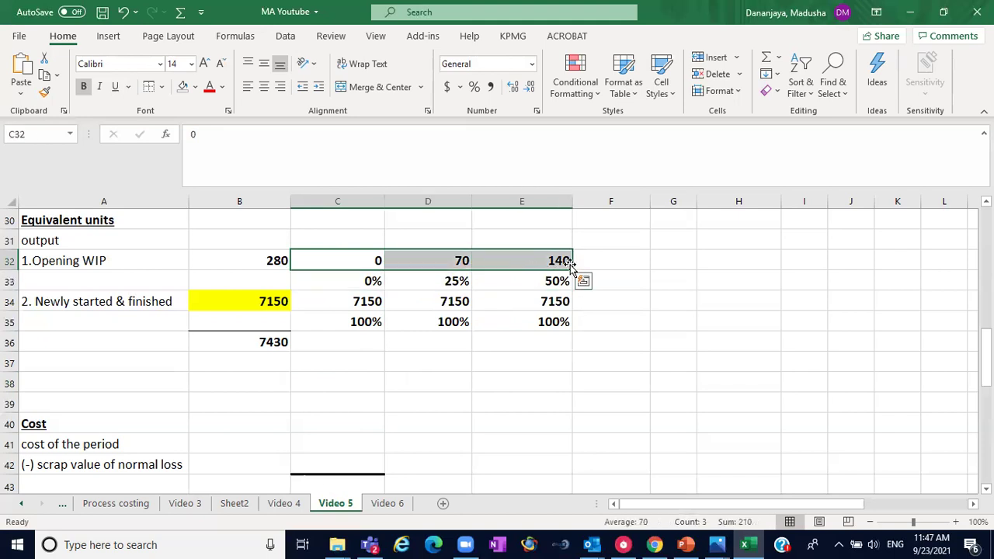
left_click(195, 86)
left_click(231, 150)
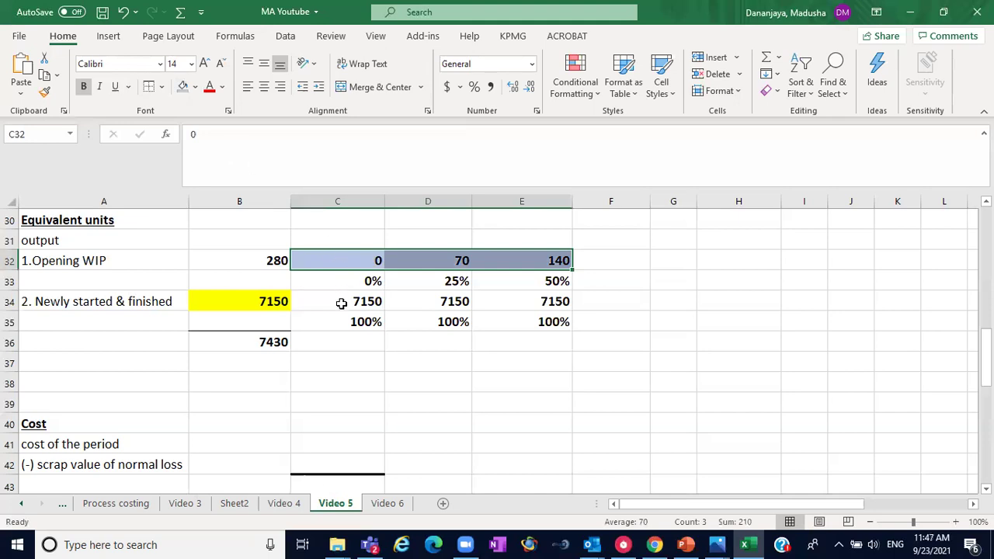
left_click_drag(341, 302, 519, 307)
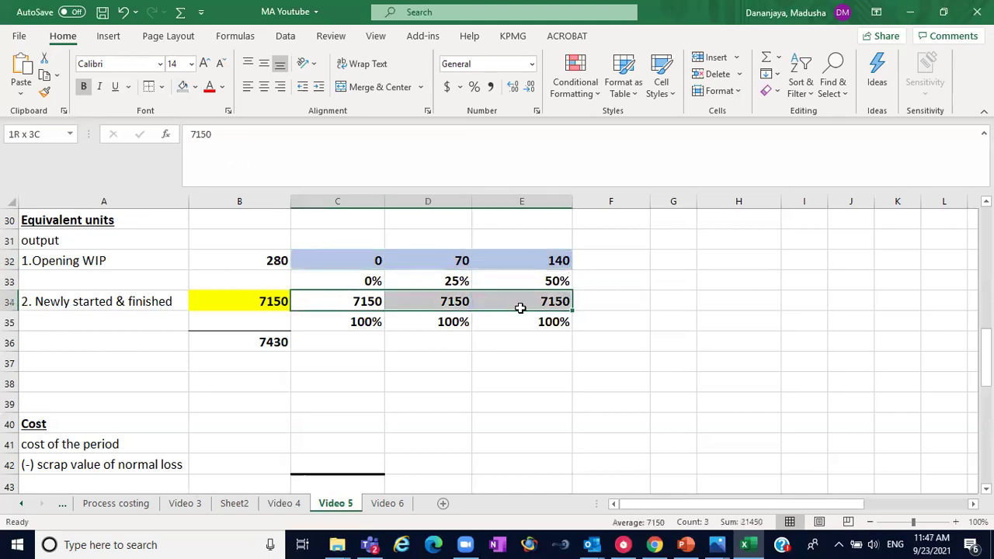
left_click(182, 87)
left_click(383, 380)
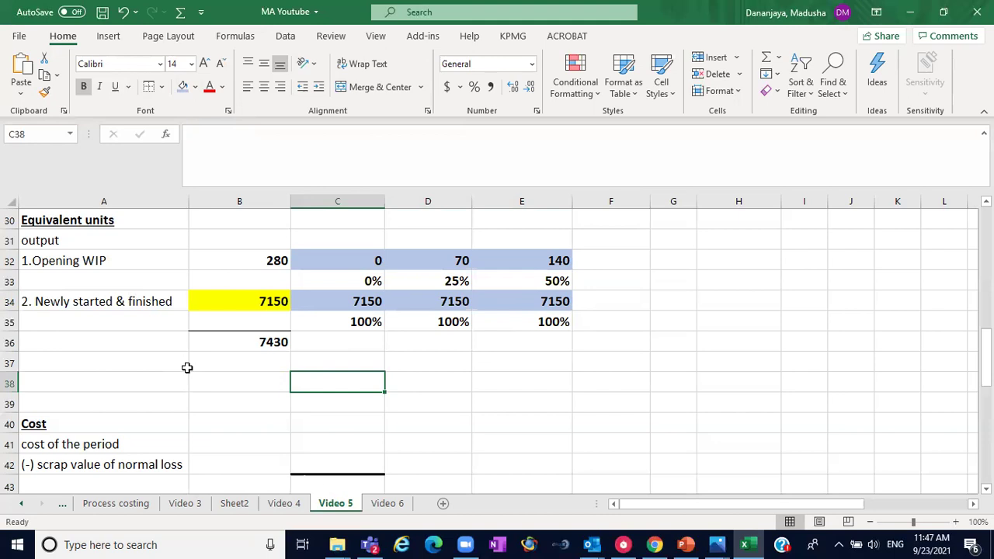
left_click(111, 363)
type("Closing ")
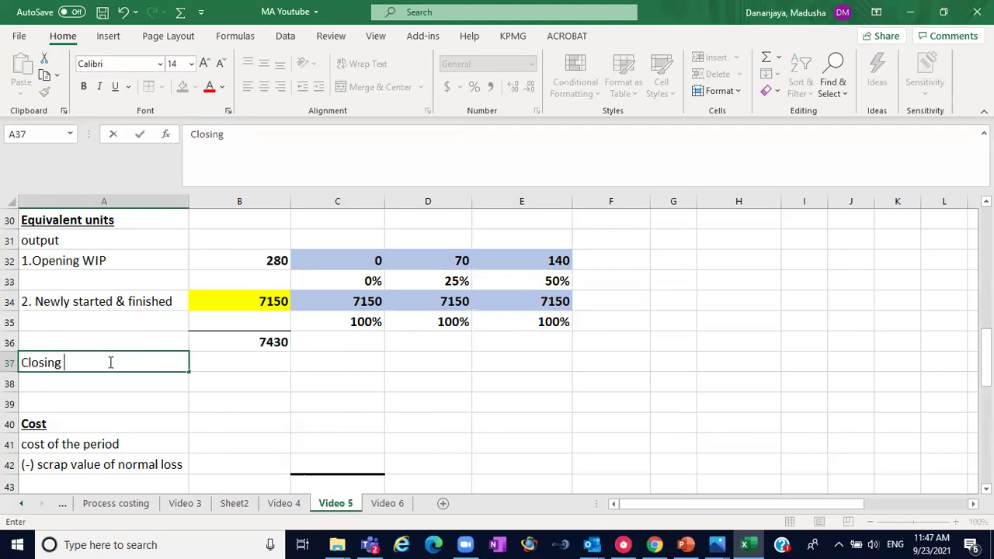
type("WIP")
Check the order of the equivalent-unit rows on the Video 4 sheet and label Video 5 cell A37 "Abnormal Loss"
left_click(284, 503)
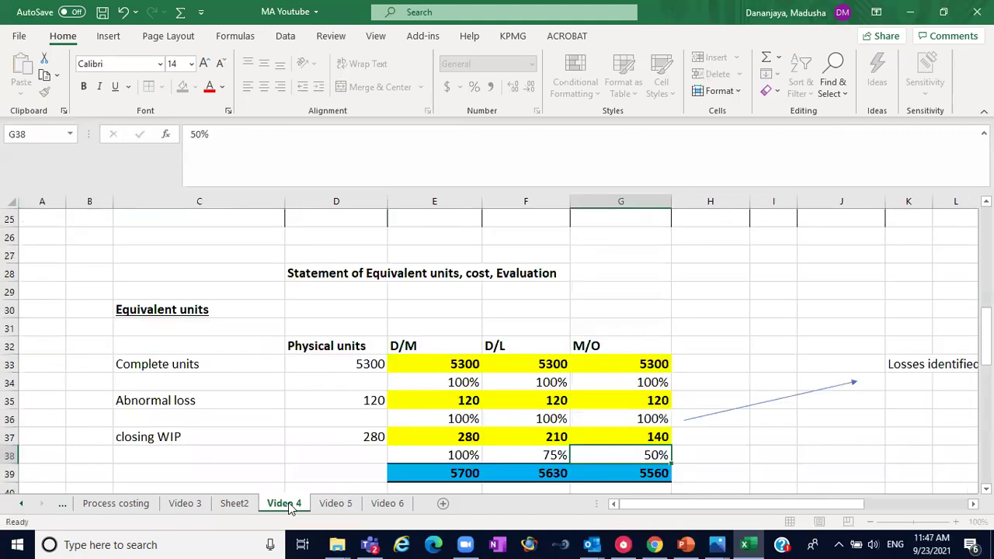
left_click(336, 503)
double_click(93, 364)
key("BackSpace")
key("BackSpace")
key("BackSpace")
key("BackSpace")
key("BackSpace")
key("BackSpace")
key("BackSpace")
key("BackSpace")
key("BackSpace")
key("BackSpace")
key("BackSpace")
type("Abnormal Loss")
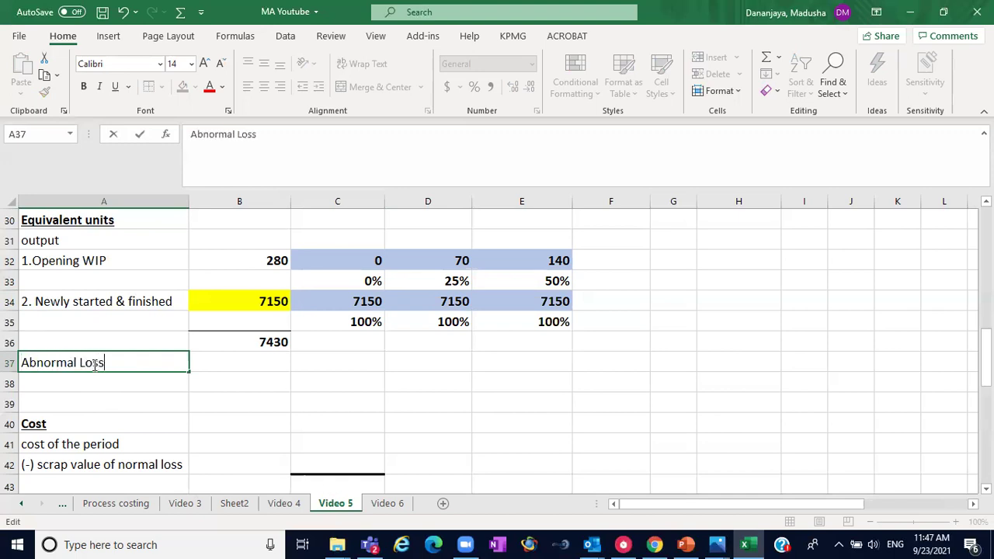
Look up the abnormal loss units in the process account above and enter 150 as physical units in cell B37
left_click(237, 351)
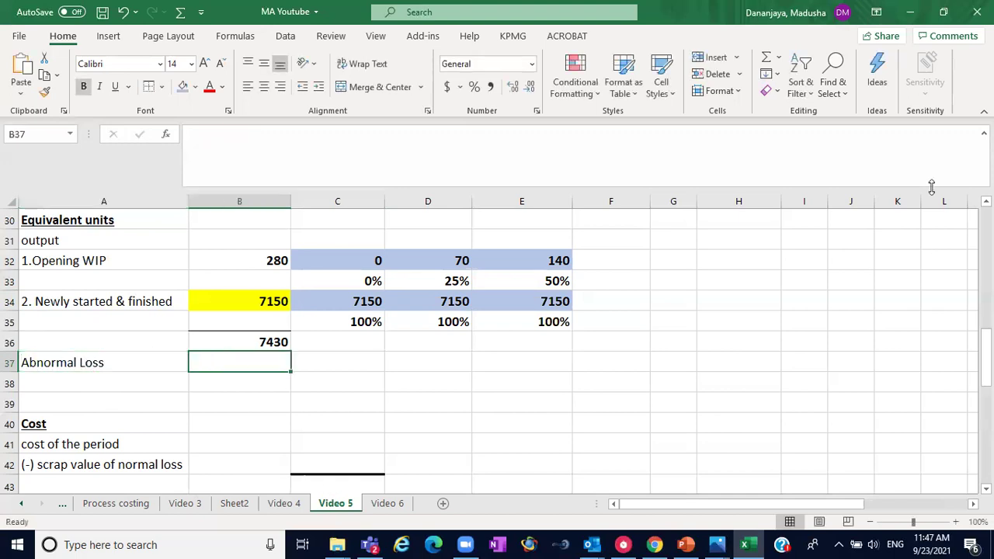
scroll(811, 243, "up", 4)
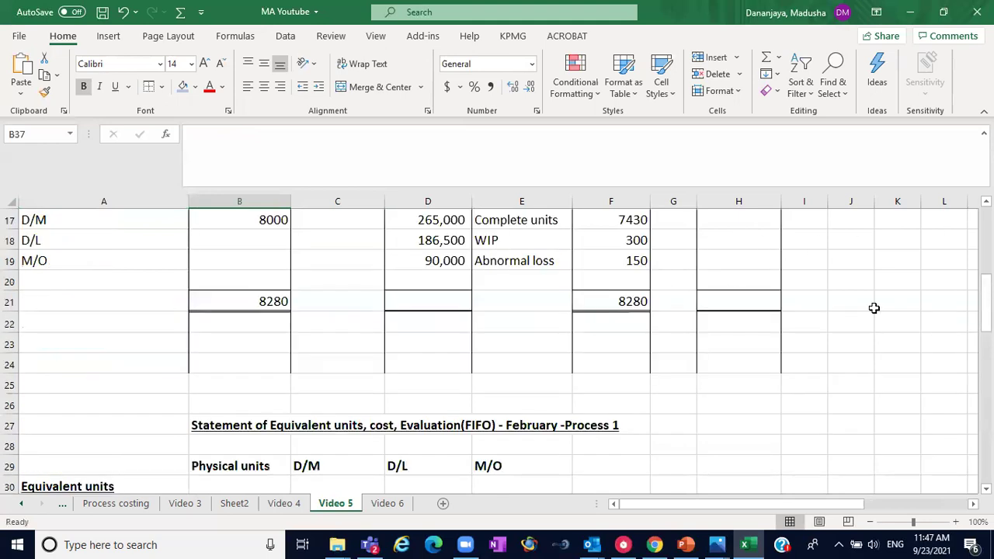
scroll(874, 308, "down", 4)
type("150")
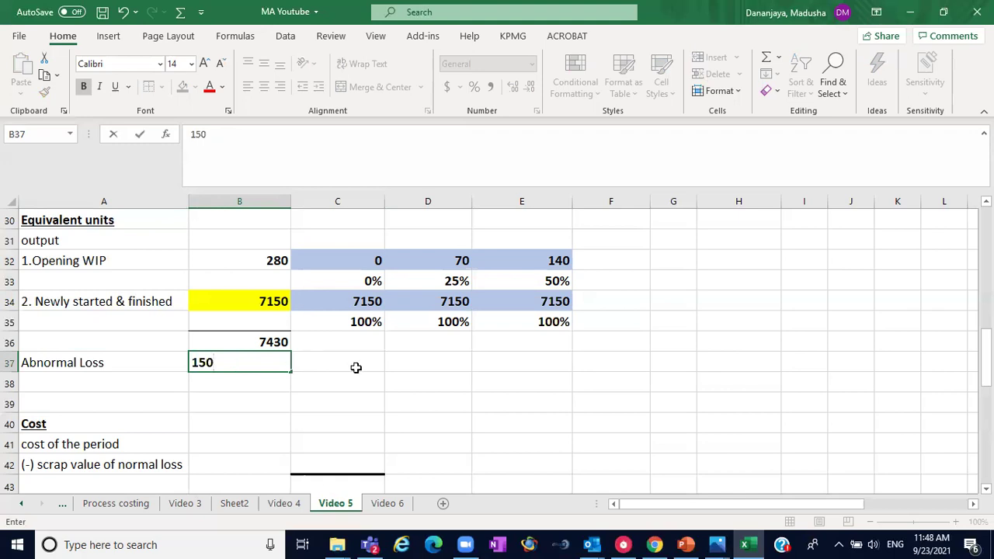
Enter 100% in C38 and 150 in C37 as the abnormal loss's D/M completion and equivalent units
left_click(355, 368)
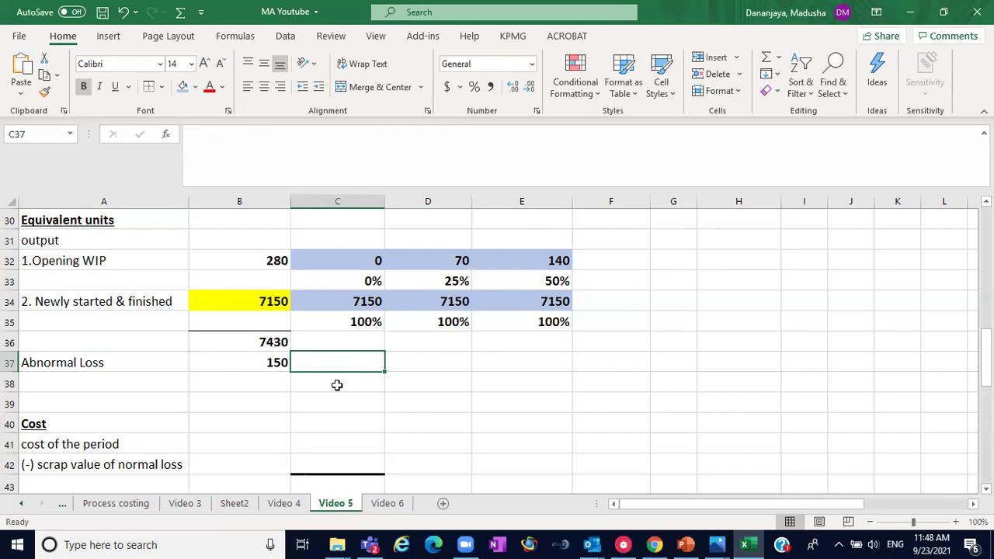
left_click(337, 385)
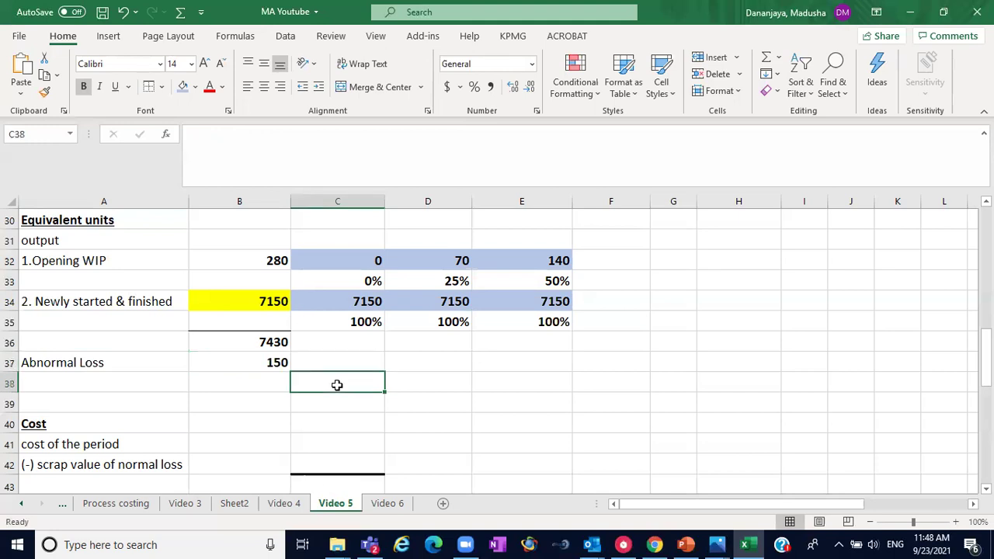
type("100")
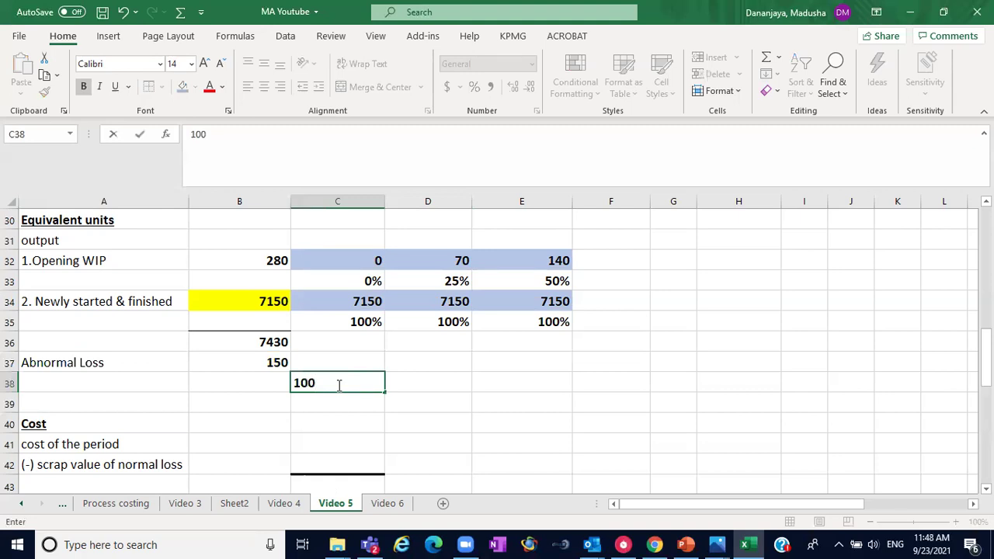
type("%")
key("Return")
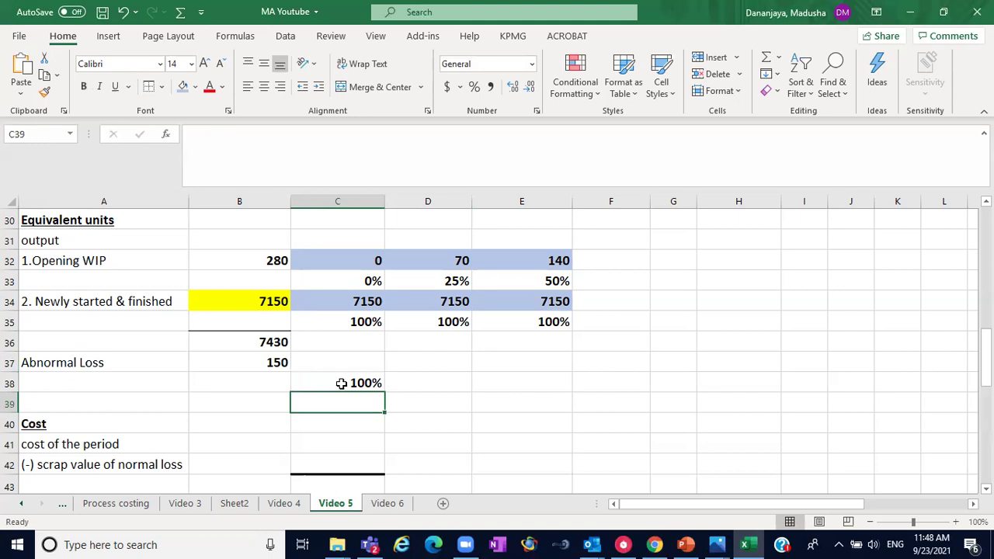
left_click(341, 384)
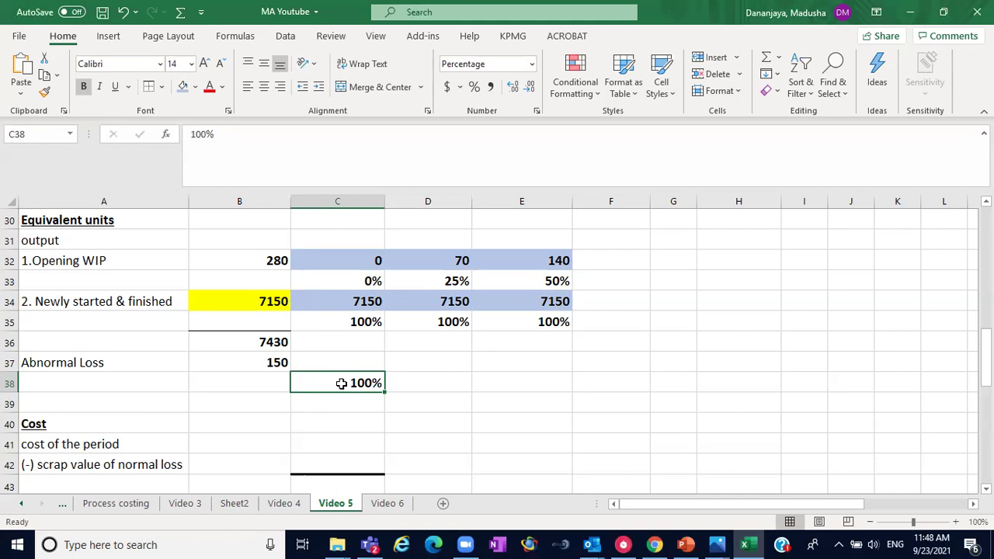
left_click(408, 386)
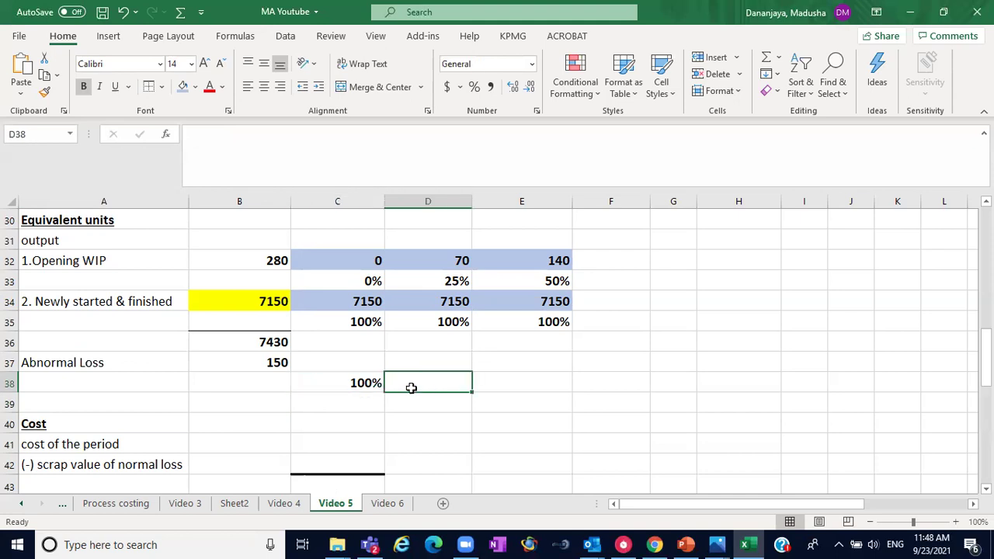
left_click(345, 363)
type("150")
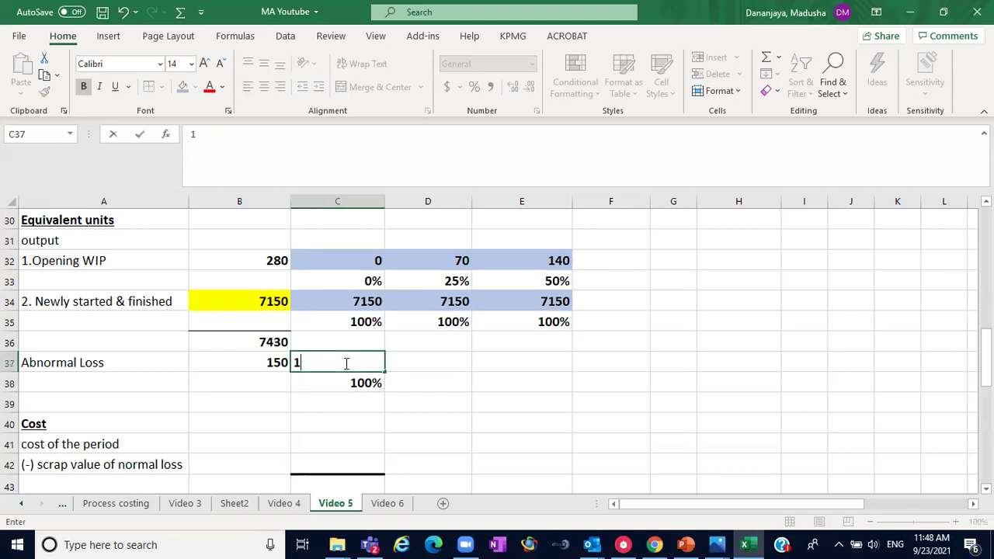
Enter 100% in D38 and E38 as the abnormal loss's D/L and M/O completion percentages
left_click(417, 387)
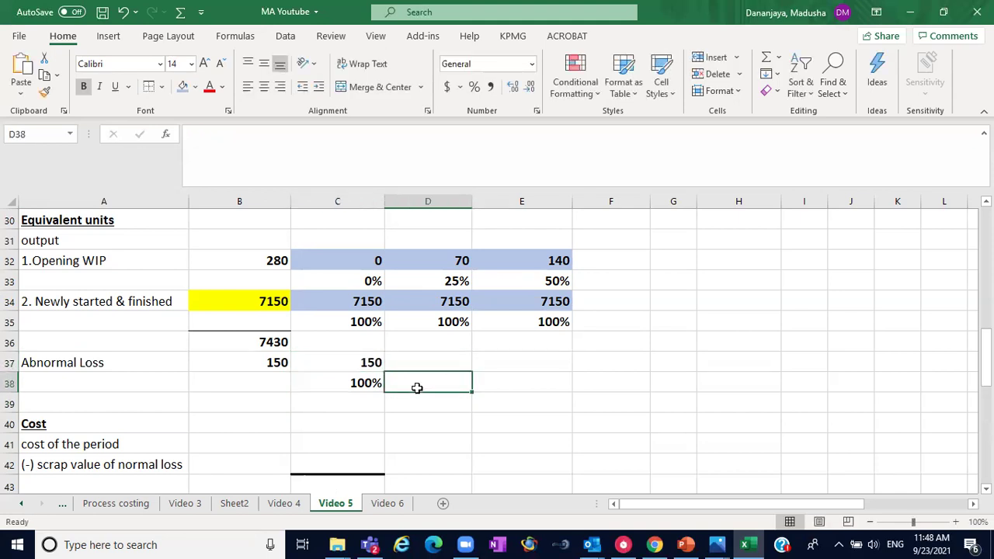
type("100%")
left_click(483, 382)
type("1005")
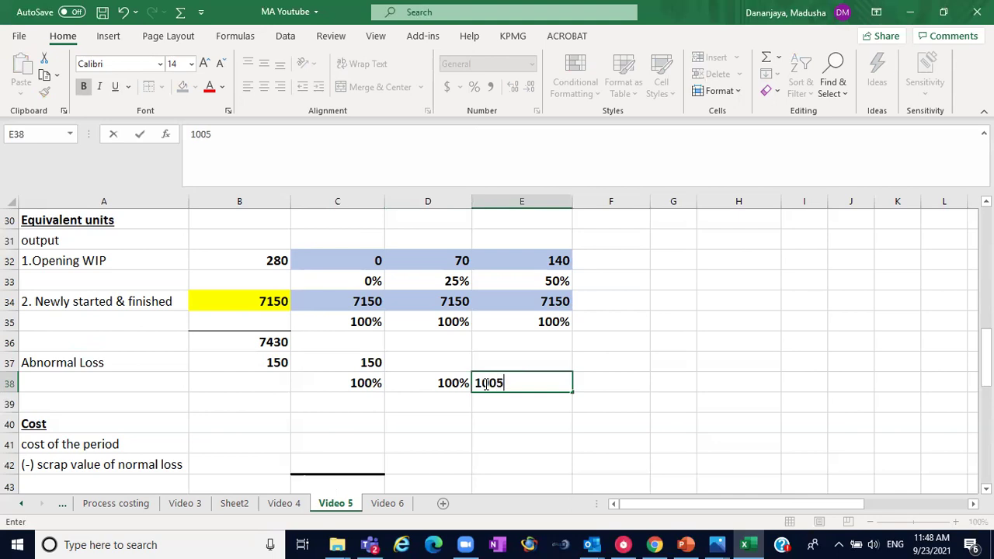
key("BackSpace")
type("%")
Check the loss treatment on the Video 4 sheet and enter 150 in Video 5 cells D37 and E37 as abnormal loss equivalent units
left_click(425, 365)
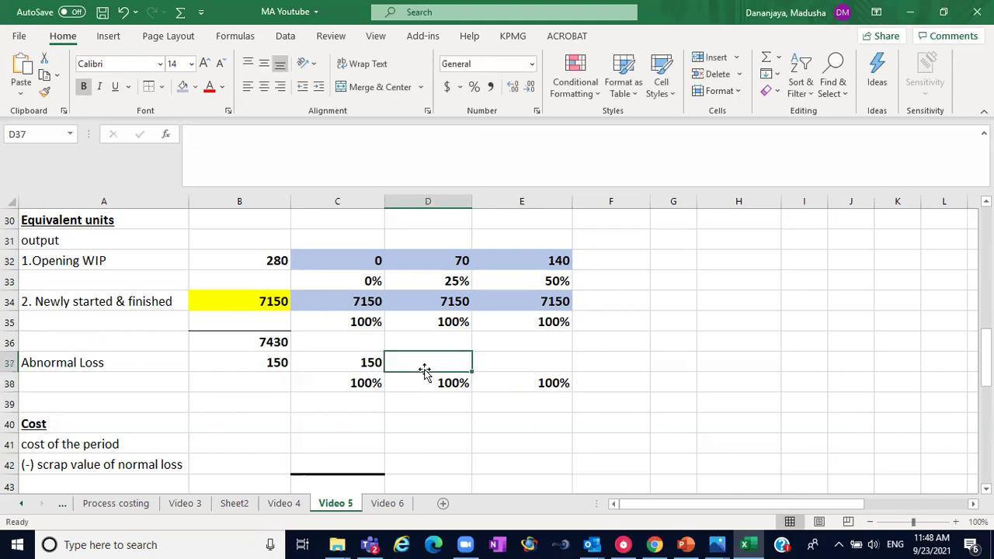
left_click(293, 503)
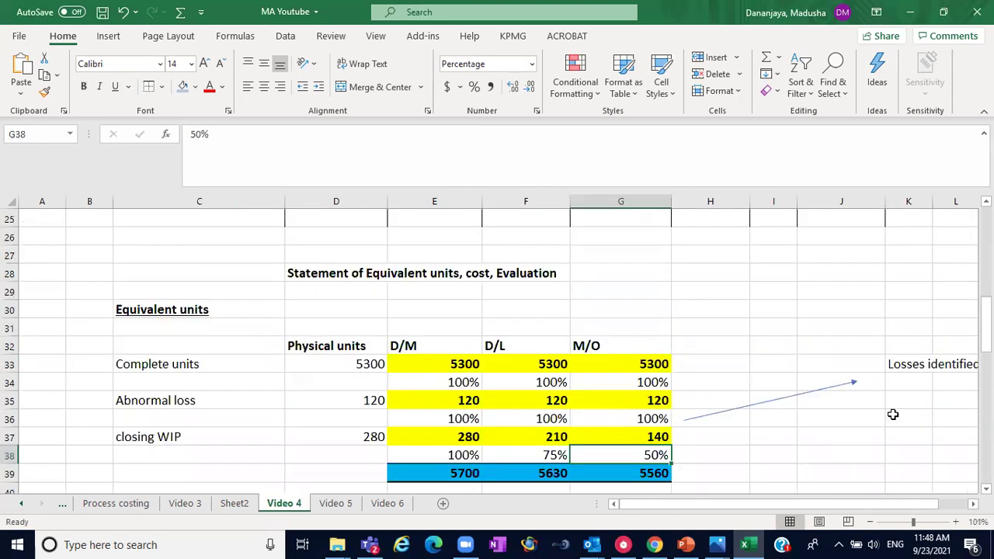
scroll(497, 350, "down", 2)
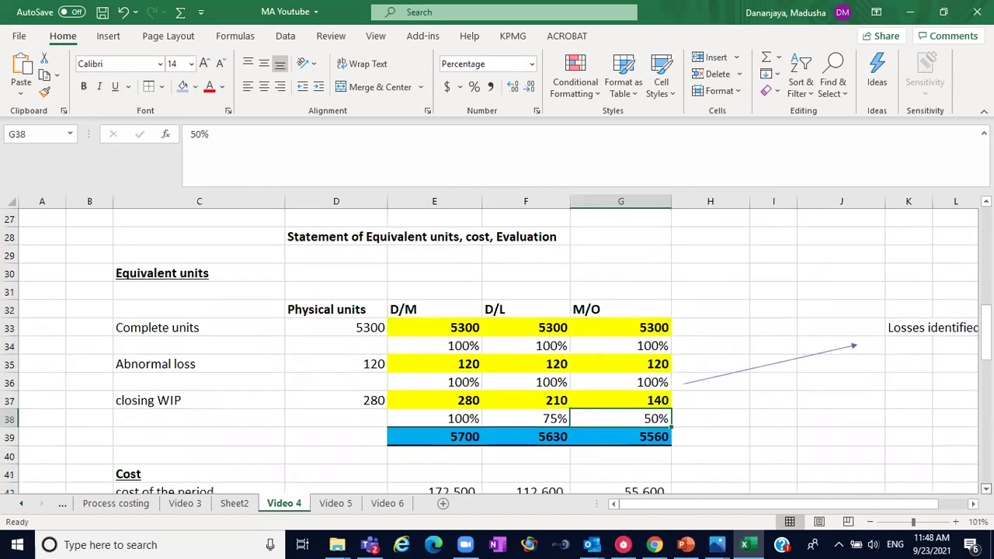
scroll(497, 349, "right", 3)
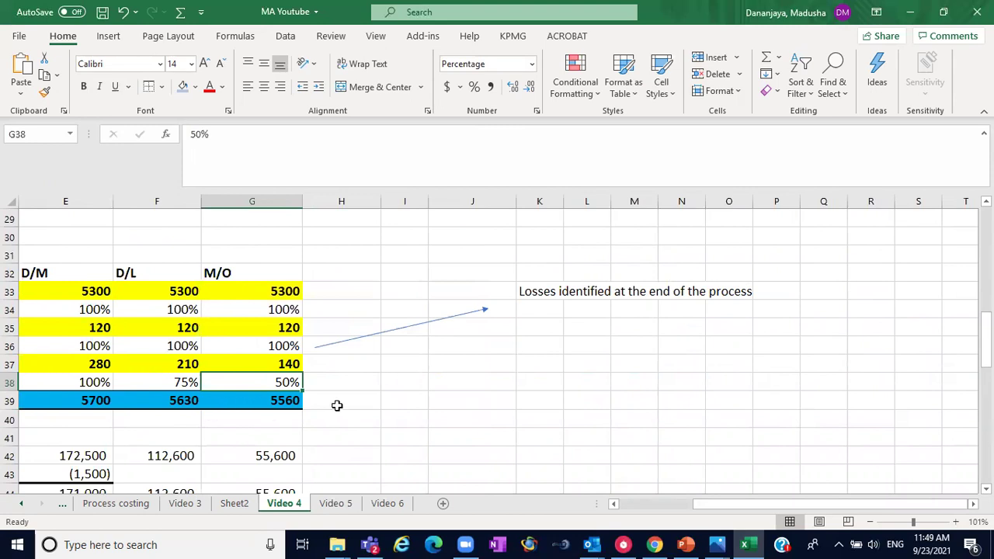
left_click(350, 503)
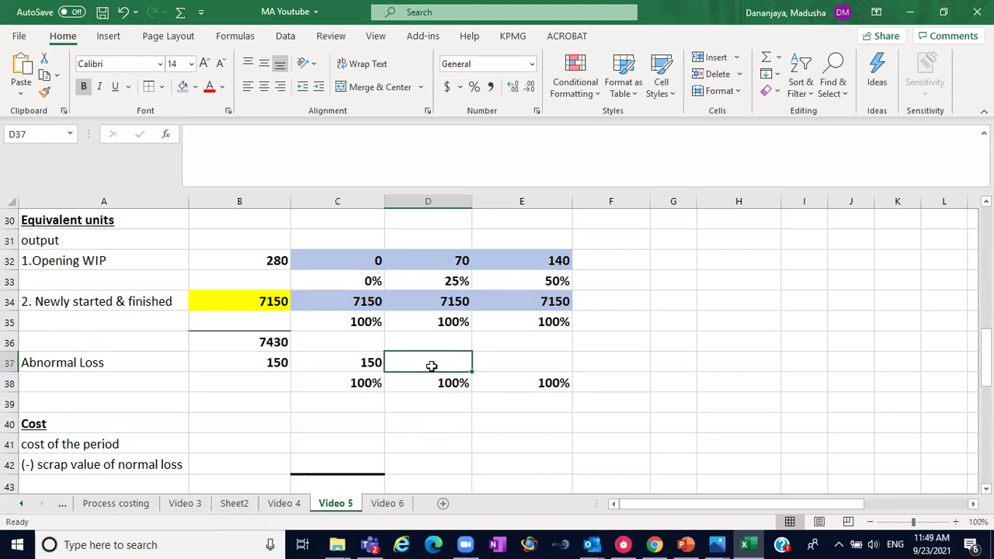
type("1500")
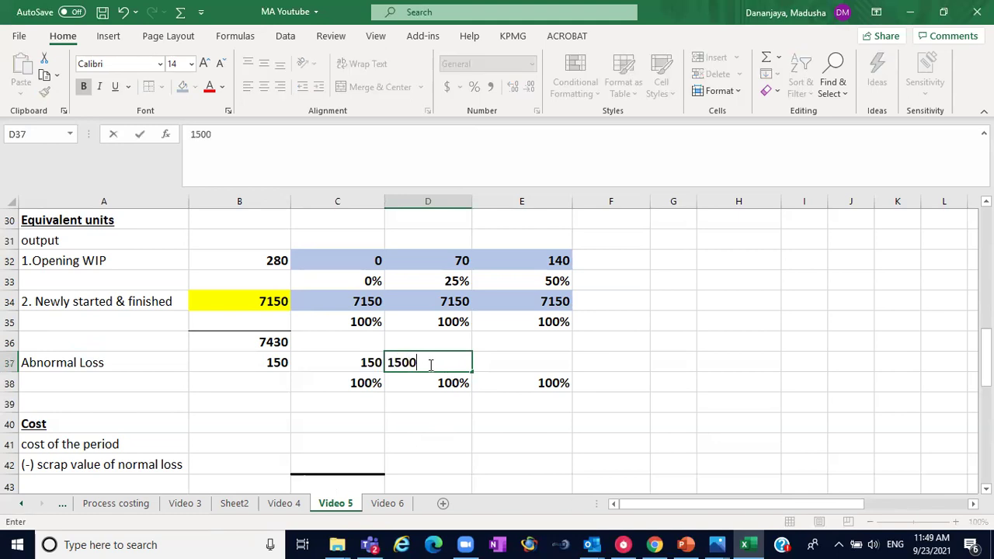
key("BackSpace")
left_click(521, 368)
type("150")
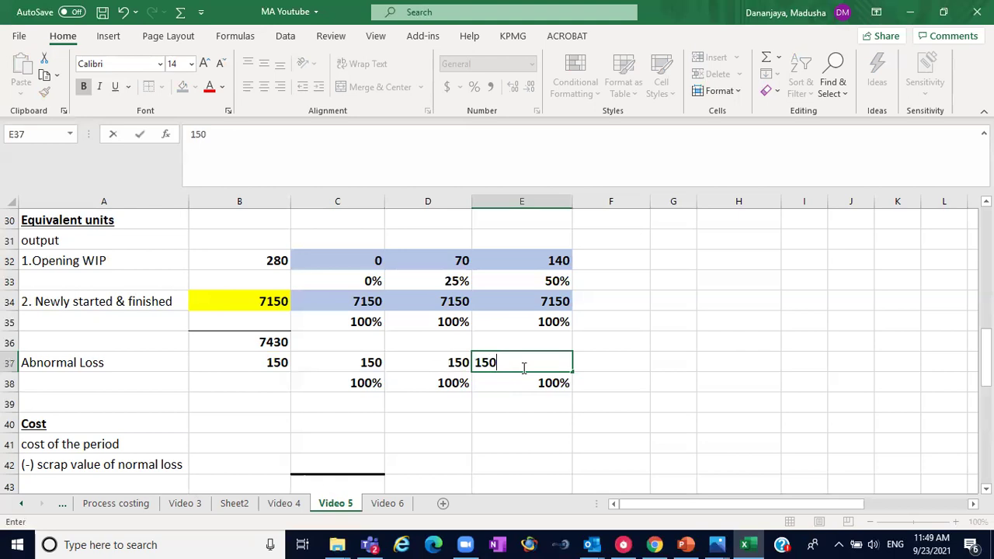
left_click(688, 402)
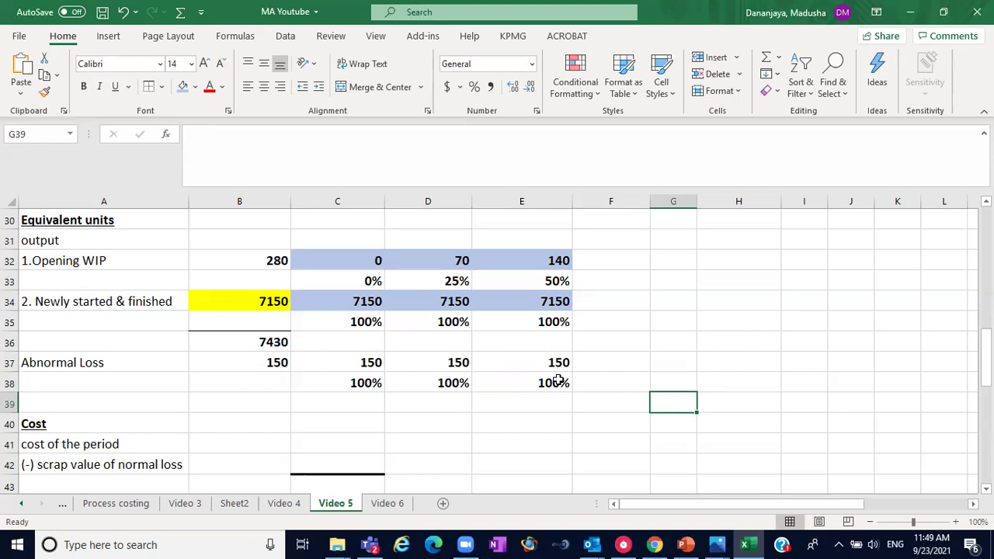
Review the abnormal loss completion percentages for D/M, D/L and M/O in C38:E38
left_click(446, 384)
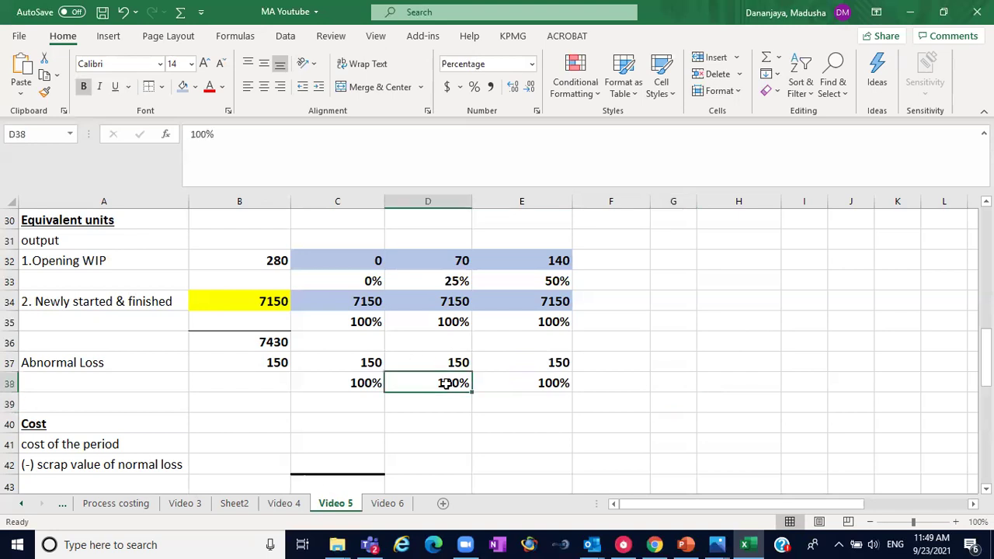
left_click(546, 383)
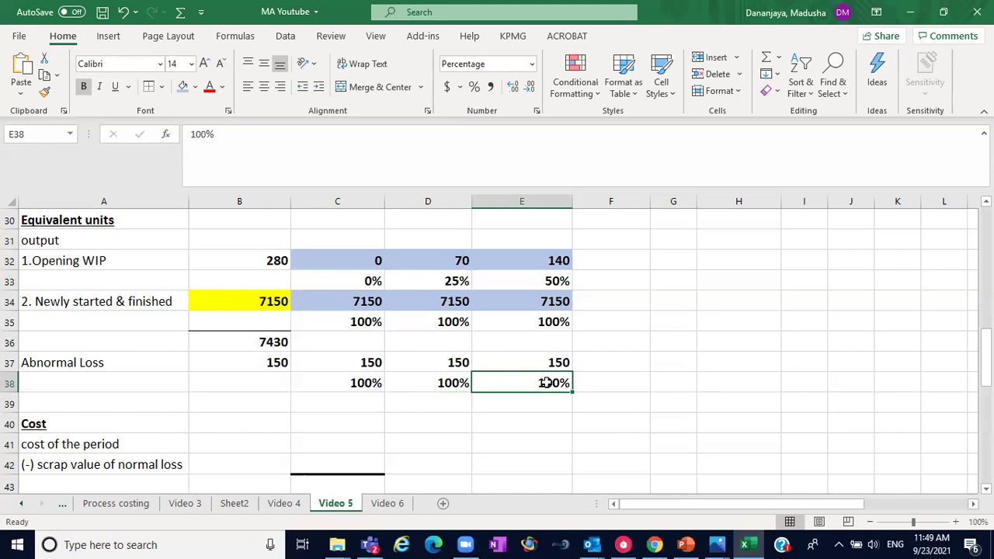
left_click(345, 382)
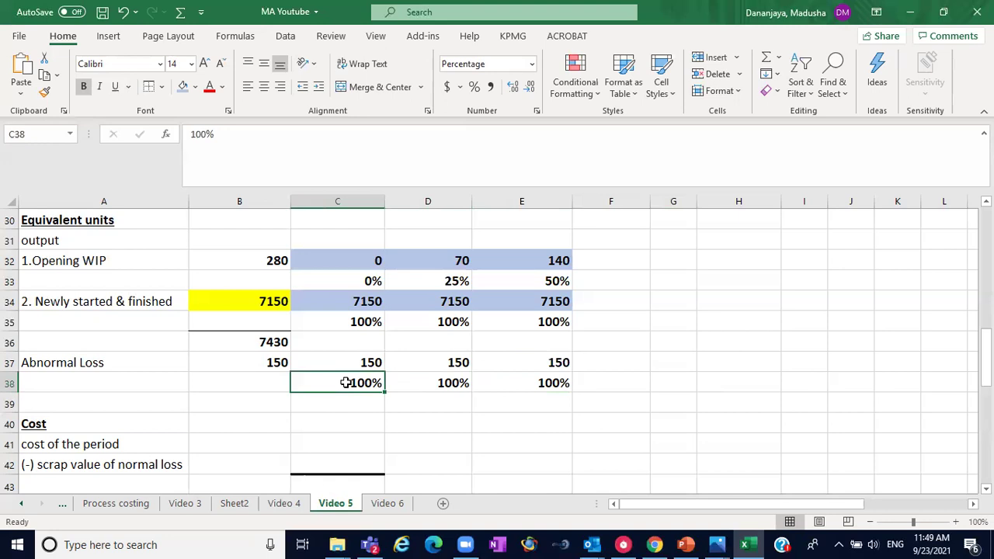
left_click(456, 383)
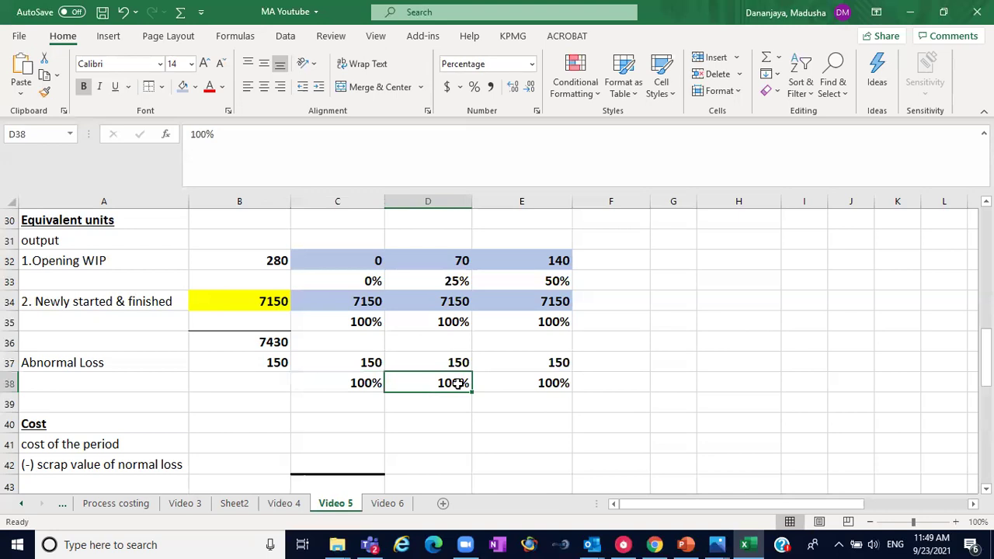
left_click(544, 379)
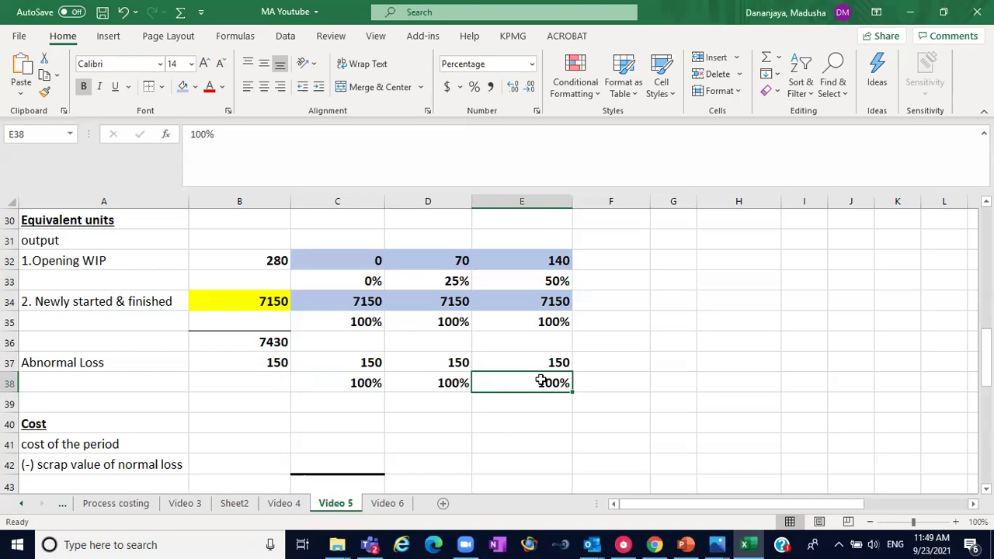
left_click(459, 383)
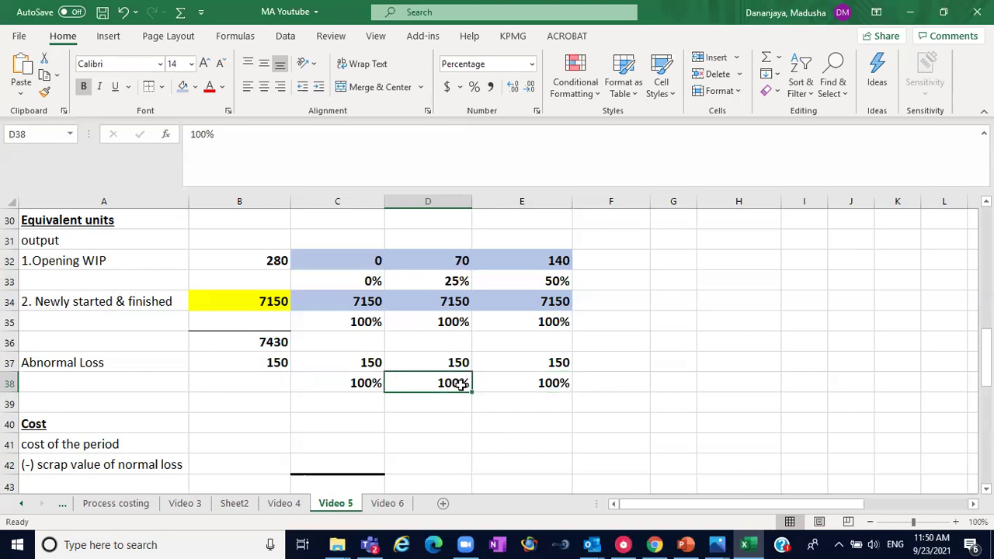
left_click(550, 382)
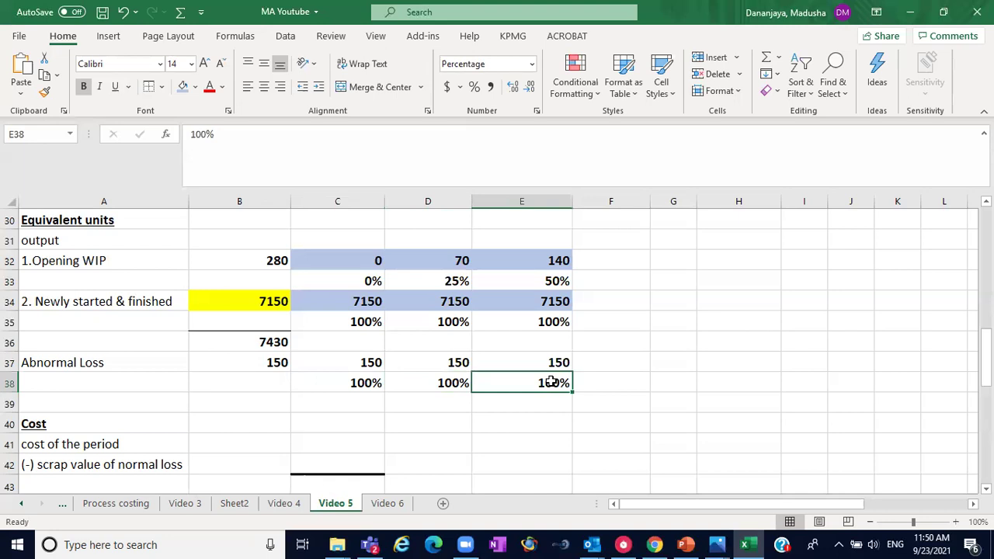
left_click(436, 383)
left_click(566, 384)
left_click(350, 381)
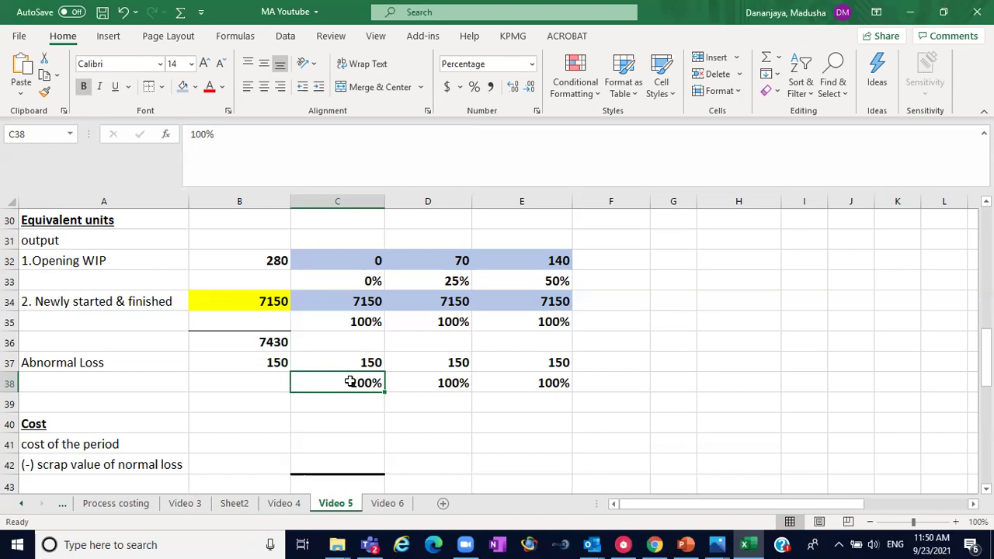
Insert four blank rows at row 39, above the Cost section
left_click(12, 403)
left_click_drag(12, 403, 6, 458)
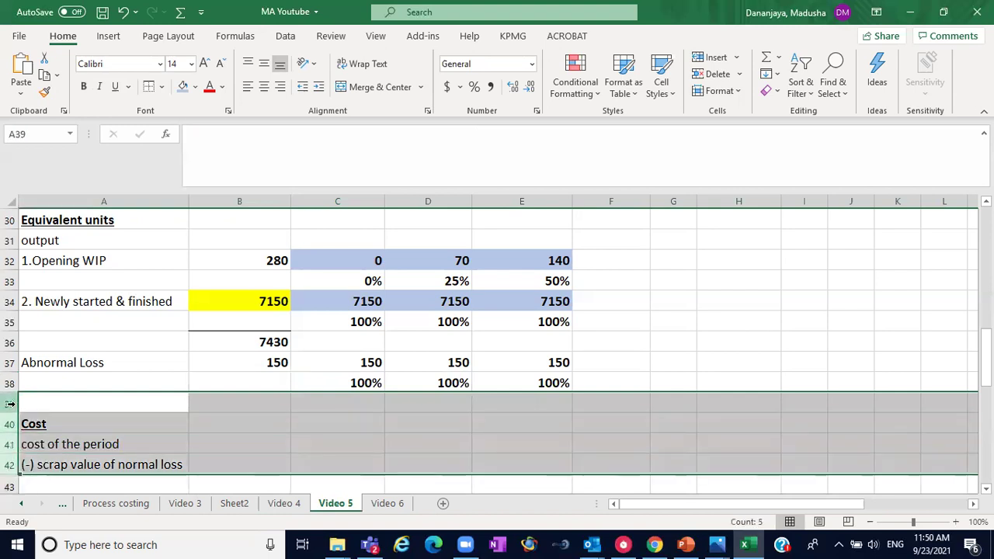
right_click(10, 410)
left_click(68, 270)
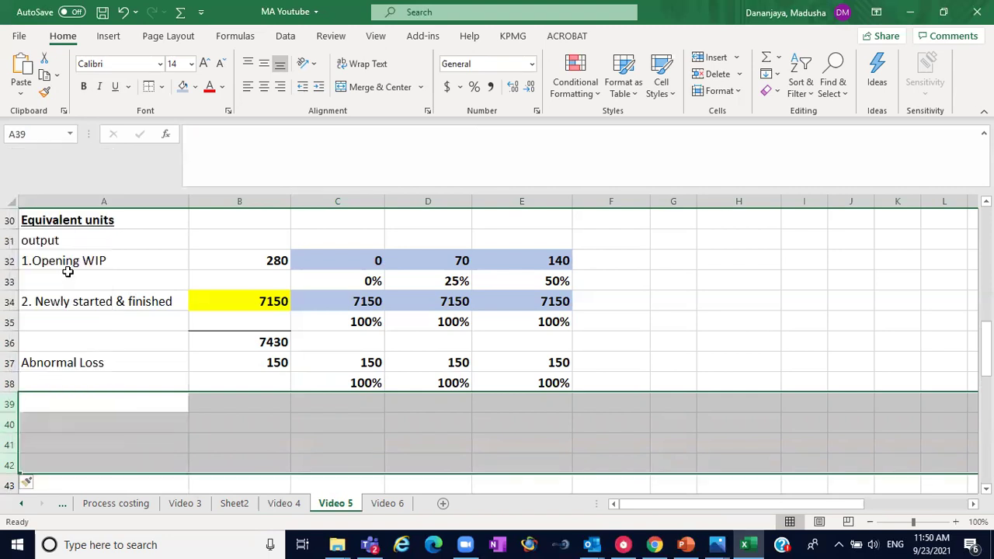
left_click(93, 407)
Highlight the abnormal loss equivalent units (C37:E37) with a light blue fill and label A39 "Closing WIP"
left_click_drag(328, 353, 539, 364)
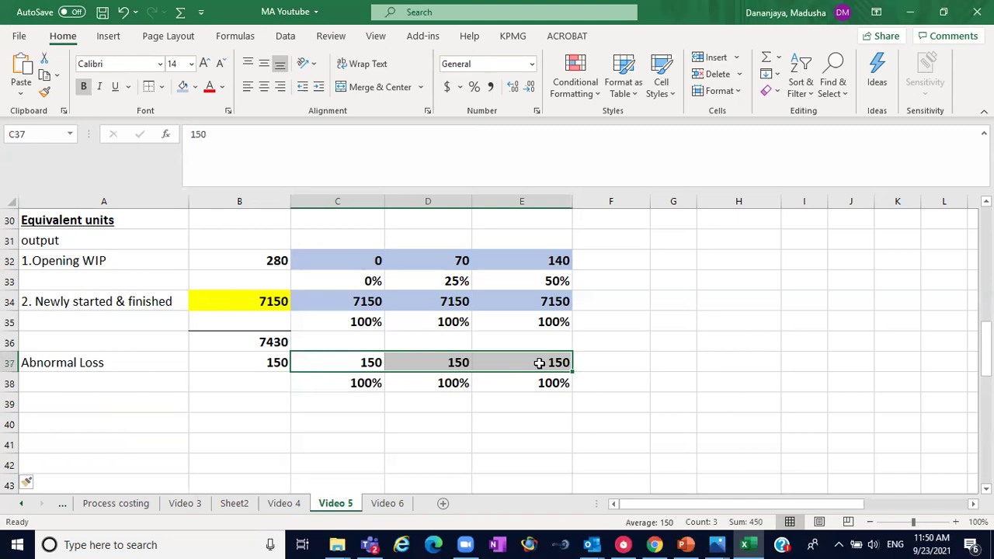
left_click(182, 87)
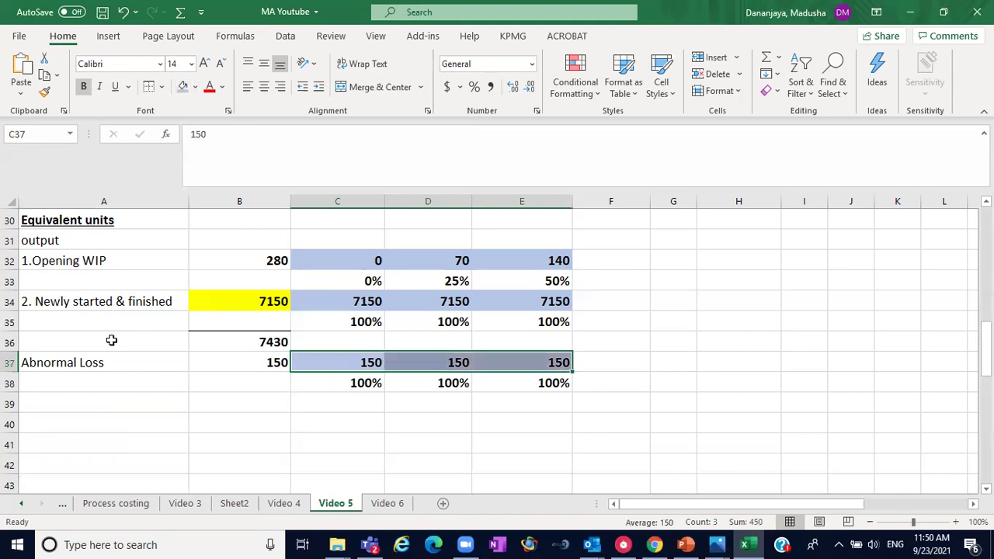
left_click(44, 400)
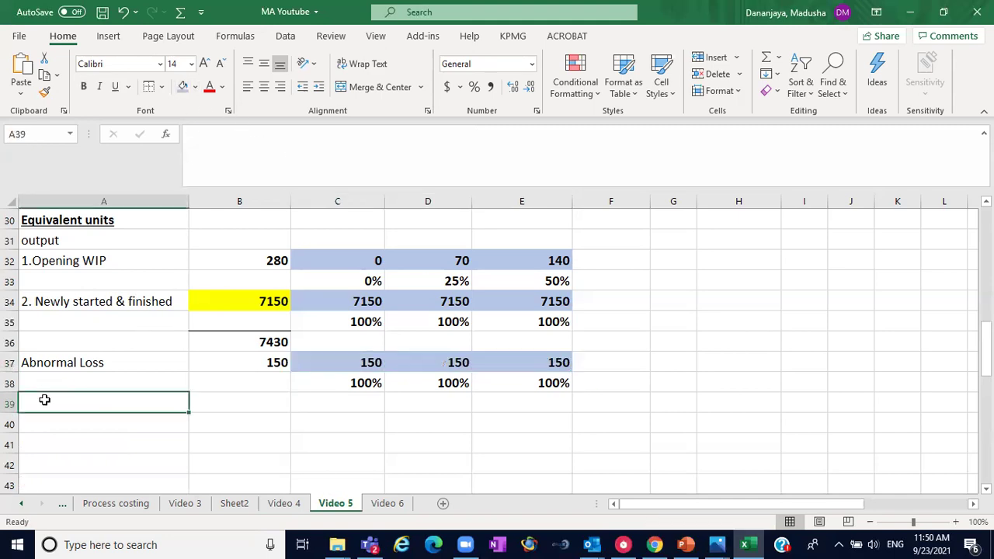
type("Closing ")
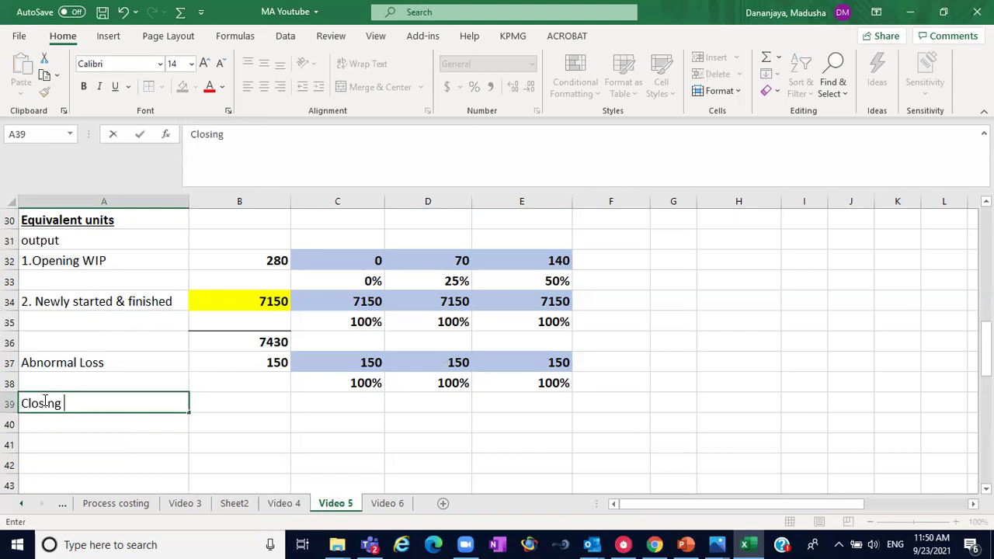
type("WIP")
Look up the WIP units in the process account above and enter 300 as closing WIP physical units in B39
left_click(226, 402)
scroll(497, 342, "up", 4)
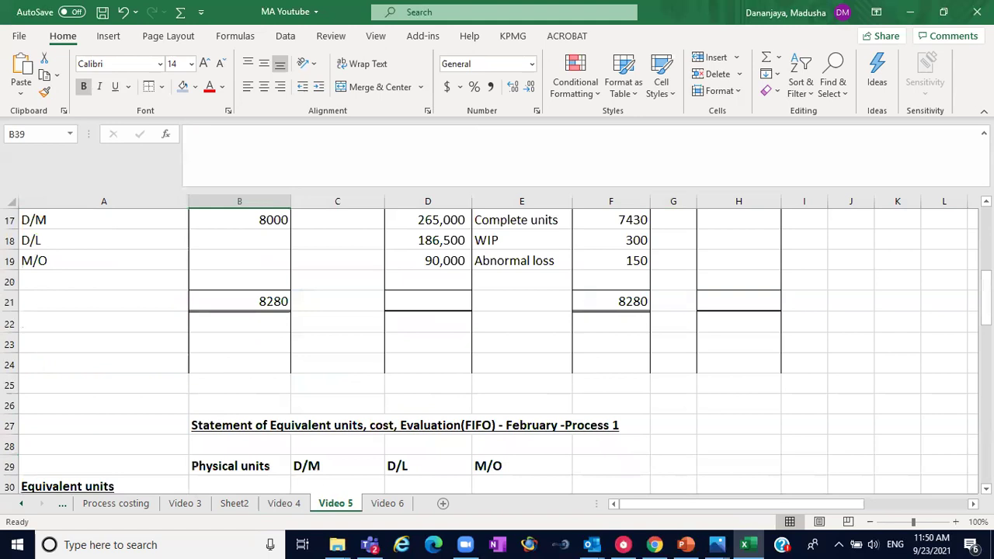
scroll(931, 269, "up", 3)
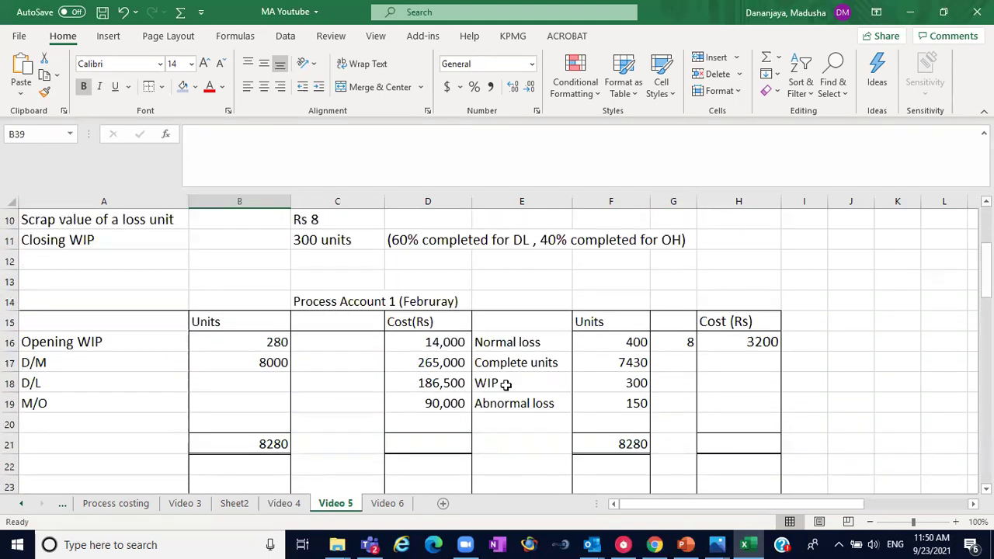
left_click(615, 382)
scroll(497, 341, "down", 4)
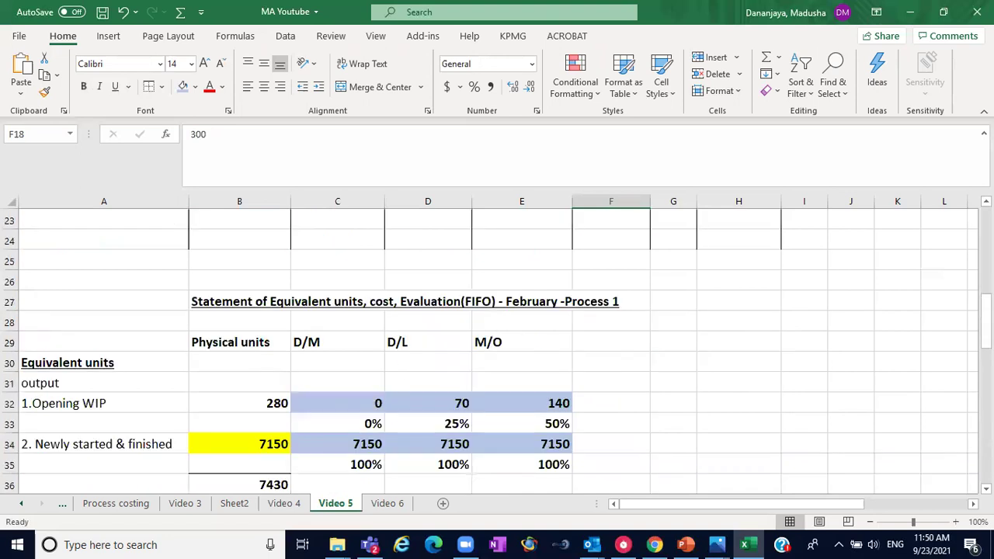
scroll(411, 275, "down", 5)
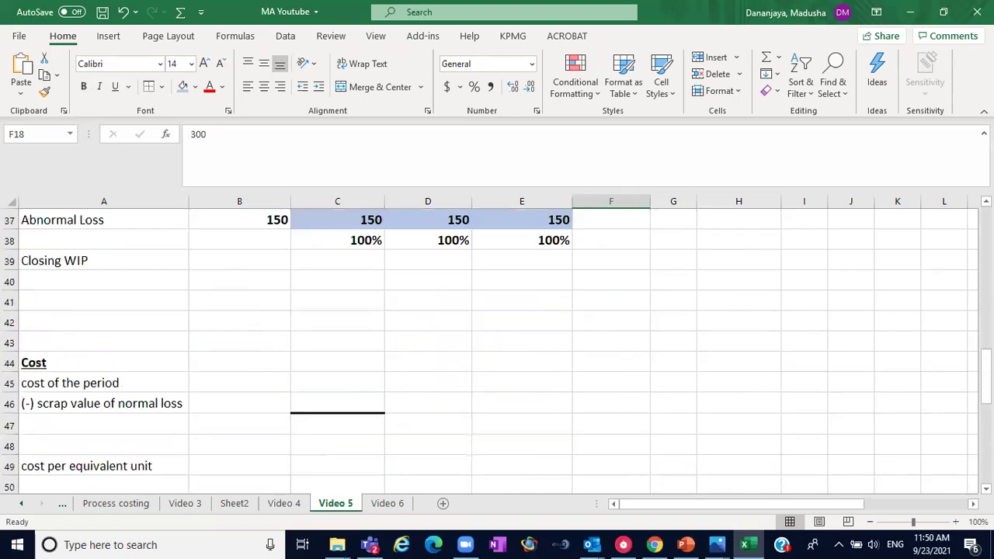
left_click(263, 254)
type("300")
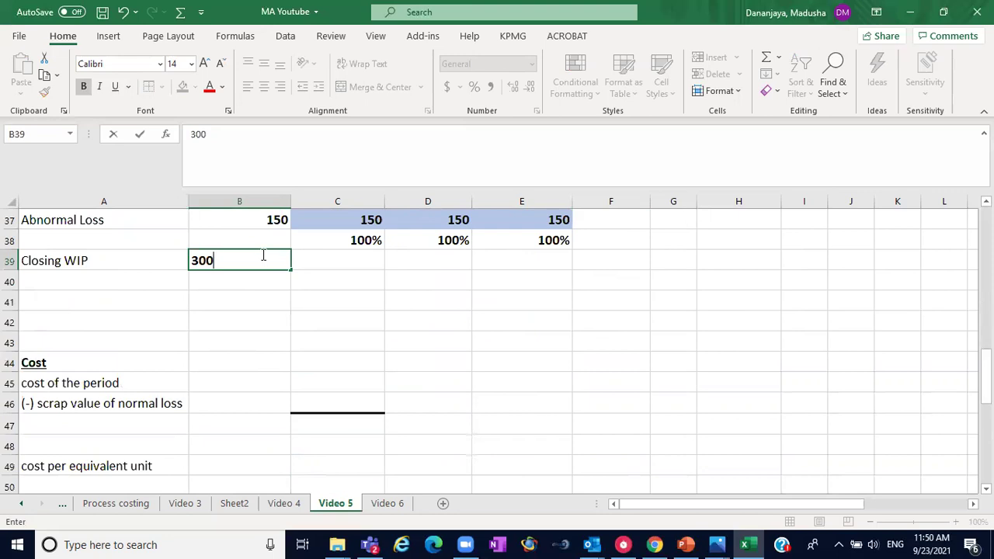
Enter 100% in C40 and 300 in C39 as the closing WIP's D/M completion and equivalent units
left_click(321, 259)
left_click(323, 272)
type("100")
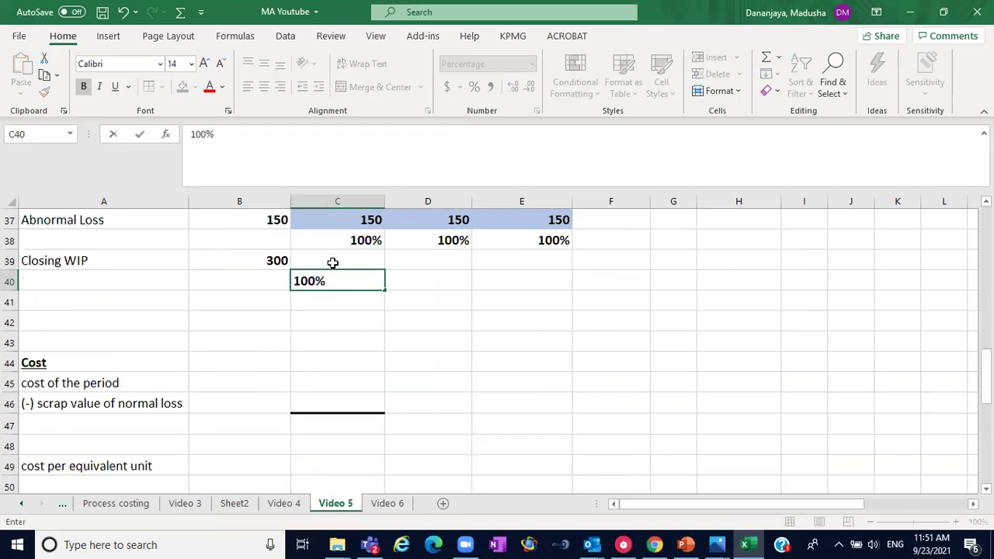
left_click(332, 262)
type("300")
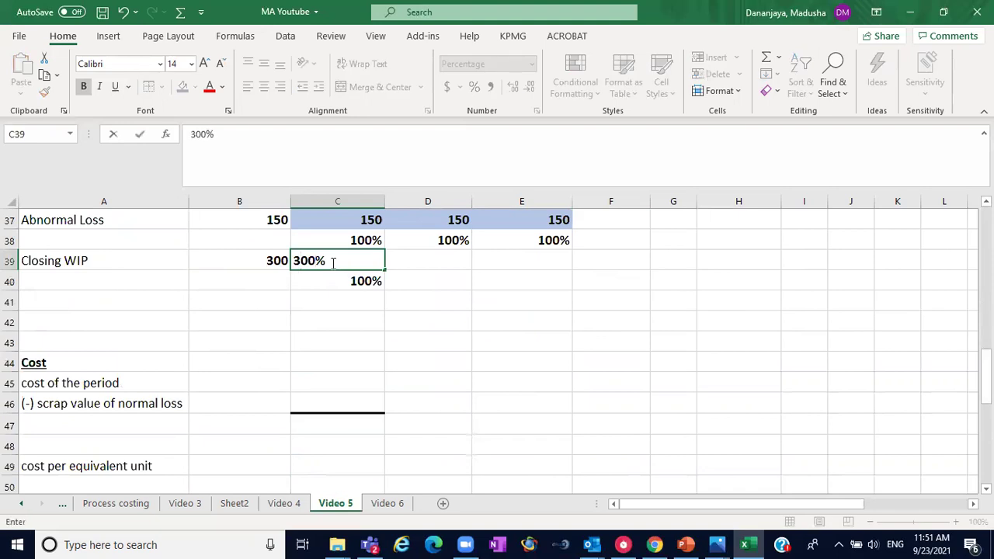
left_click(340, 257)
key("BackSpace")
left_click(422, 266)
Clear the closing WIP D/M equivalent units in C39 and re-enter 300
left_click(369, 263)
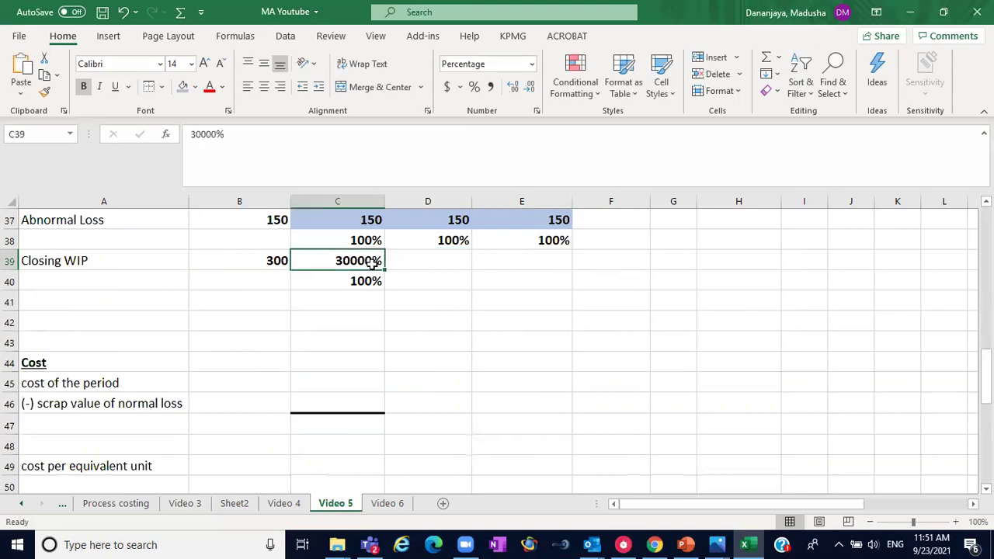
left_click(247, 140)
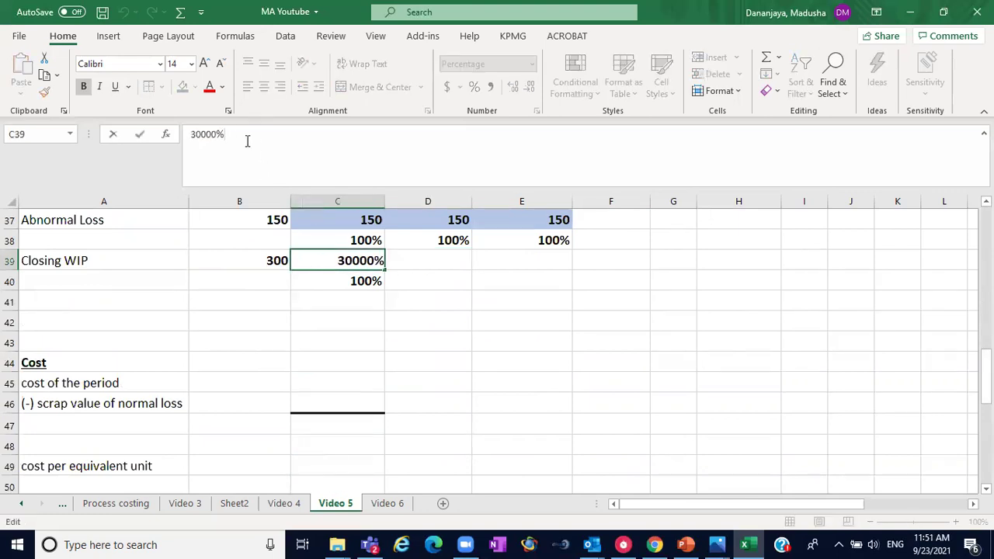
key("BackSpace")
key("BackSpace")
key("BackSpace")
key("BackSpace")
key("BackSpace")
key("BackSpace")
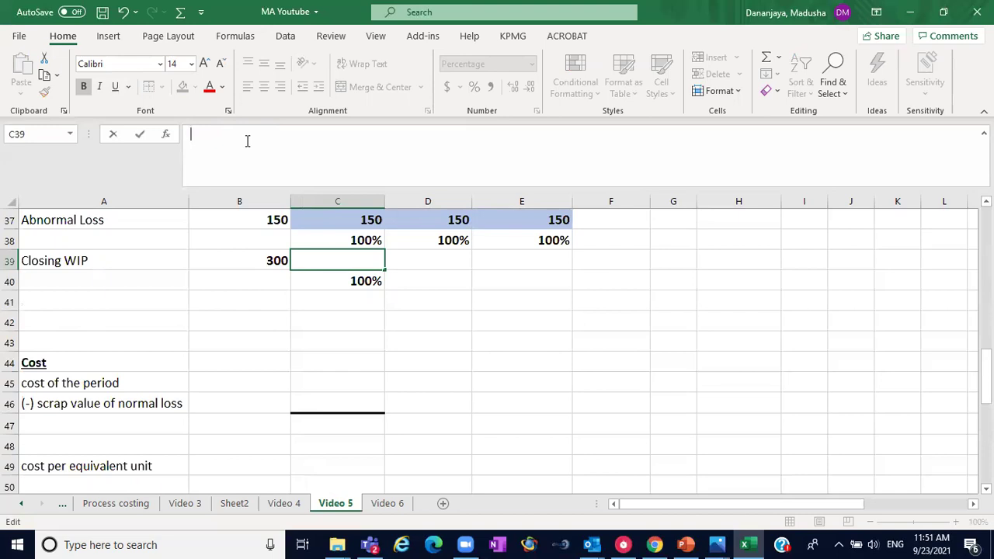
type("300")
key("Return")
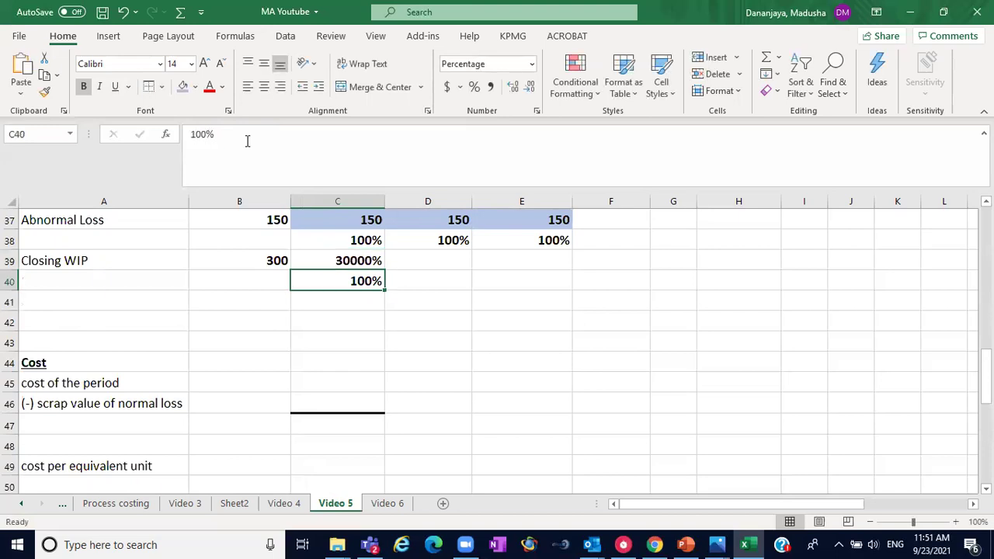
Format the closing WIP D/M equivalent units in C39 in comma style with no decimal places
left_click(339, 261)
left_click(490, 86)
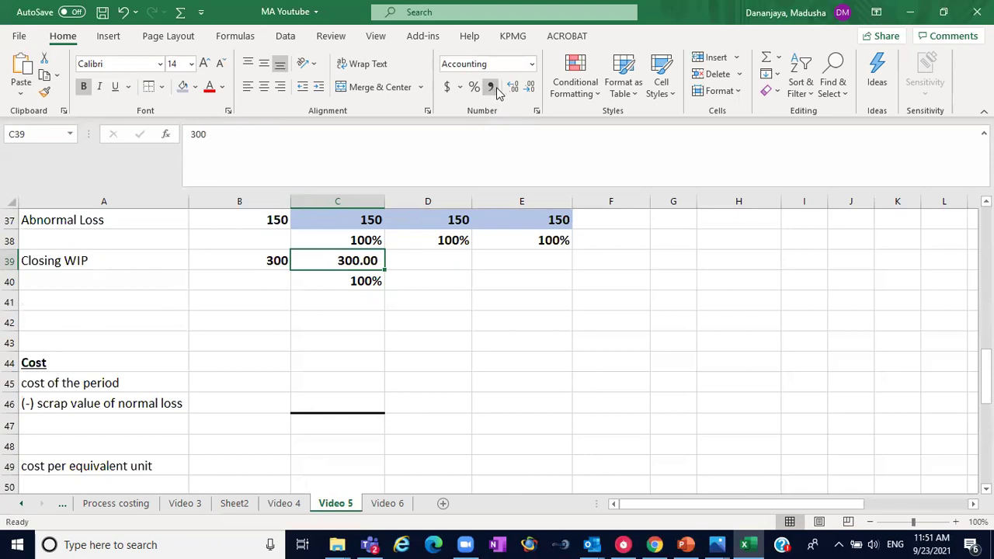
left_click(511, 87)
left_click(511, 87)
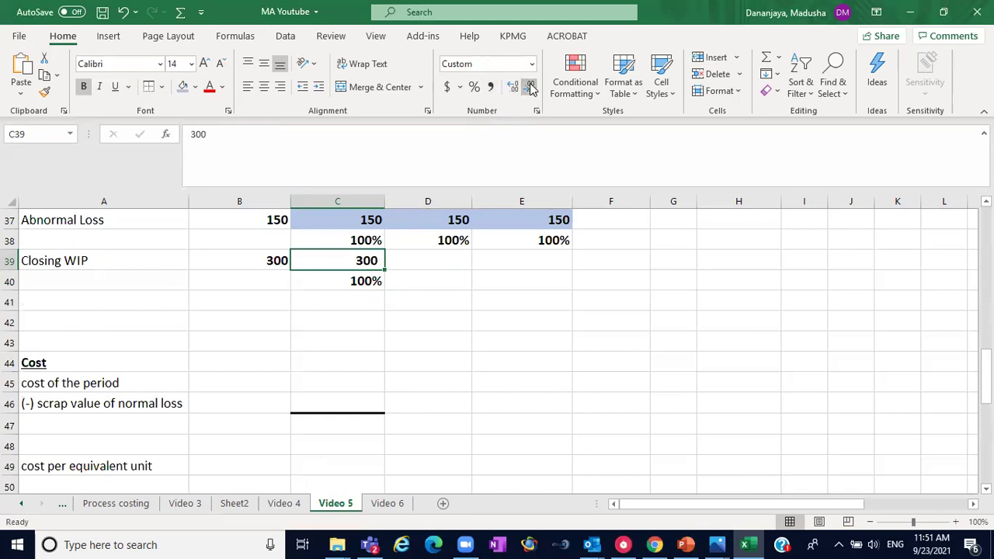
Look up the closing WIP completion degrees in the question data and enter 60% in D40 for labour and 40% in E40 for overheads
left_click(417, 264)
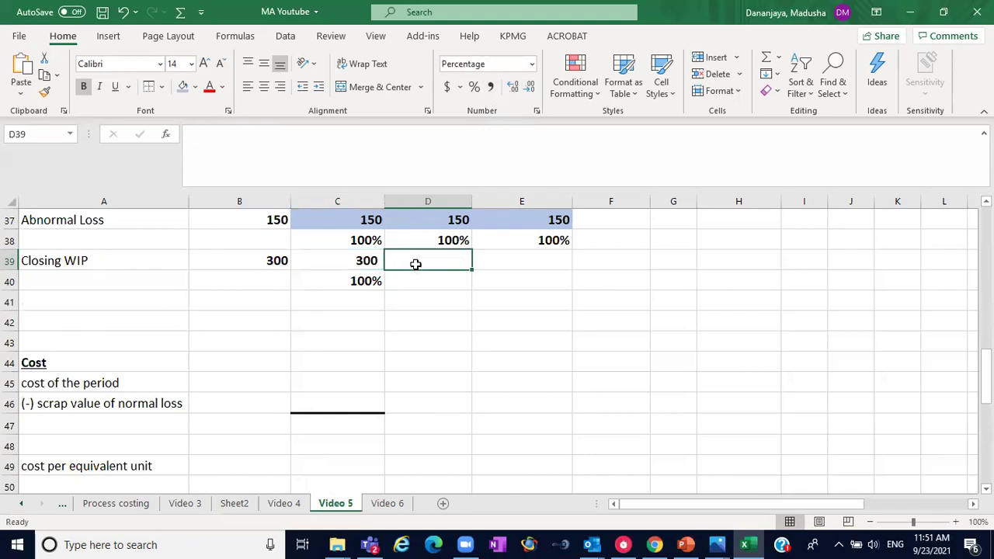
left_click(421, 286)
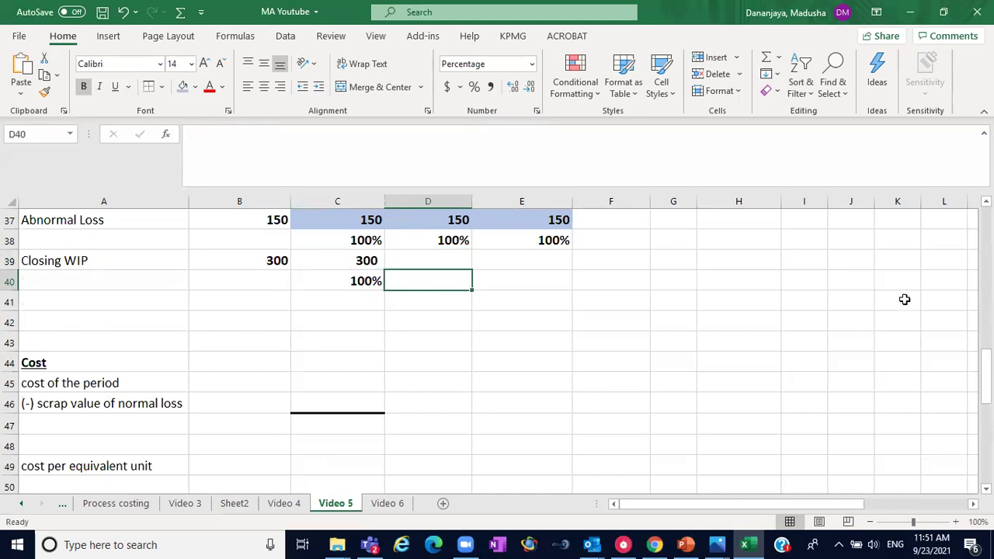
scroll(906, 300, "up", 9)
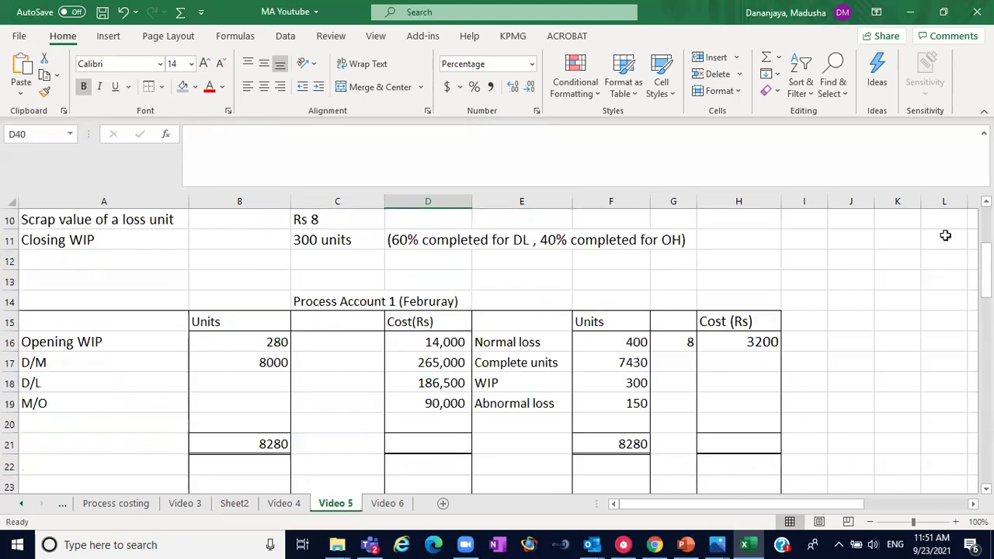
left_click(417, 241)
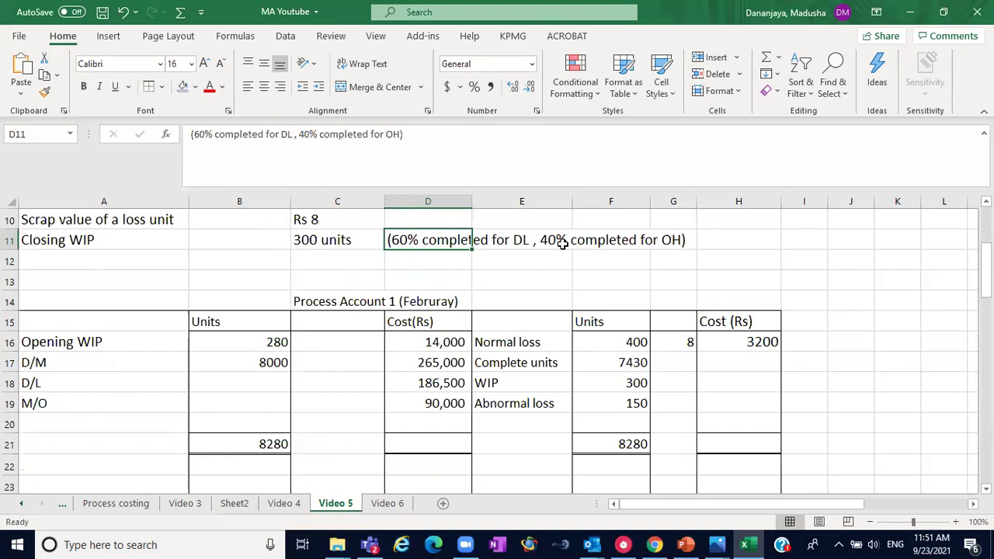
left_click(602, 242)
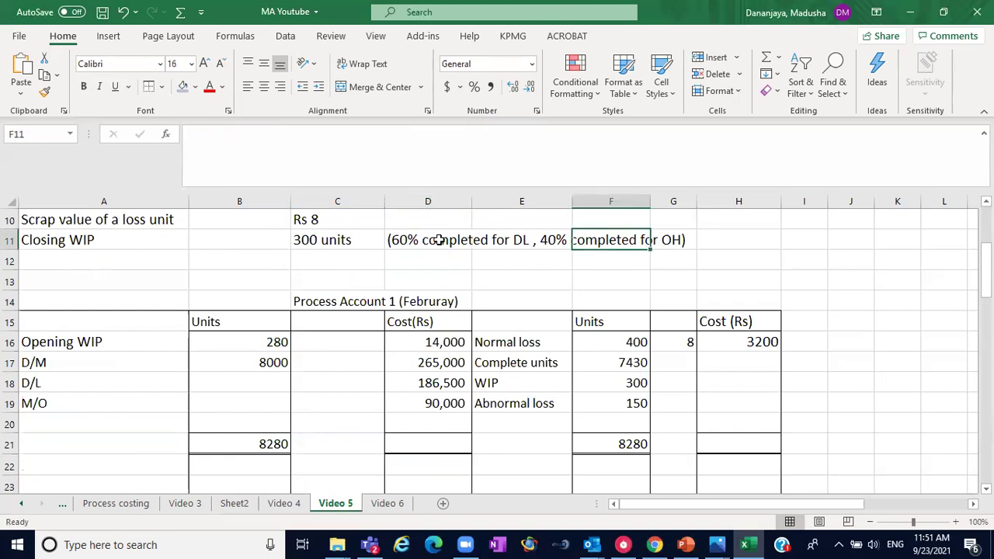
scroll(440, 239, "down", 4)
scroll(772, 320, "down", 5)
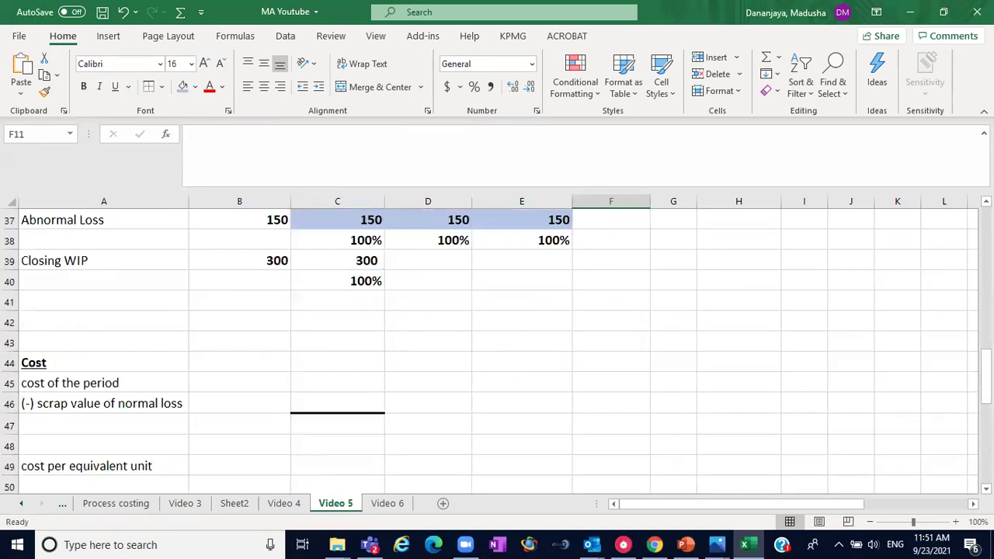
left_click(416, 284)
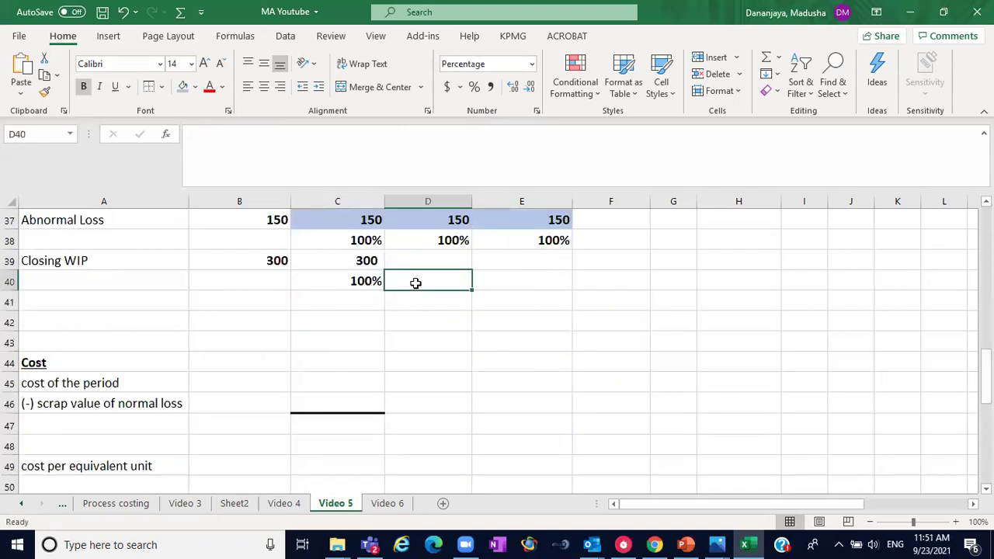
type("60")
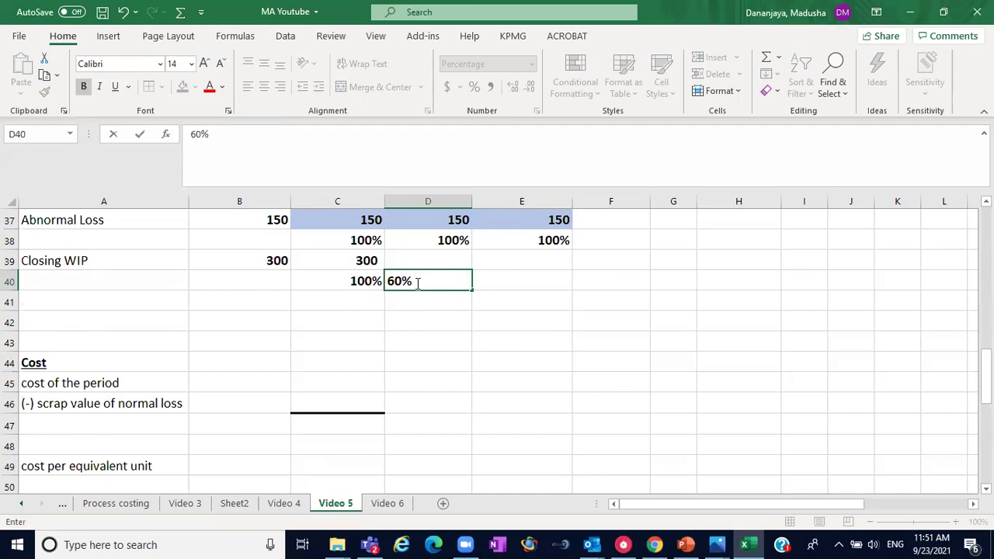
left_click(516, 281)
type("40")
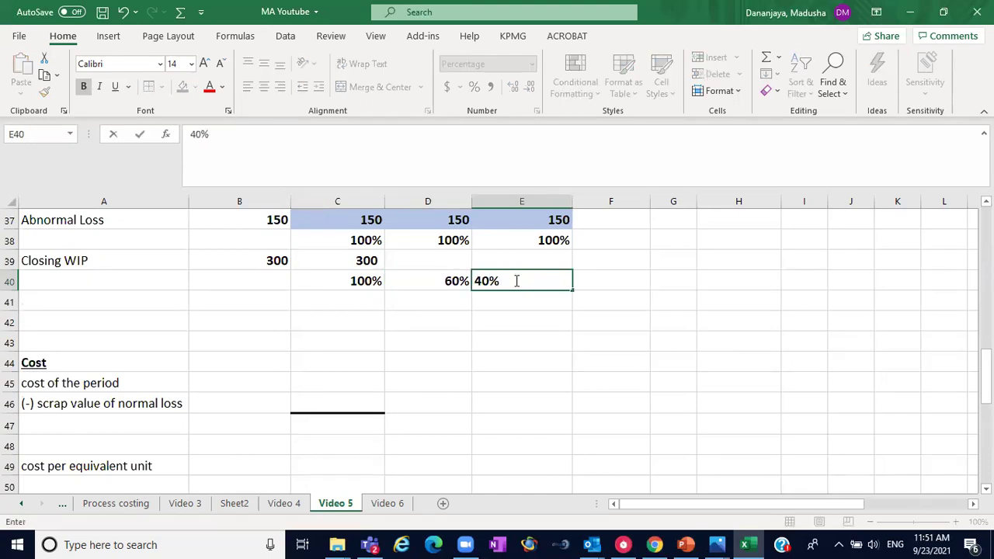
Enter 180 in D39 and 120 in E39 as the closing WIP labour and overhead equivalent units
left_click(426, 260)
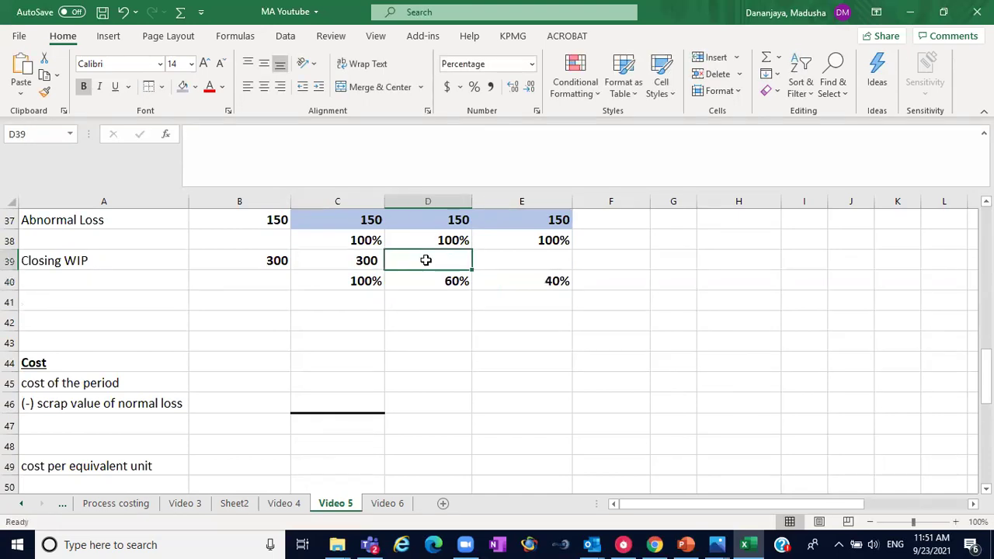
type("180")
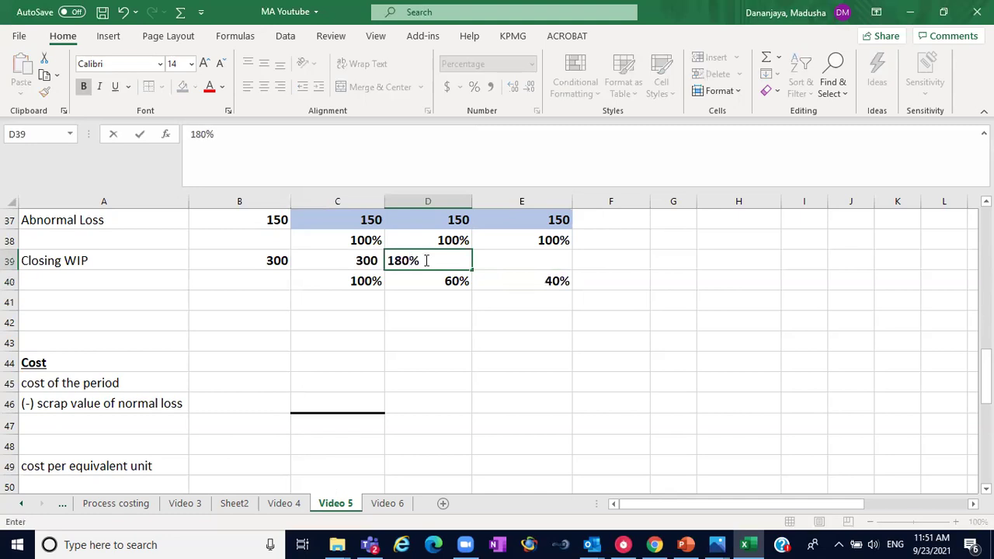
left_click(508, 267)
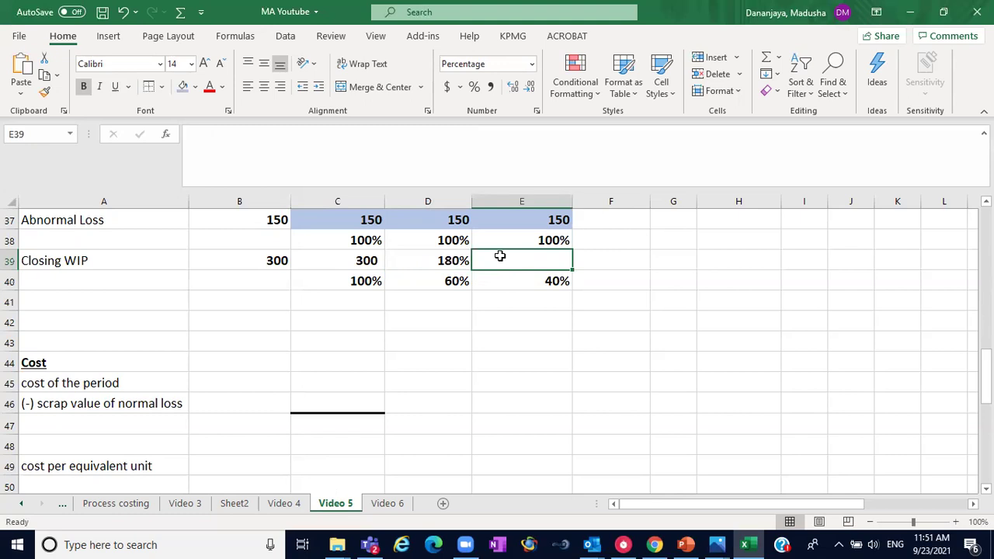
type("120")
Change the number format of D39:E39 to General, trying comma style on the cells and undoing it
left_click(448, 257)
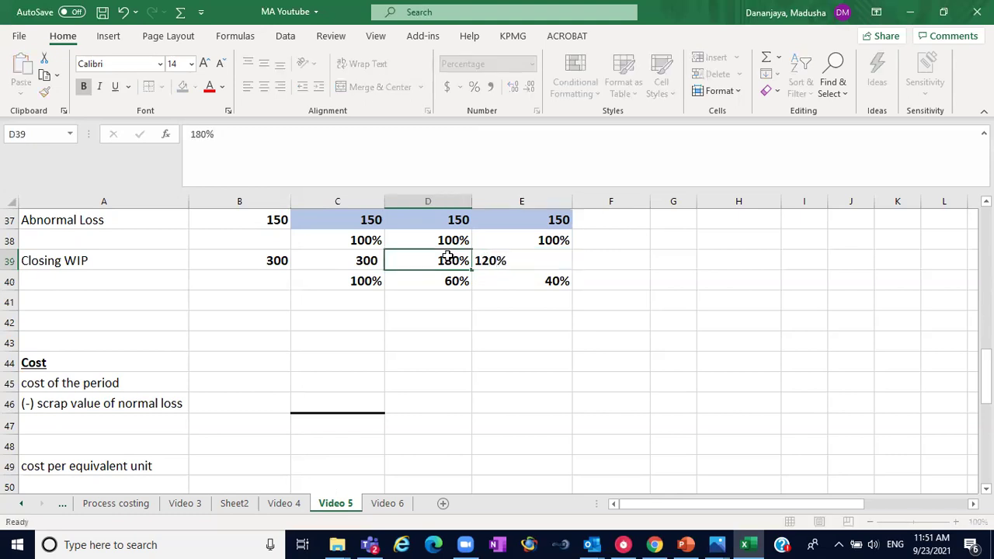
left_click_drag(456, 257, 508, 258)
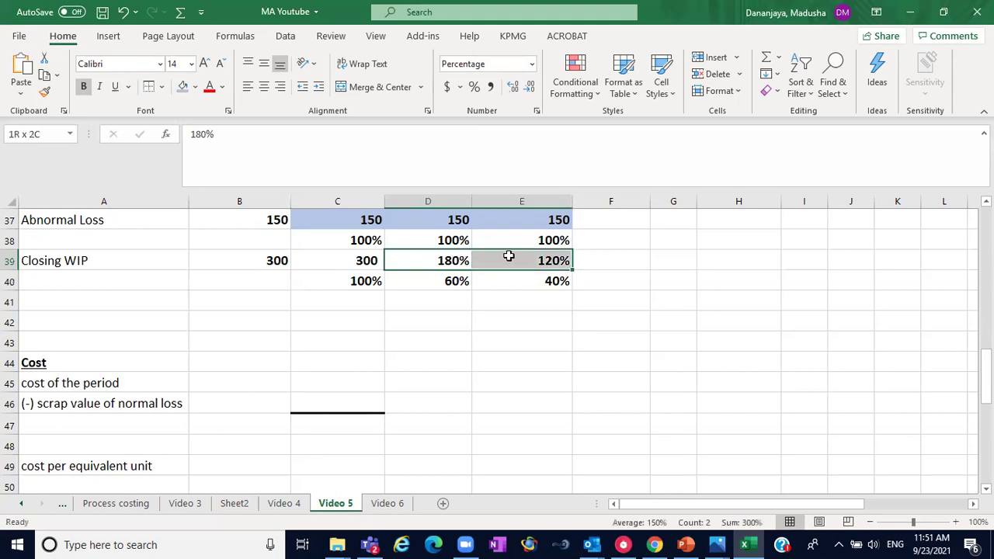
left_click(532, 64)
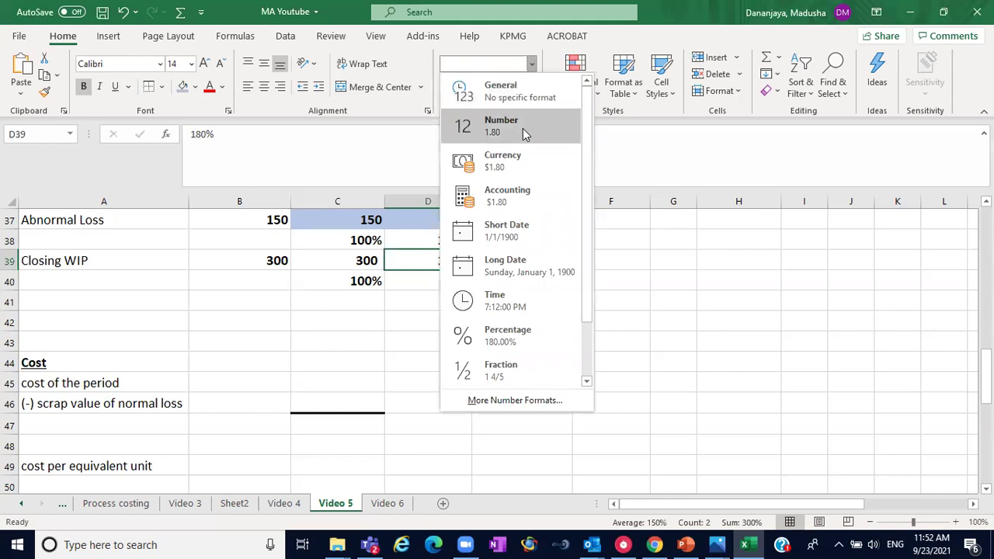
left_click(525, 134)
left_click(532, 63)
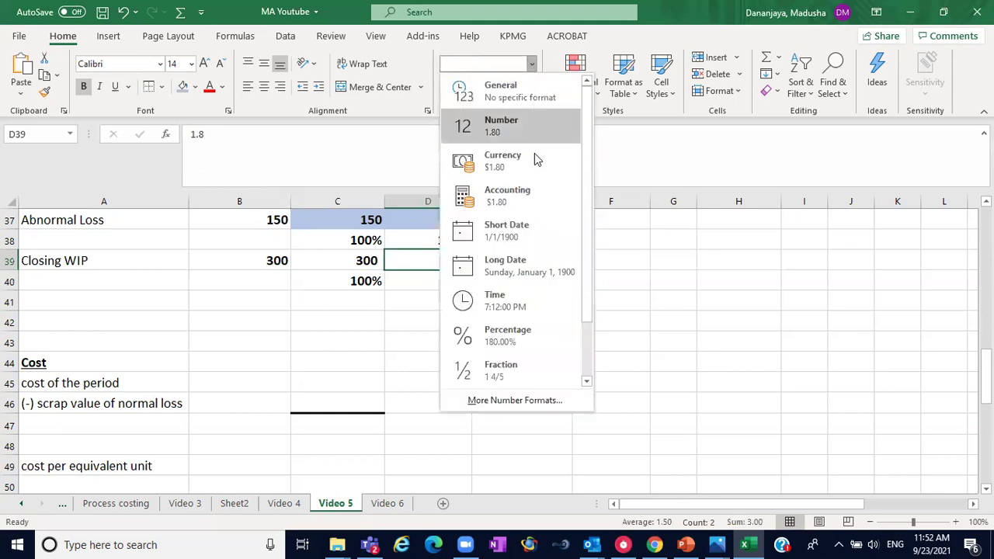
left_click(528, 95)
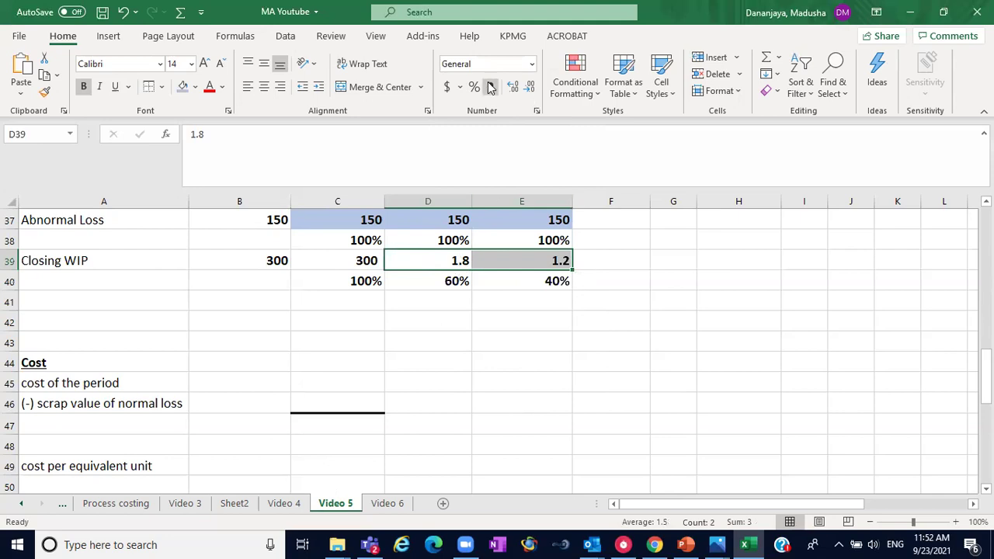
left_click(492, 88)
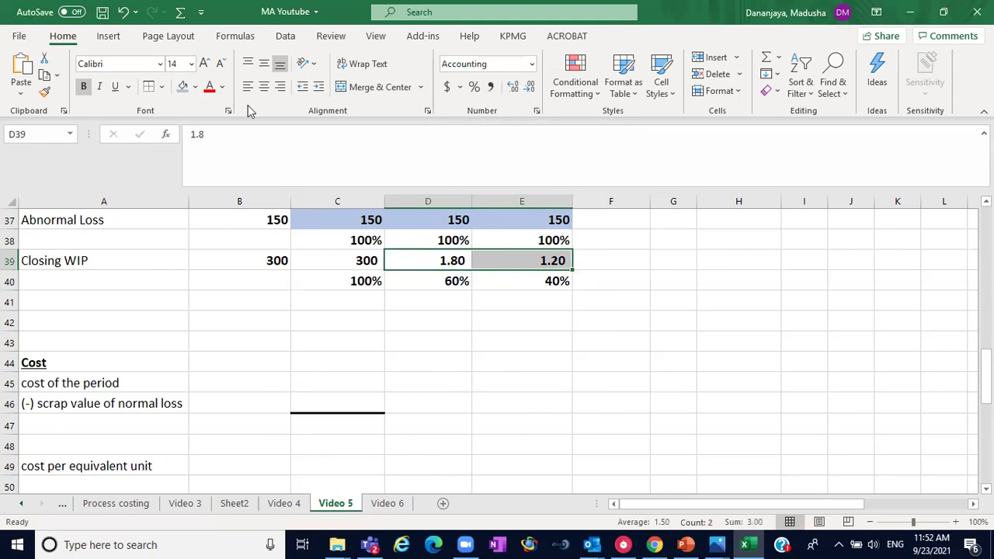
left_click(124, 12)
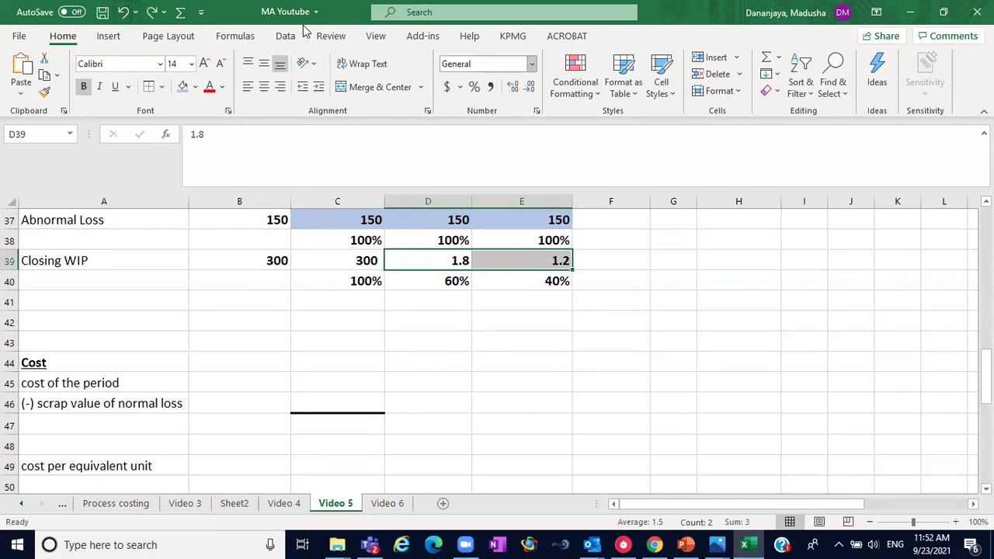
Clear the closing WIP labour and overhead equivalent units in D39 and E39
left_click_drag(460, 260, 525, 262)
key("BackSpace")
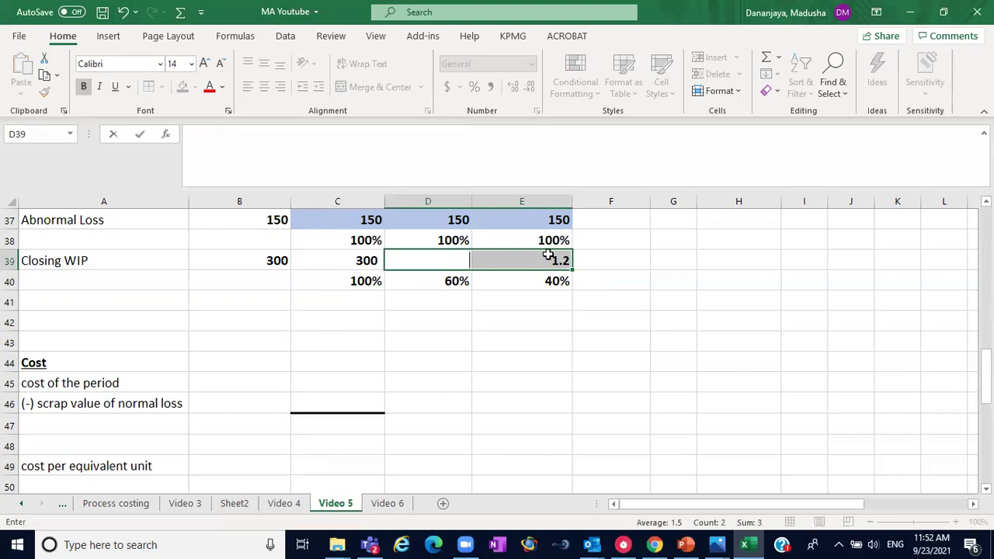
left_click(549, 255)
key("BackSpace")
Calculate the closing WIP labour equivalent units in D39 with the formula =B39*D40
left_click(424, 262)
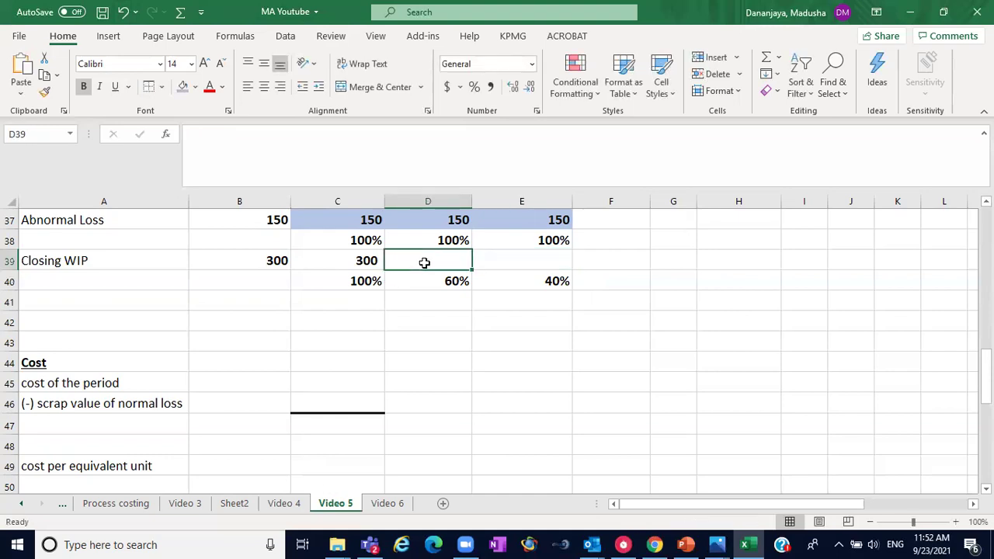
type("=")
left_click(283, 260)
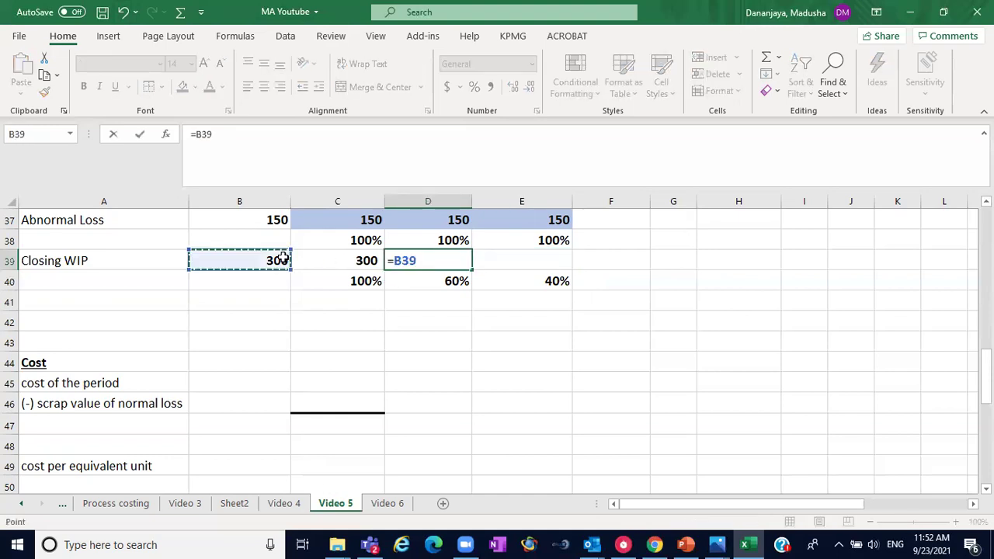
type("*")
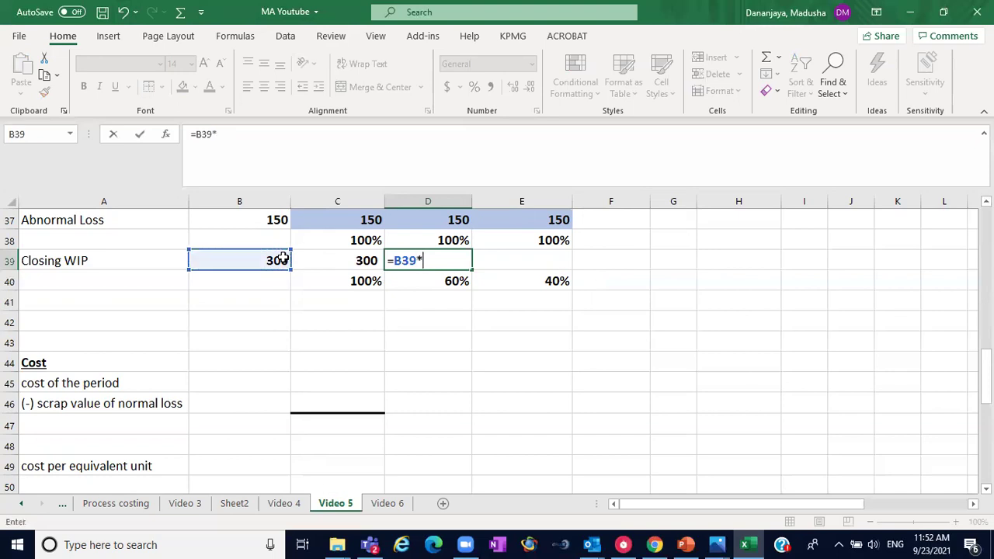
left_click(427, 278)
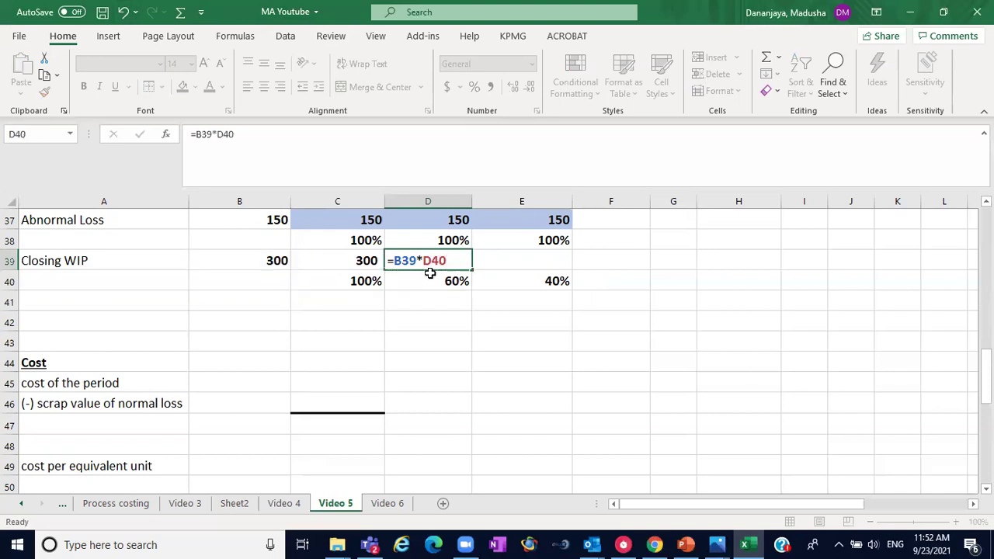
key("Return")
Calculate the closing WIP overhead equivalent units in E39 with the formula =B39*E40
left_click(497, 264)
type("=")
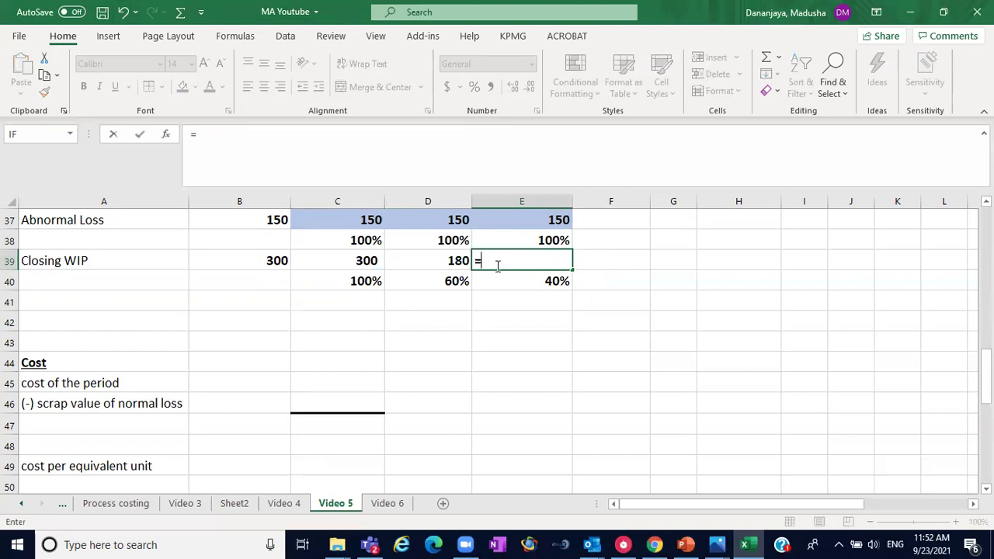
left_click(279, 262)
type("*")
left_click(507, 279)
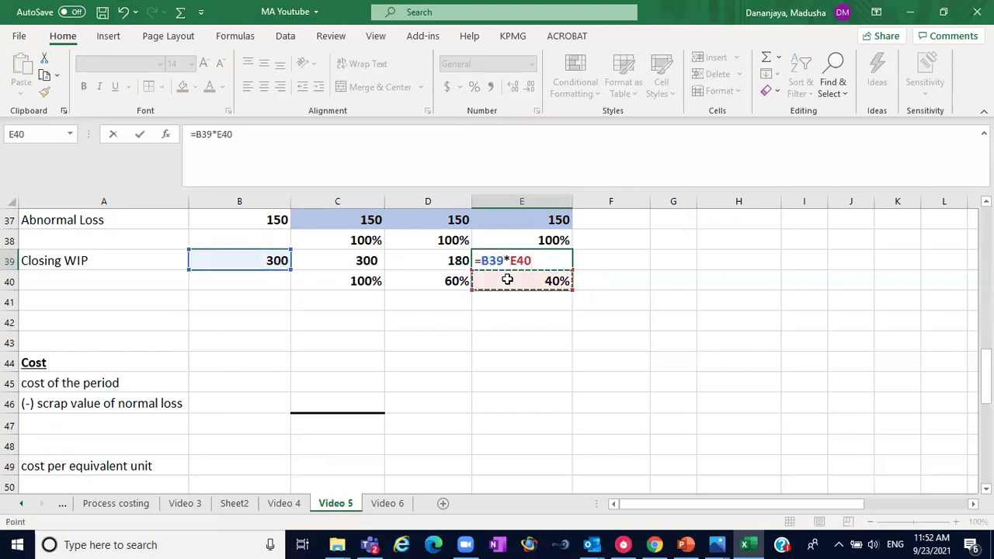
key("Return")
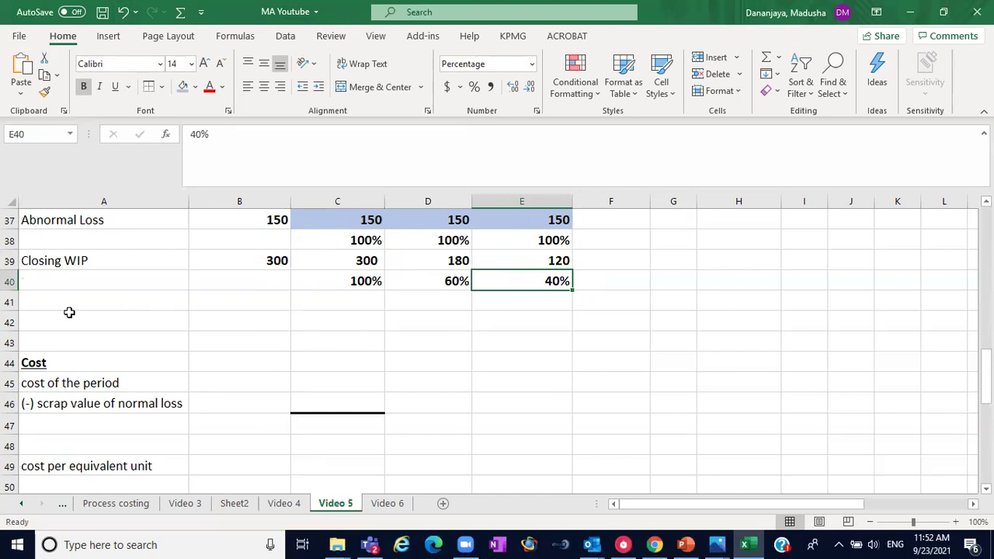
Add a top border to C41:E41, directly beneath the closing WIP completion percentages
scroll(497, 345, "up", 2)
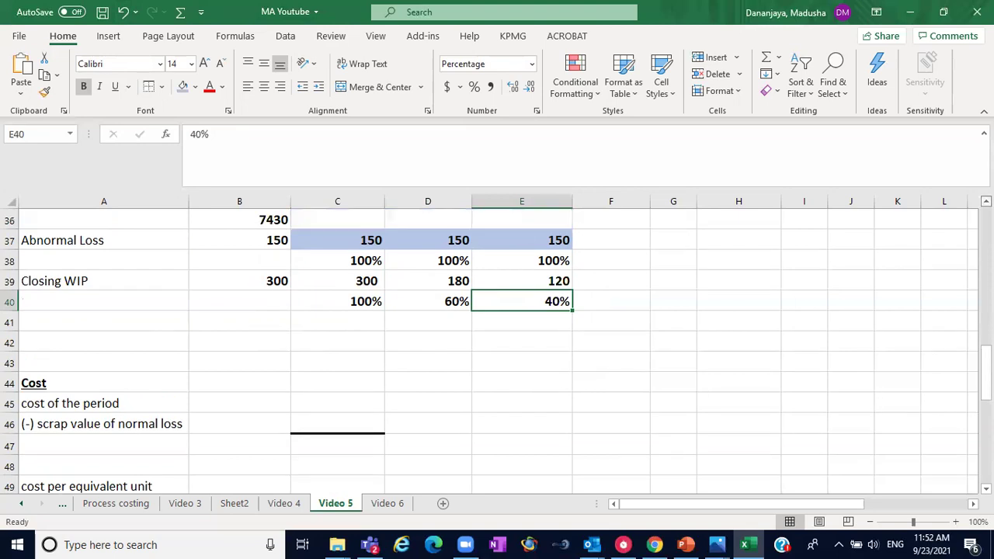
scroll(187, 332, "up", 1)
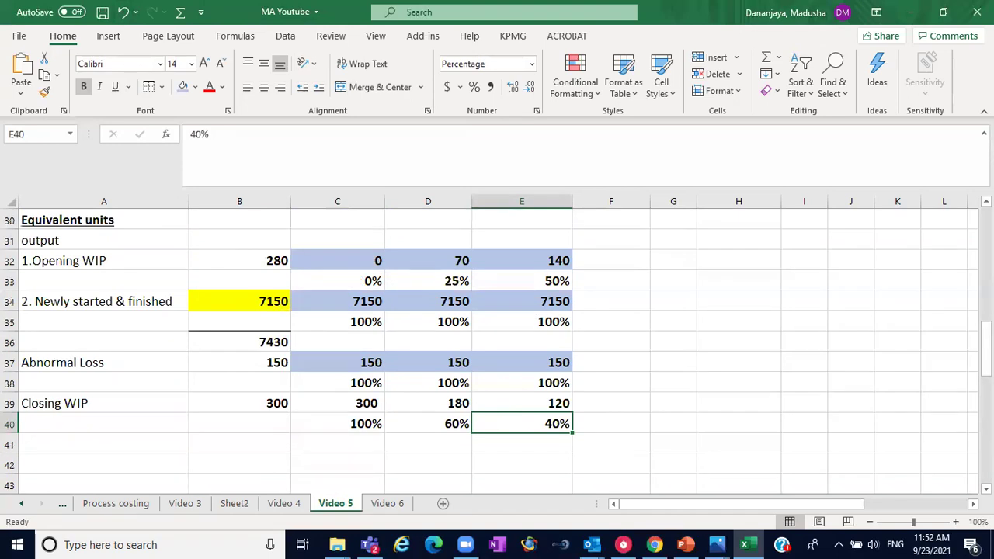
scroll(497, 355, "down", 1)
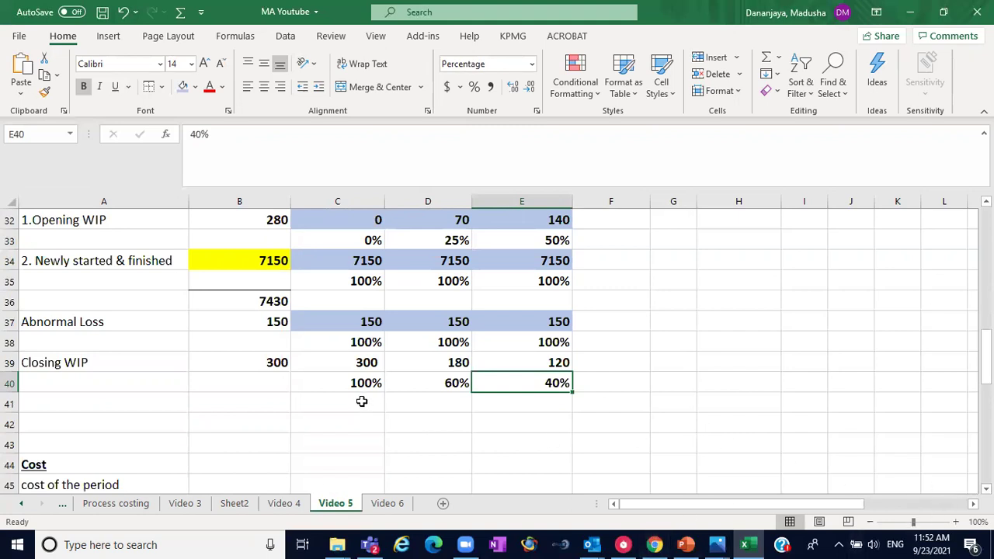
left_click_drag(361, 401, 522, 401)
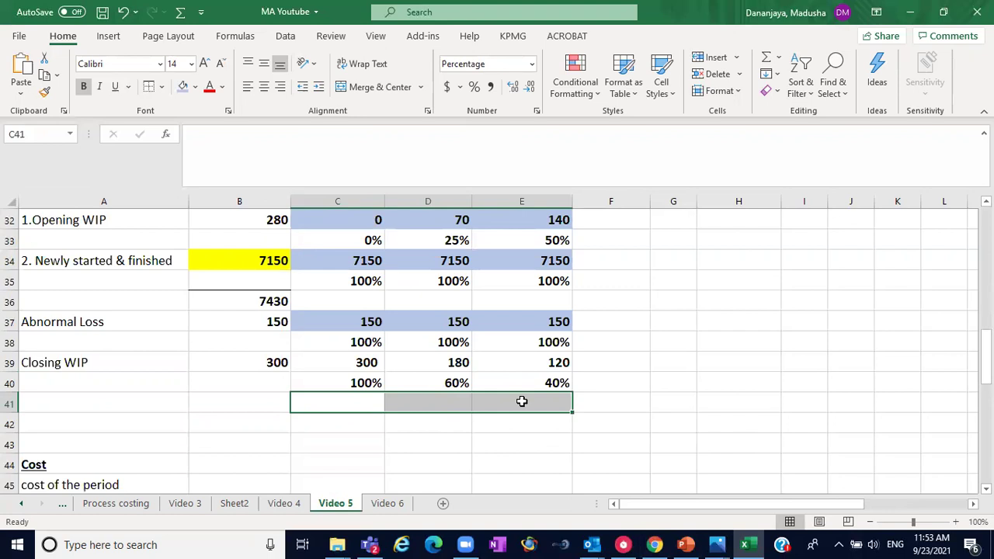
left_click(149, 87)
left_click(699, 343)
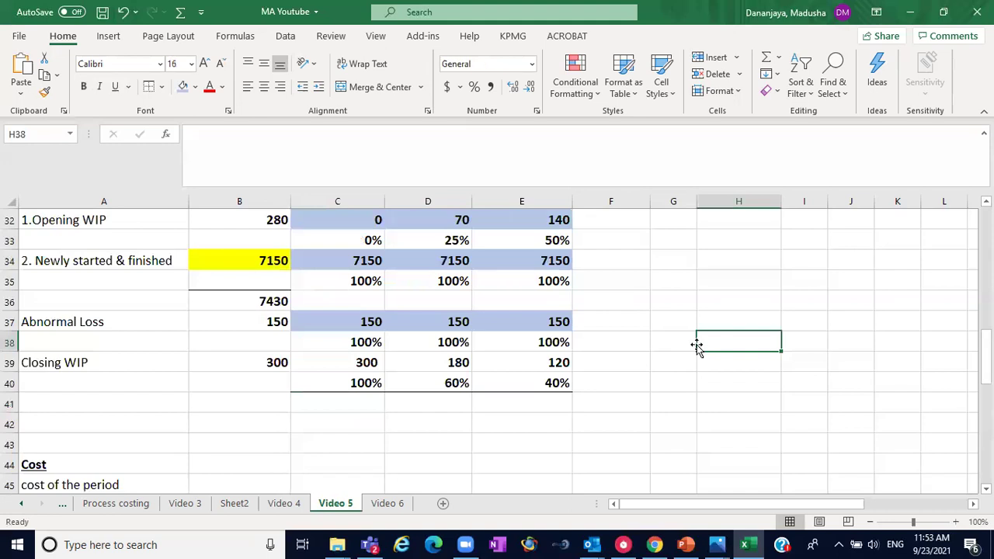
Fill the closing WIP equivalent units in C39:E39 with the same light blue as the rows above
left_click_drag(344, 362, 533, 359)
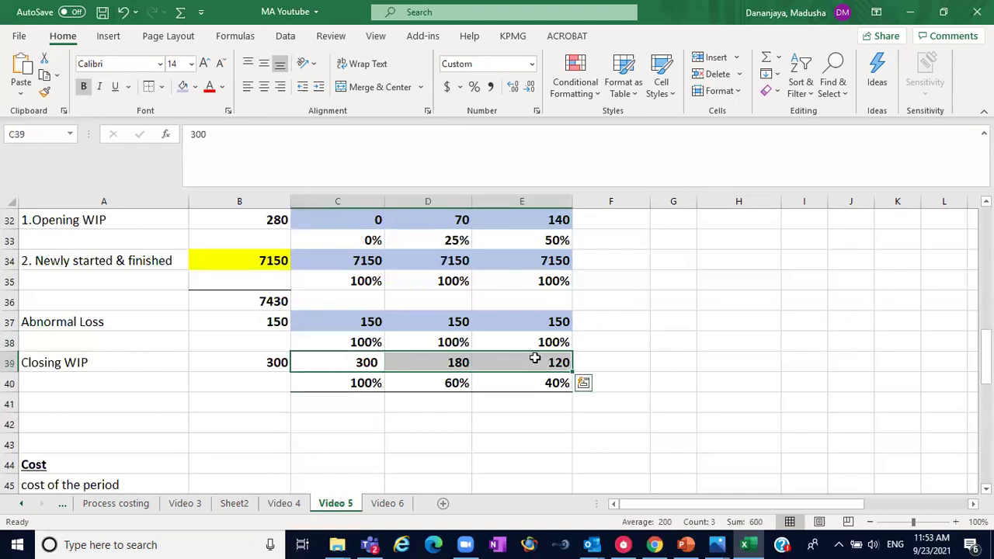
left_click(183, 86)
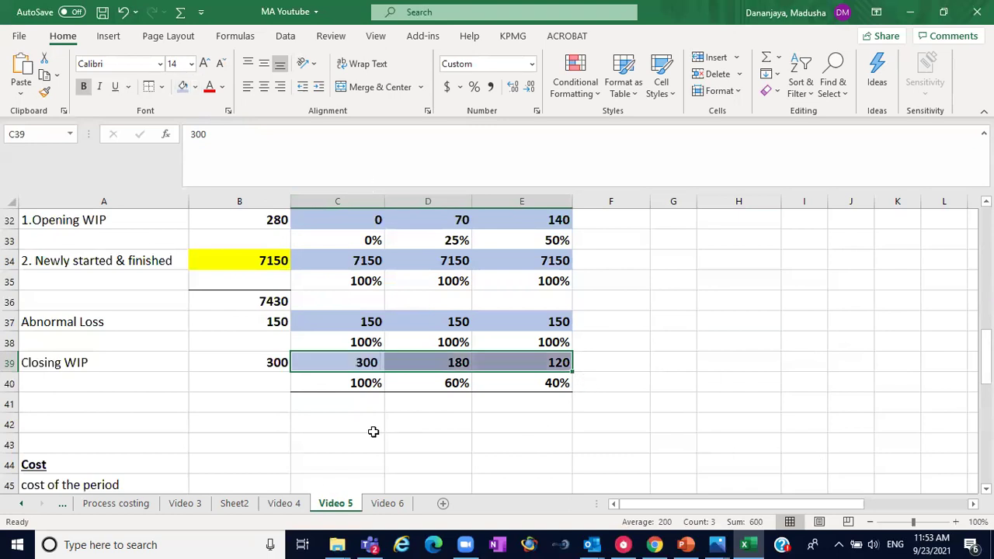
Total the direct material equivalent units in C41 with the formula =C32+C34+C37+C39
left_click(351, 402)
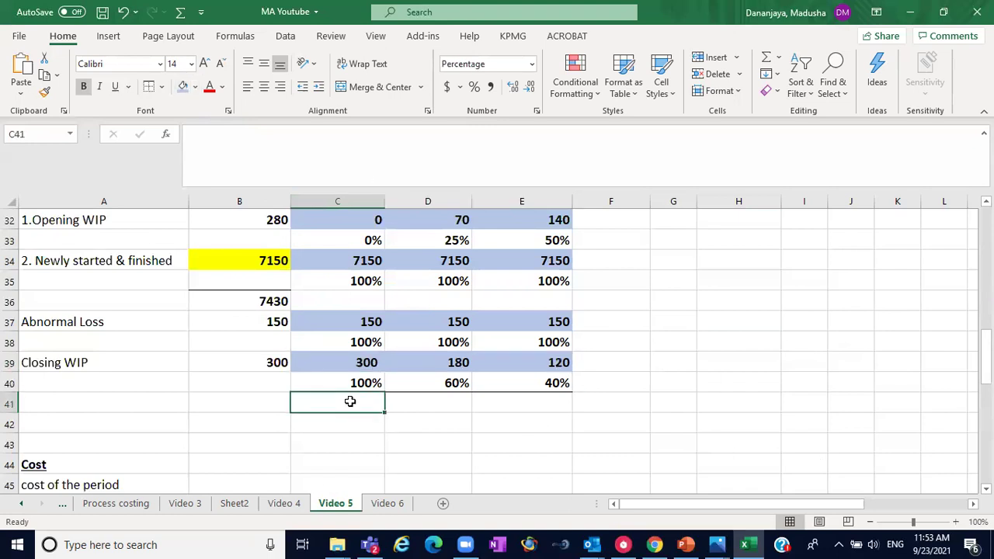
type("=")
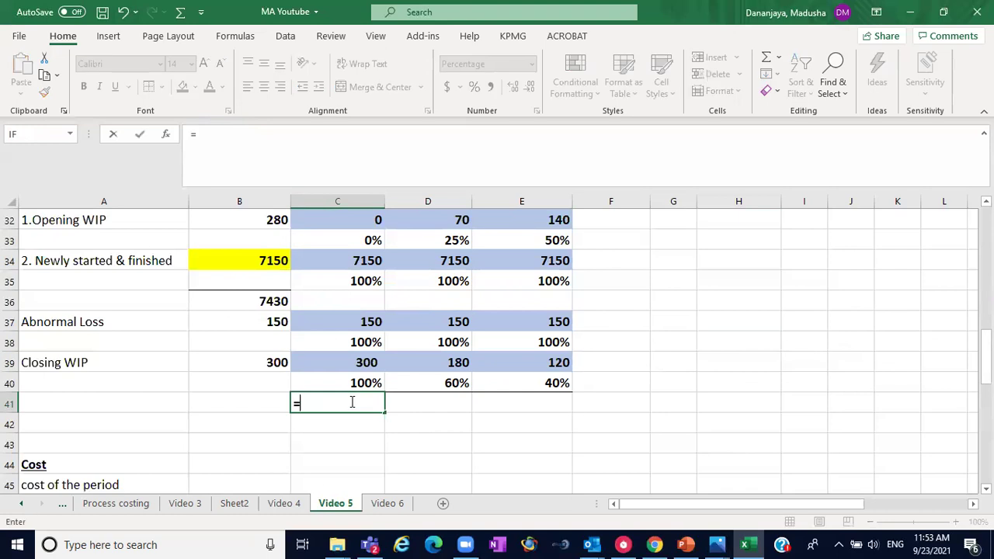
left_click(349, 226)
type("+")
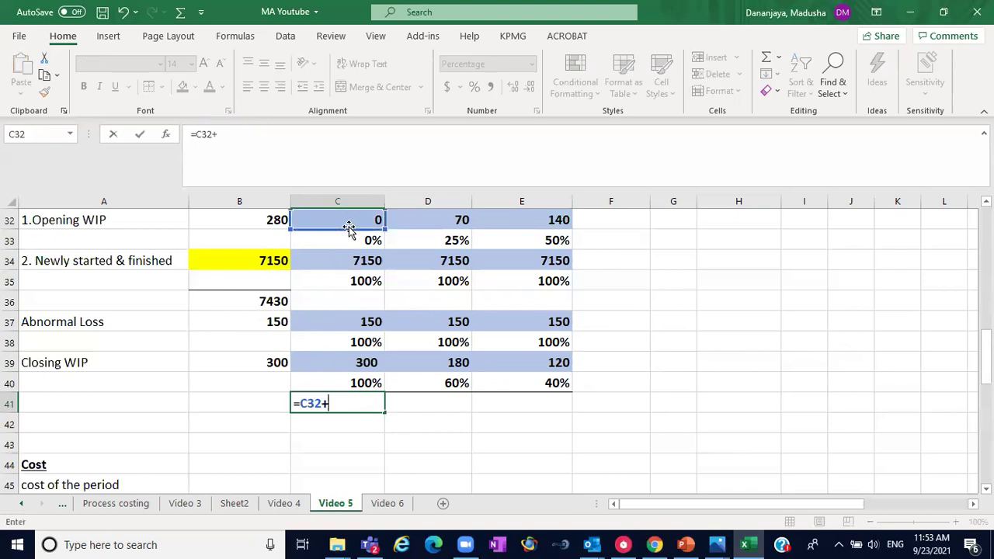
left_click(344, 258)
type("+")
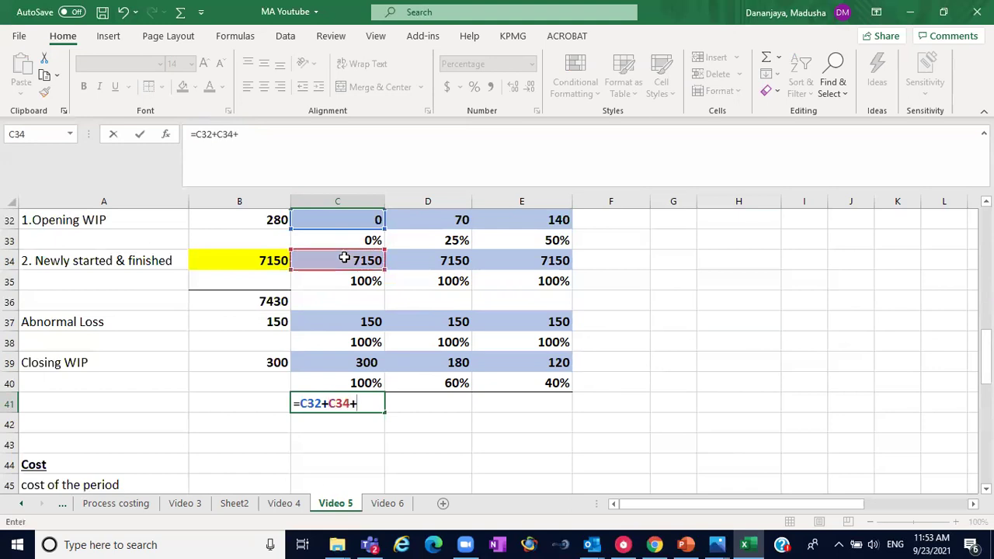
left_click(338, 320)
type("+")
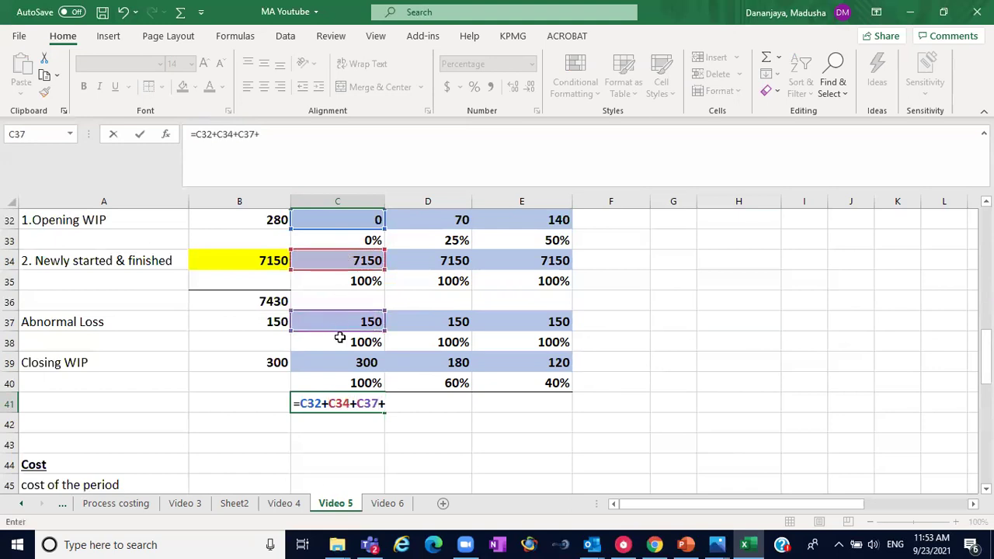
left_click(340, 361)
key("Return")
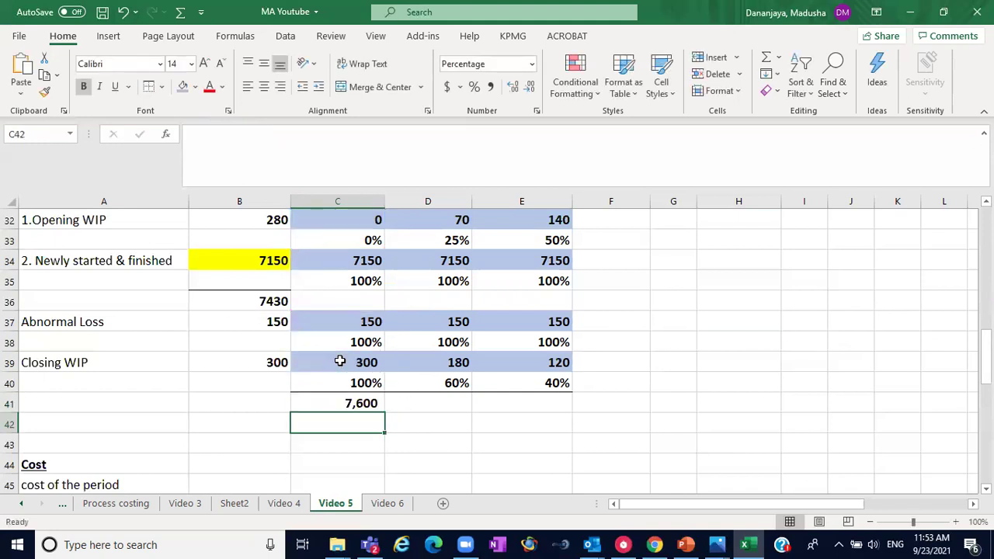
Total the direct labour equivalent units in D41 with the formula =D32+D34+D37+D39
left_click(429, 398)
type("=")
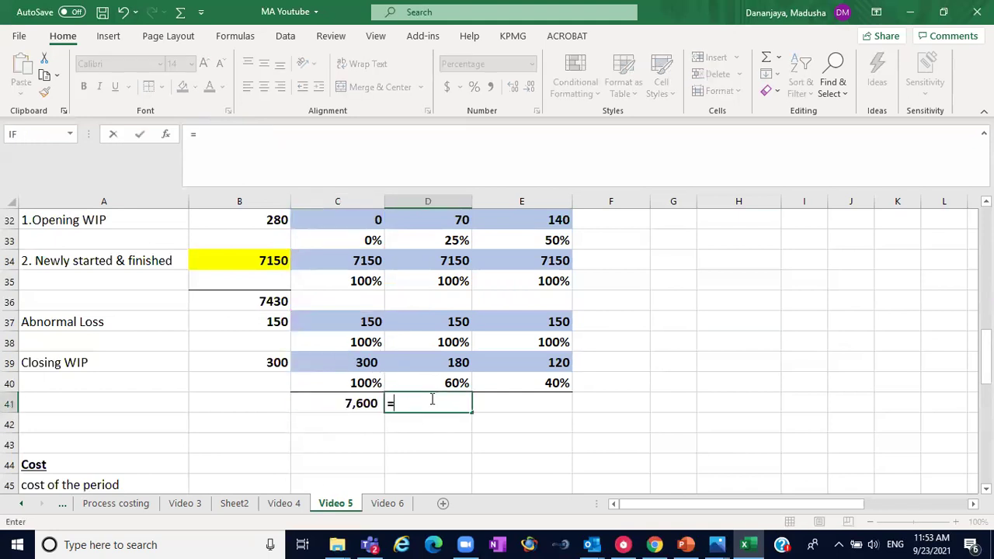
left_click(437, 215)
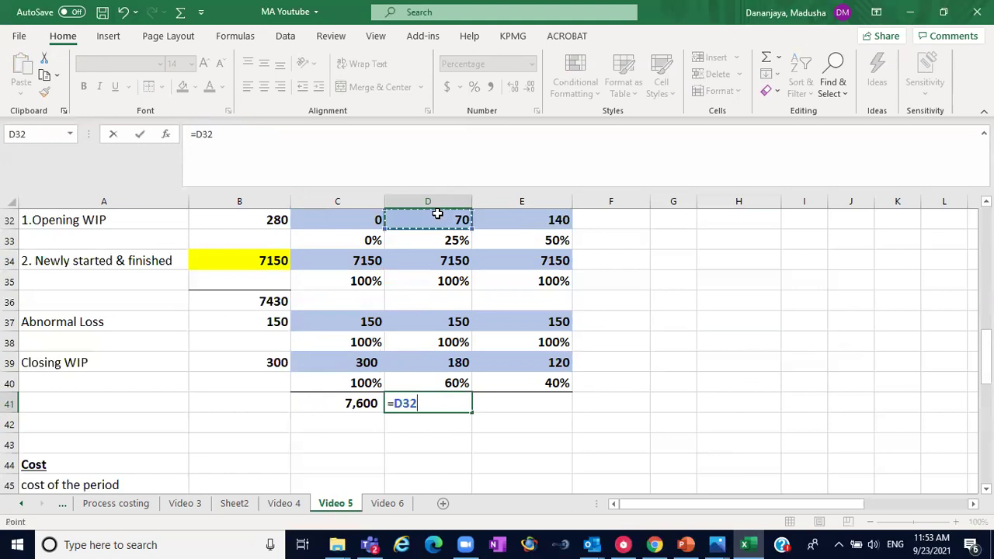
type("+")
left_click(437, 258)
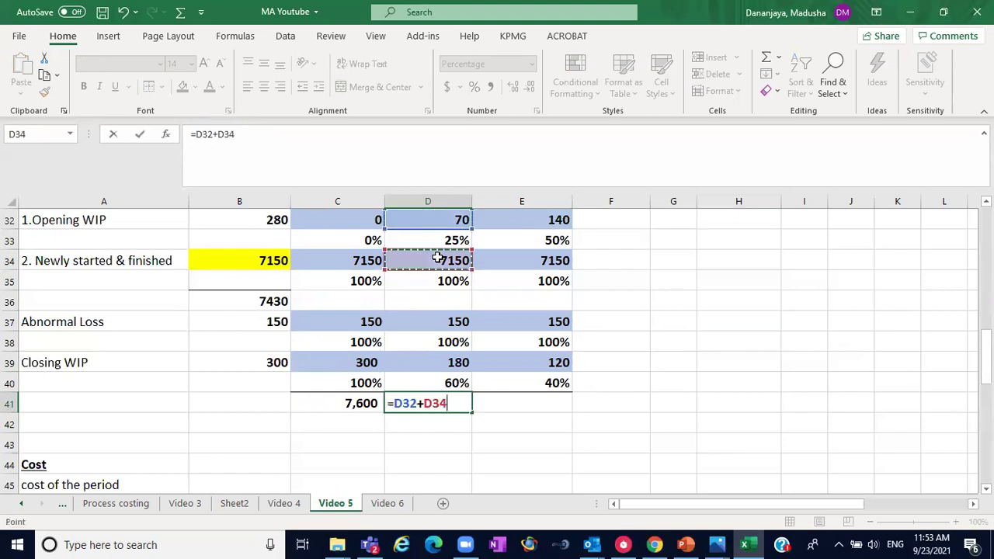
type("+")
left_click(439, 322)
type("+")
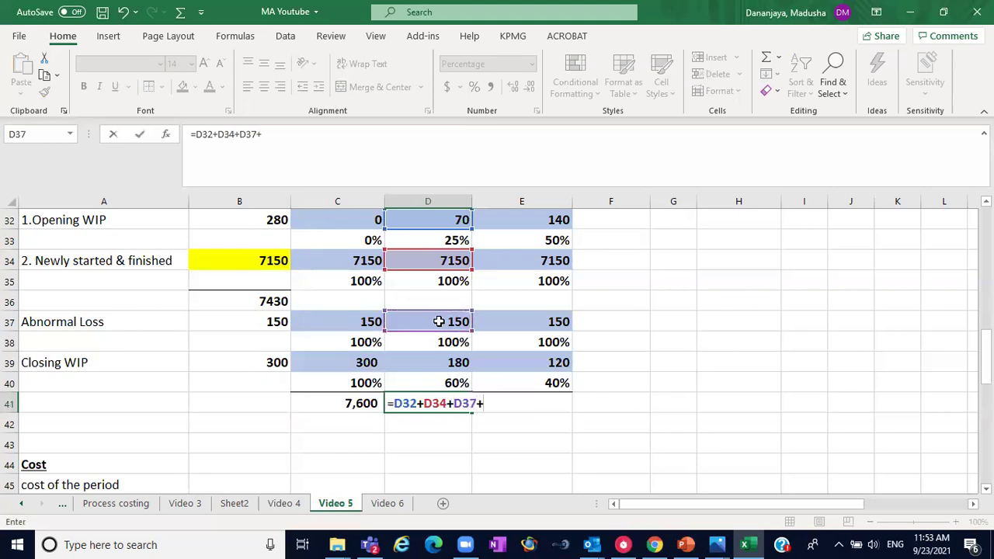
left_click(440, 362)
key("Return")
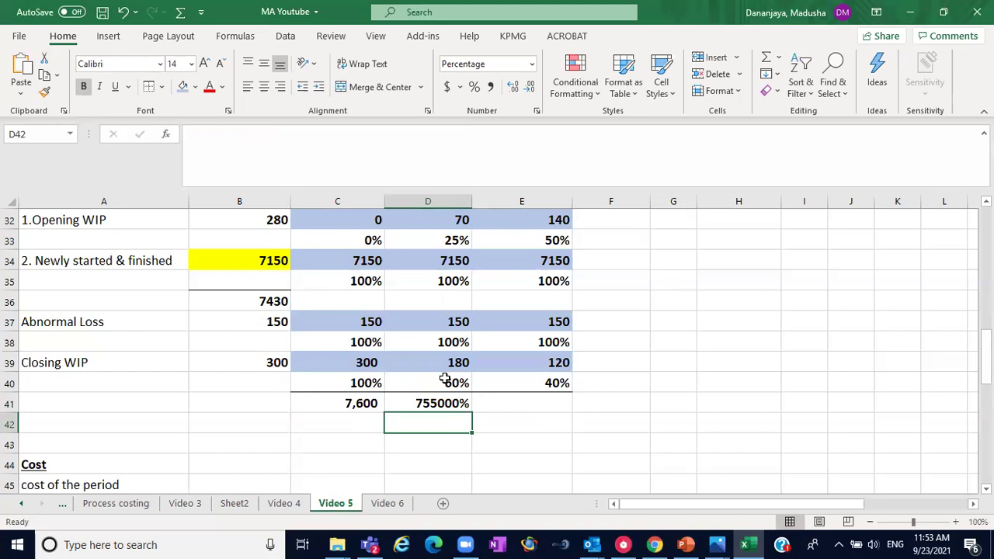
Format the direct labour total in D41 in comma style with no decimal places
left_click(432, 401)
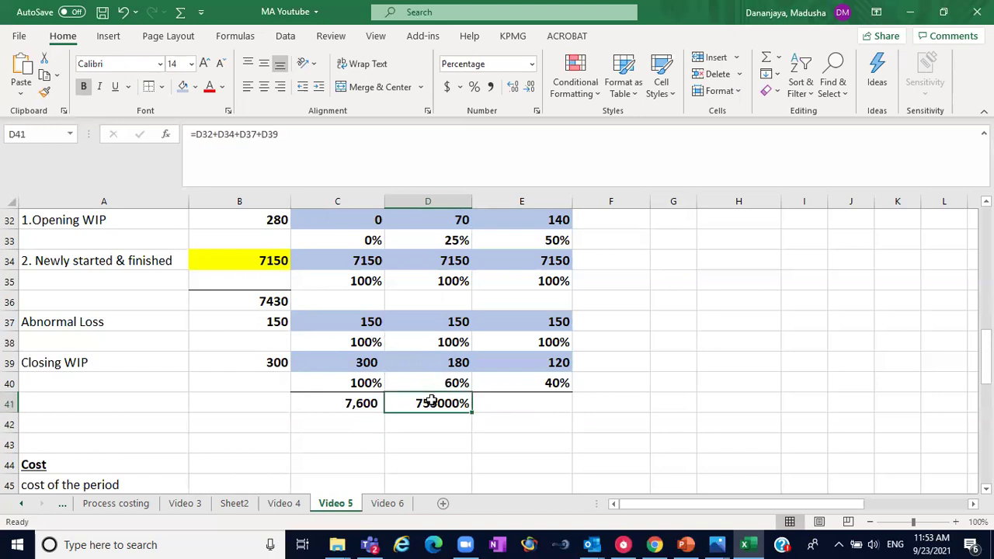
left_click(491, 87)
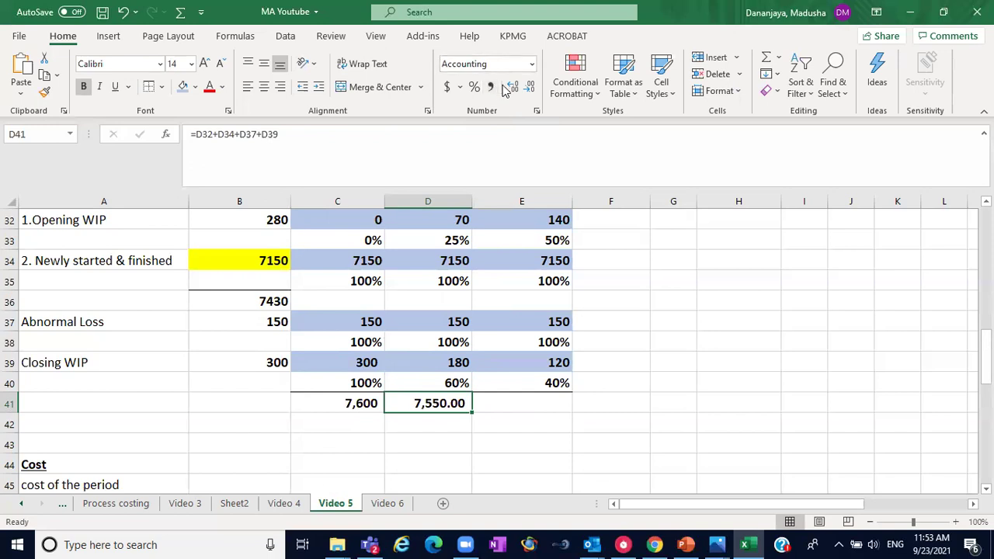
double_click(530, 87)
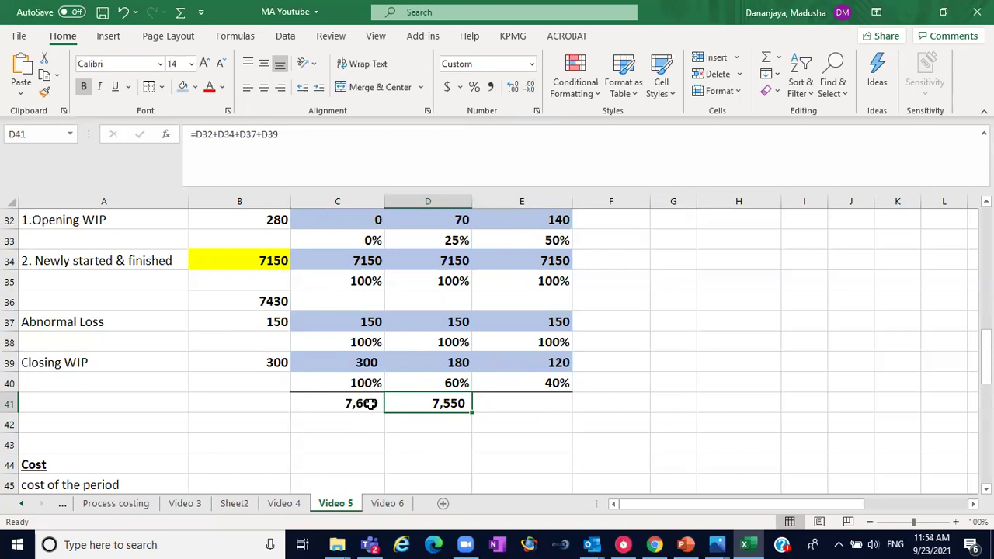
Total the overhead equivalent units in E41 with the formula =E32+E34+E37+E39
left_click(506, 409)
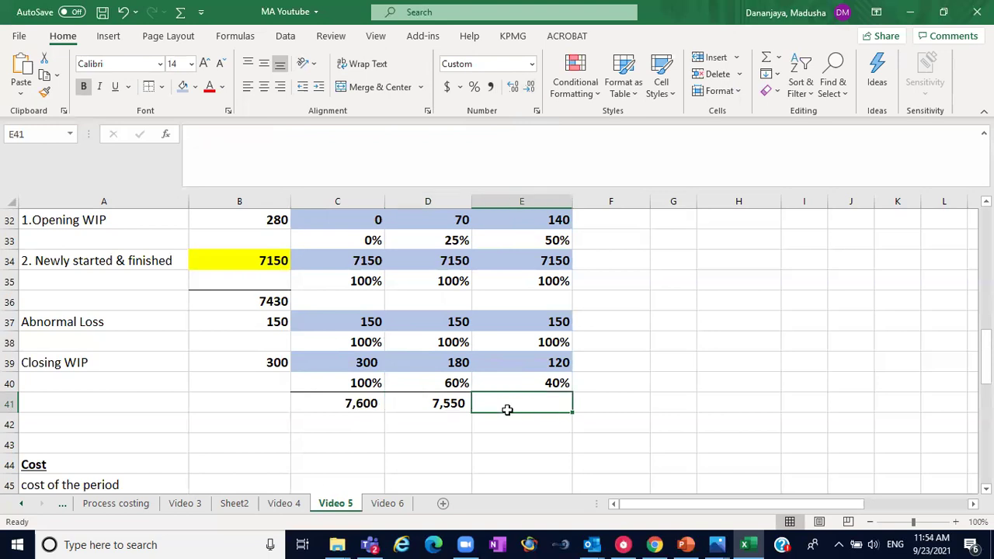
type("=")
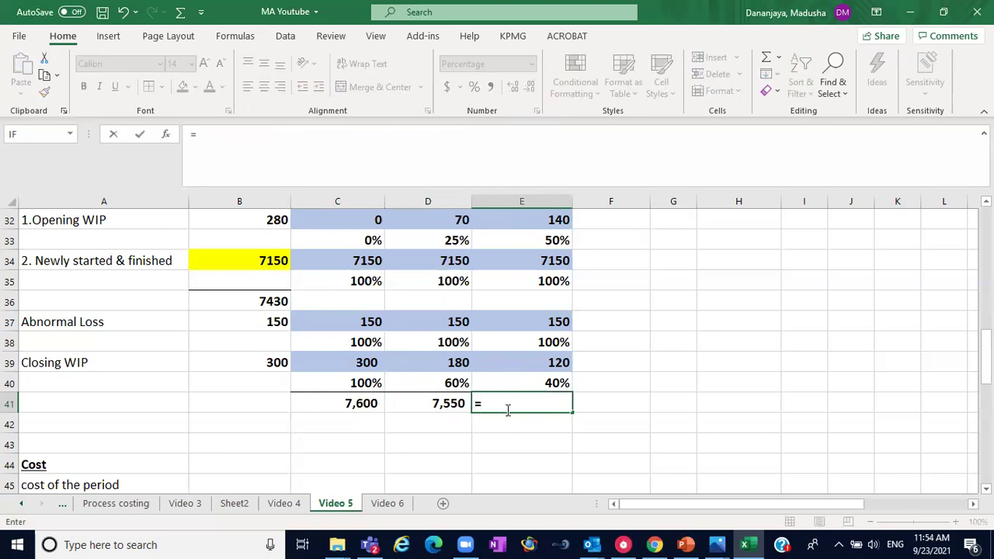
left_click(541, 220)
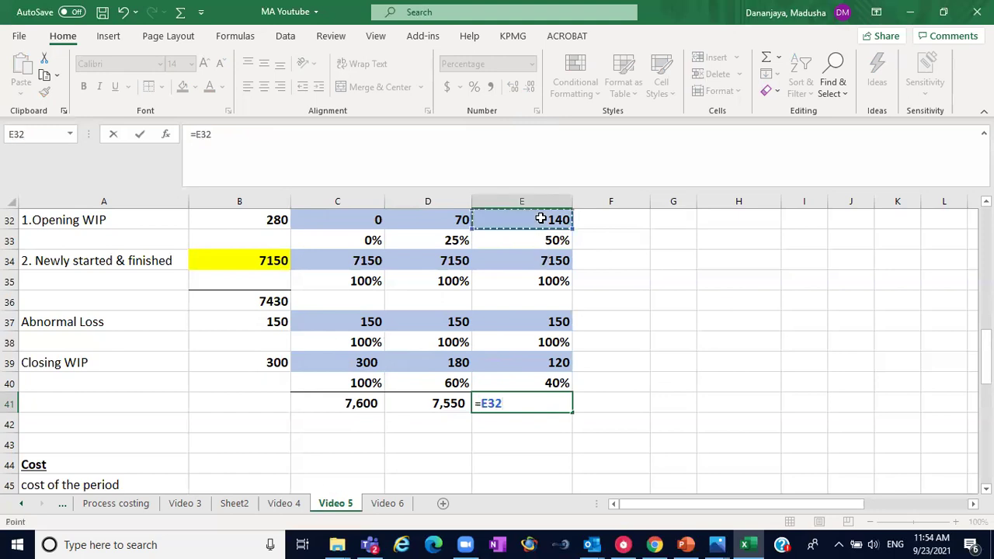
type("+")
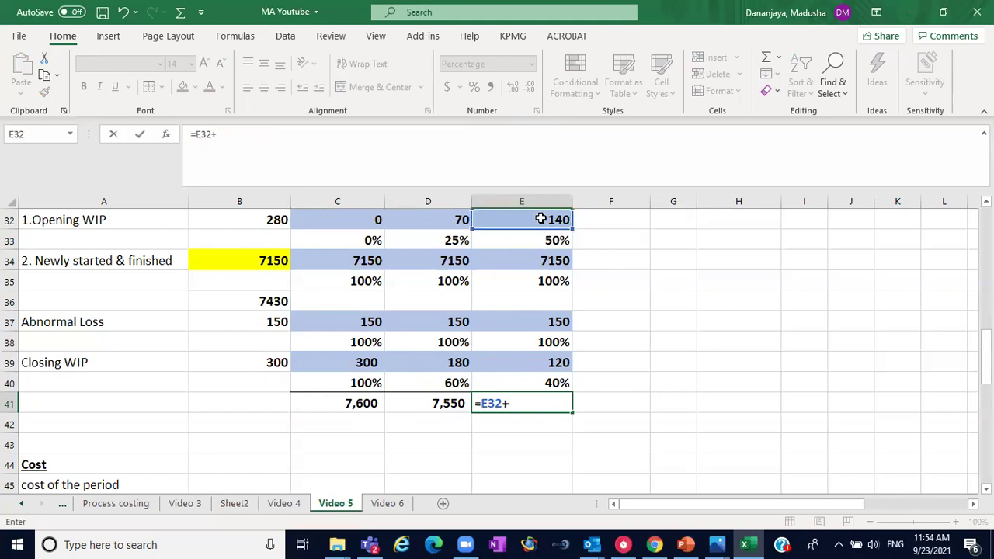
left_click(544, 266)
type("+")
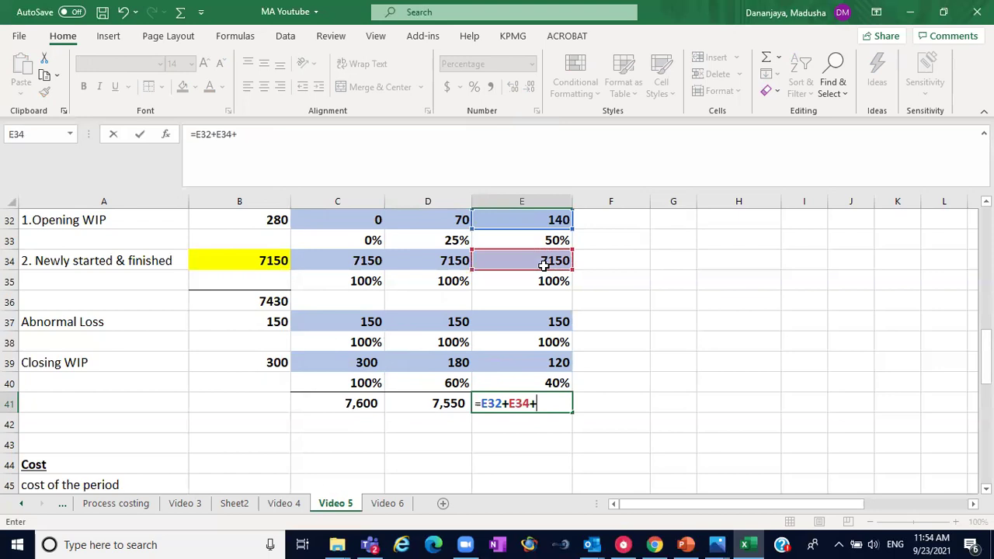
left_click(525, 315)
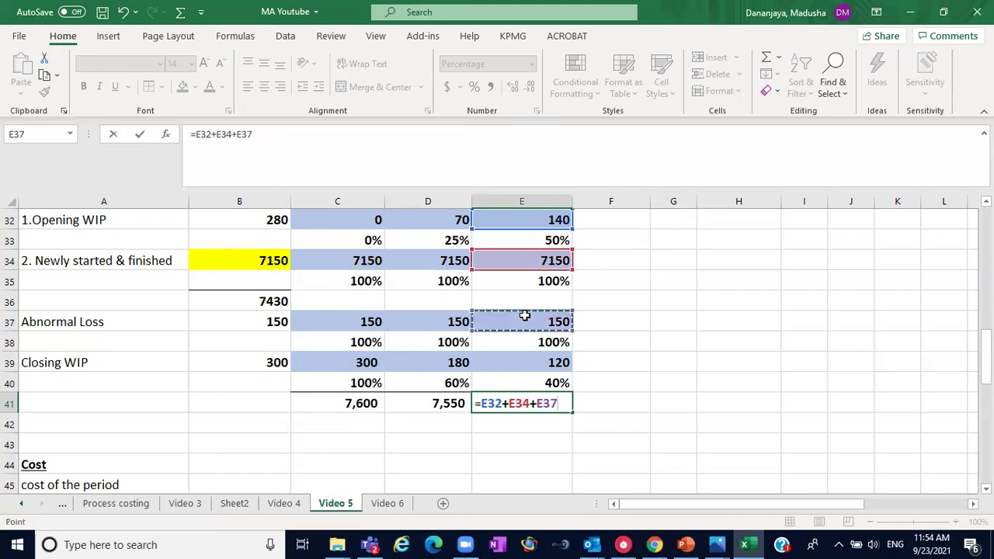
type("+")
left_click(521, 359)
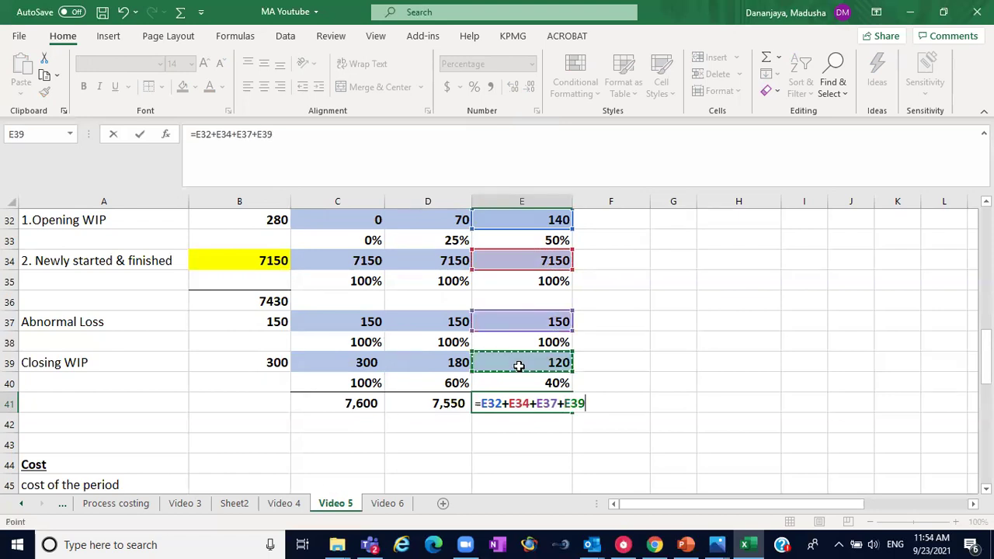
key("Return")
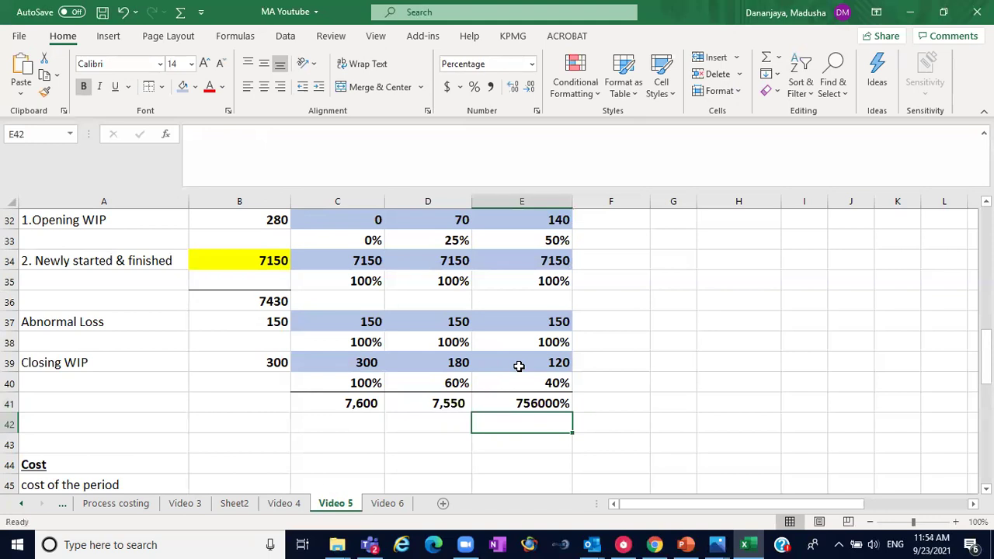
Apply the General number format to the equivalent unit totals in E41, D41 and C41
left_click(546, 401)
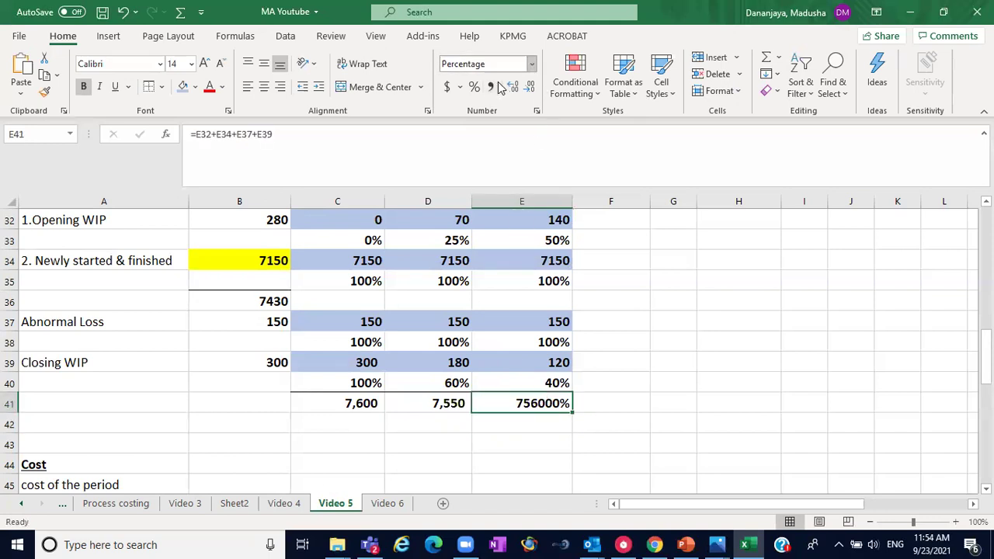
left_click(531, 64)
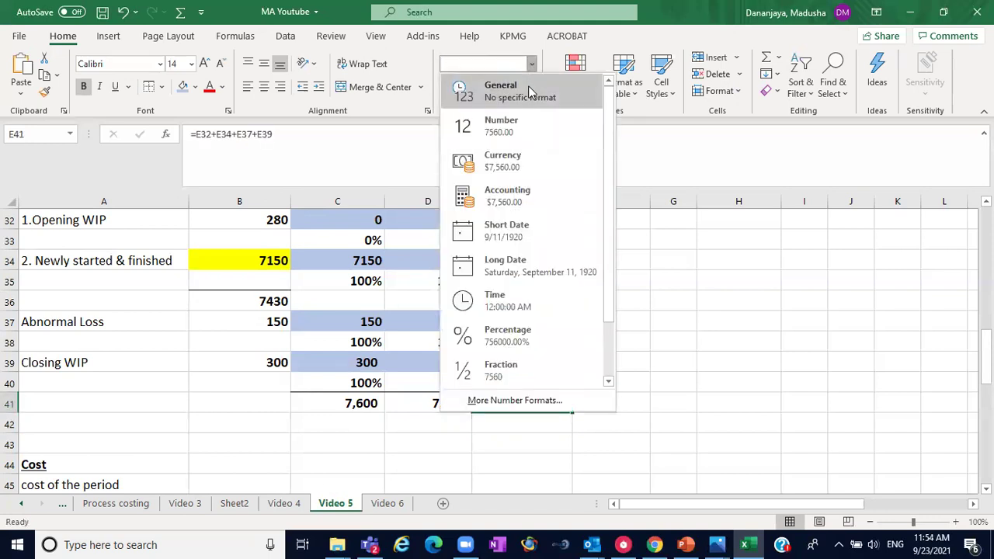
left_click(528, 87)
left_click(435, 401)
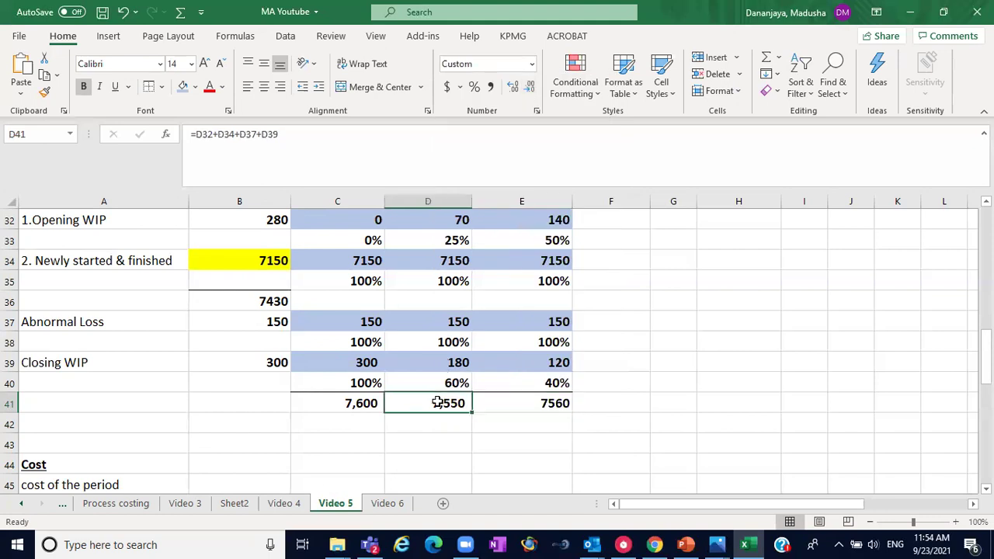
left_click(531, 63)
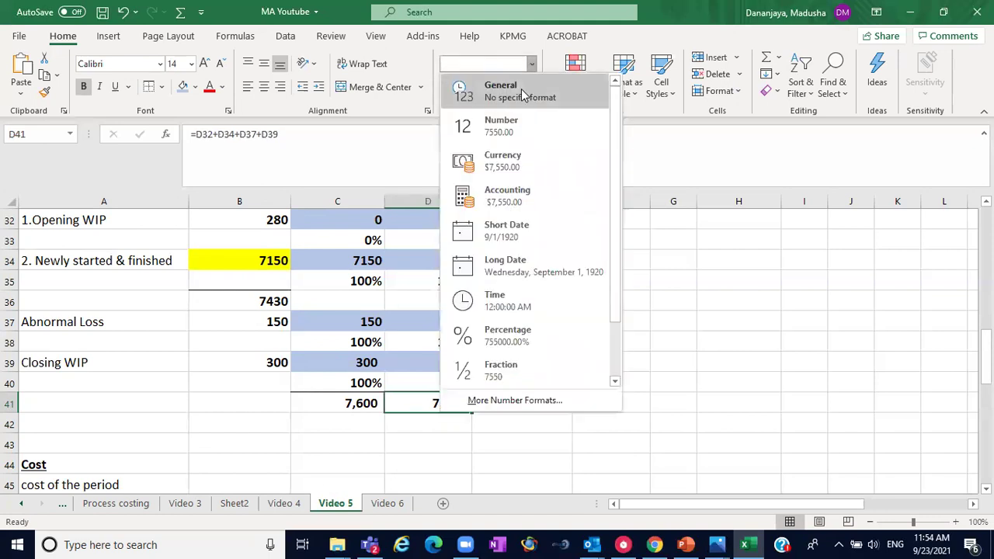
left_click(526, 96)
left_click(326, 402)
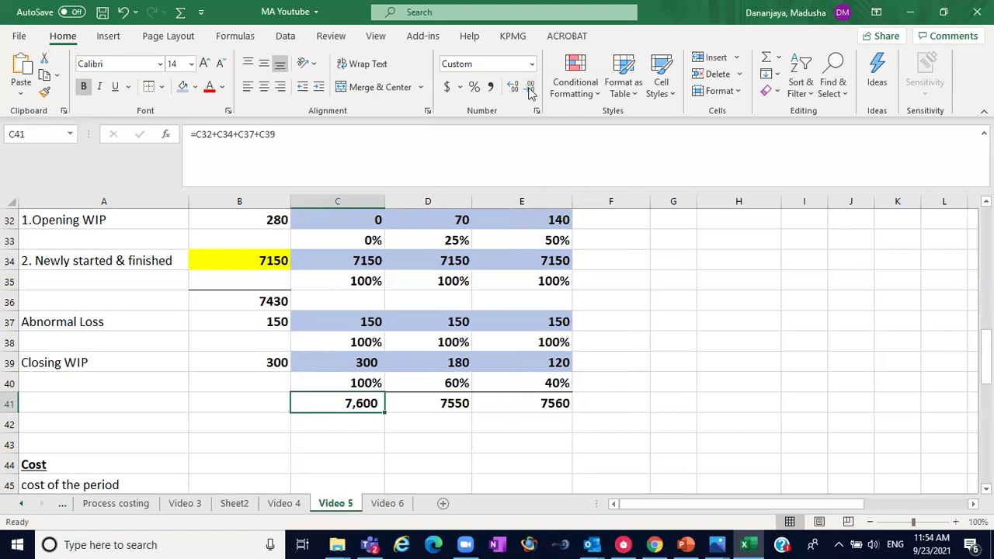
left_click(531, 64)
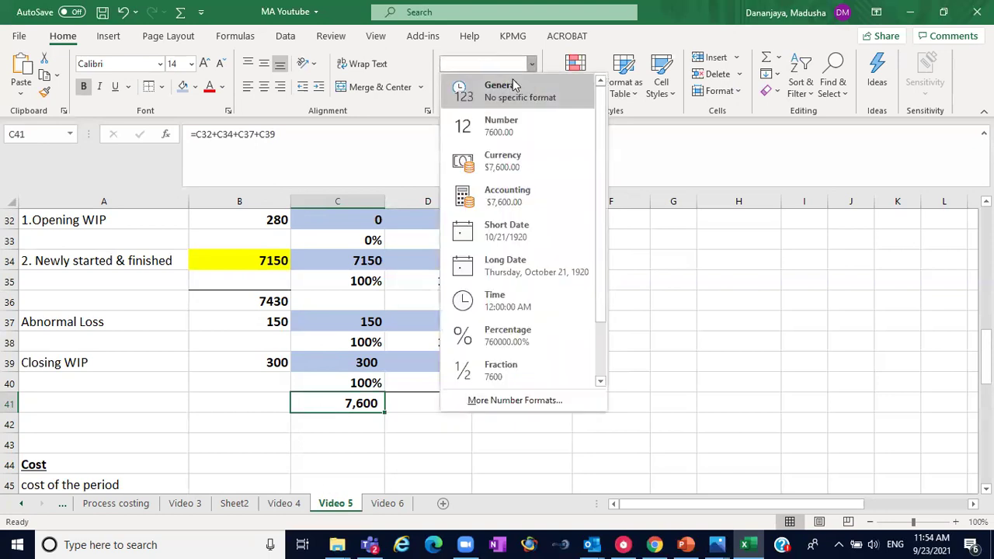
left_click(513, 86)
left_click(635, 378)
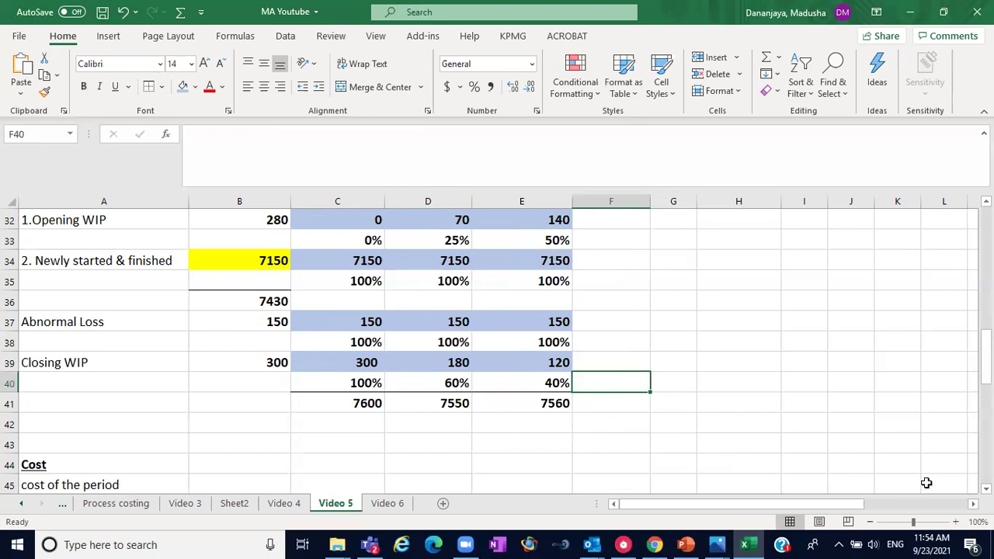
Enter the D/M cost from D17 of the February process account as the material cost of the period in C45
left_click(986, 489)
left_click(986, 488)
left_click(985, 488)
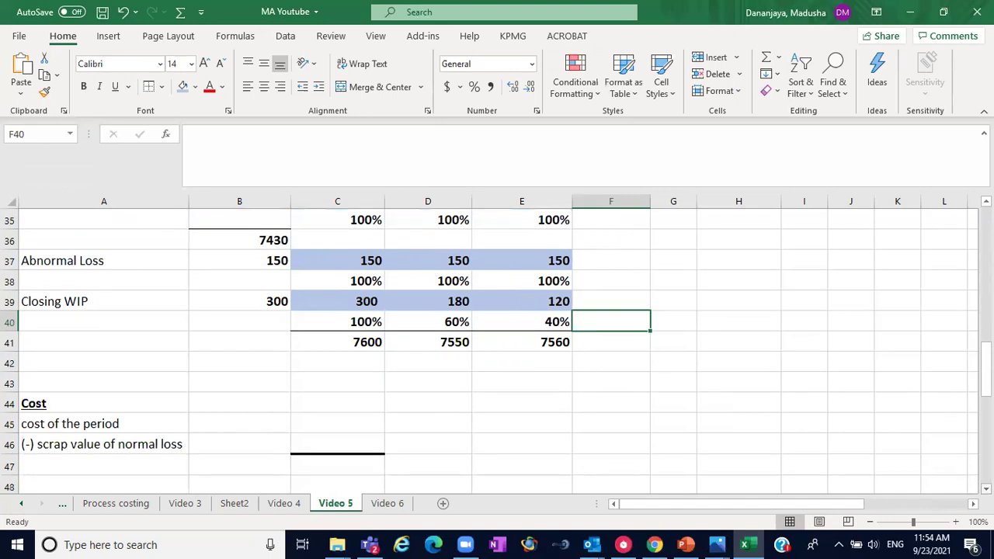
left_click(985, 488)
left_click(985, 488)
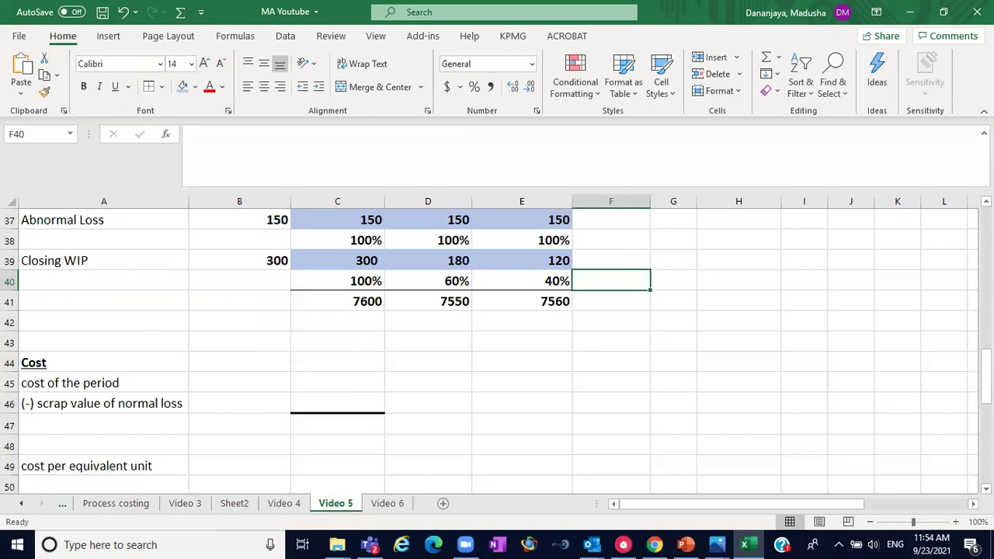
left_click(357, 386)
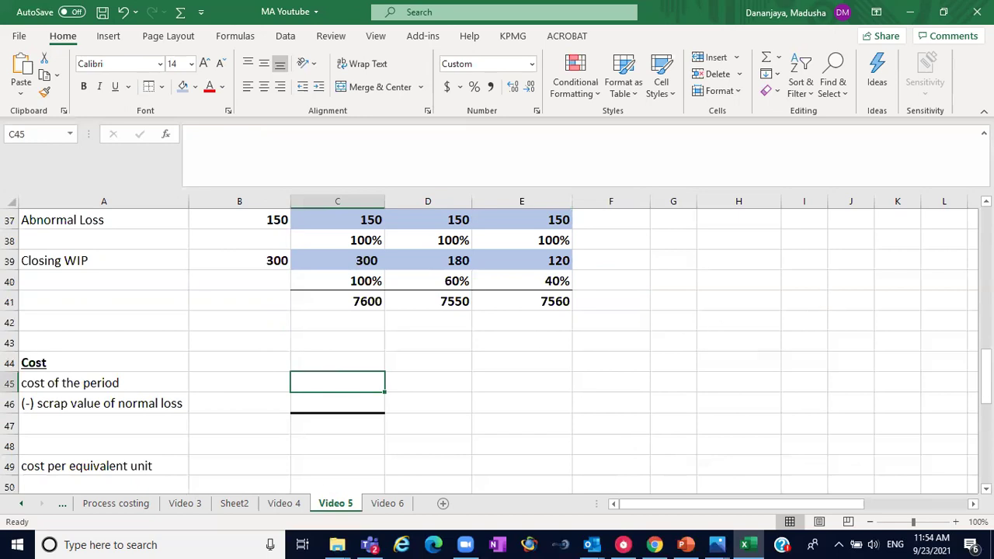
scroll(497, 342, "up", 9)
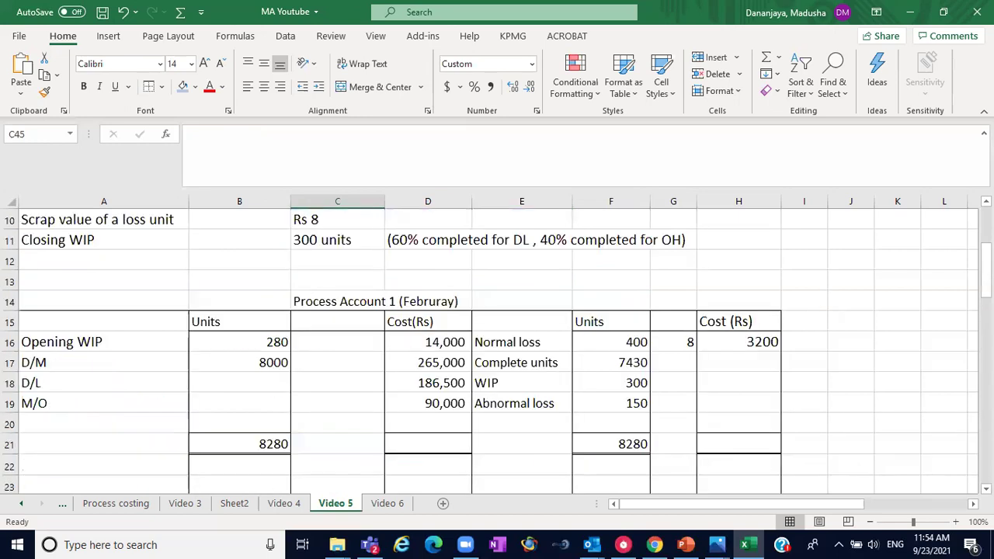
left_click(437, 343)
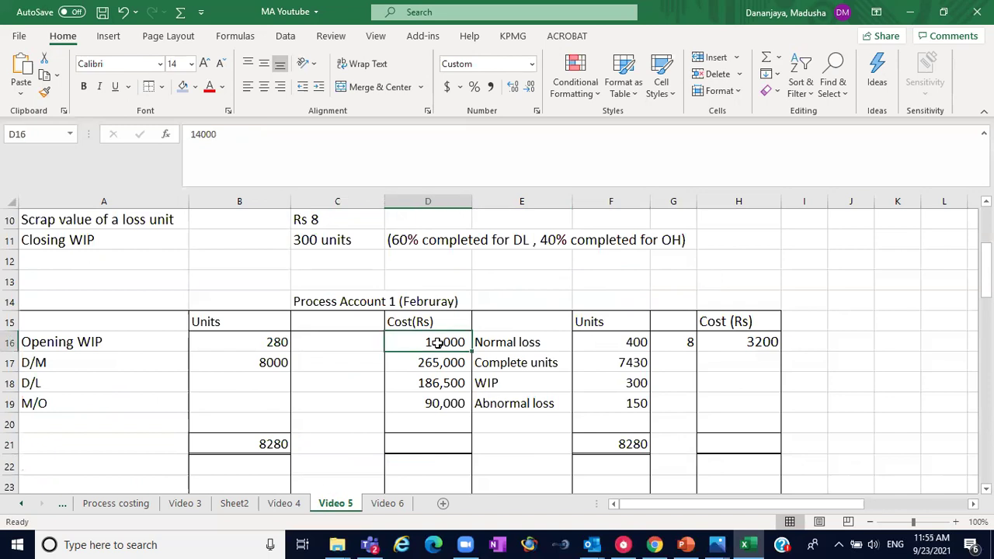
left_click(437, 356)
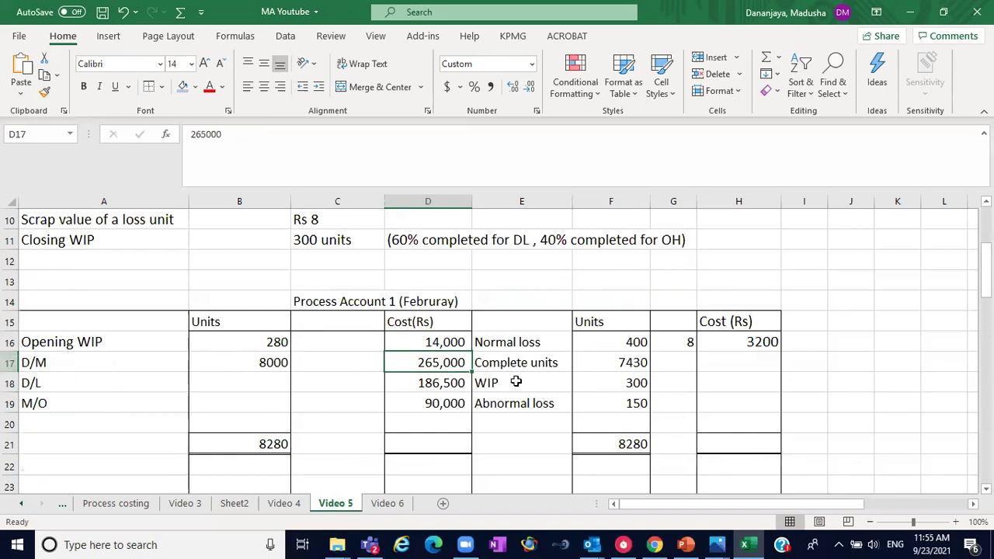
scroll(350, 383, "down", 9)
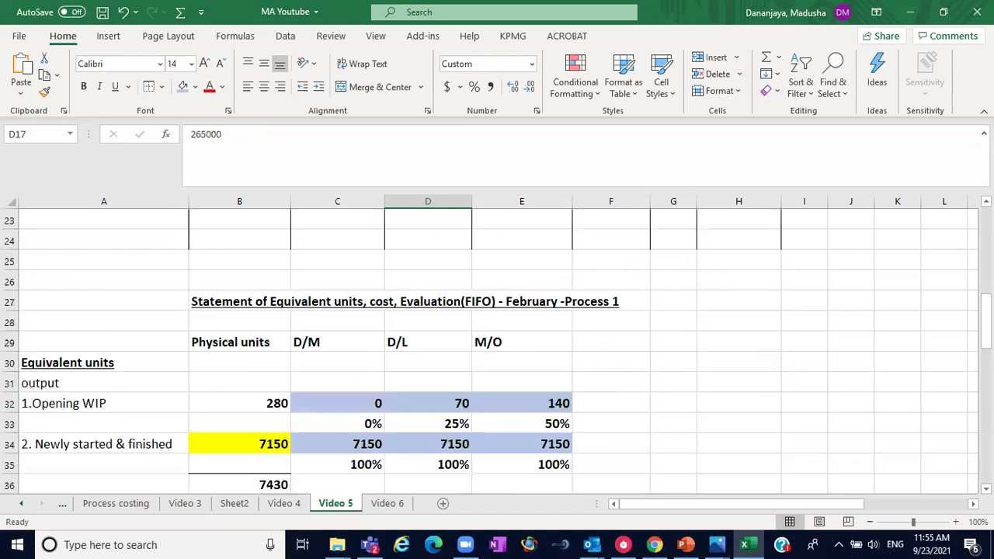
left_click(322, 399)
left_click(314, 385)
type("2")
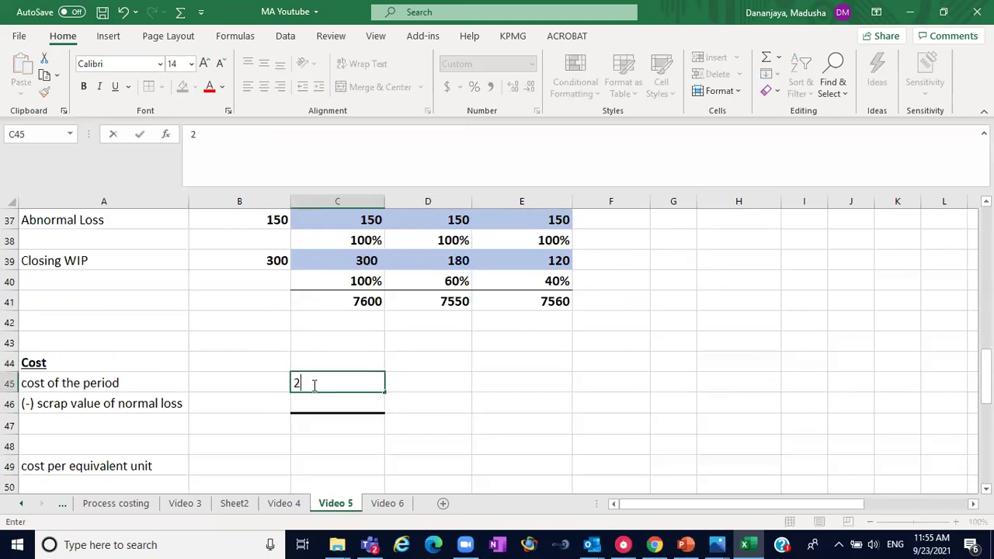
Enter the cost of the period in row 45: 265000 in C45, 186500 in D45 and 90000 in E45
type("65000")
left_click(417, 385)
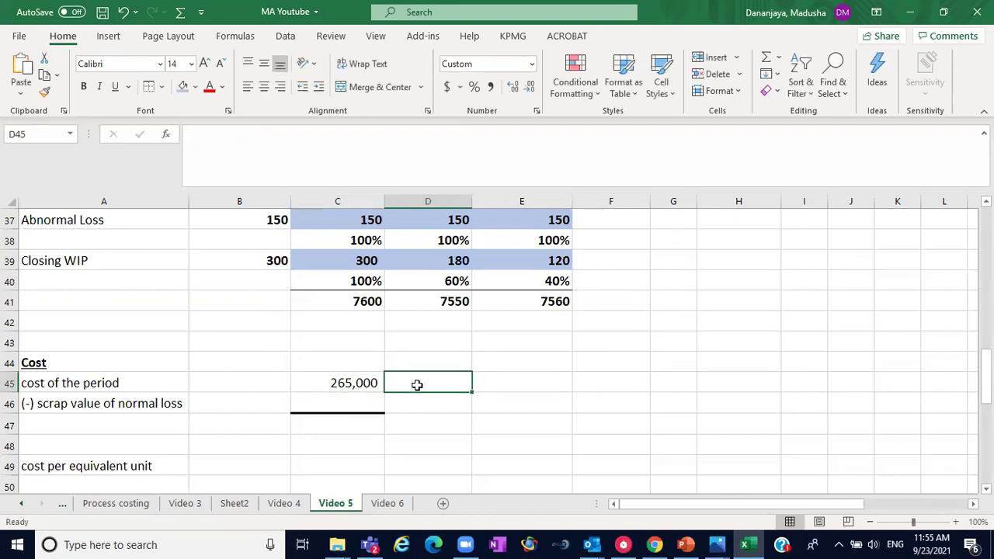
scroll(936, 318, "up", 5)
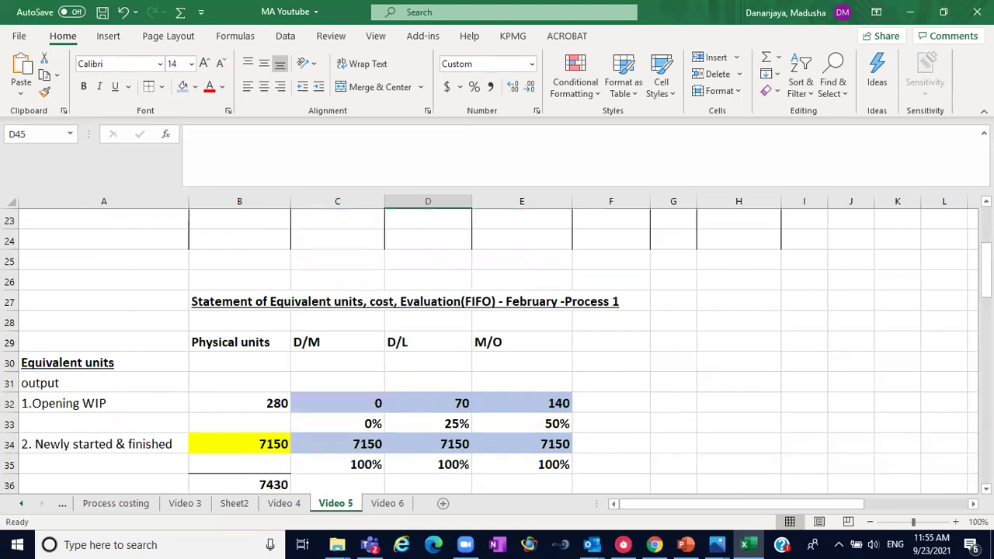
scroll(734, 345, "up", 4)
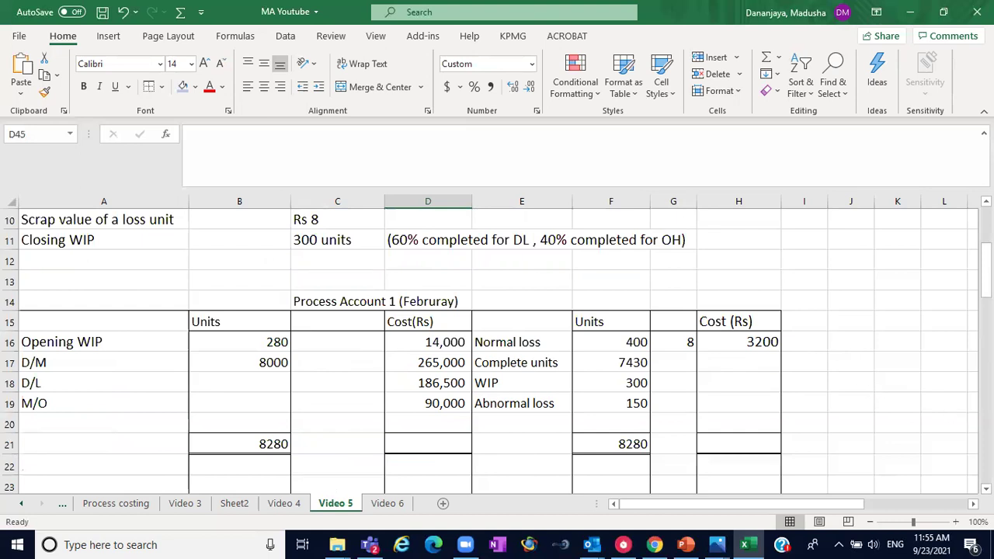
scroll(451, 373, "down", 9)
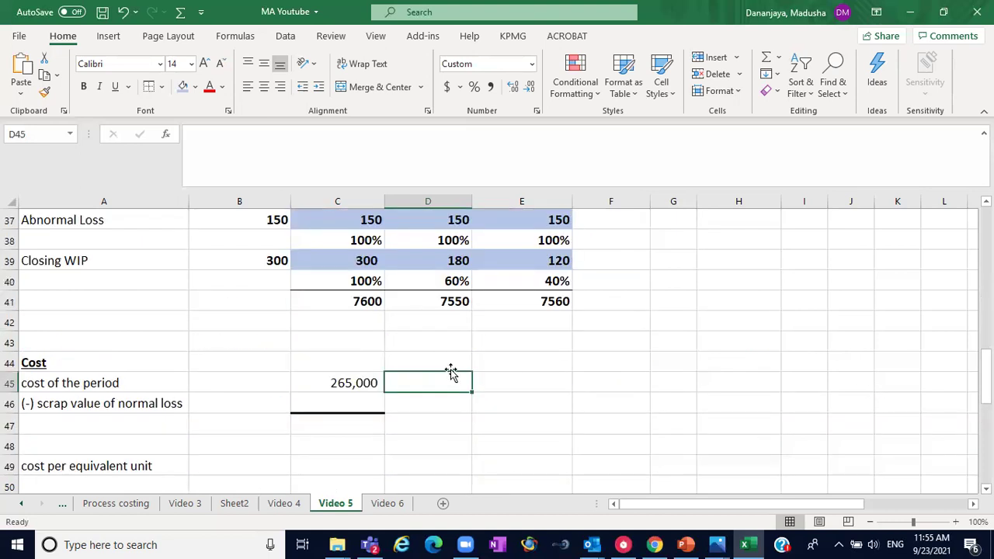
type("186500")
left_click(525, 377)
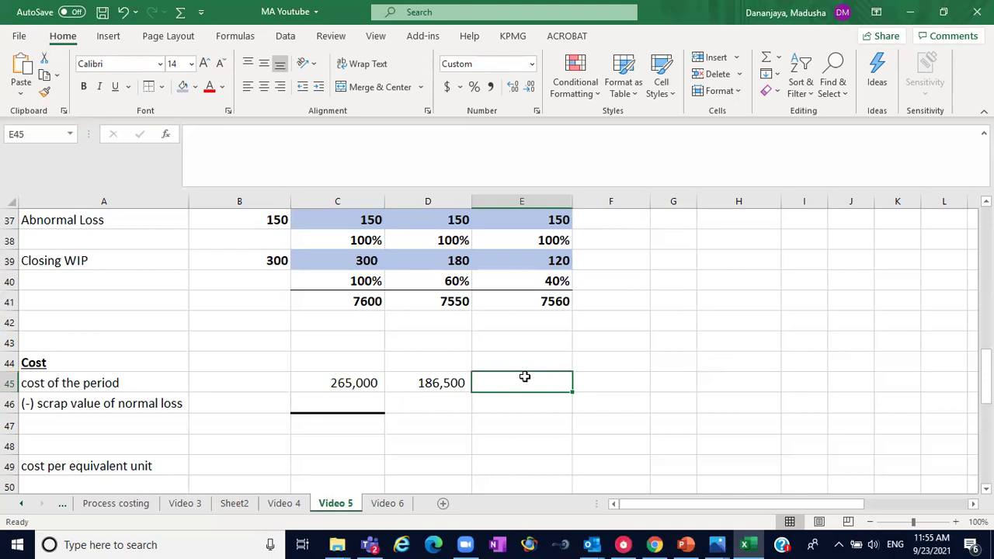
type("90000")
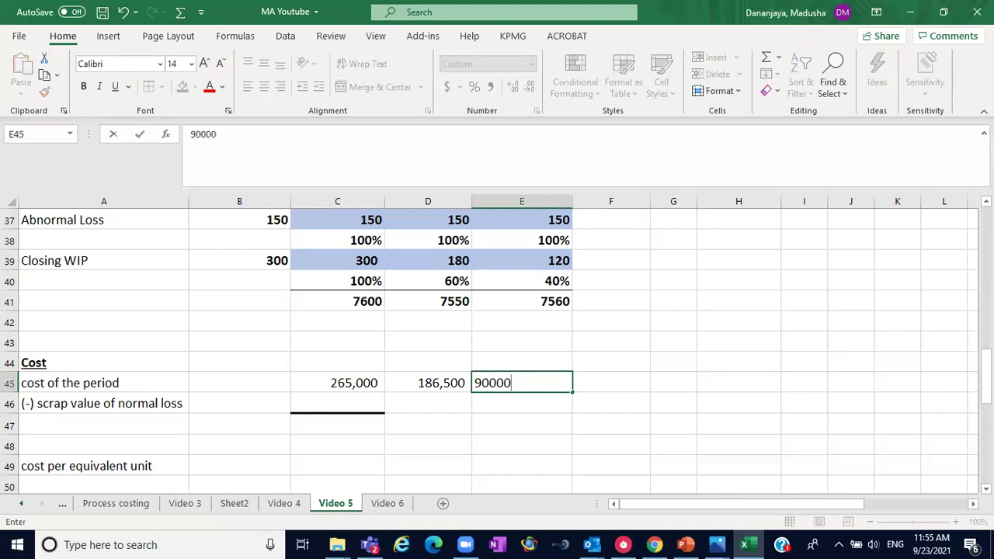
scroll(497, 341, "up", 9)
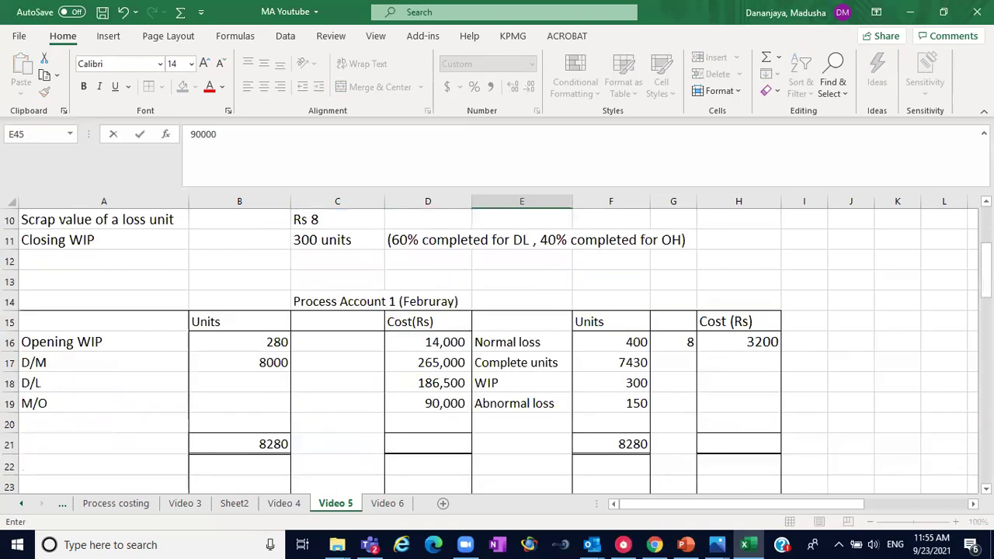
scroll(501, 399, "down", 9)
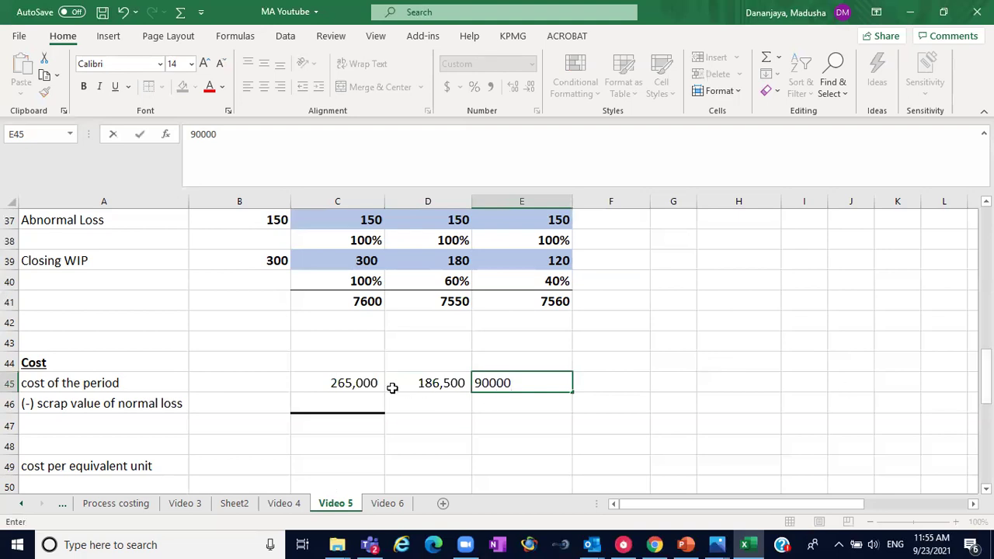
Enter the scrap value of normal loss in C46 as a deduction of -3200, based on the process account
left_click(334, 412)
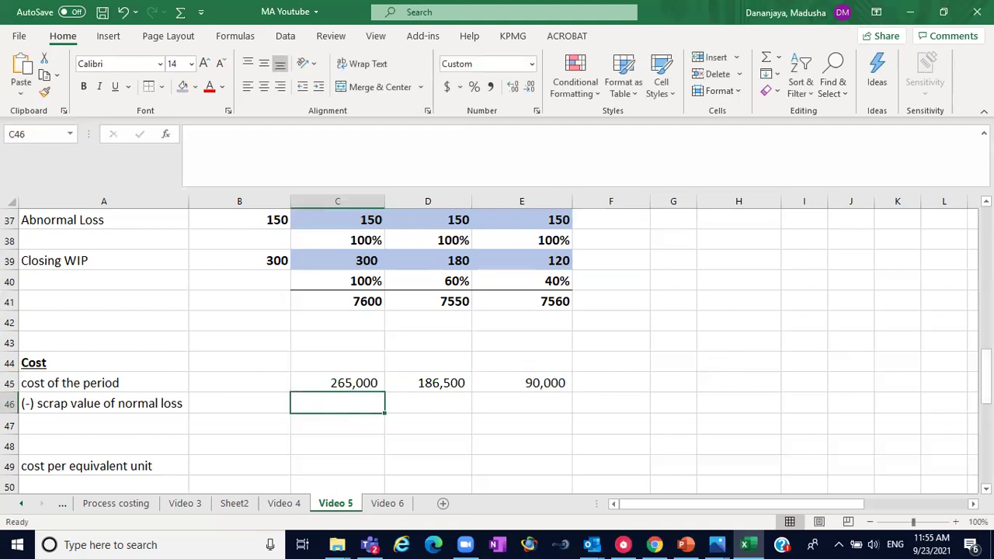
scroll(498, 342, "up", 9)
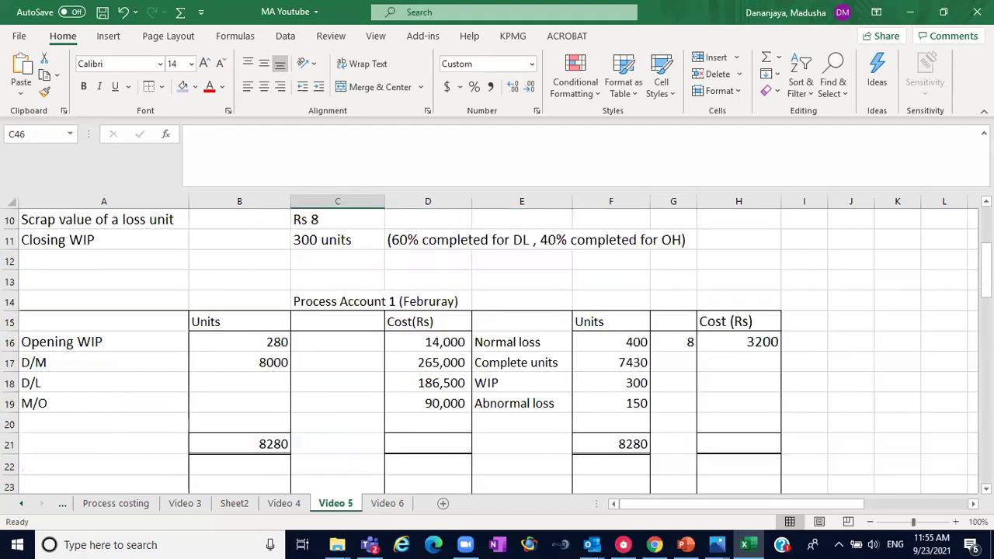
scroll(878, 384, "down", 9)
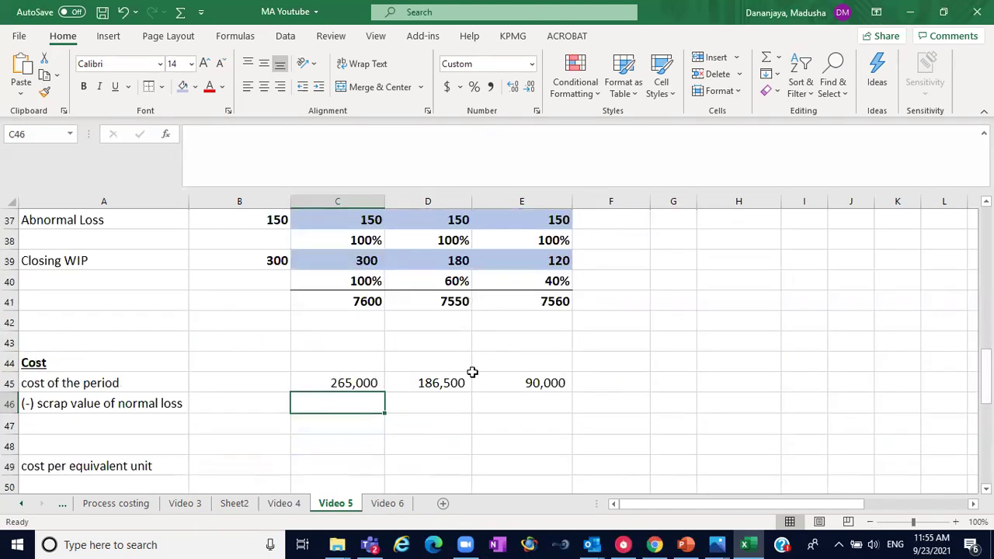
type("3200")
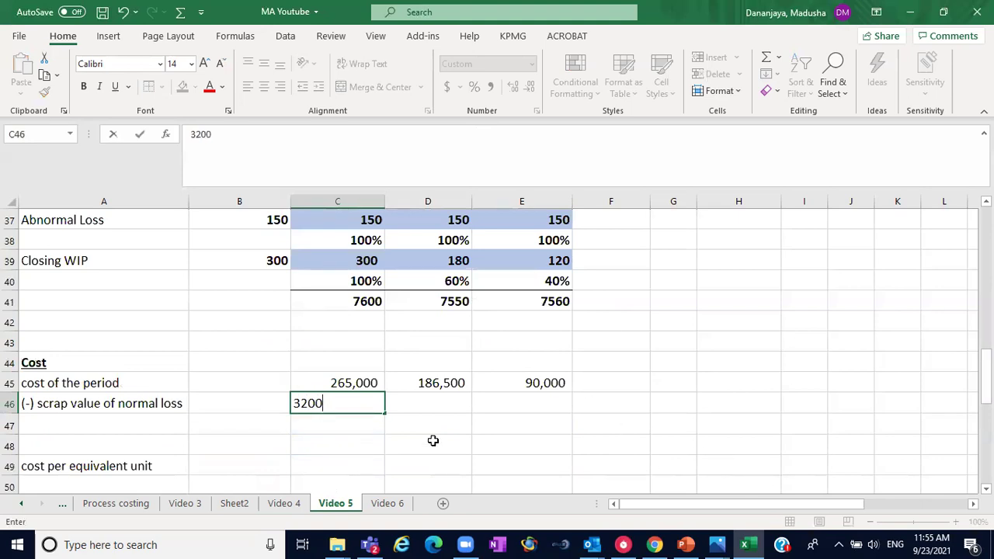
left_click(457, 451)
left_click(359, 404)
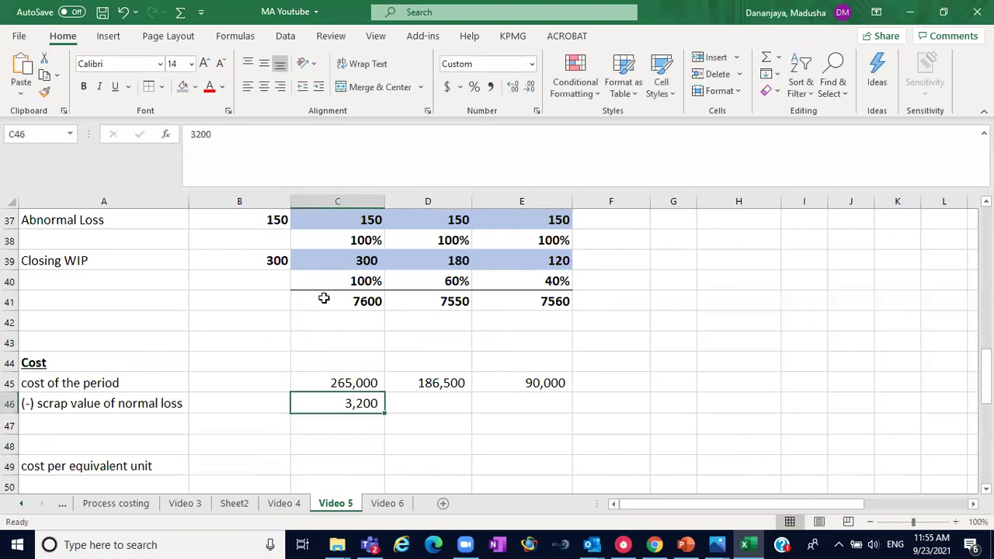
left_click(192, 134)
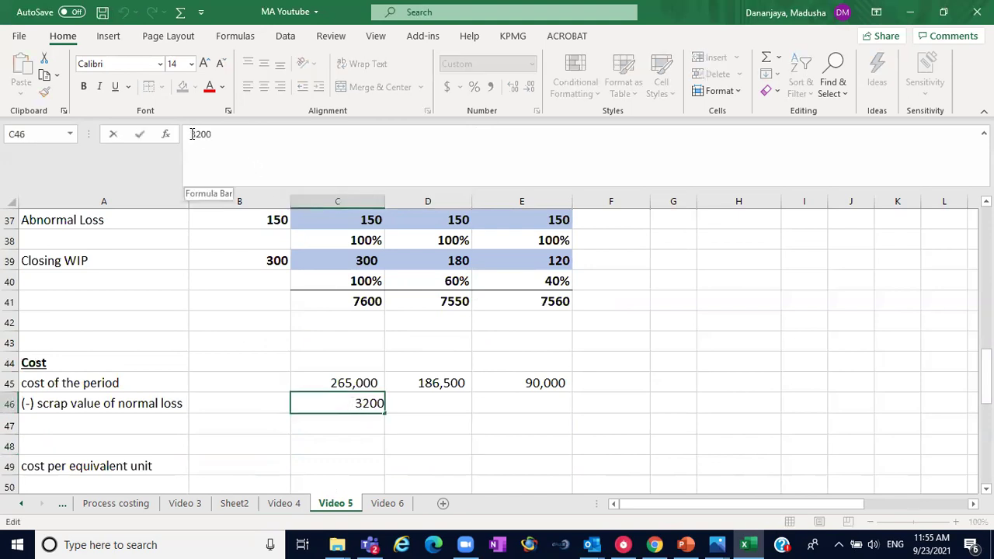
type("-")
key("Return")
left_click(469, 403)
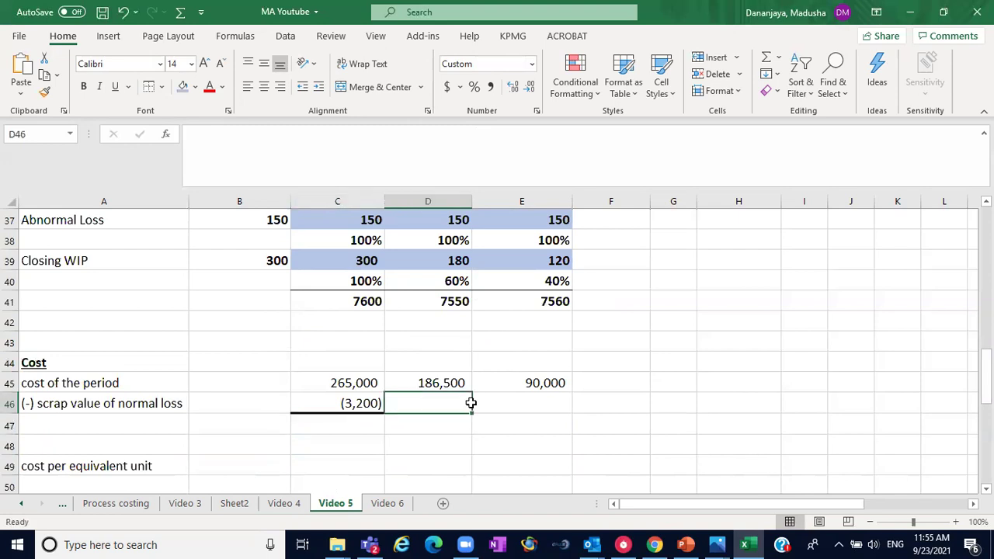
Total the direct material cost less scrap value in C47 with AutoSum
left_click(356, 422)
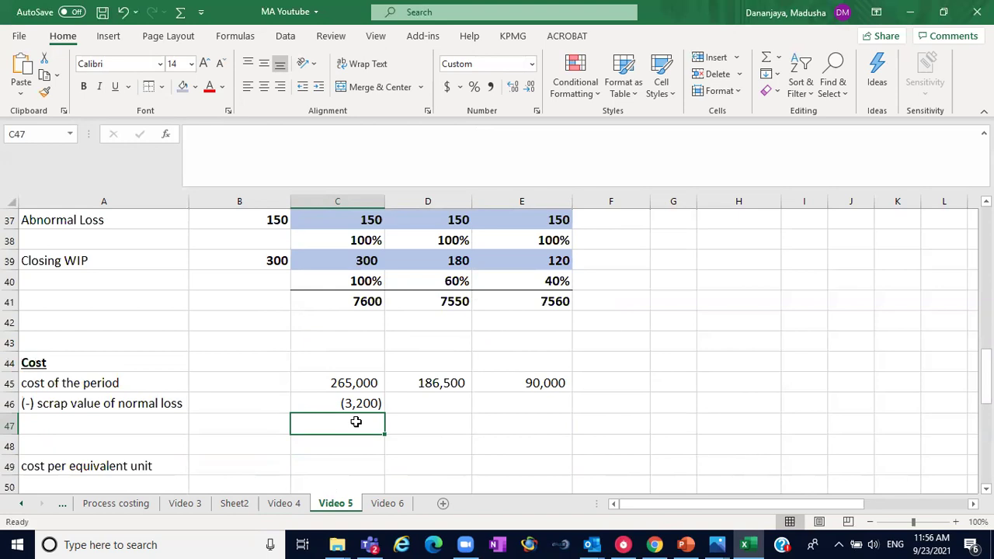
type("=")
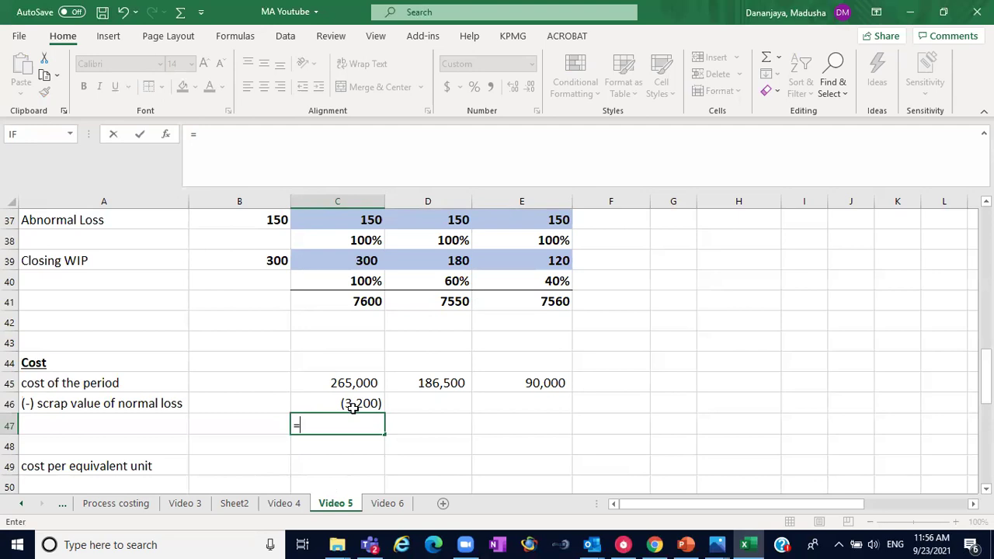
key("BackSpace")
key("Escape")
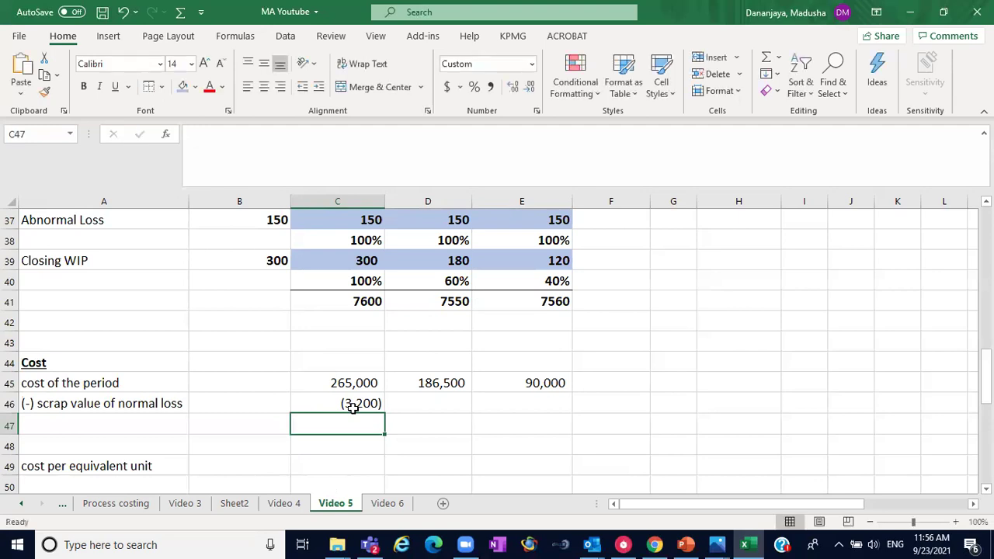
key("alt+equal")
key("Return")
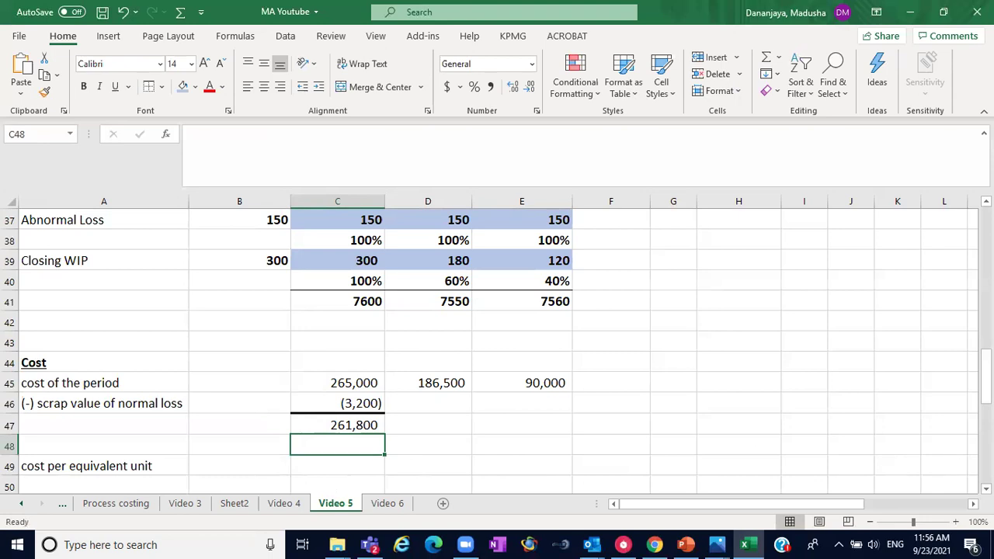
Apply a medium solid top border to cells D47:E47
scroll(497, 350, "down", 2)
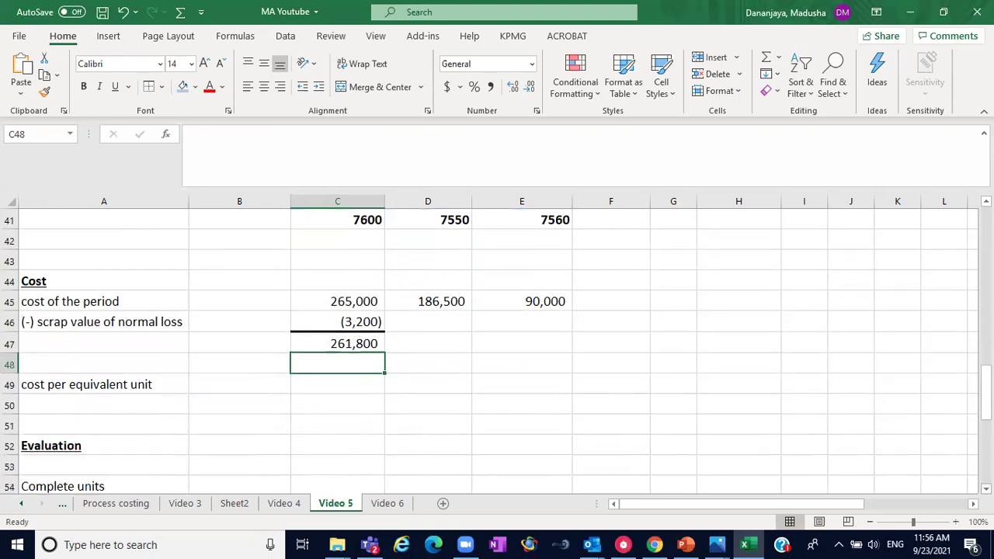
left_click(337, 387)
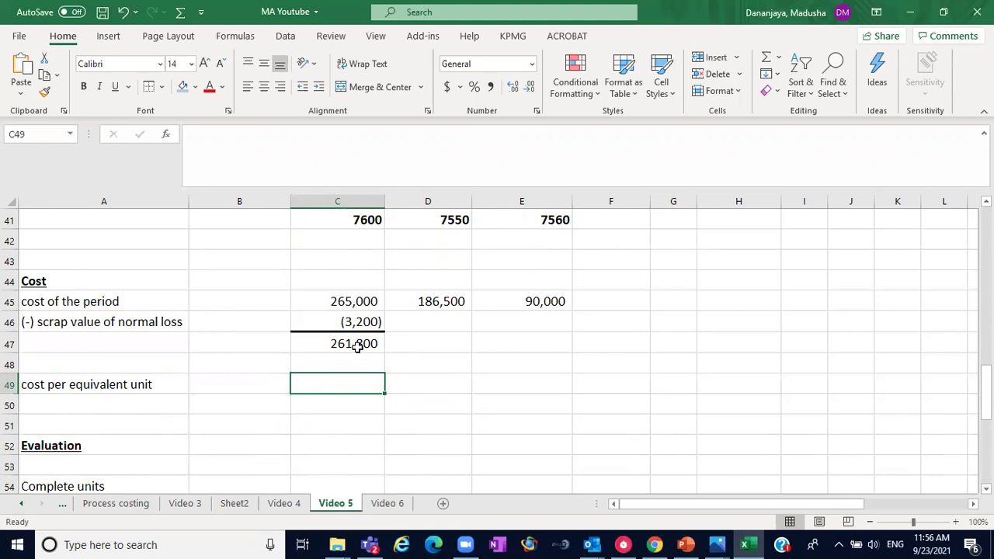
left_click_drag(422, 336, 521, 342)
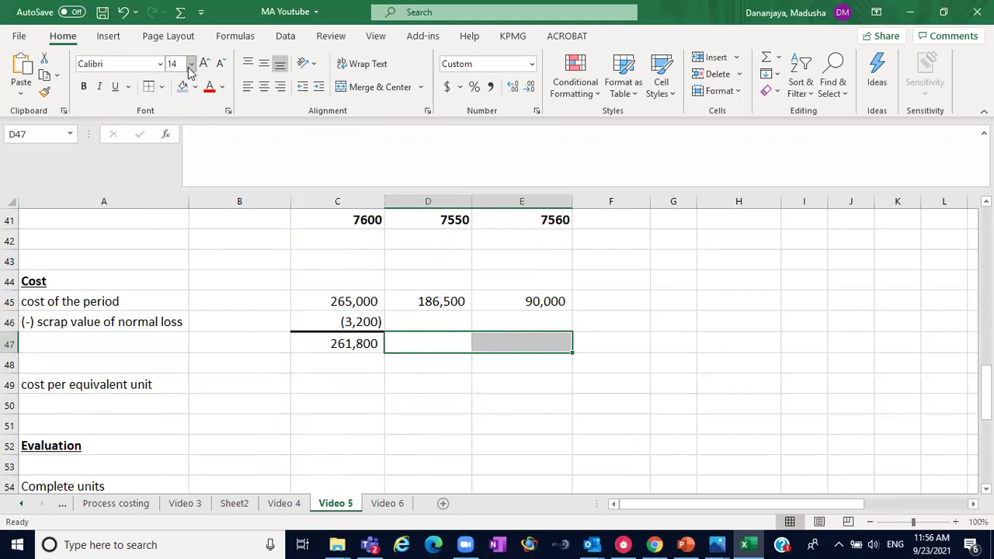
left_click(161, 86)
mouse_move(224, 501)
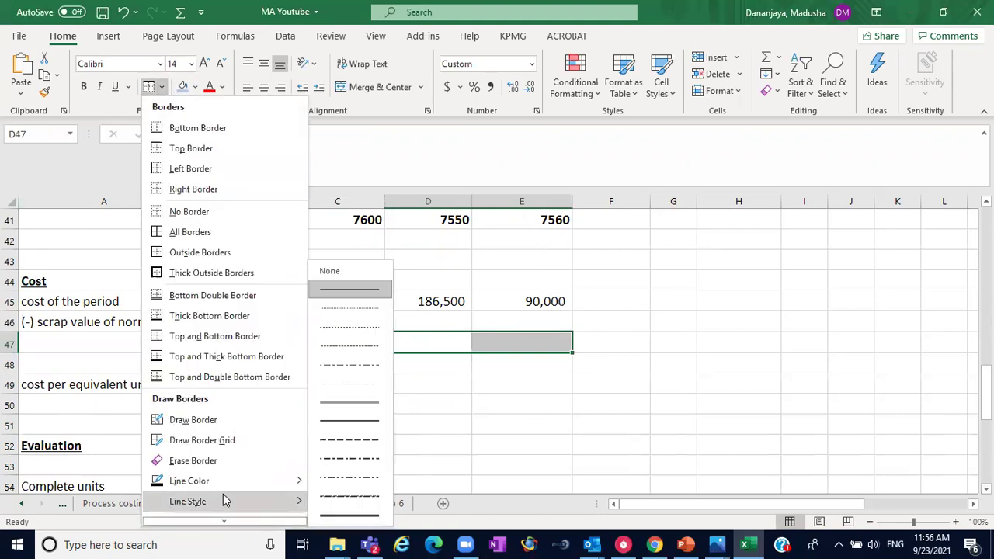
left_click(256, 517)
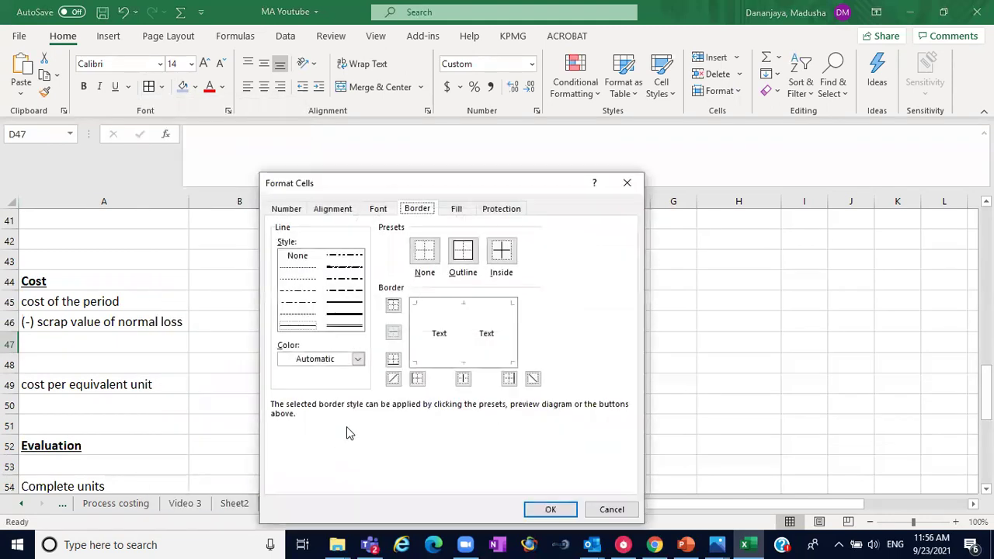
left_click(347, 302)
left_click(447, 305)
left_click(547, 509)
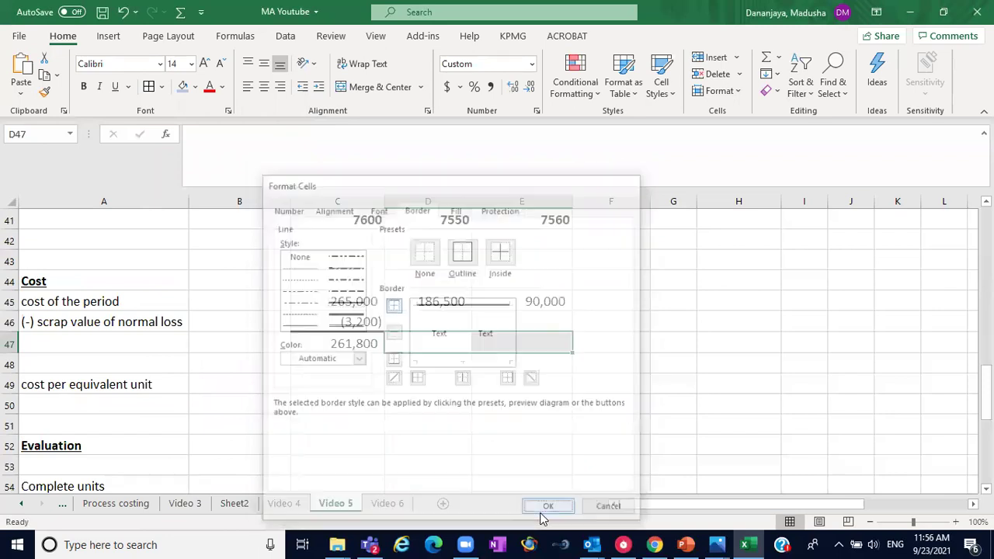
left_click(623, 422)
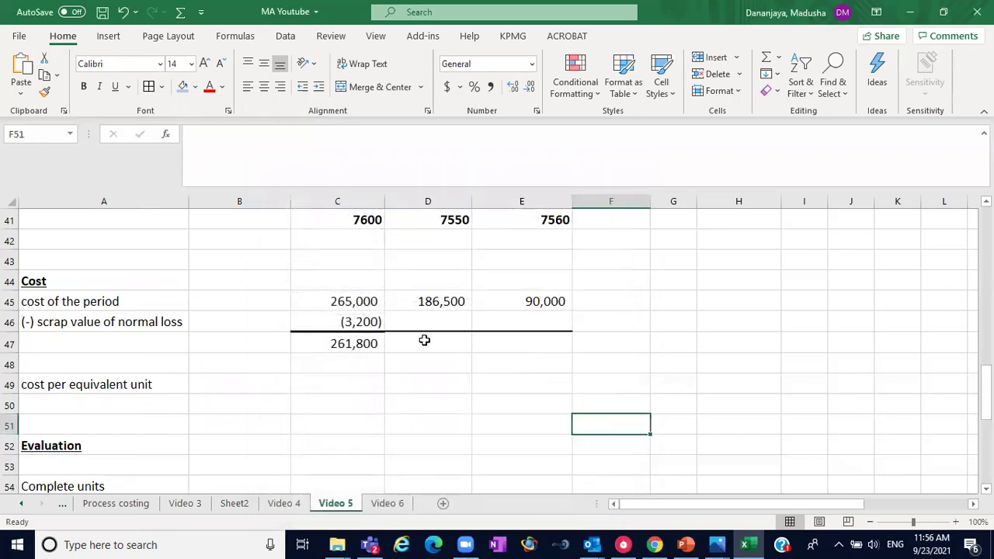
Apply a thick solid top border to the total cells D47:E47
left_click_drag(424, 340, 518, 337)
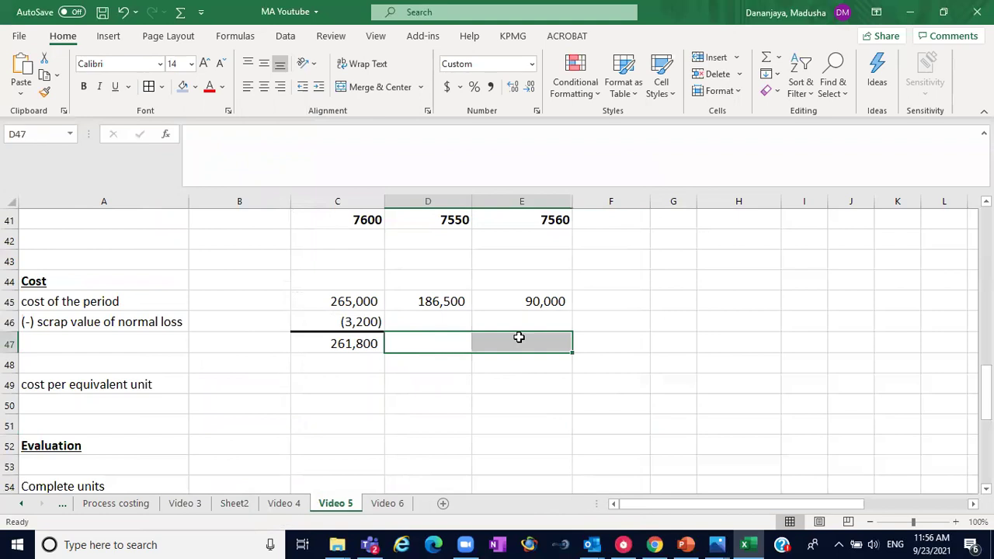
left_click(162, 86)
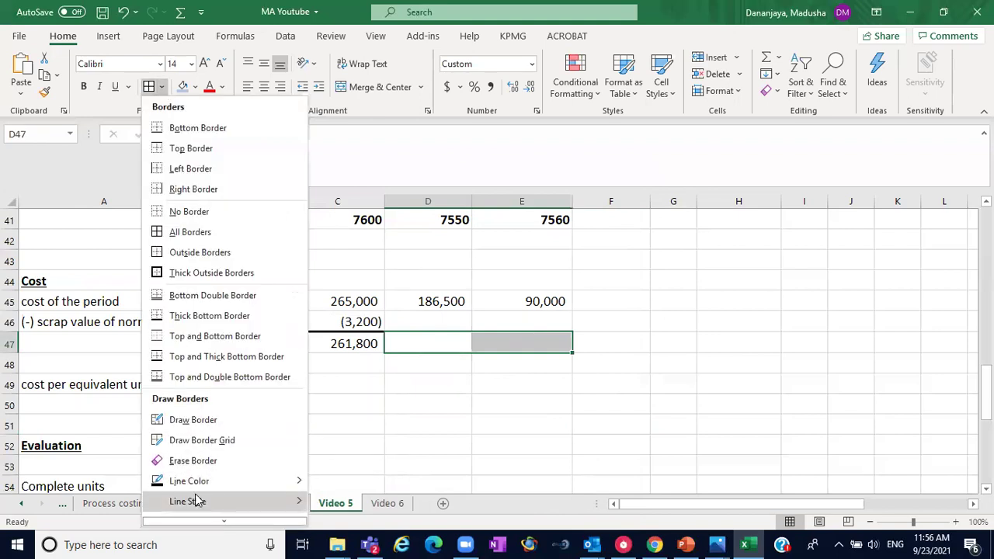
left_click(211, 516)
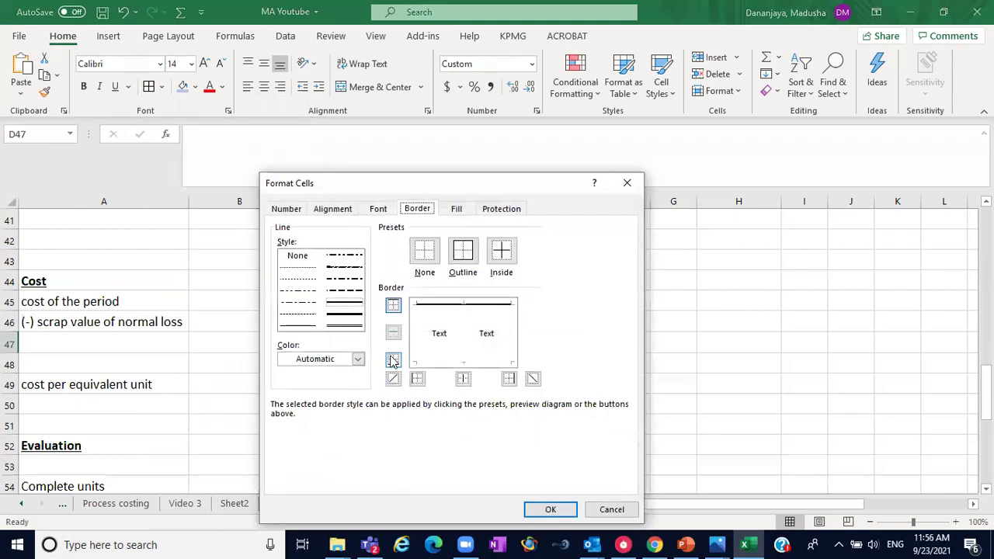
left_click(349, 315)
left_click(459, 303)
left_click(550, 509)
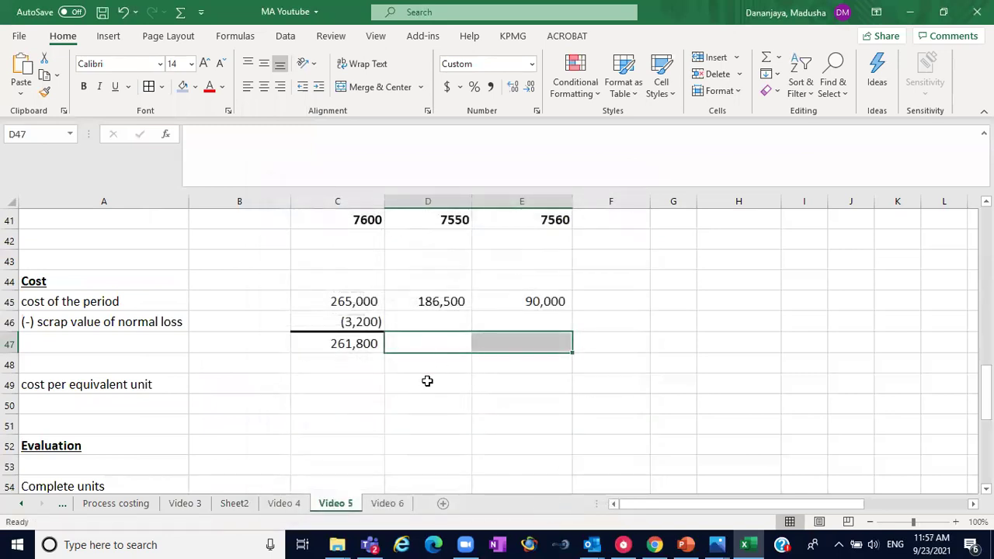
left_click(429, 385)
Total the D/L and M/O cost columns in D47 and E47 with AutoSum, using the range E45:E46 for E47
left_click(431, 352)
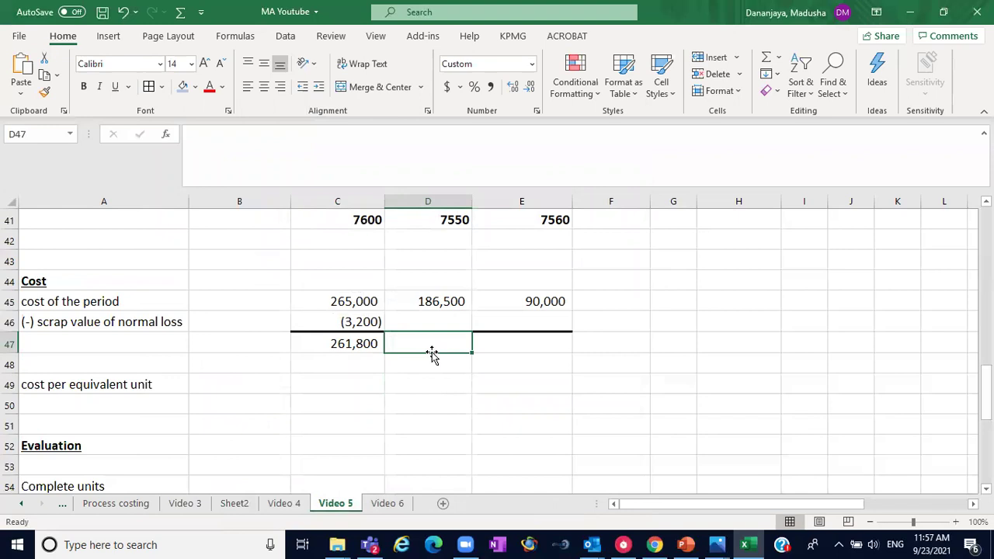
key("alt+equal")
key("Return")
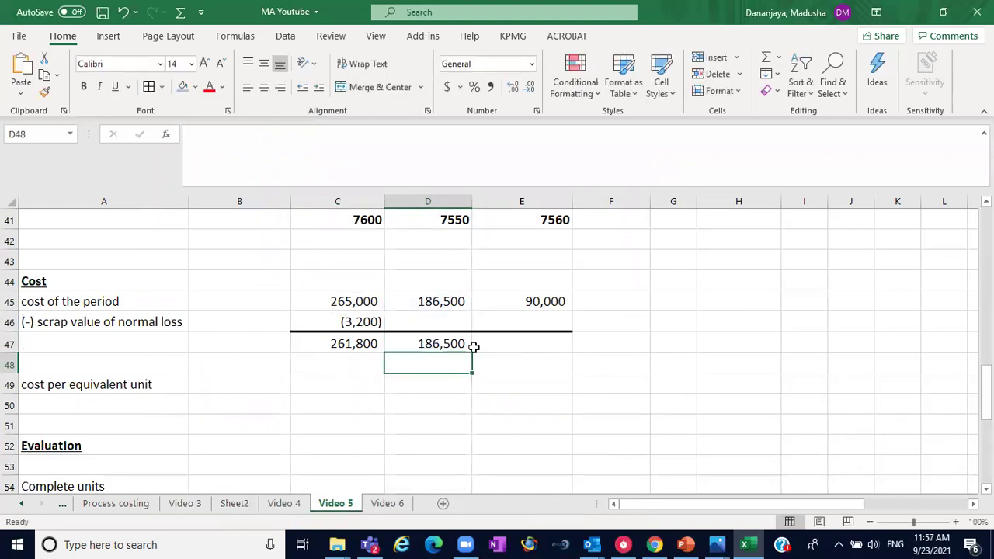
left_click(506, 342)
key("alt+equal")
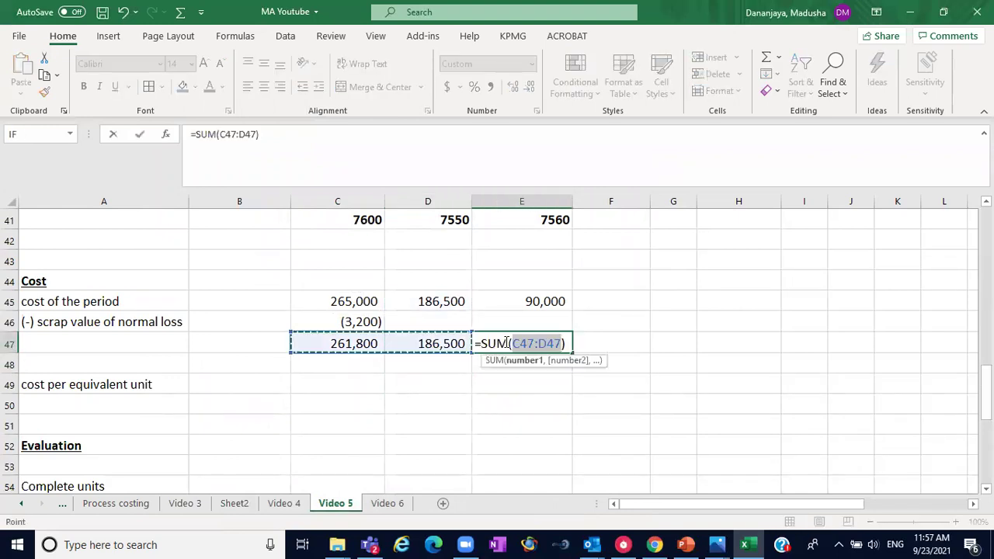
left_click_drag(543, 304, 547, 317)
key("Return")
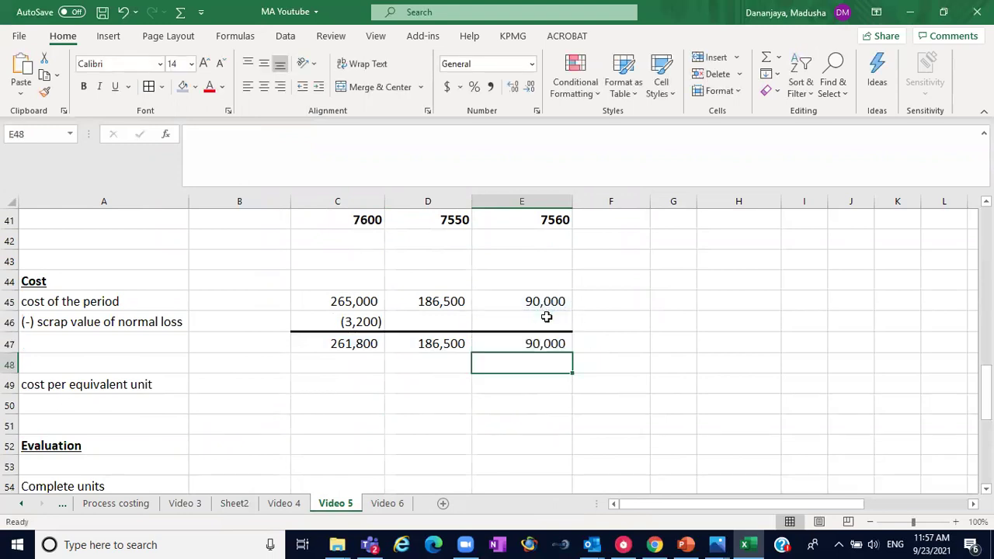
left_click(341, 391)
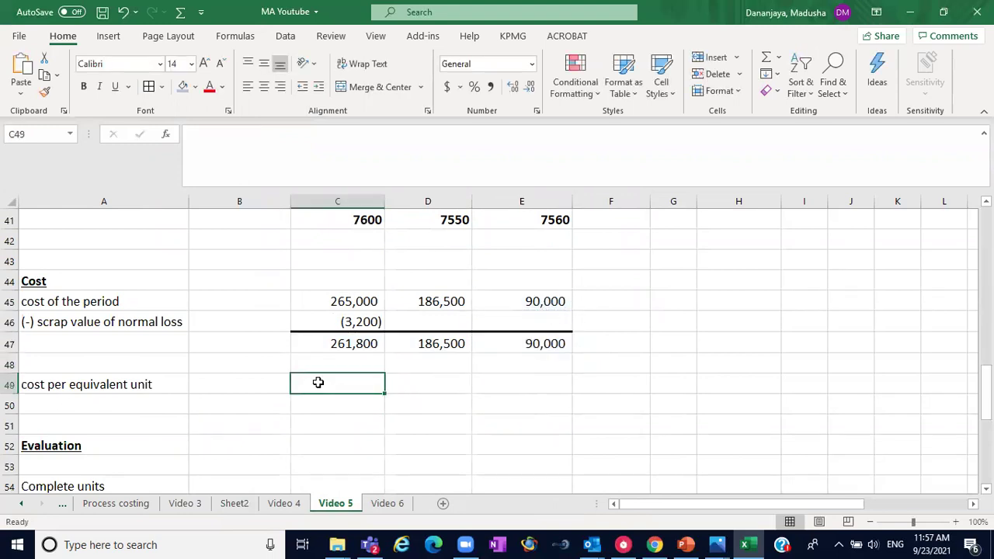
Examine the D/M equivalent units total in C41 and the net D/M cost in C47
scroll(486, 353, "up", 1)
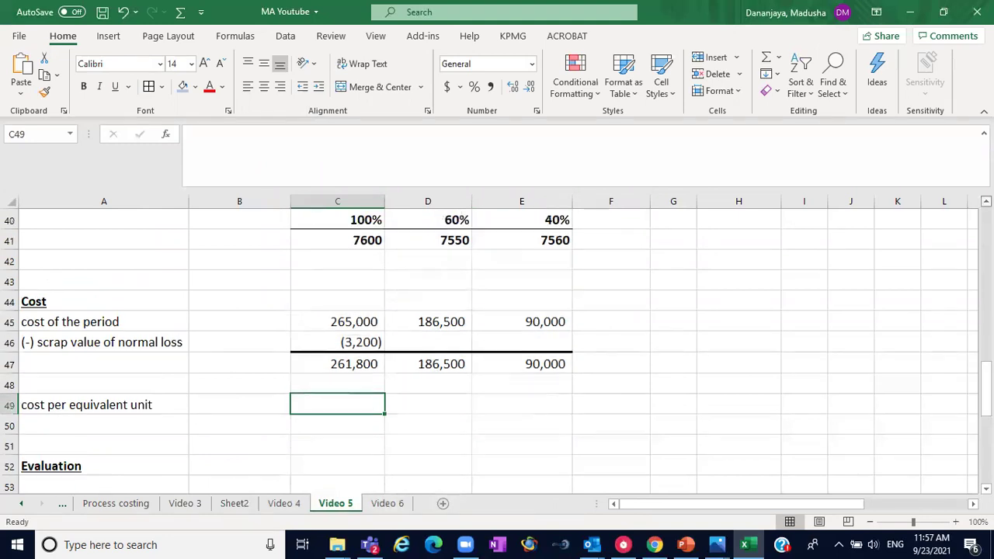
scroll(497, 345, "up", 3)
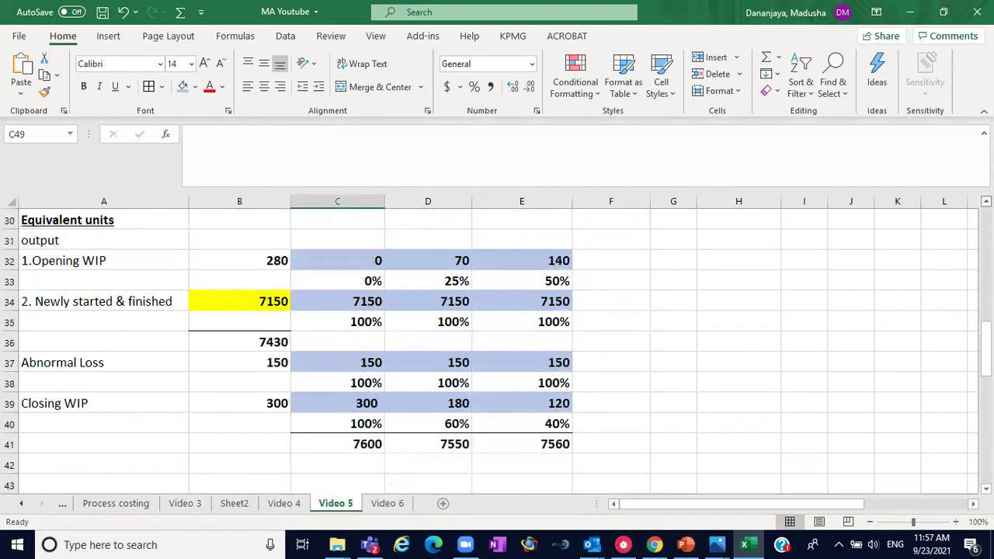
scroll(498, 350, "up", 1)
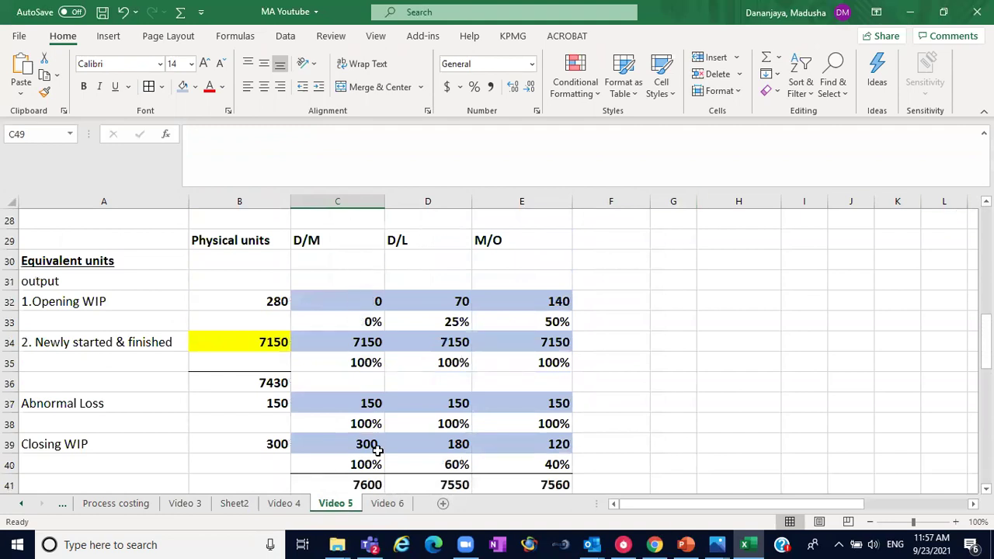
left_click(370, 484)
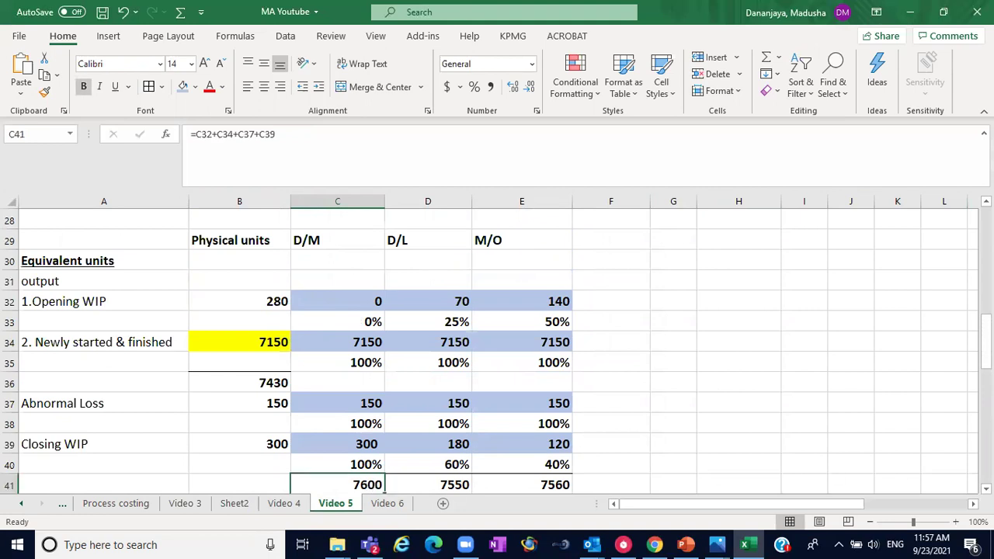
scroll(384, 488, "down", 3)
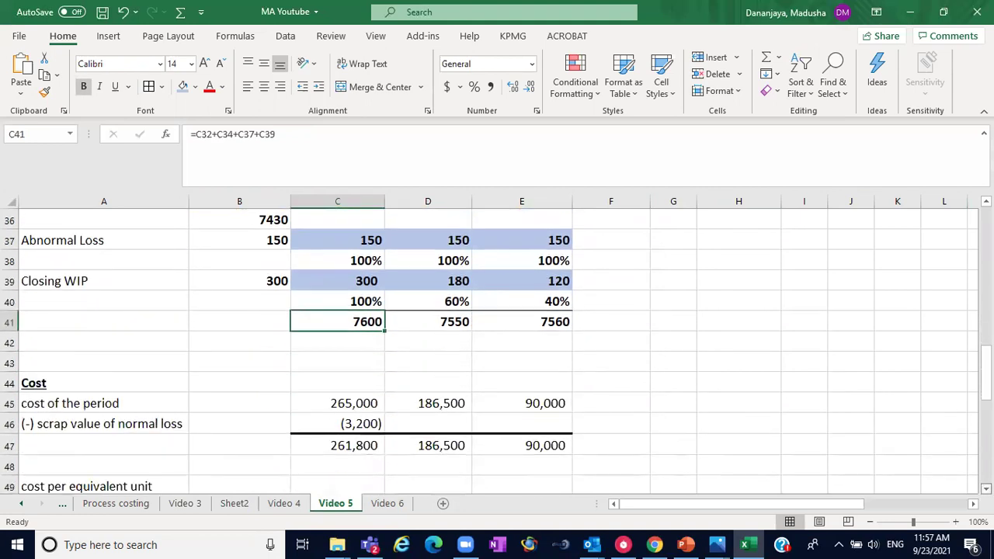
scroll(963, 482, "down", 1)
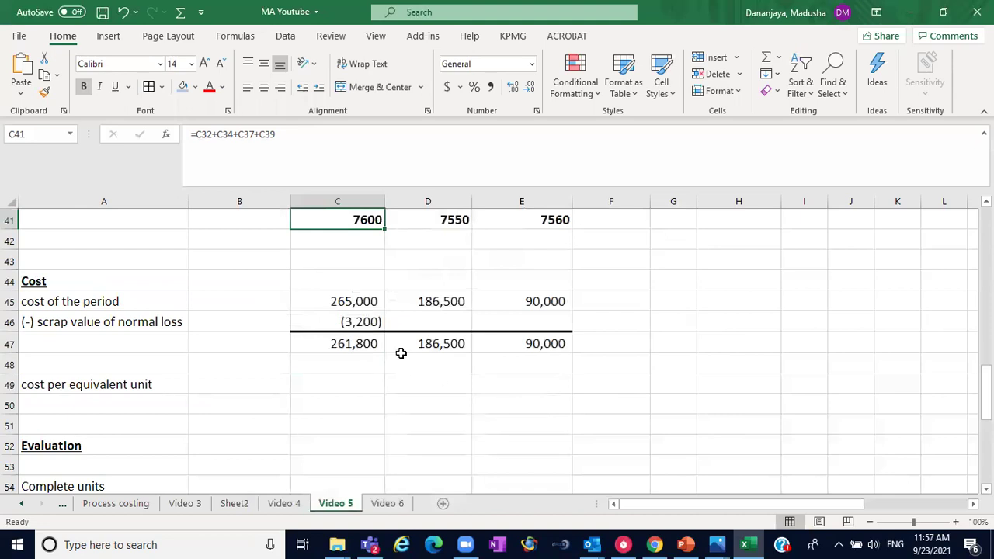
left_click(345, 346)
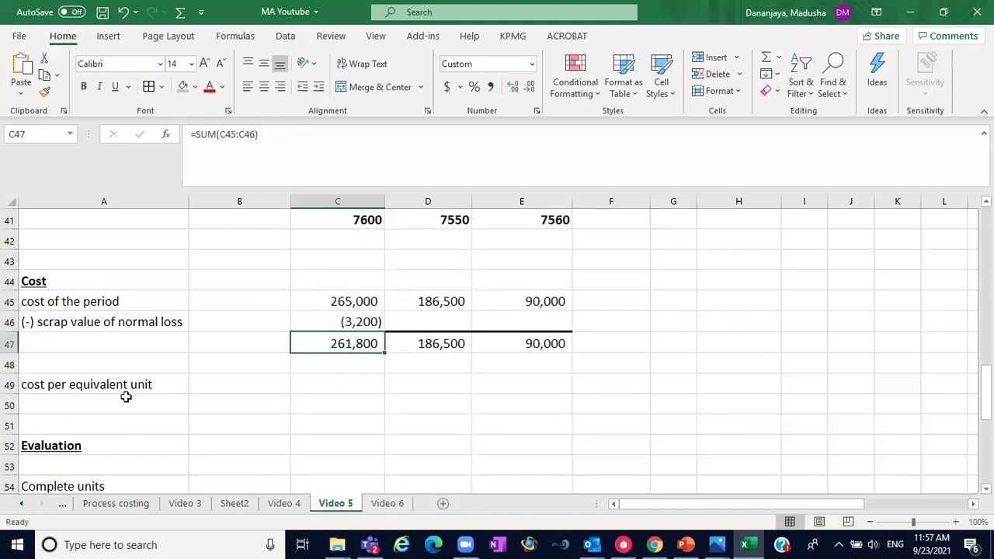
left_click(334, 386)
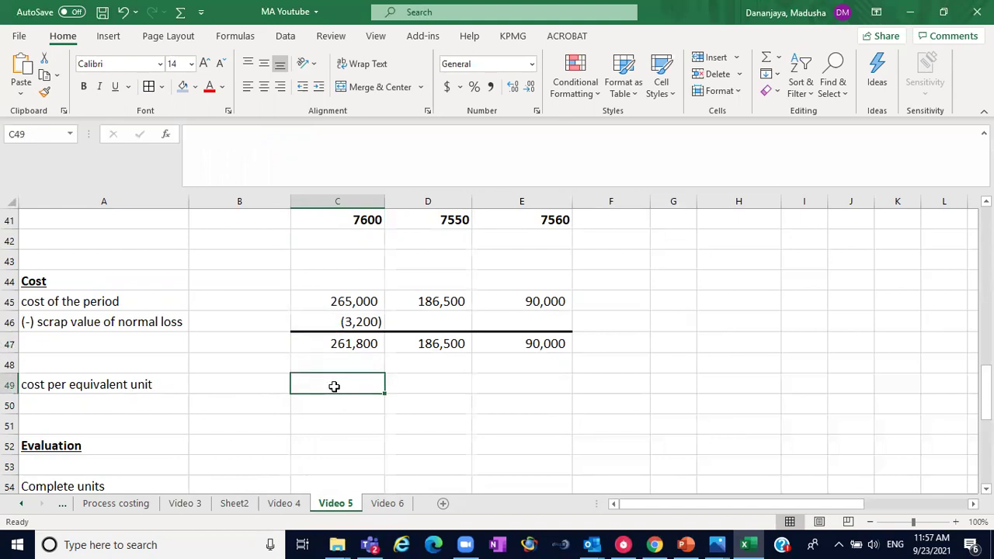
left_click(335, 343)
Calculate the D/M cost per equivalent unit in C49 with the formula =C47/C41
left_click(324, 393)
type("=")
left_click(350, 339)
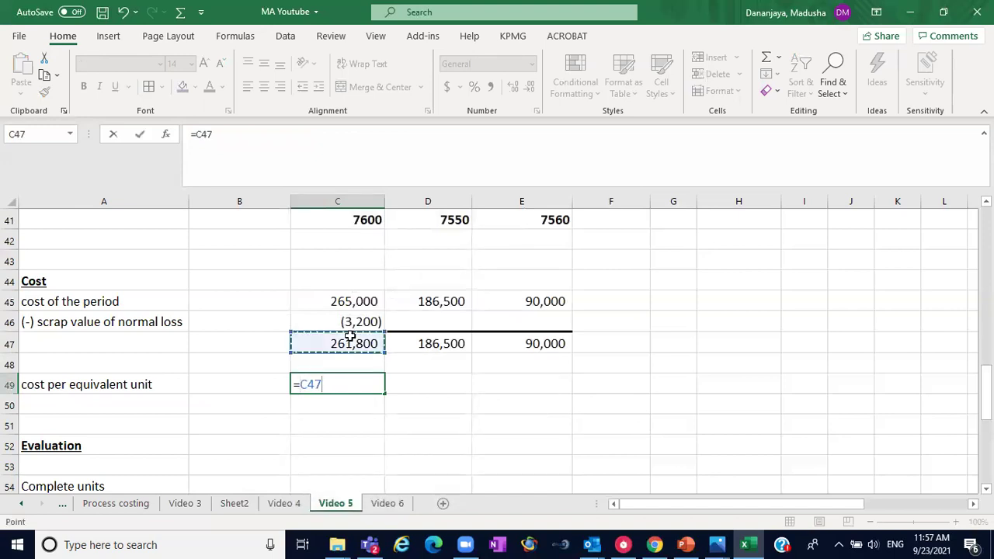
type("?")
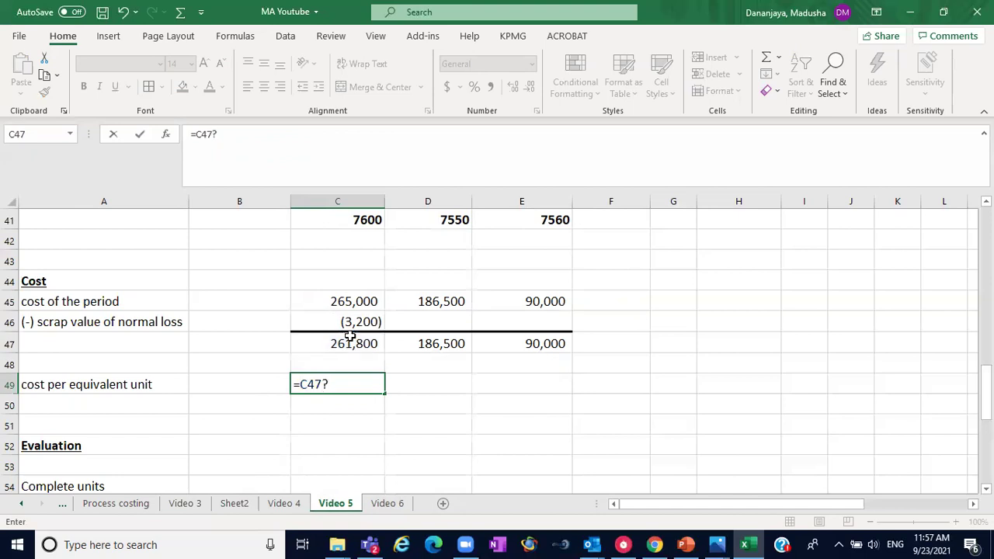
key("BackSpace")
type("/")
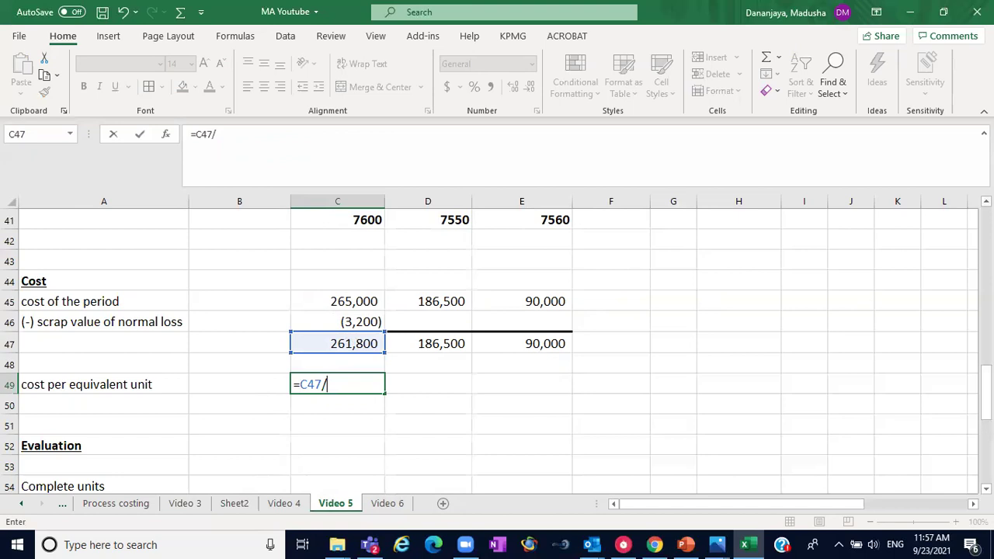
scroll(370, 299, "up", 2)
left_click(371, 299)
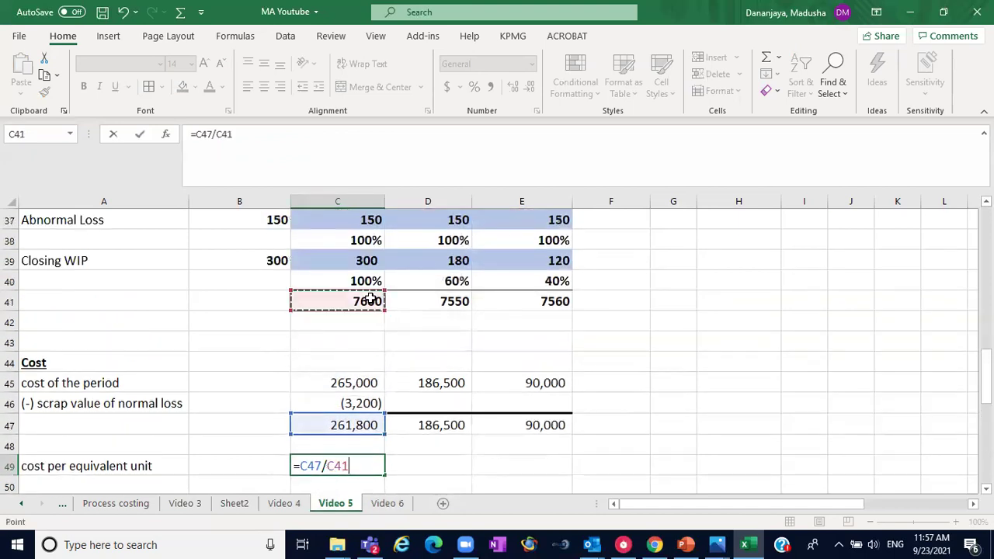
key("Return")
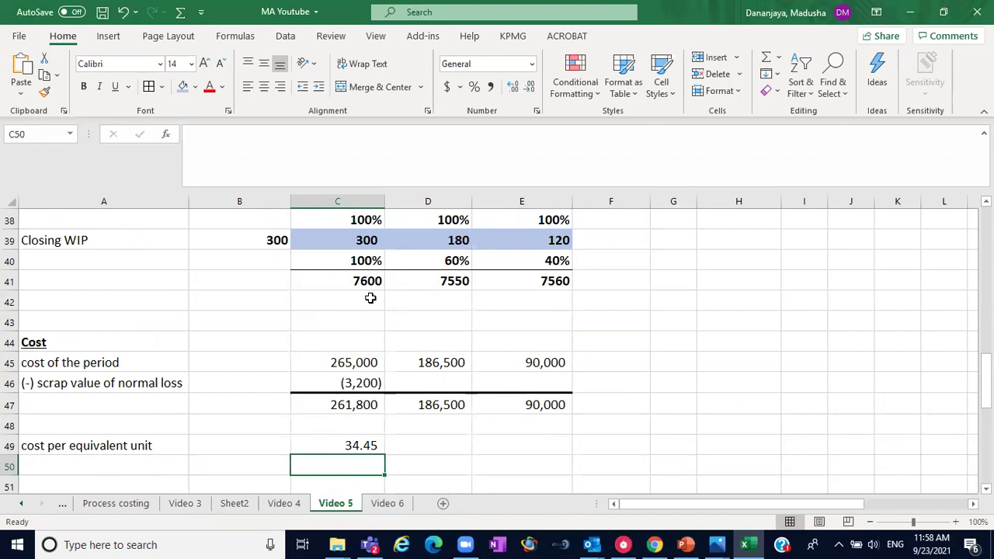
Calculate the D/L cost per equivalent unit in D49 by dividing D47 by D41
left_click(461, 438)
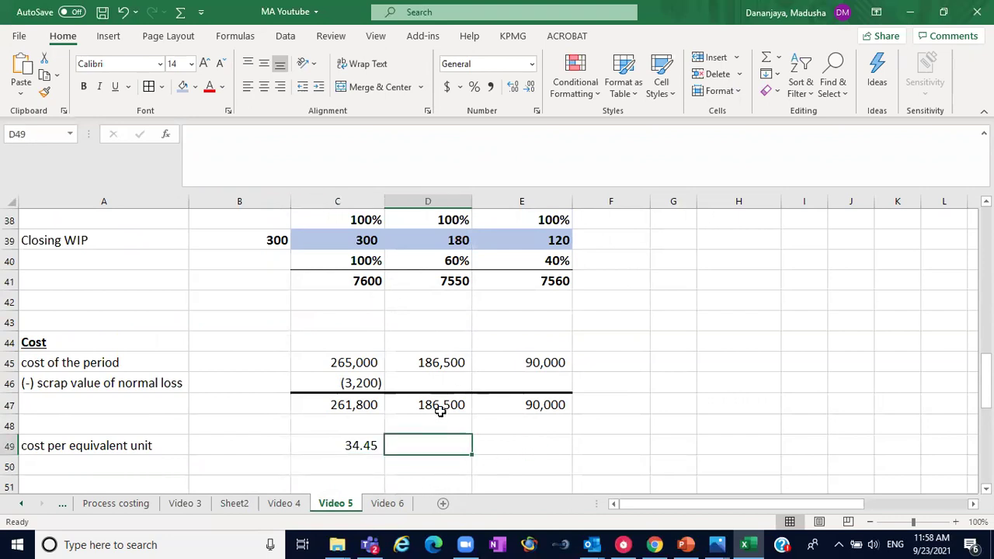
left_click(461, 281)
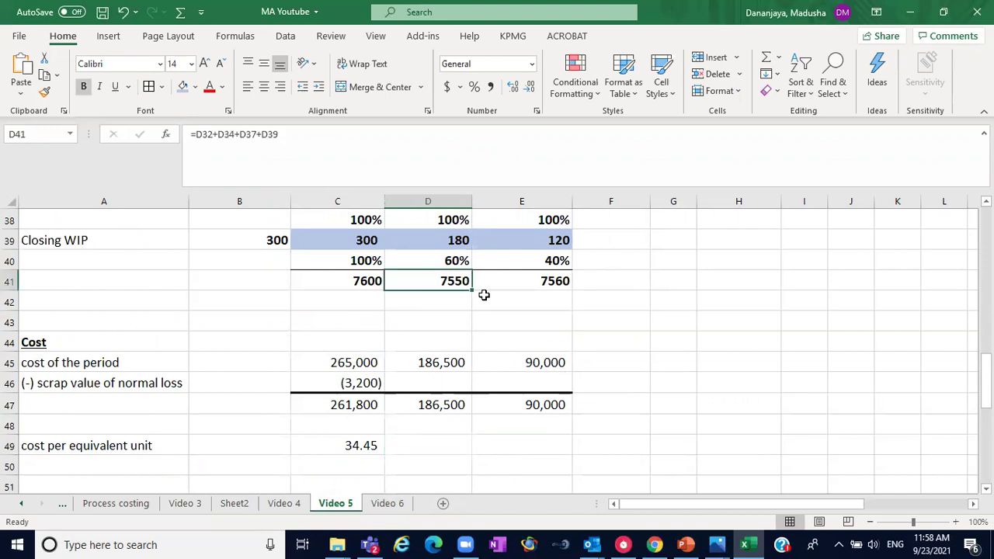
left_click(423, 444)
type("=")
left_click(463, 404)
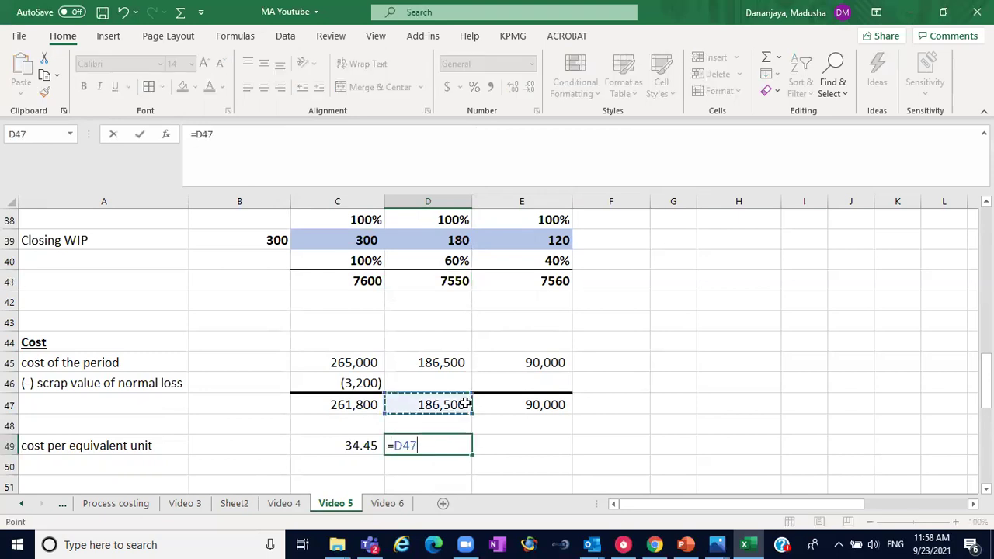
type("/")
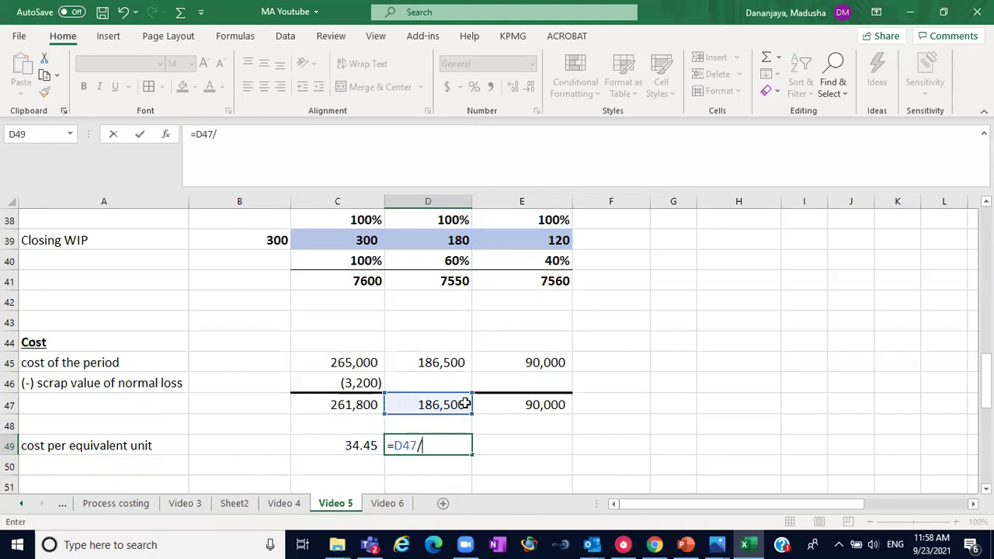
left_click(429, 282)
key("Return")
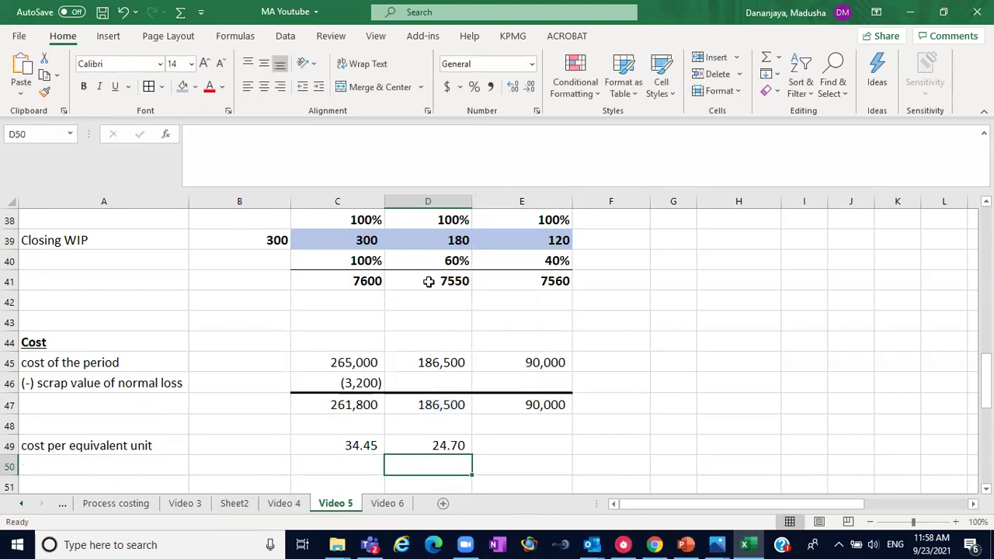
Calculate the M/O cost per equivalent unit in E49 by dividing E47 by E41
double_click(530, 449)
type("=")
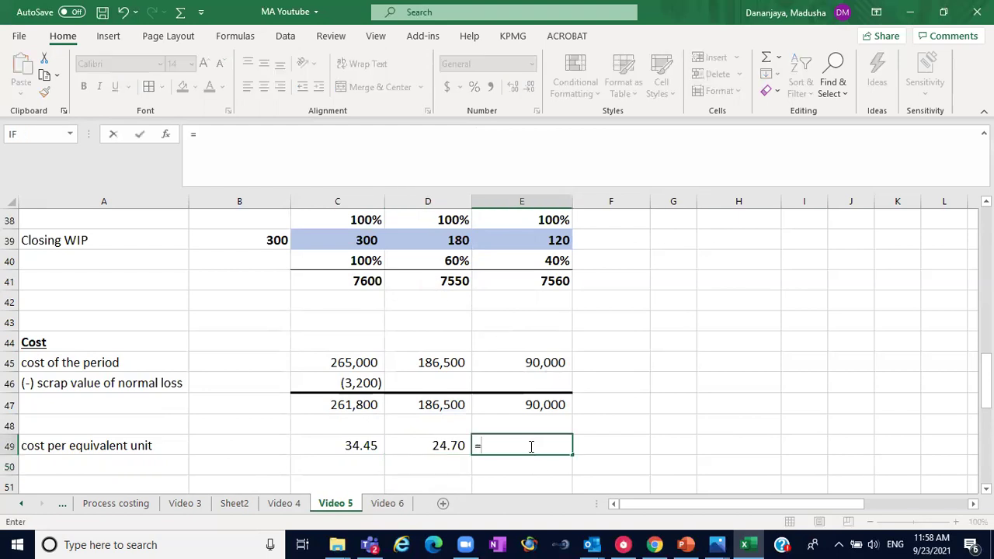
left_click(551, 403)
type("/")
left_click(558, 282)
key("Return")
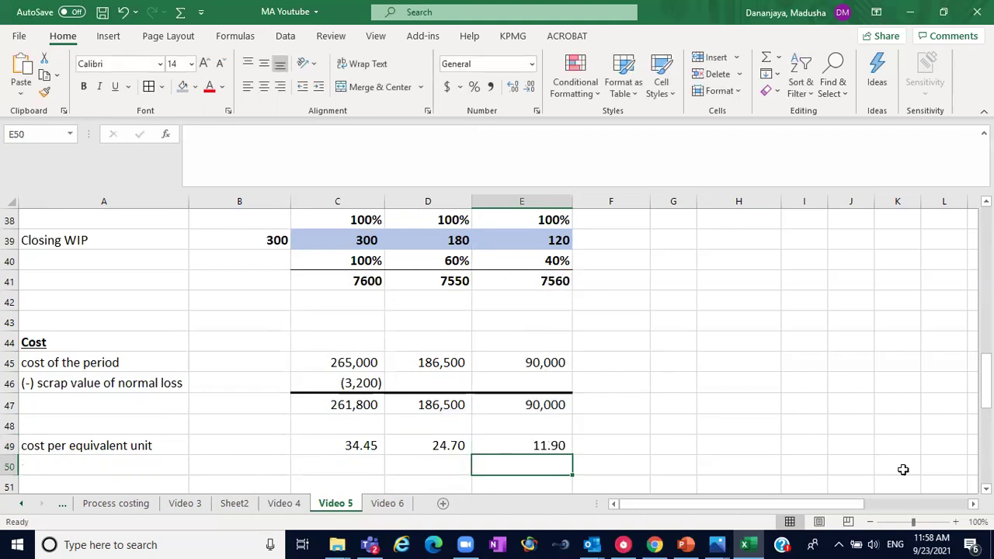
Replace the "Complete units" label in A54 of the Evaluation section with "Output"
scroll(497, 349, "down", 3)
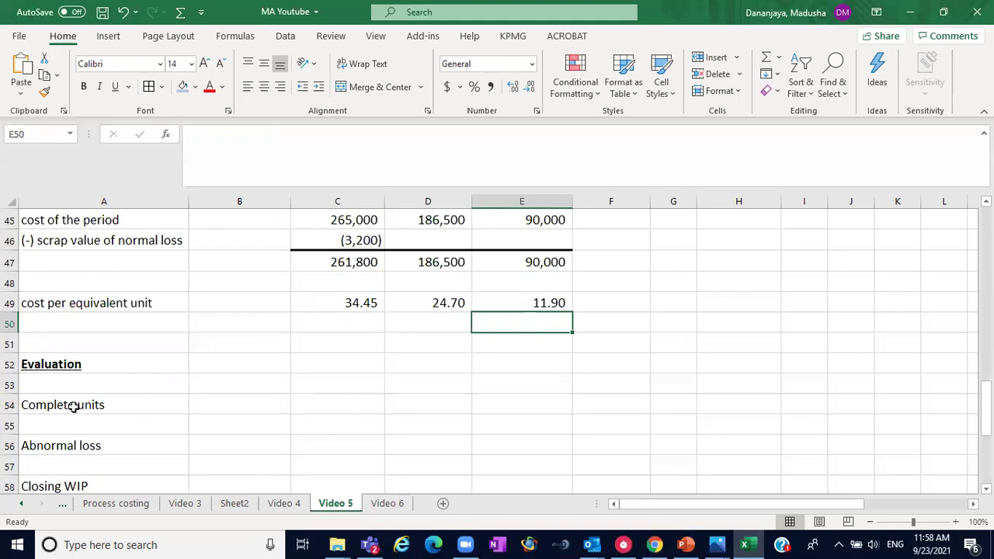
left_click(73, 406)
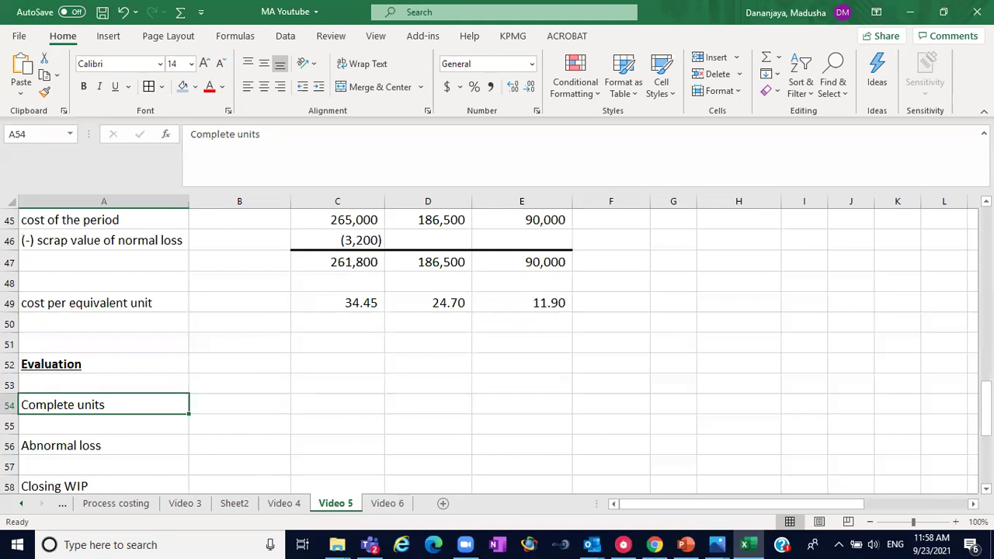
scroll(497, 354, "down", 1)
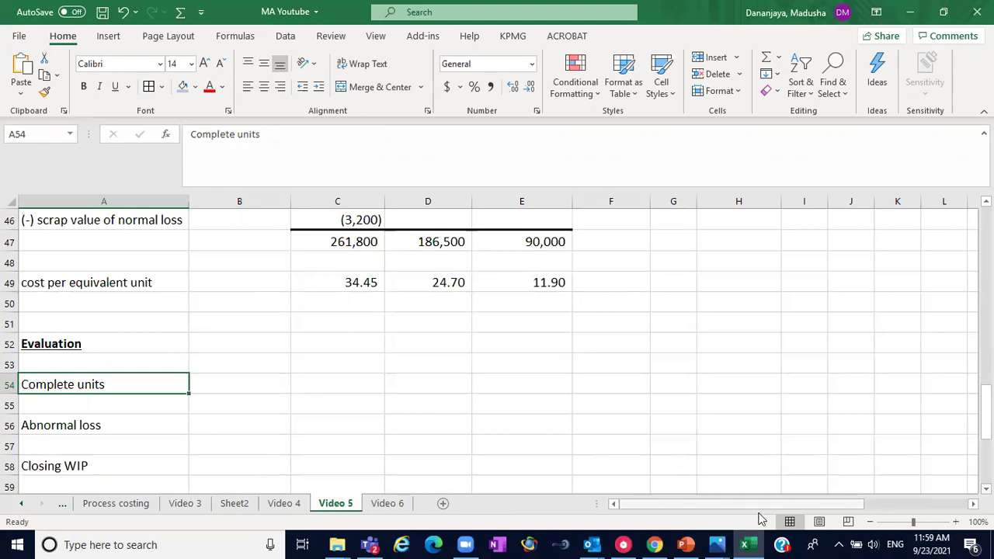
left_click(236, 373)
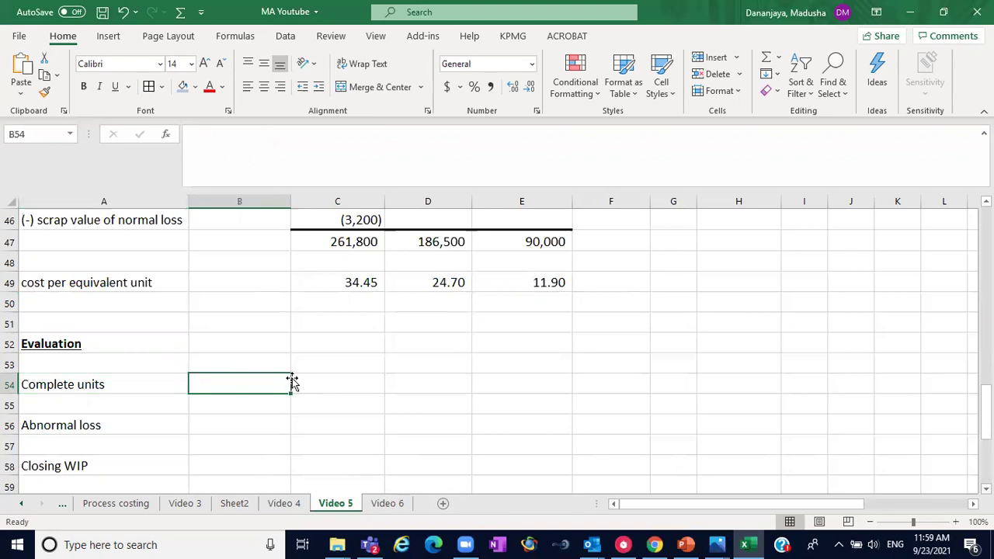
left_click(115, 384)
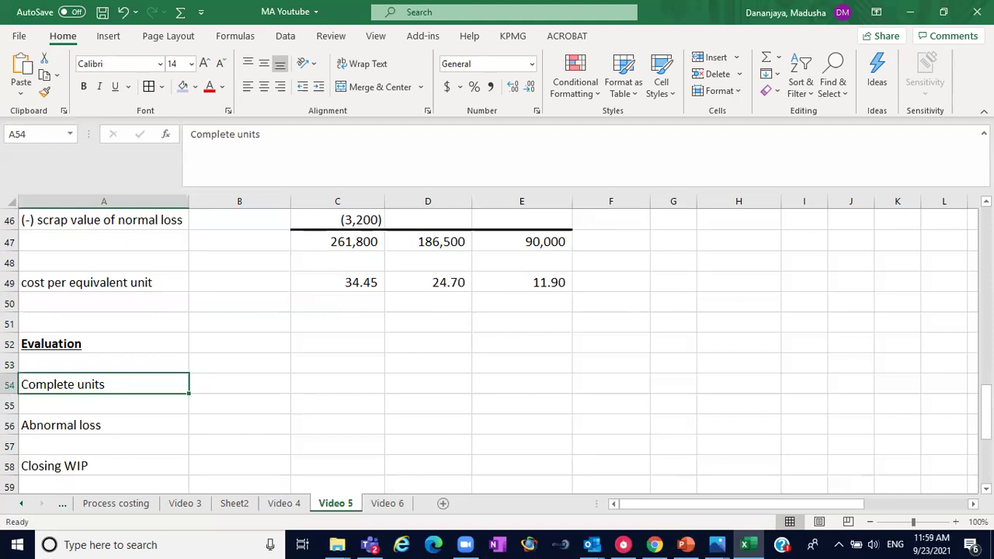
key("BackSpace")
type("Outp")
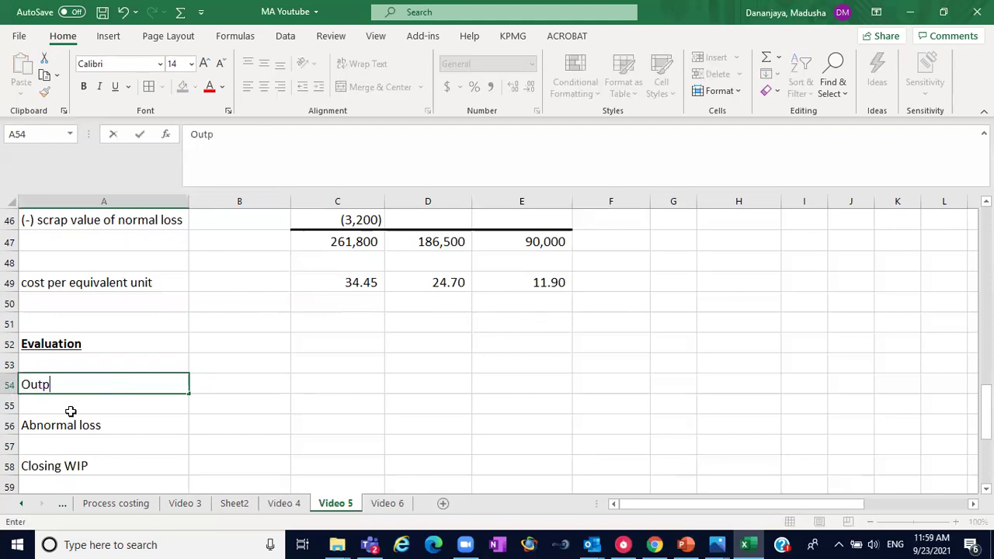
type("ut")
left_click(151, 352)
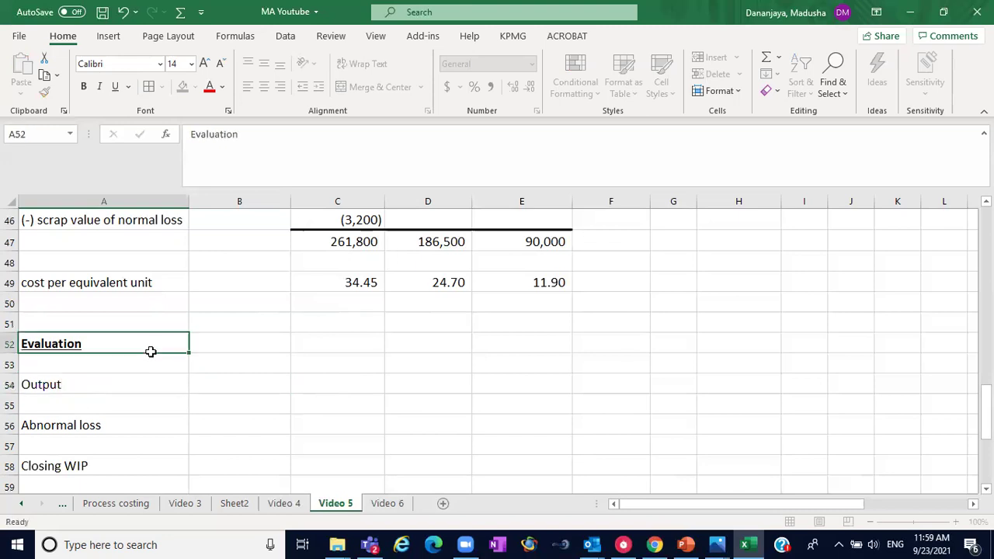
Apply a top border to cells C36:E36 beneath the newly started and finished units
left_click(229, 382)
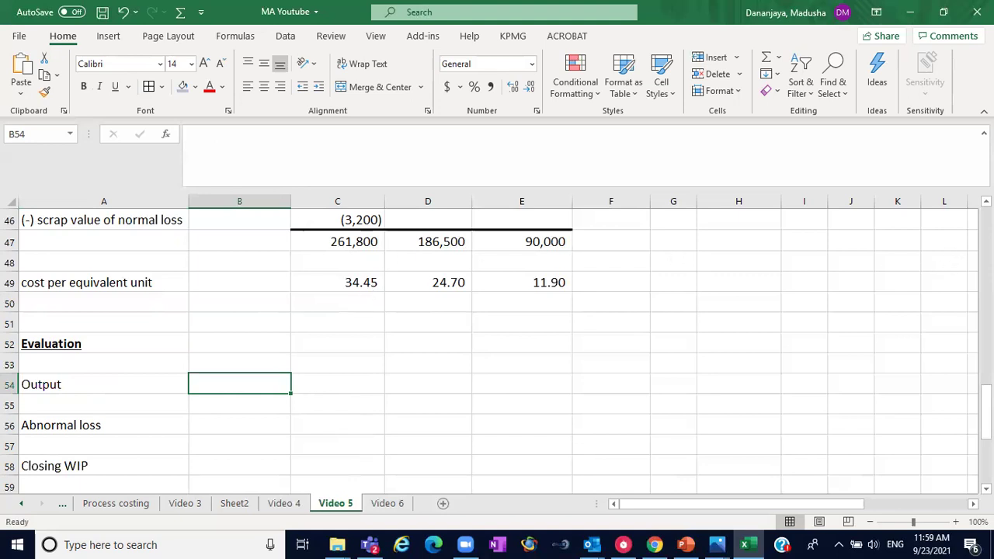
scroll(949, 238, "up", 5)
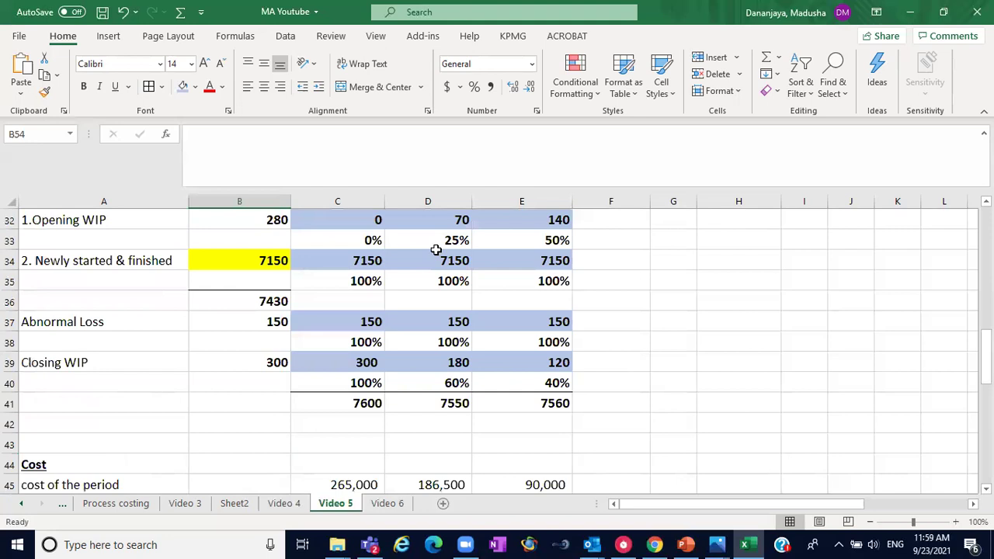
left_click(372, 297)
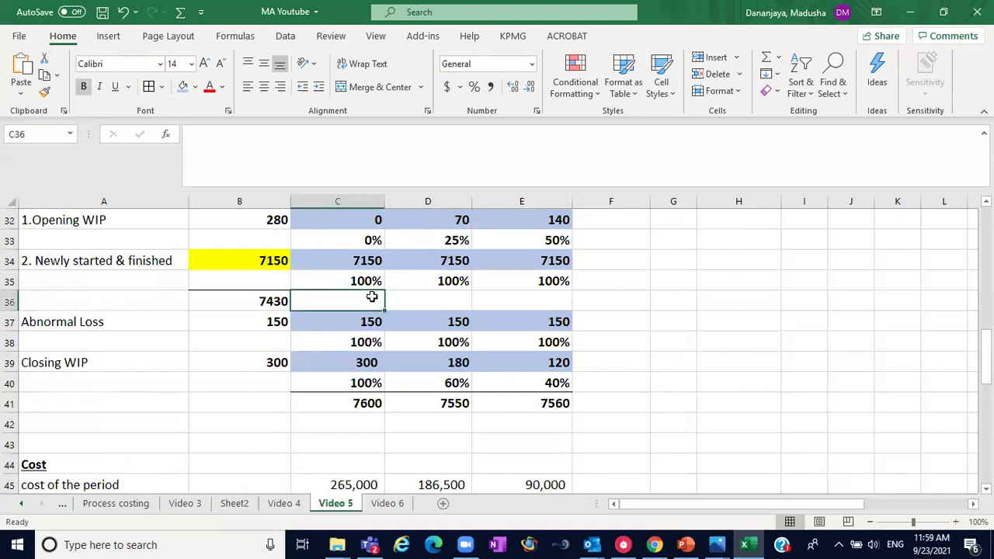
left_click_drag(378, 295, 551, 305)
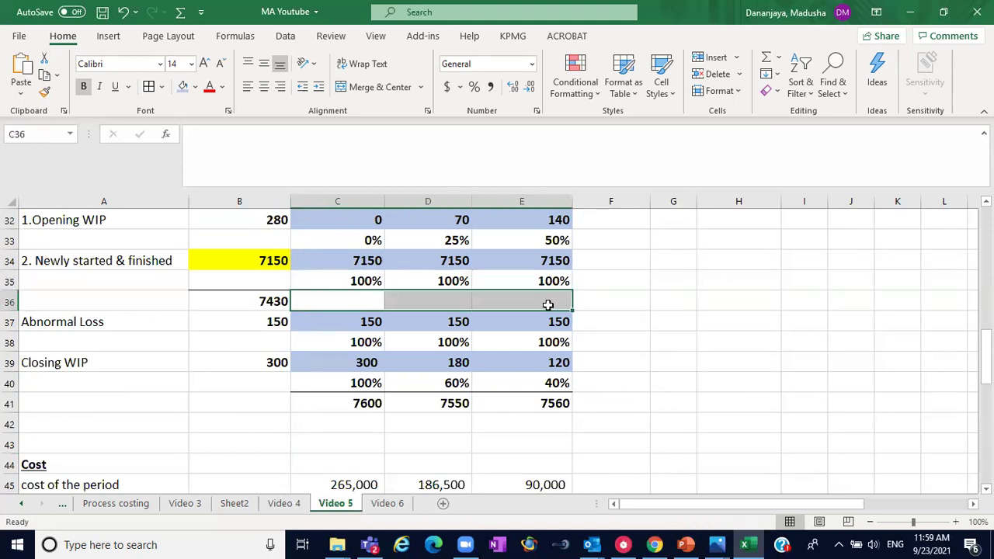
left_click(161, 87)
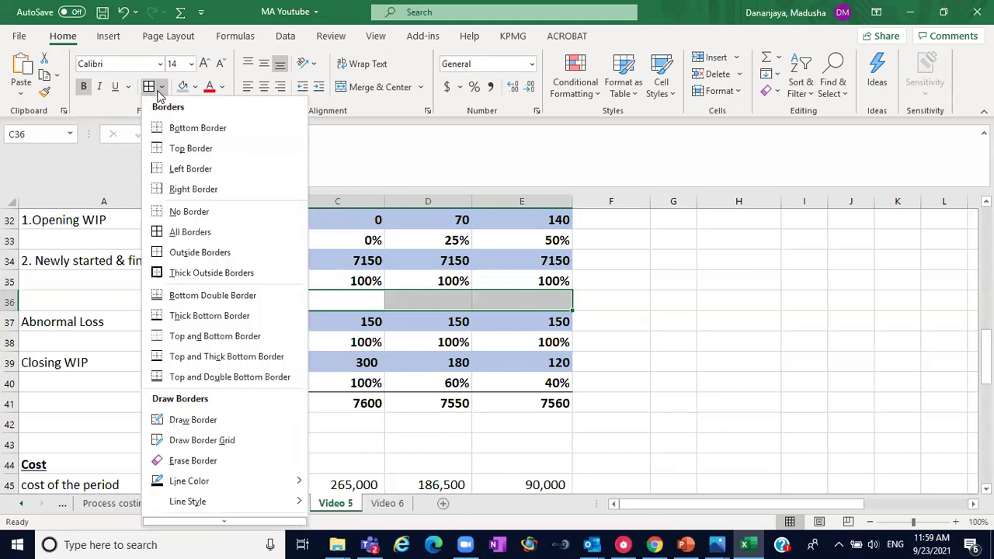
left_click(194, 155)
left_click(771, 334)
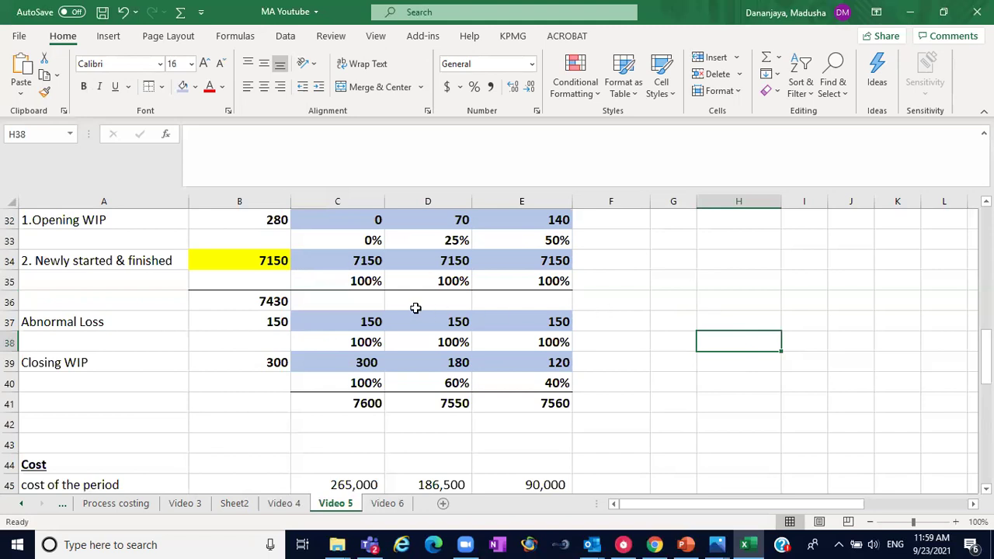
Calculate the output equivalent units in C36 by adding opening WIP (C32) and newly started and finished units (C34)
left_click(366, 302)
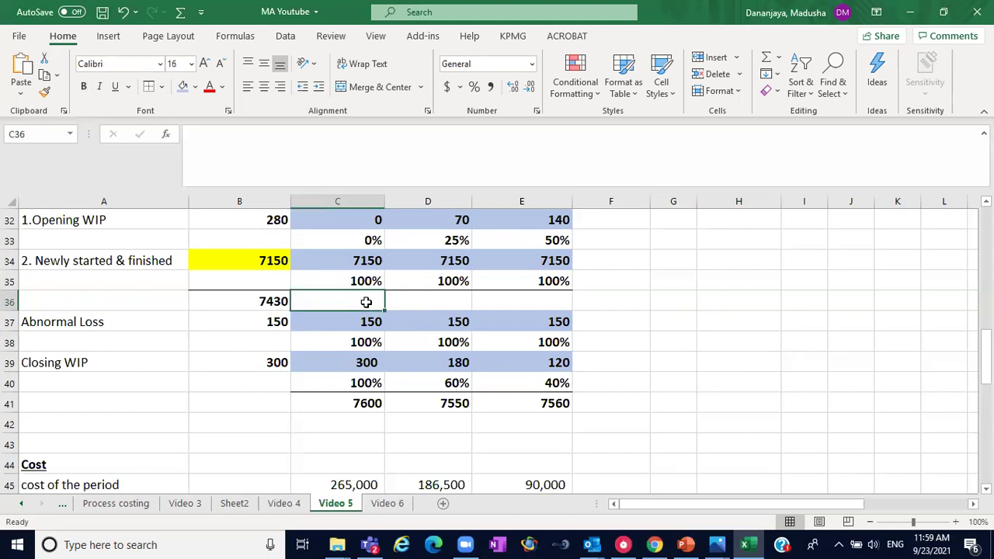
left_click(356, 222)
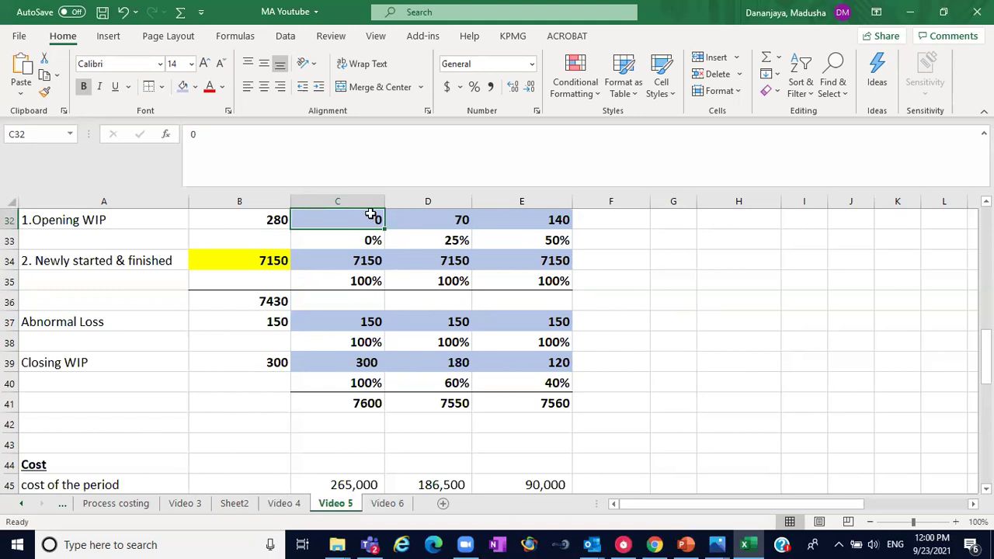
left_click(129, 262)
left_click(353, 260)
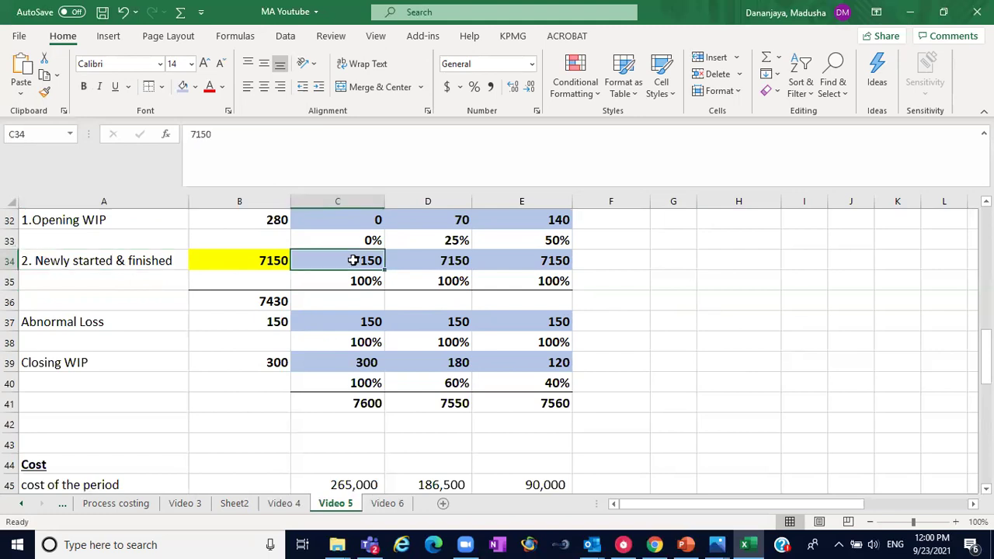
left_click(342, 301)
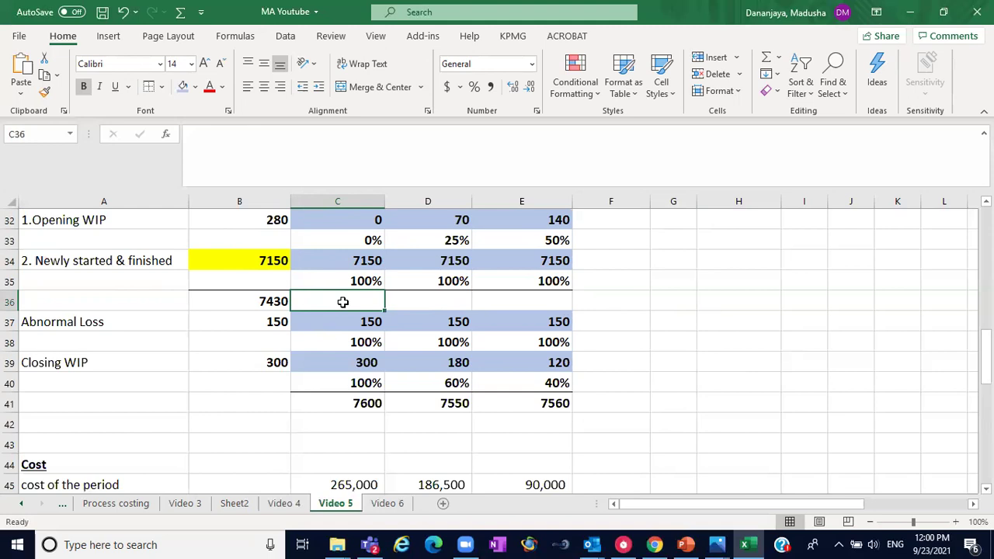
type("=")
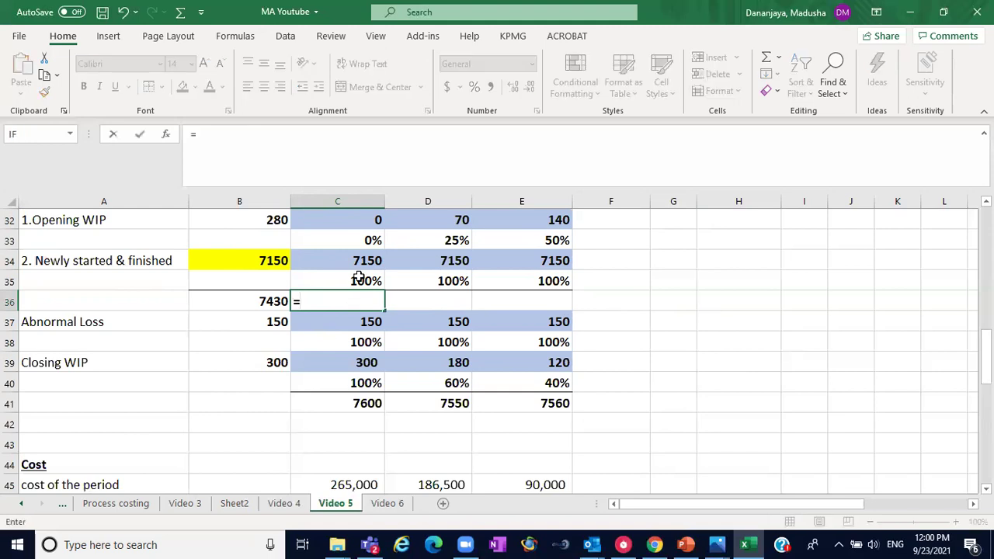
left_click(362, 223)
type("+")
left_click(354, 261)
key("Return")
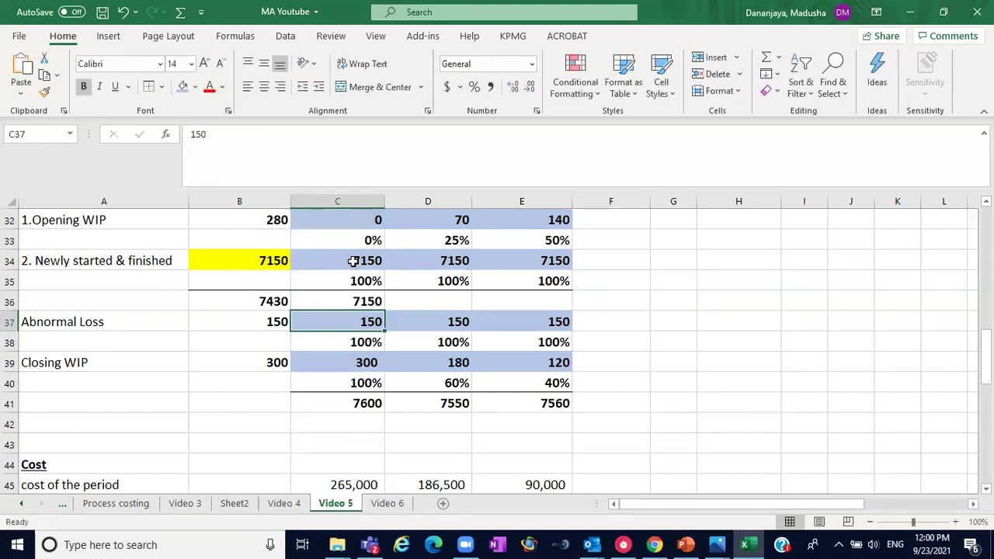
Calculate the output equivalent units in D36 by adding D32 and D34
left_click(425, 298)
type("=")
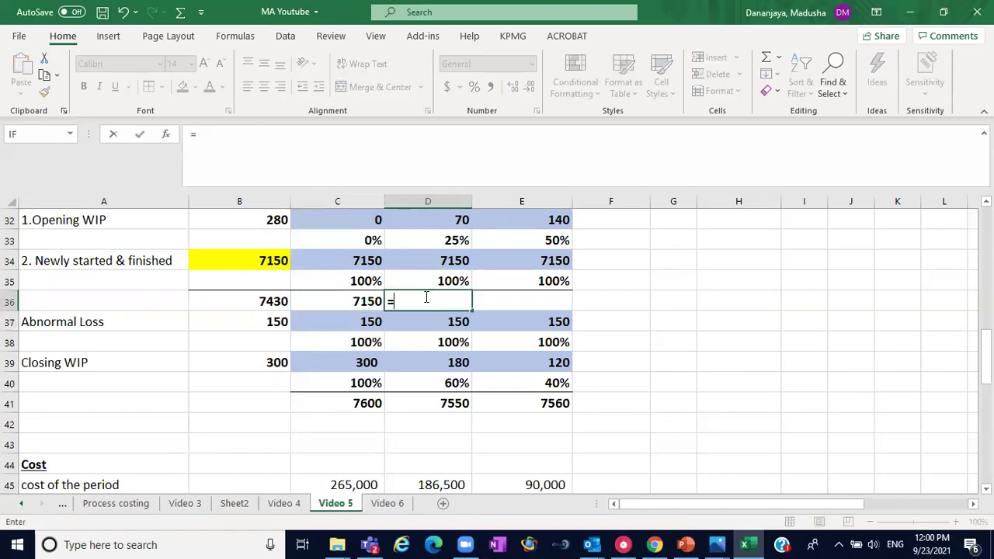
left_click(447, 225)
type("+")
left_click(449, 261)
key("Return")
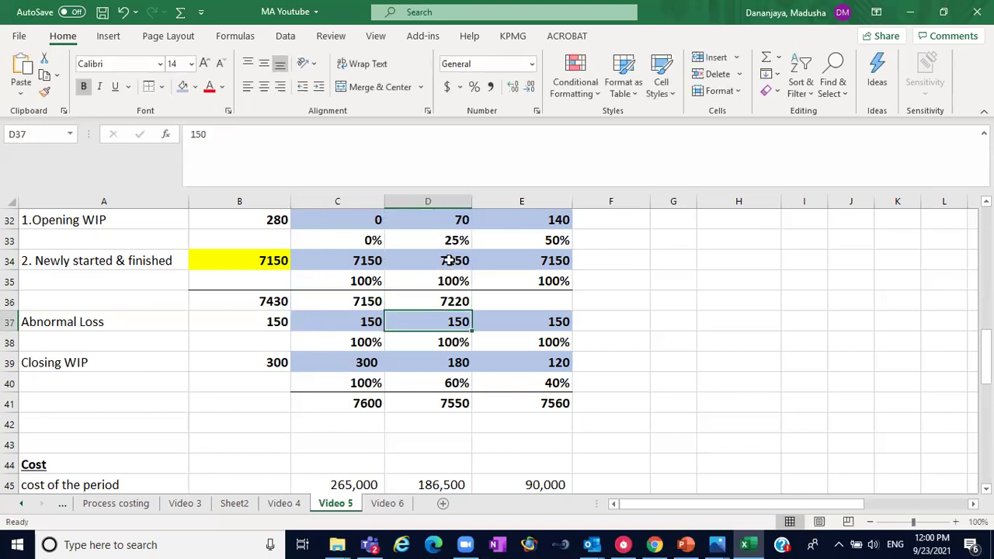
Calculate the output equivalent units in E36 by adding E32 and E34
left_click(523, 302)
type("=")
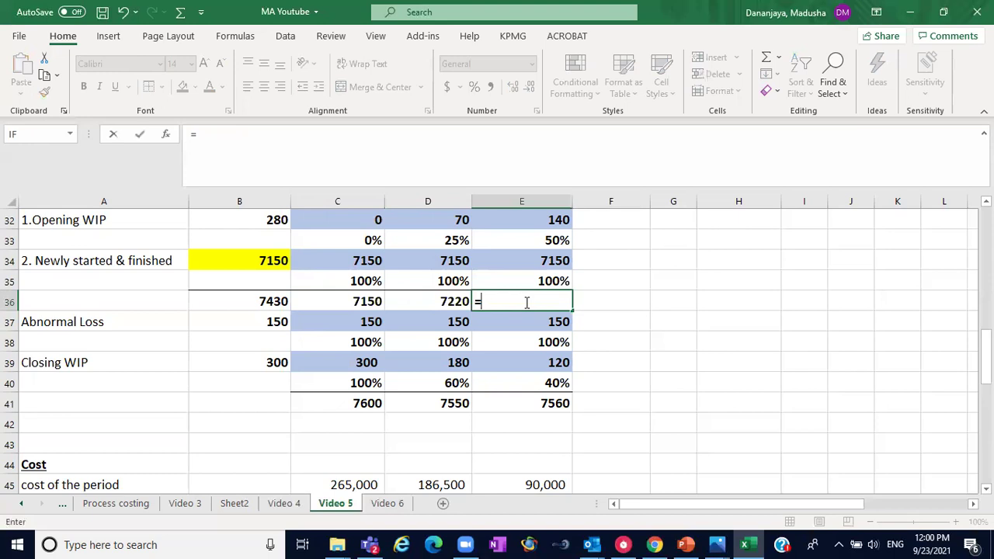
left_click(525, 219)
type("+")
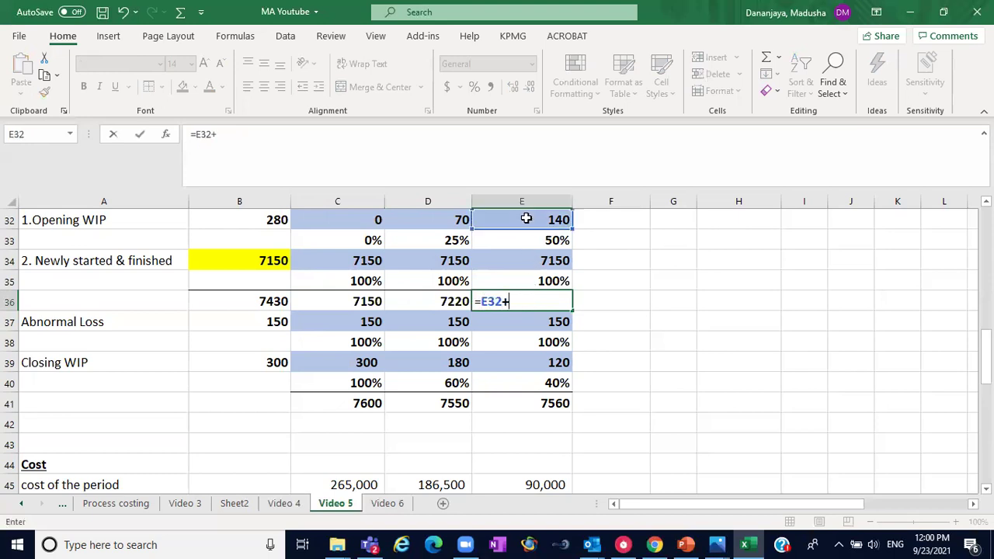
left_click(529, 266)
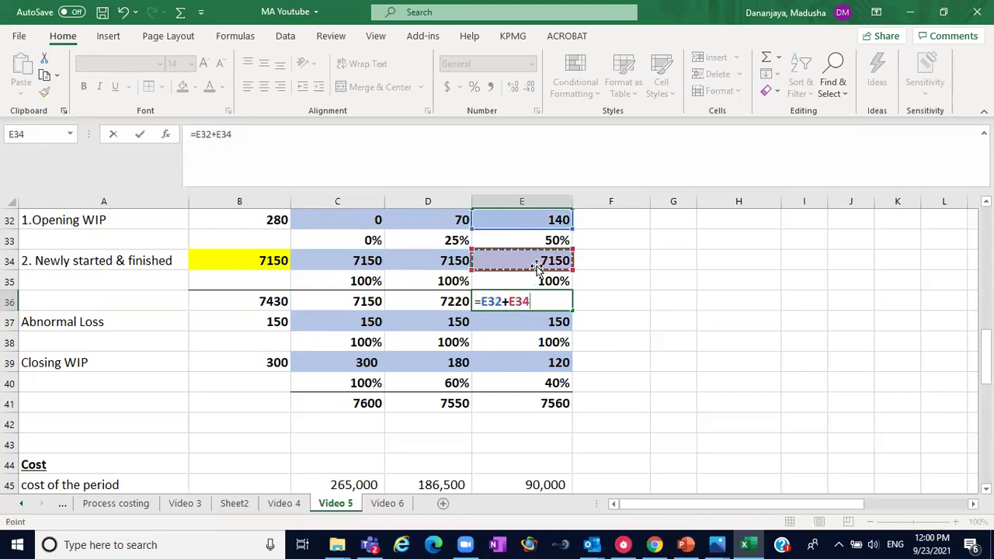
key("Return")
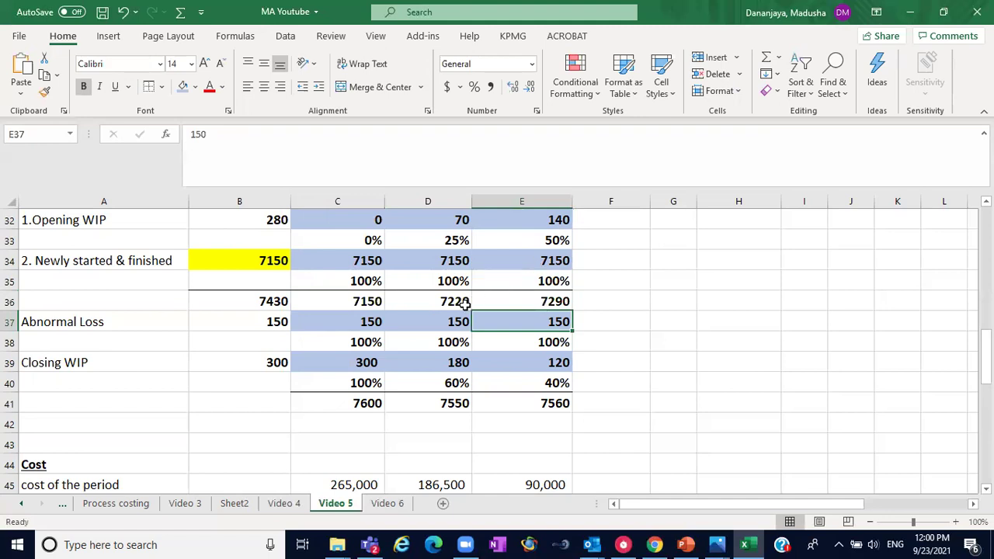
Check the output subtotals in row 36 against the abnormal loss, closing WIP and total equivalent units in each cost column
left_click(346, 404)
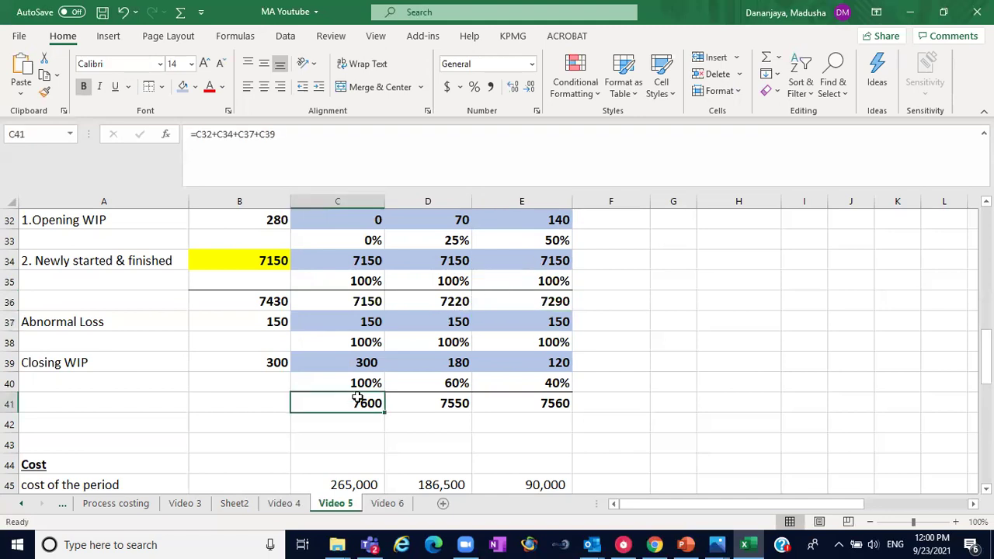
left_click(360, 305)
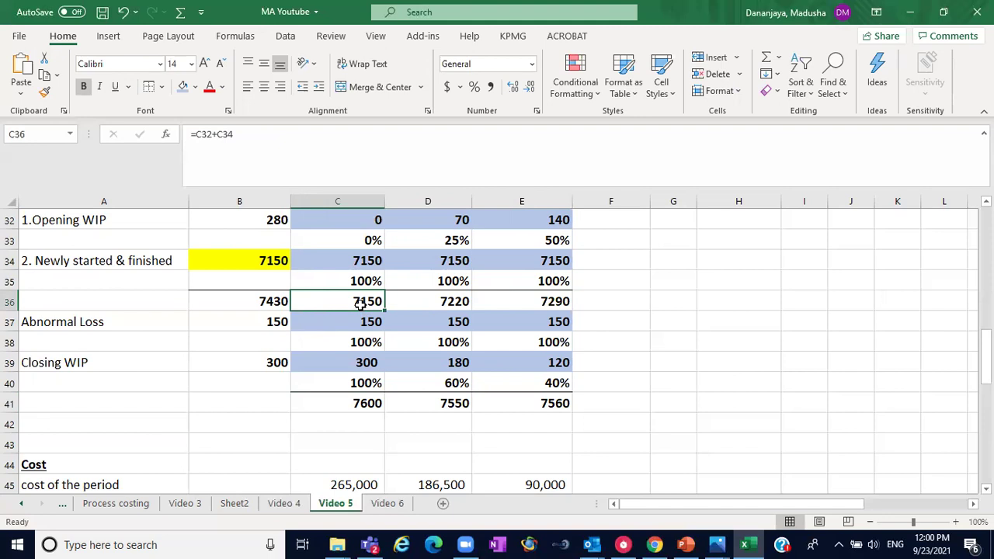
left_click(361, 326)
left_click(359, 358)
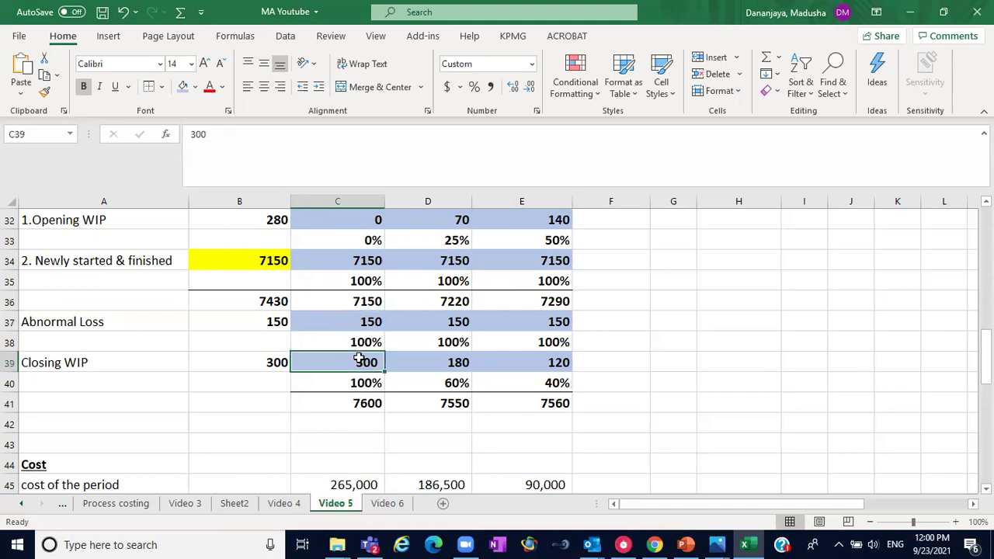
left_click(445, 301)
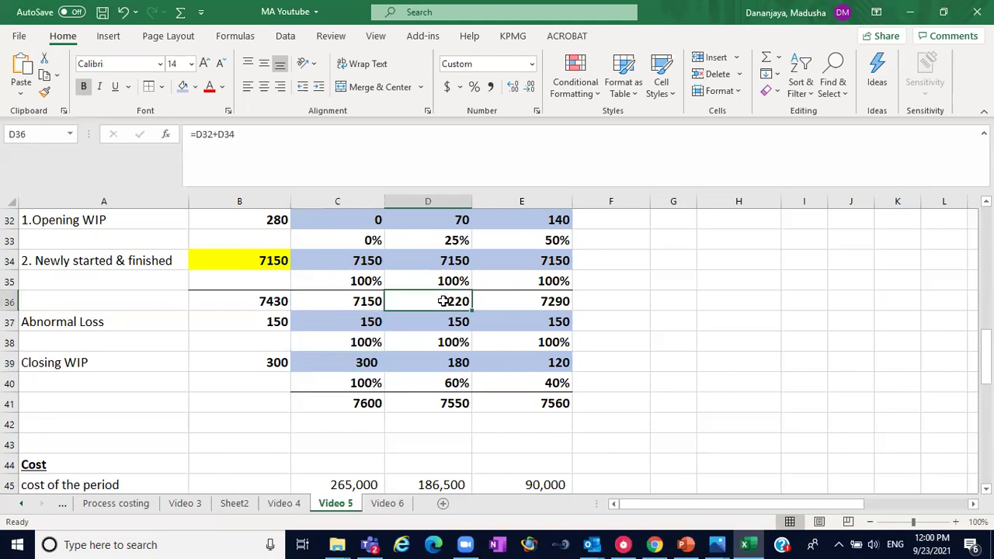
left_click(448, 320)
left_click(448, 361)
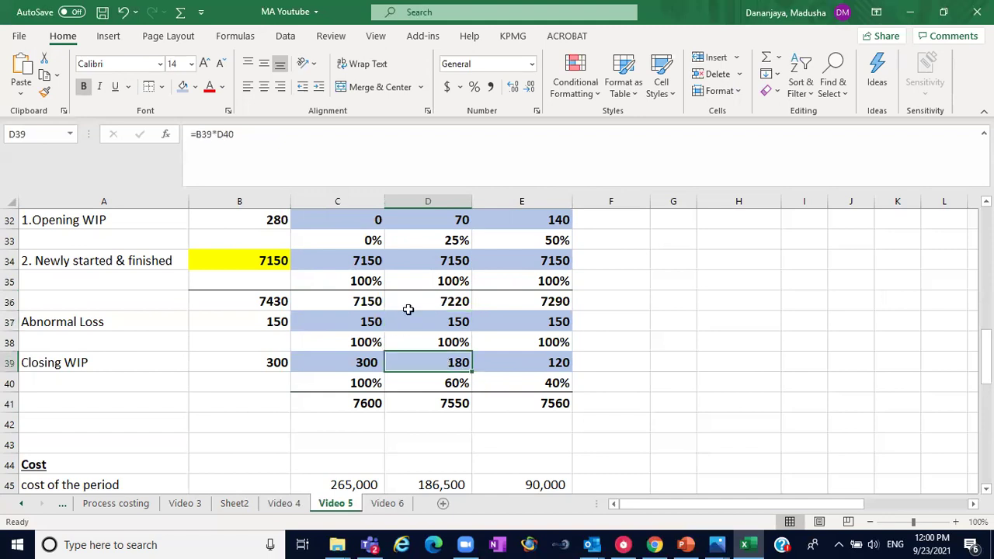
left_click(368, 222)
left_click(357, 255)
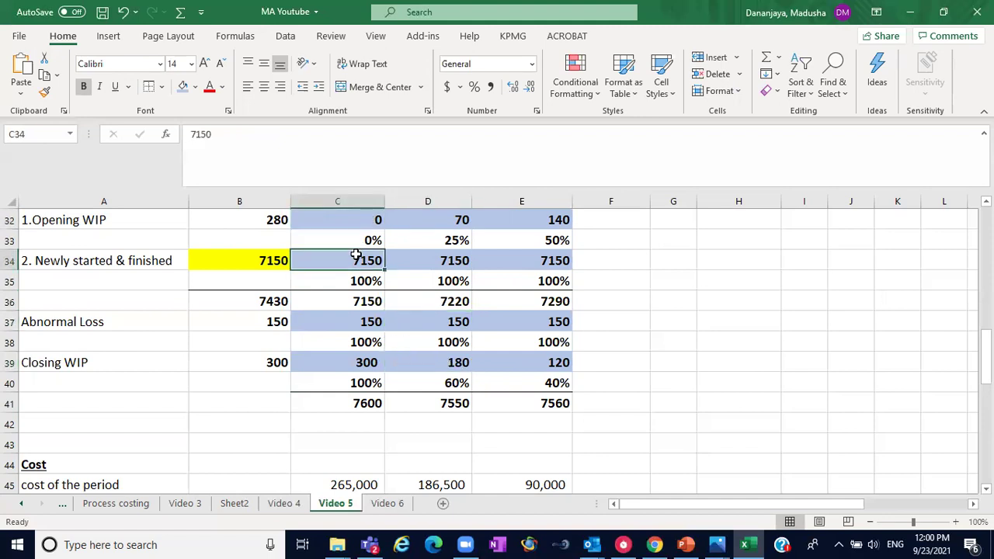
left_click(346, 322)
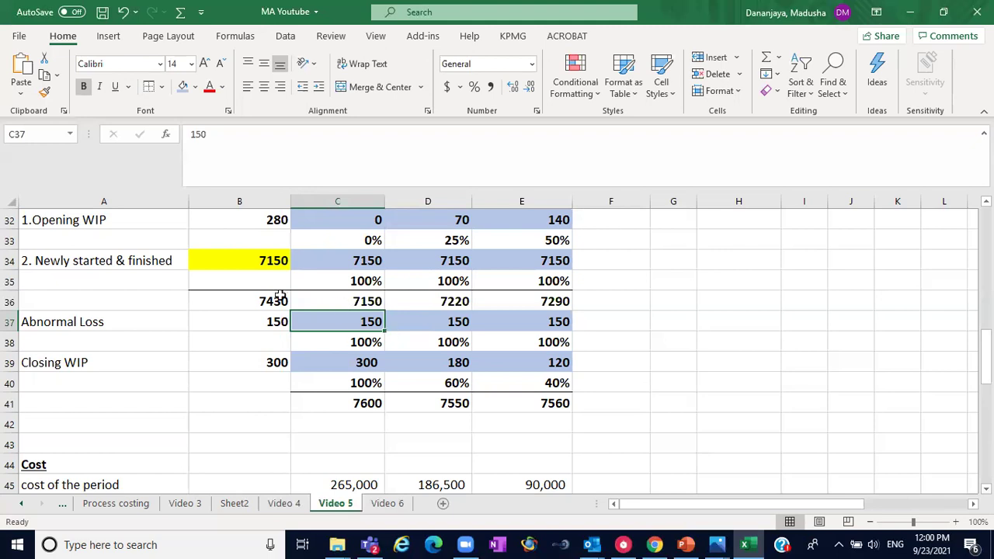
left_click(352, 302)
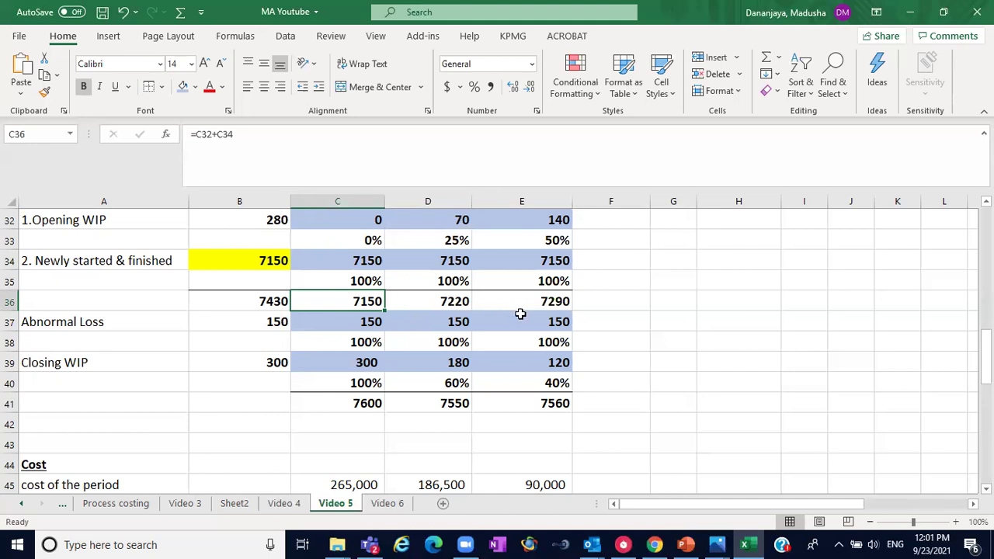
left_click(433, 302)
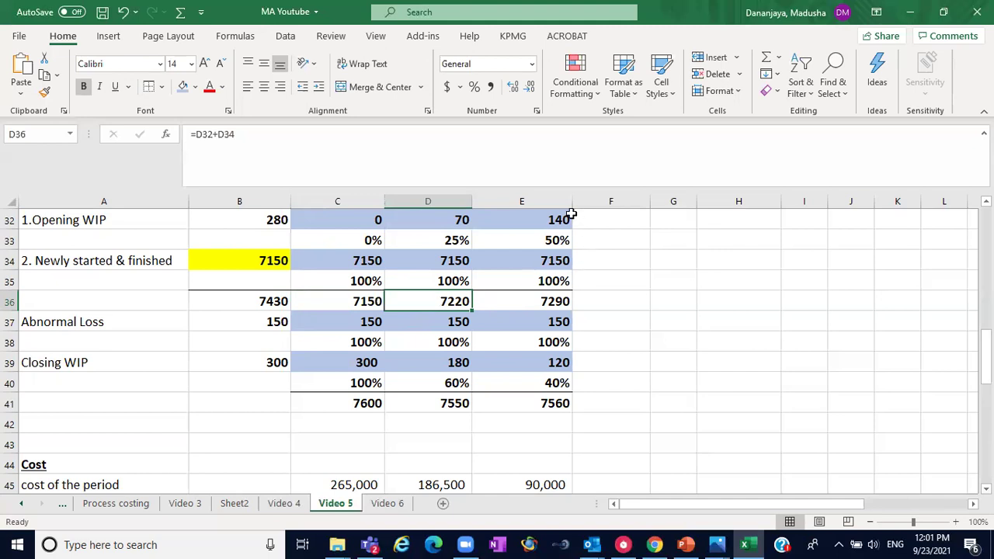
left_click(556, 304)
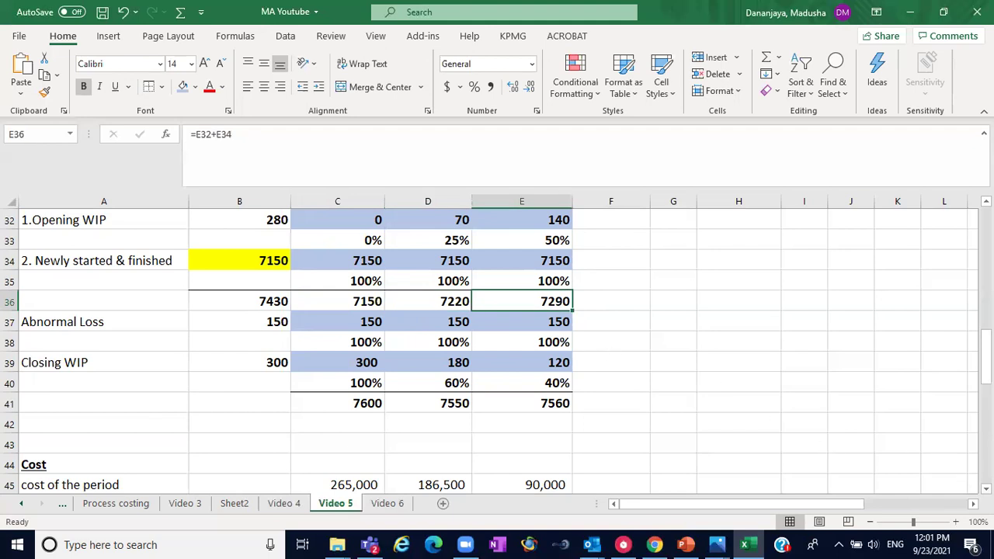
Begin the Output working in C55 of the Evaluation section by entering the output equivalent units as 7150*
scroll(419, 355, "down", 5)
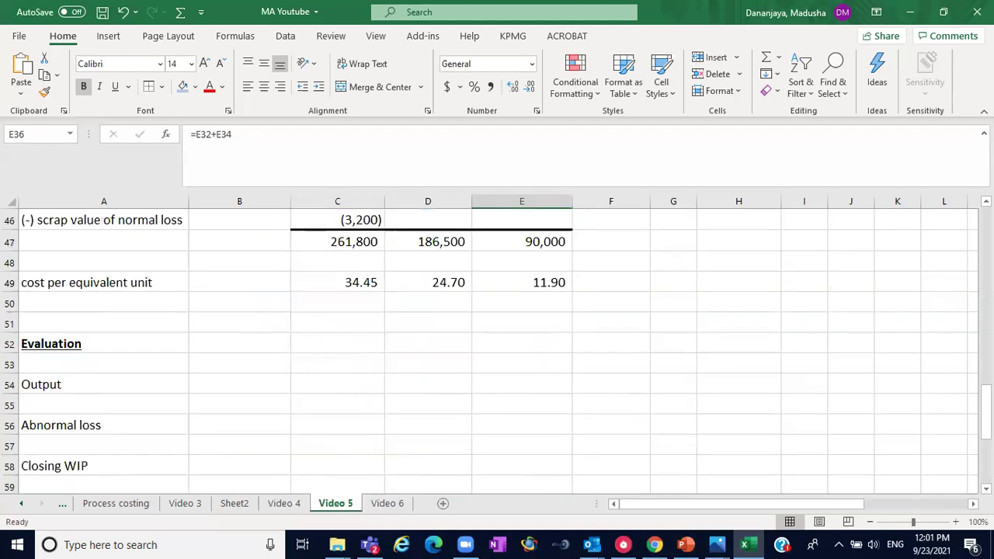
left_click(336, 400)
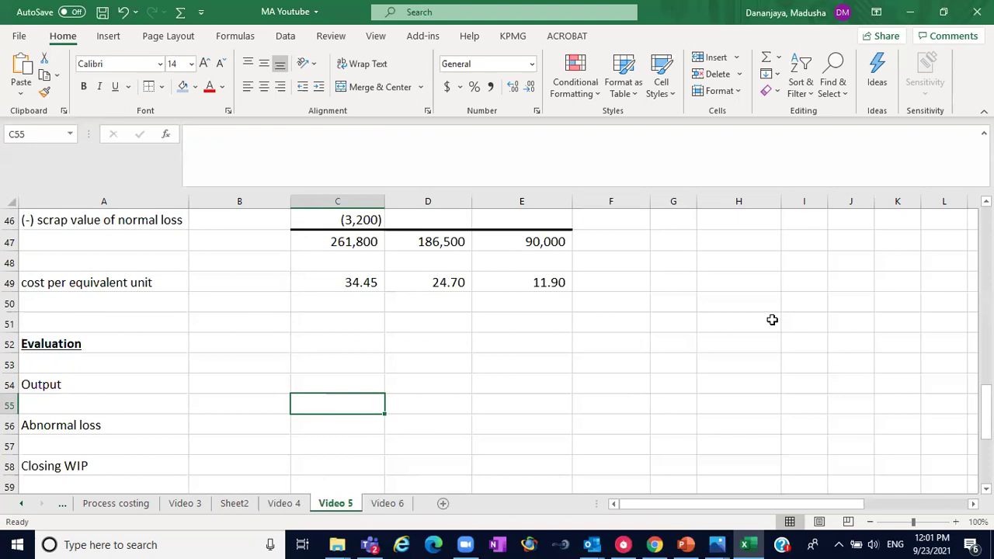
scroll(772, 319, "up", 5)
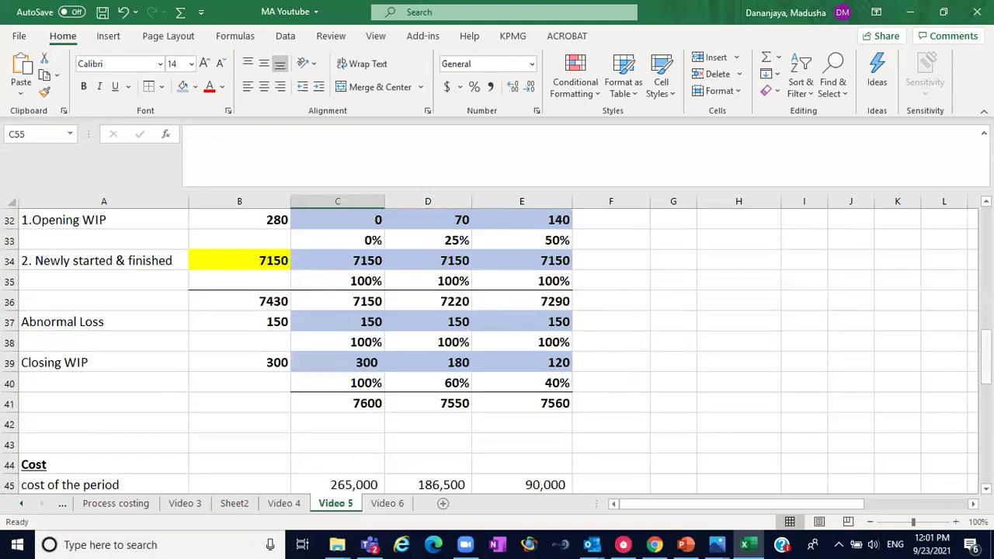
left_click(354, 295)
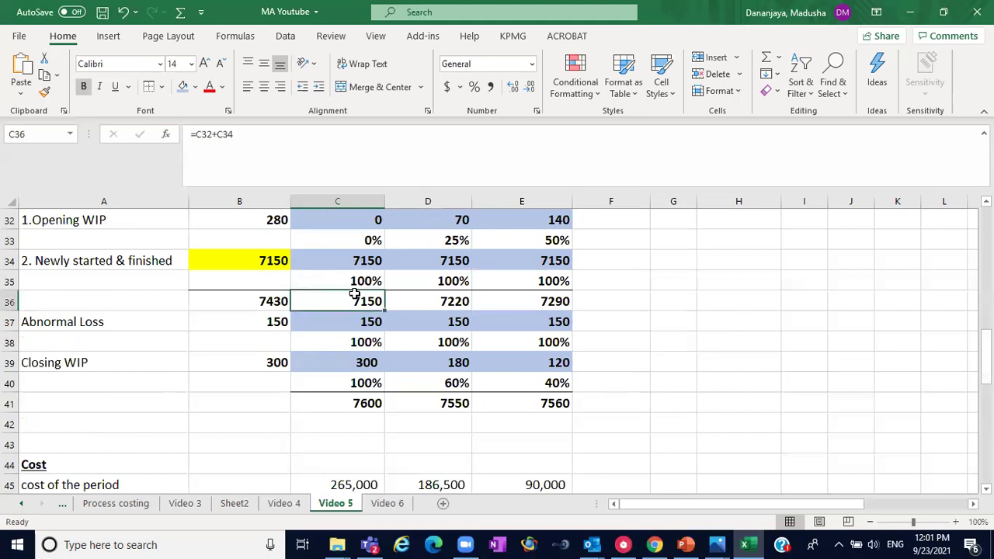
left_click_drag(355, 295, 554, 308)
left_click(356, 303)
scroll(498, 349, "down", 4)
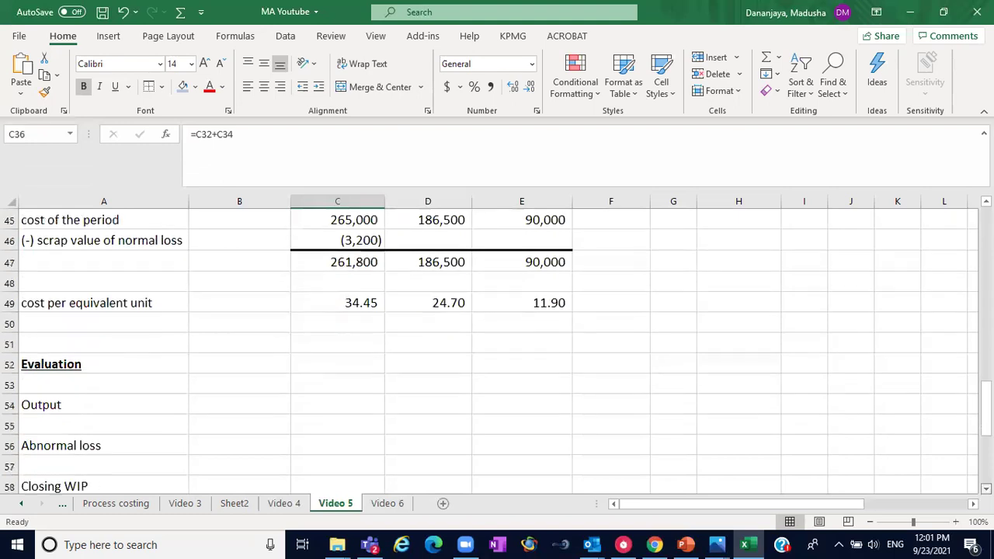
scroll(497, 349, "down", 1)
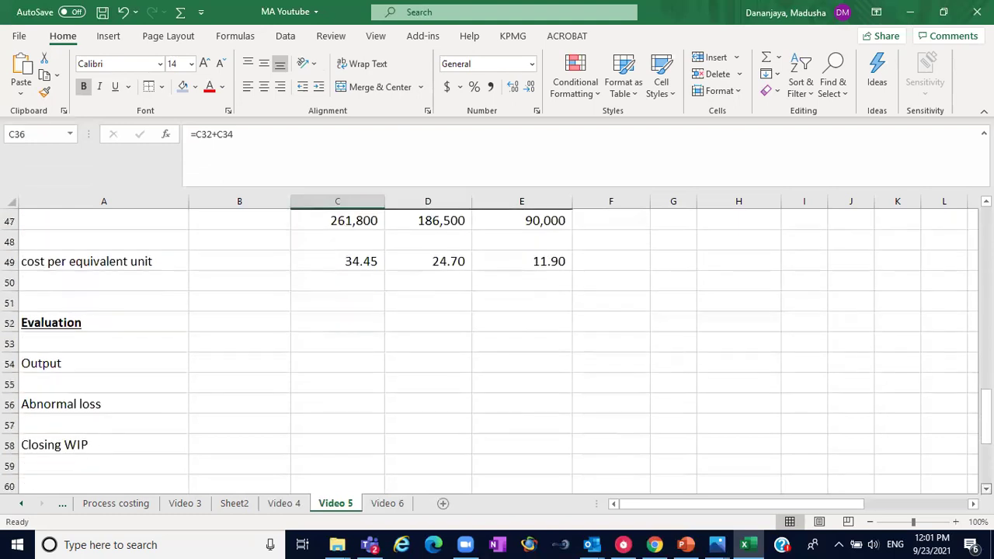
left_click(314, 383)
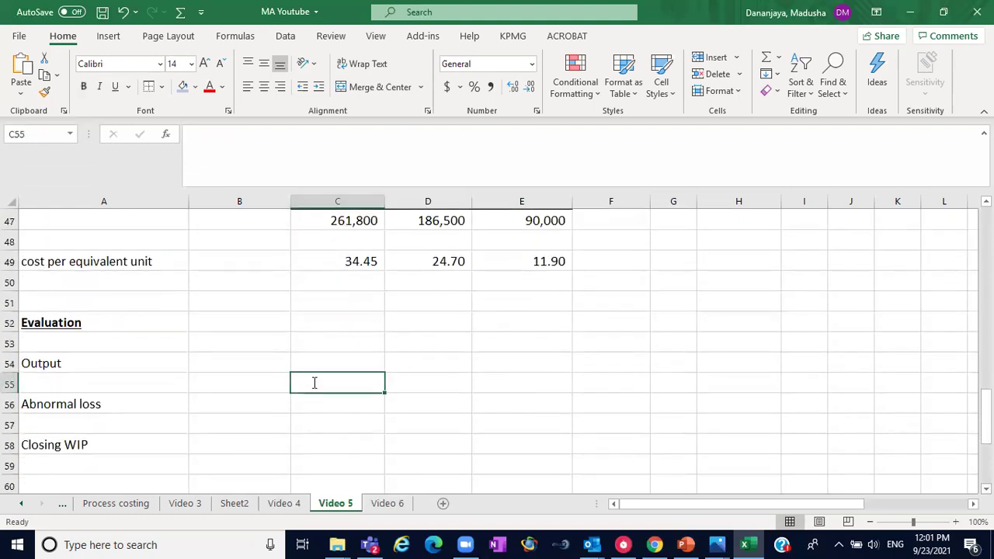
type("7150")
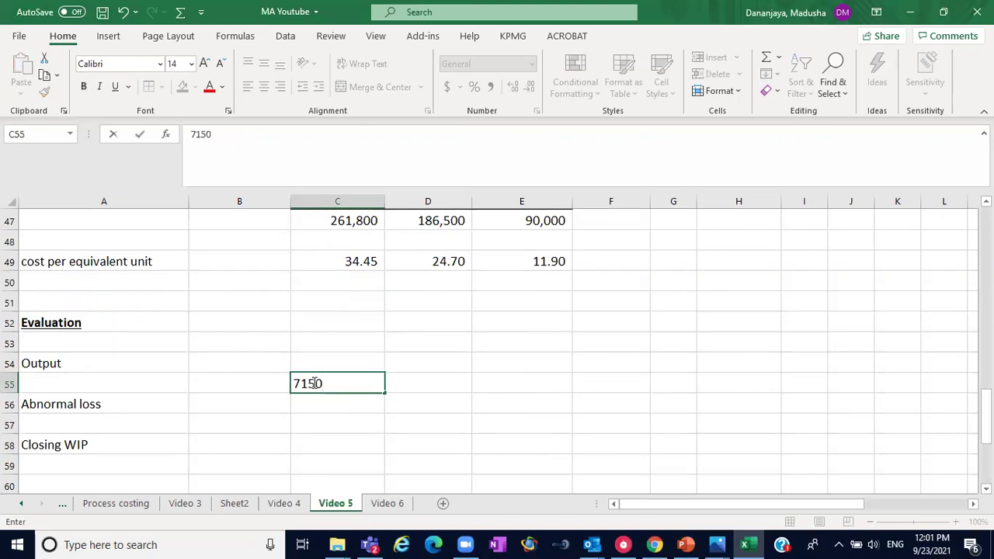
type("*")
left_click(362, 263)
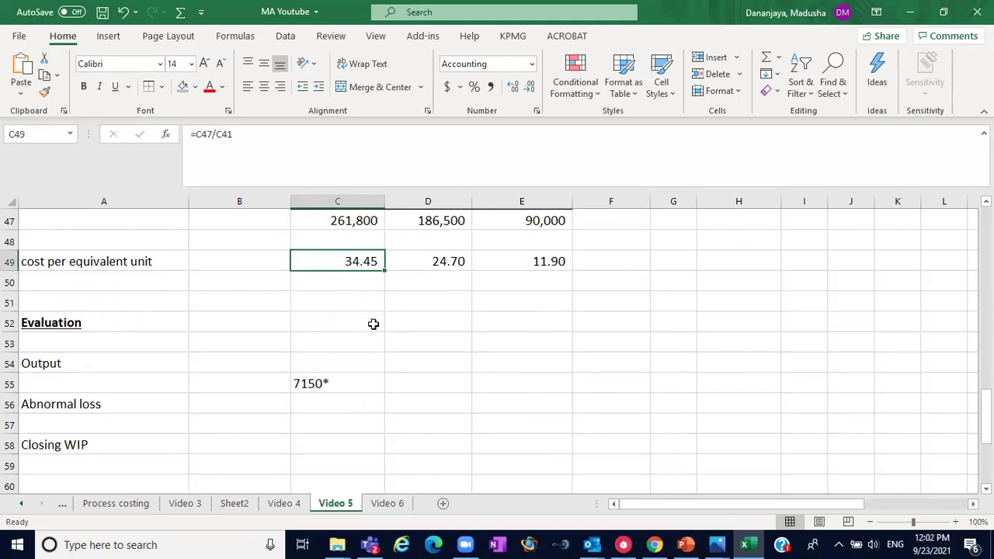
type("34")
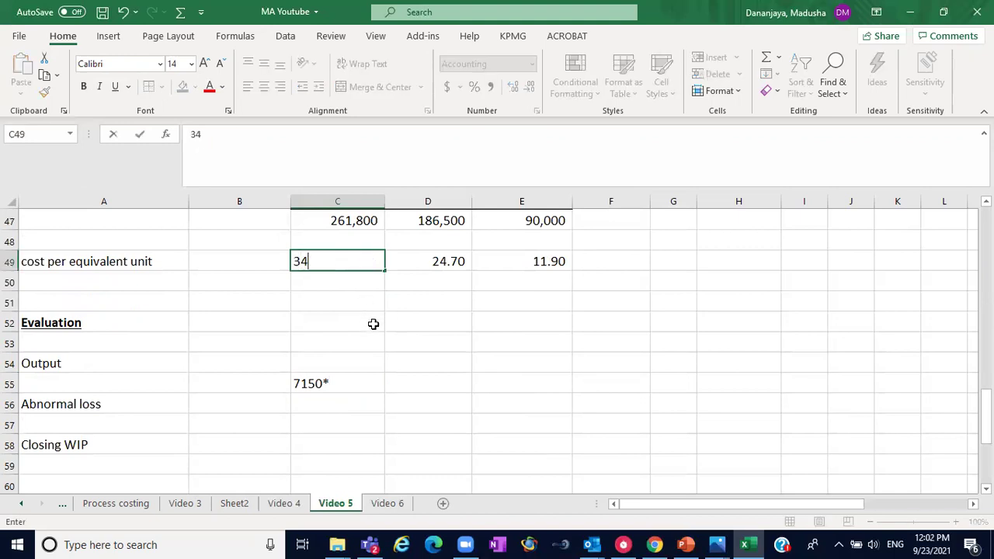
left_click(122, 12)
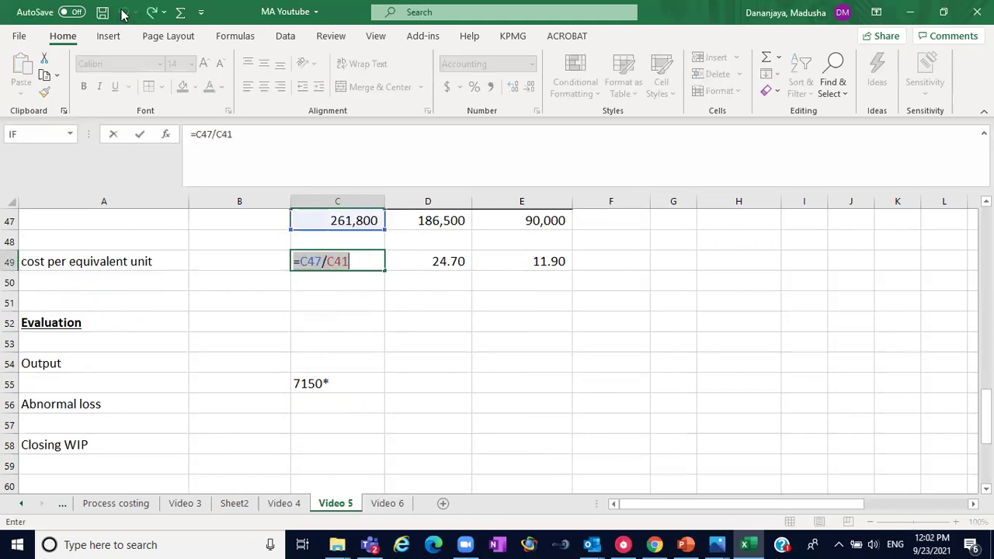
key("Return")
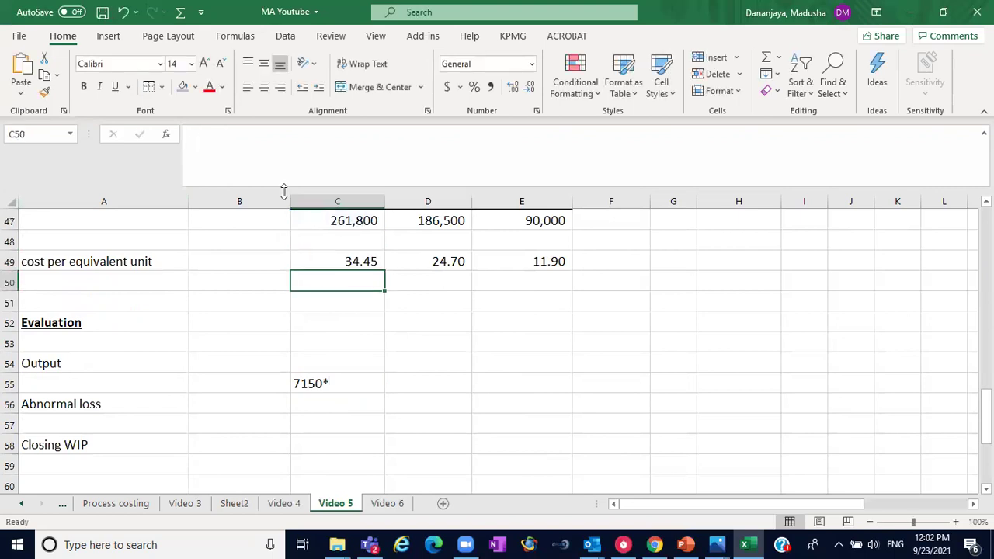
Complete the Output working in C55 as 7150*34.45 and enter the value 246317.5 in C54
left_click(337, 384)
left_click(266, 161)
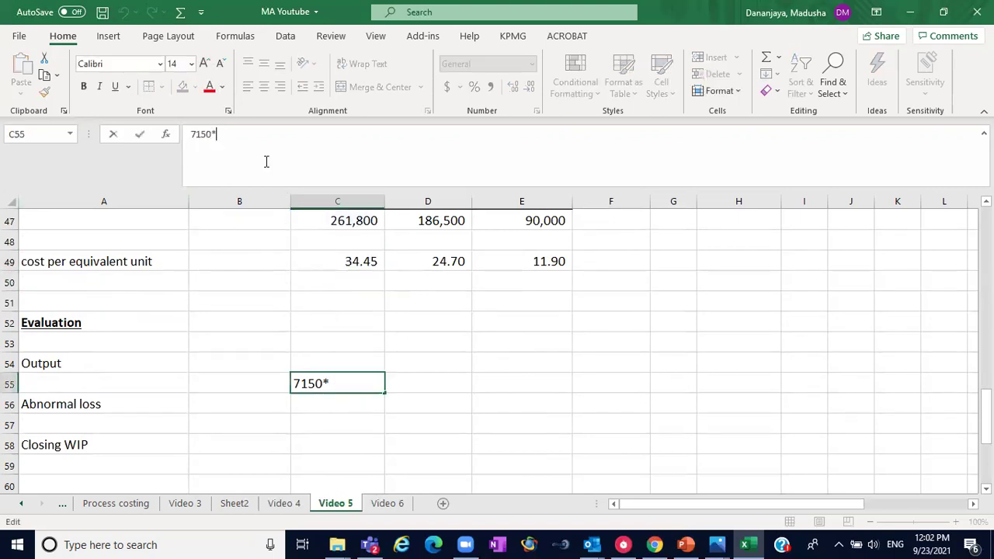
type("34.45")
left_click(331, 368)
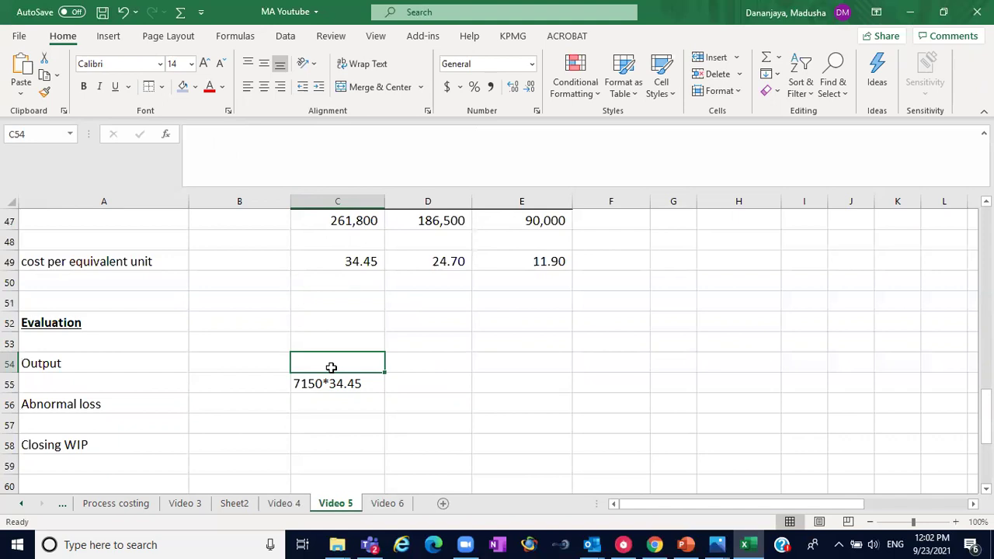
type("246")
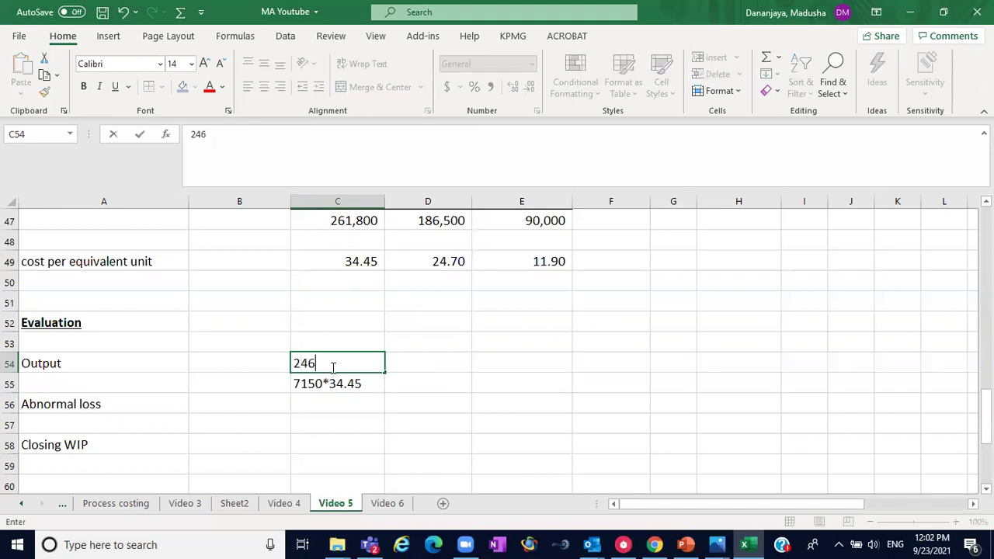
type("317.5")
left_click(494, 382)
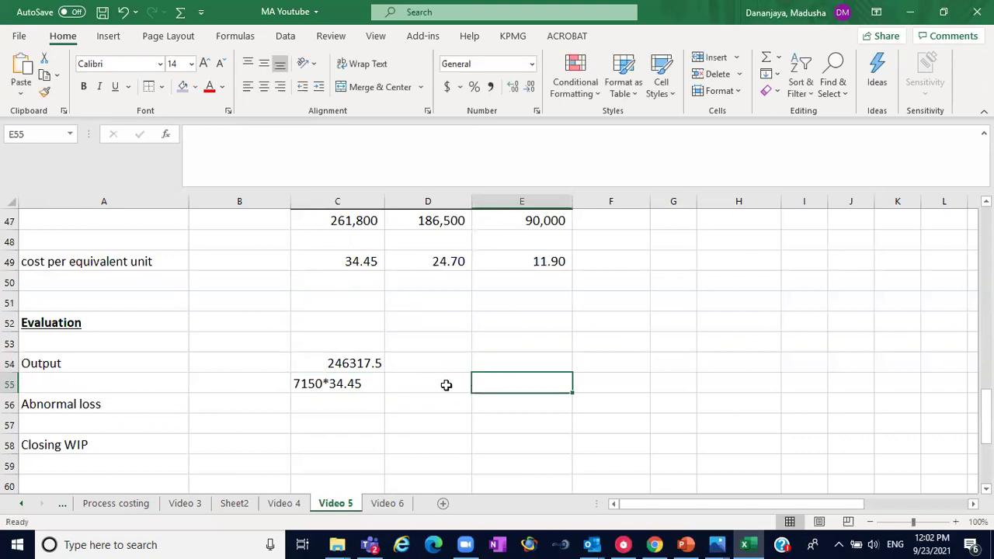
Right-align the working in C55 and make the Output value in C54 bold
left_click(355, 382)
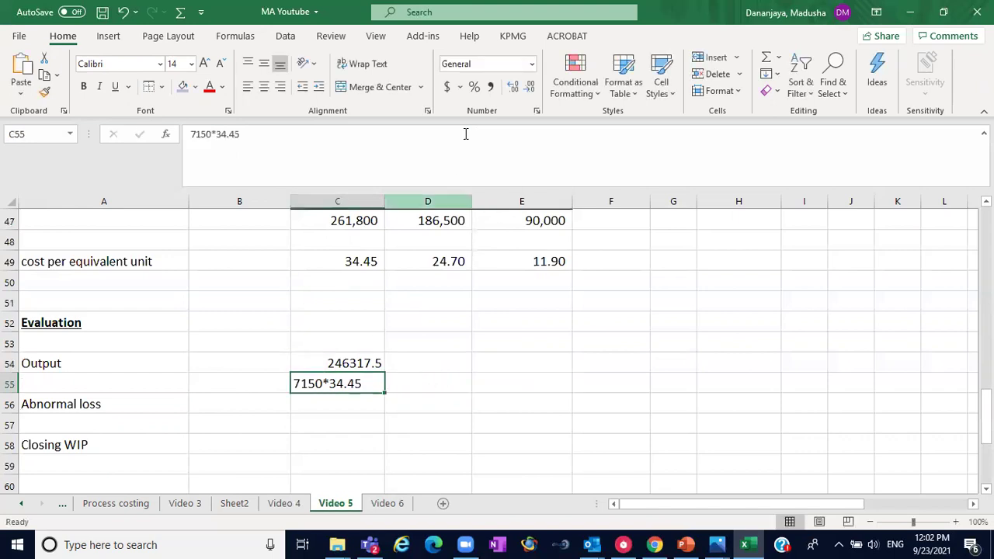
left_click(281, 86)
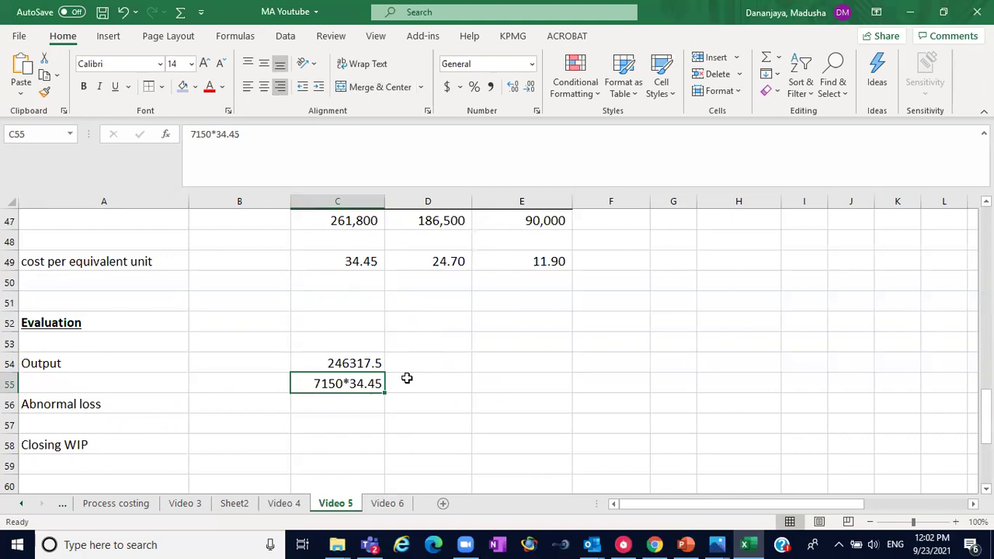
left_click(355, 363)
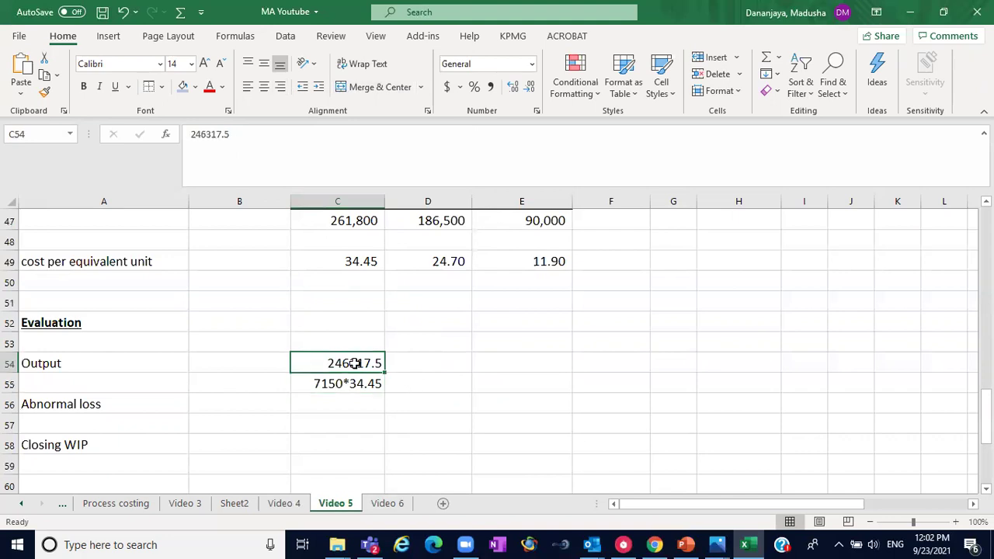
left_click(83, 87)
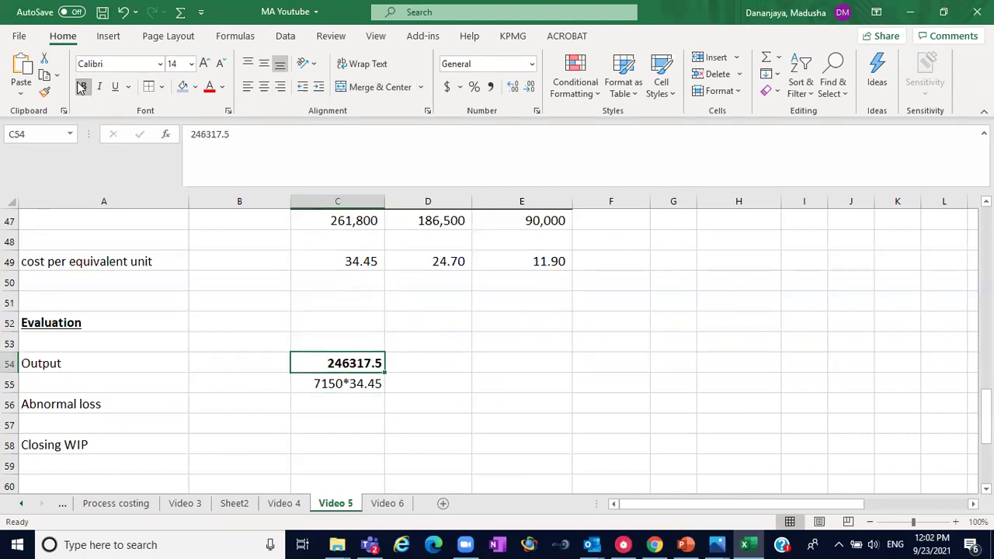
Look up the output equivalent units in D36 and enter the working 7220*24.7 in D55
left_click(415, 368)
left_click(415, 382)
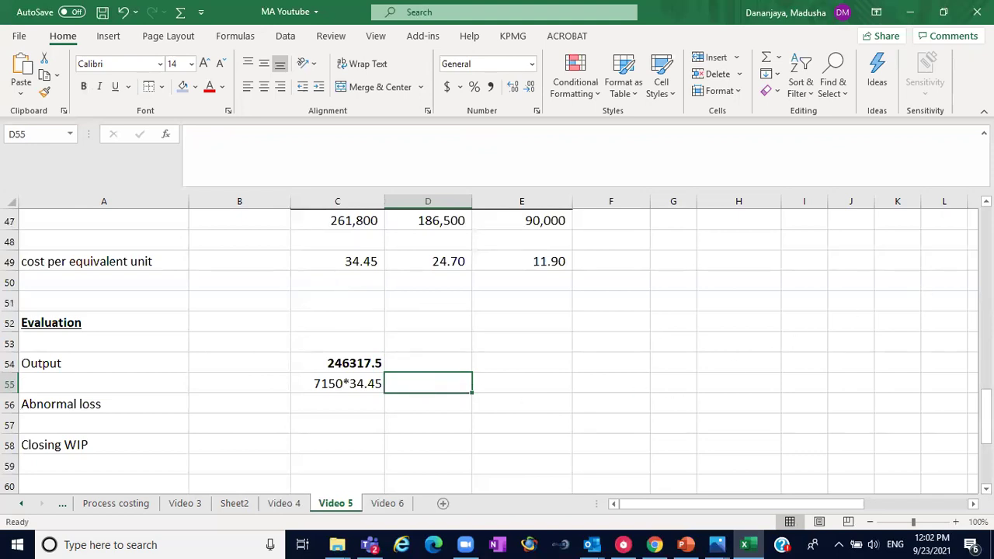
left_click_drag(987, 418, 986, 363)
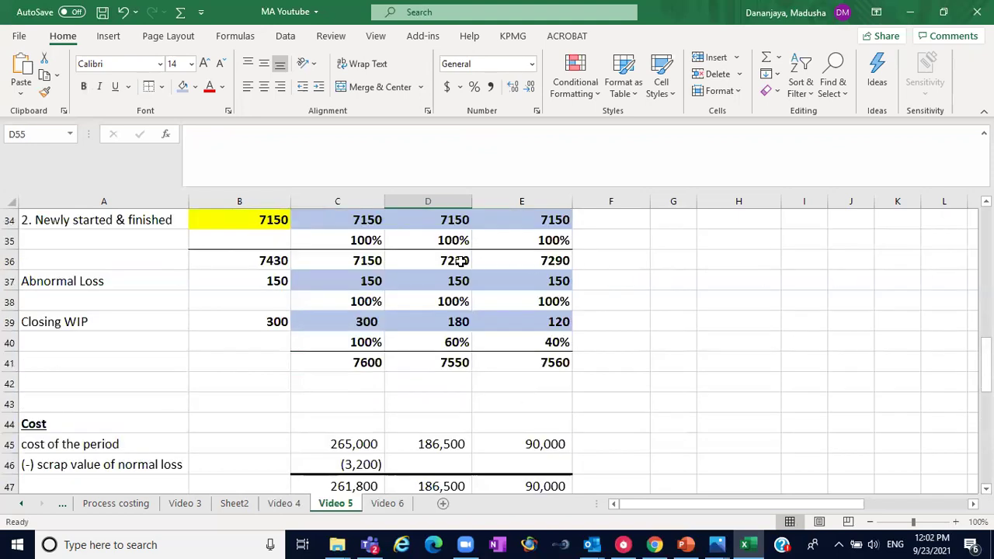
left_click(458, 261)
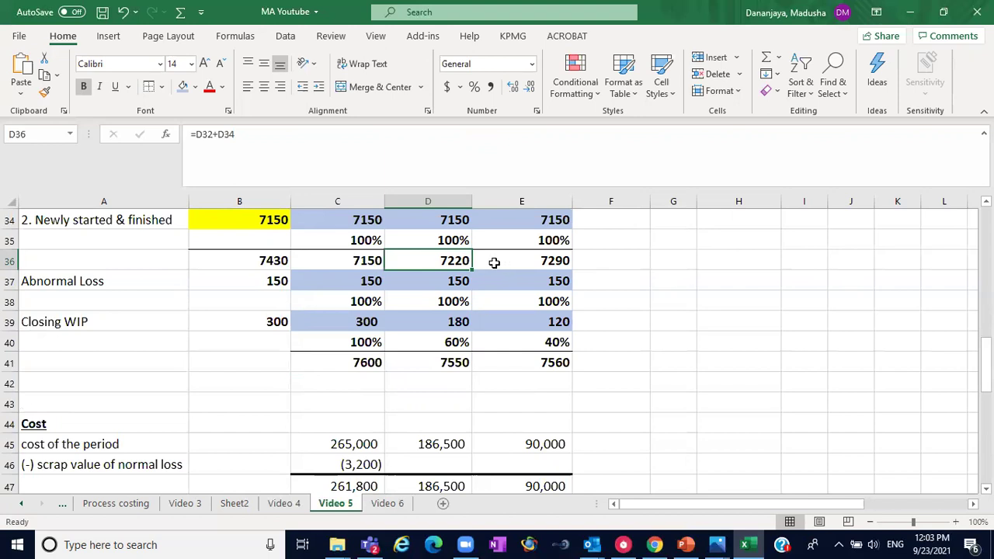
scroll(497, 350, "down", 4)
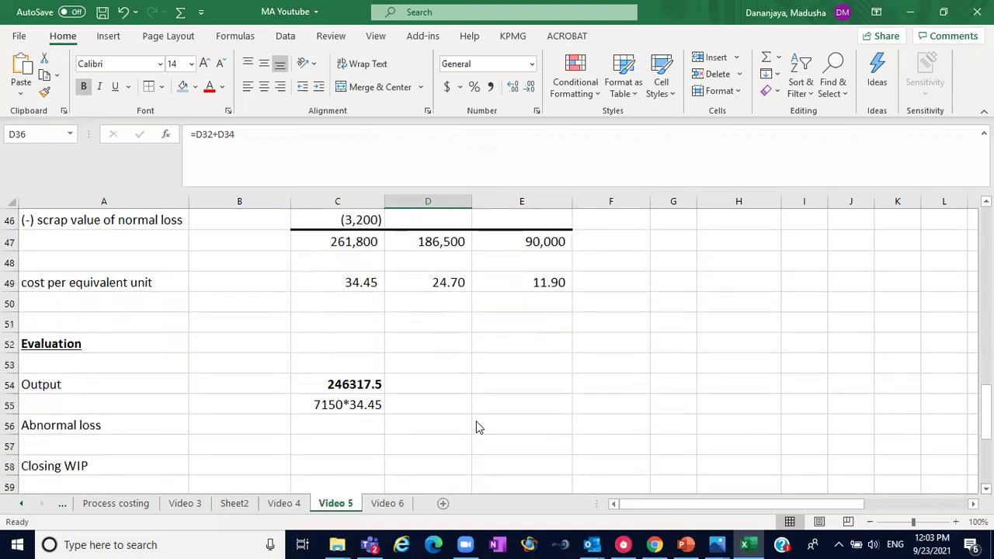
left_click(435, 398)
type("7")
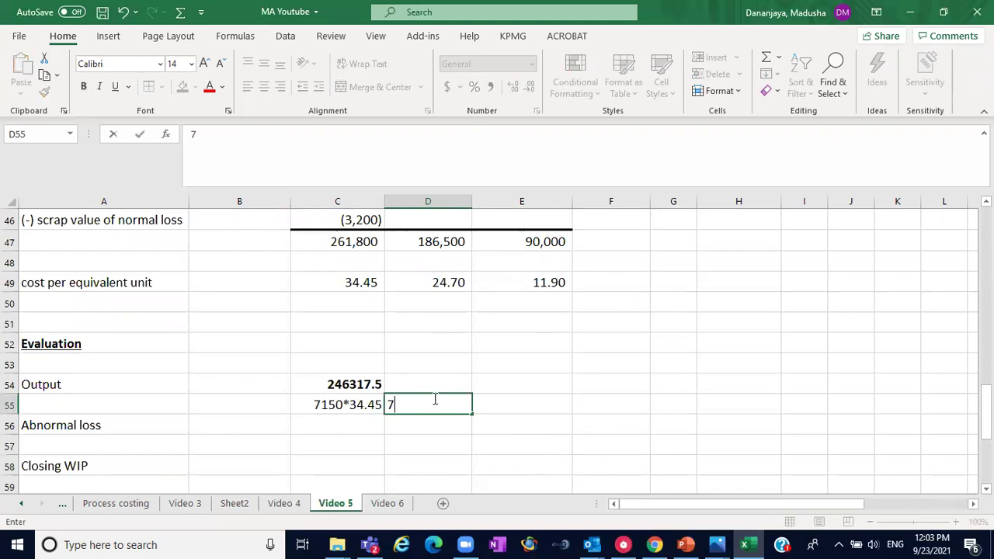
type("220*24.7")
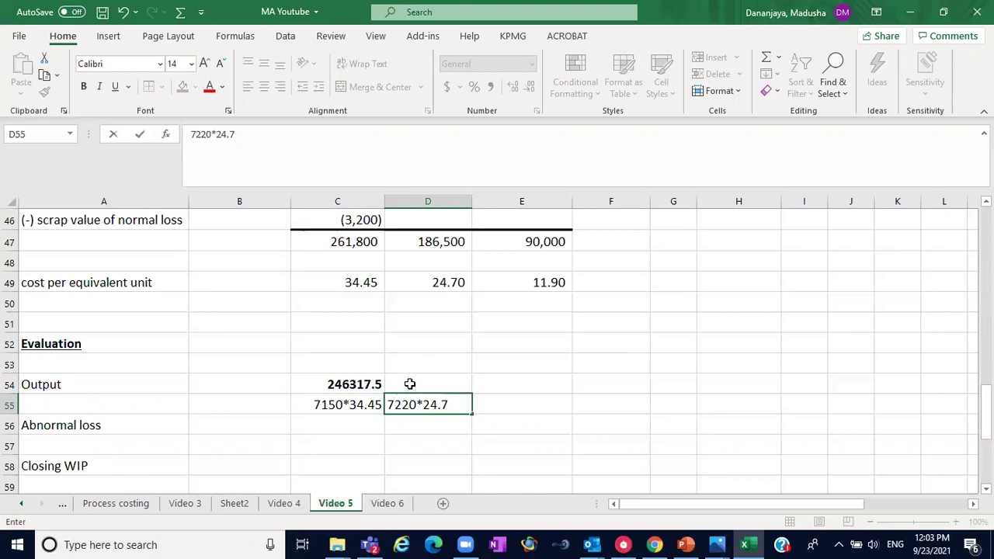
Enter the Output value 178334 in D54 and make it bold
left_click(410, 384)
type("178334")
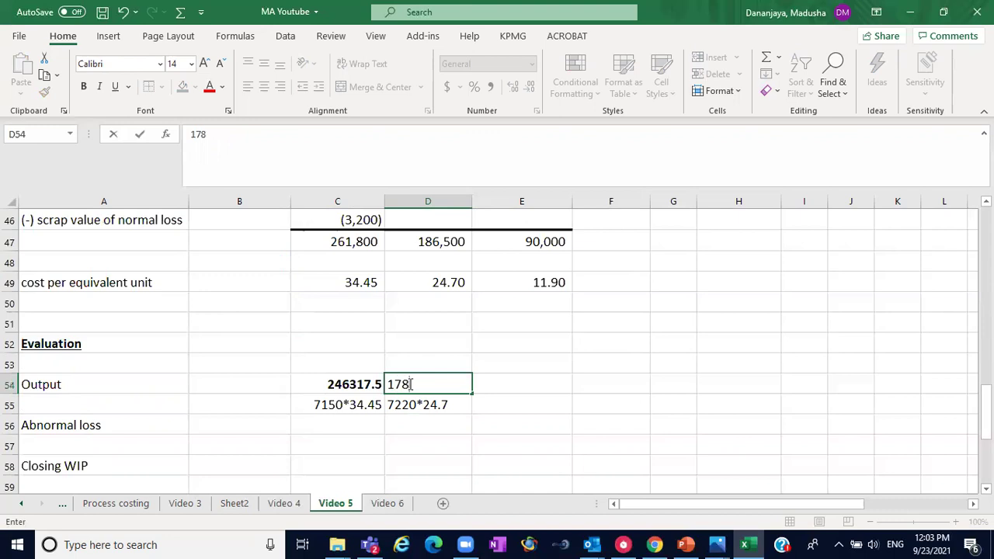
left_click(584, 420)
left_click(432, 381)
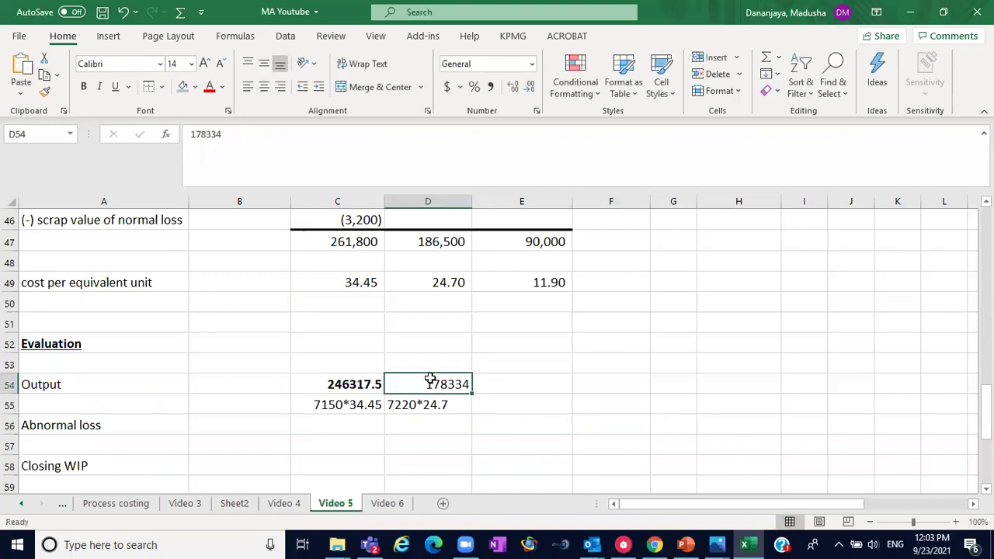
left_click(84, 86)
Right-align the Output working in D55
left_click(472, 410)
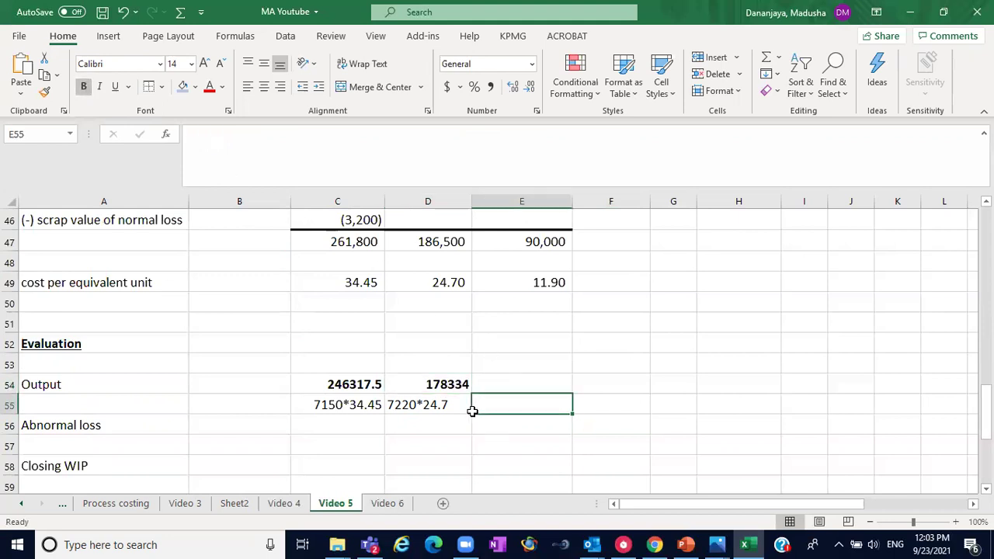
left_click(446, 408)
left_click(281, 88)
Look up the output equivalent units in E36 and the unit cost in E49, and enter the working 7290*11.90 in E55
left_click(519, 411)
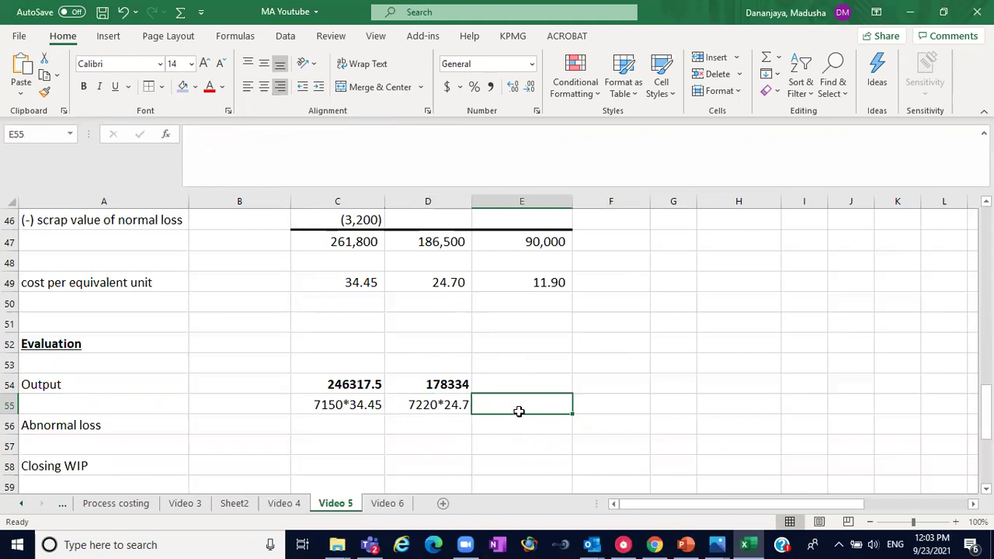
scroll(497, 342, "up", 5)
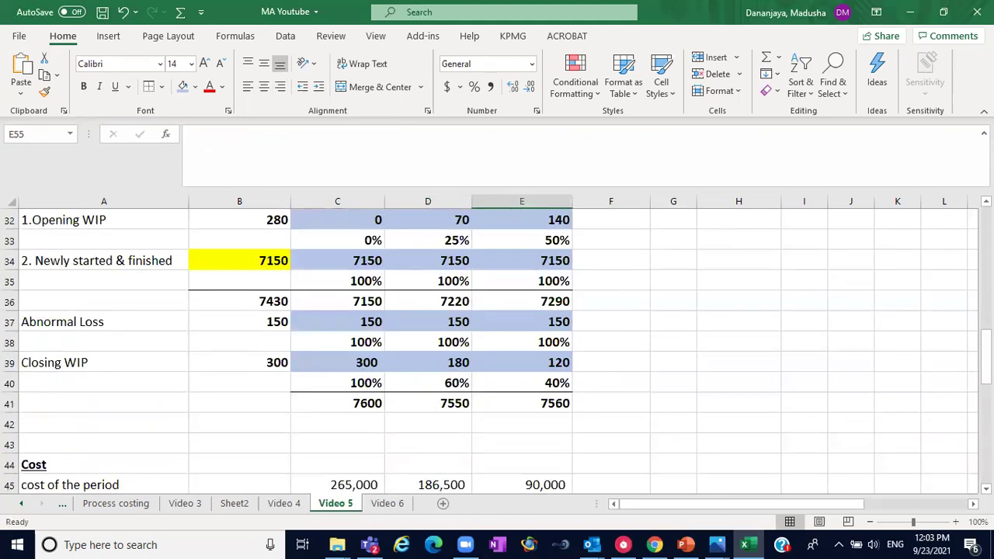
left_click(556, 301)
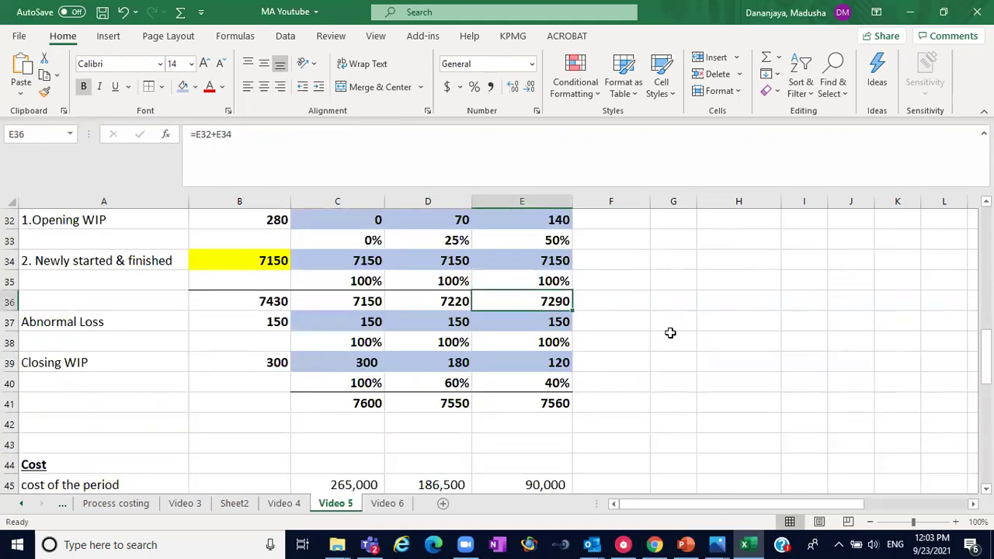
scroll(680, 389, "down", 5)
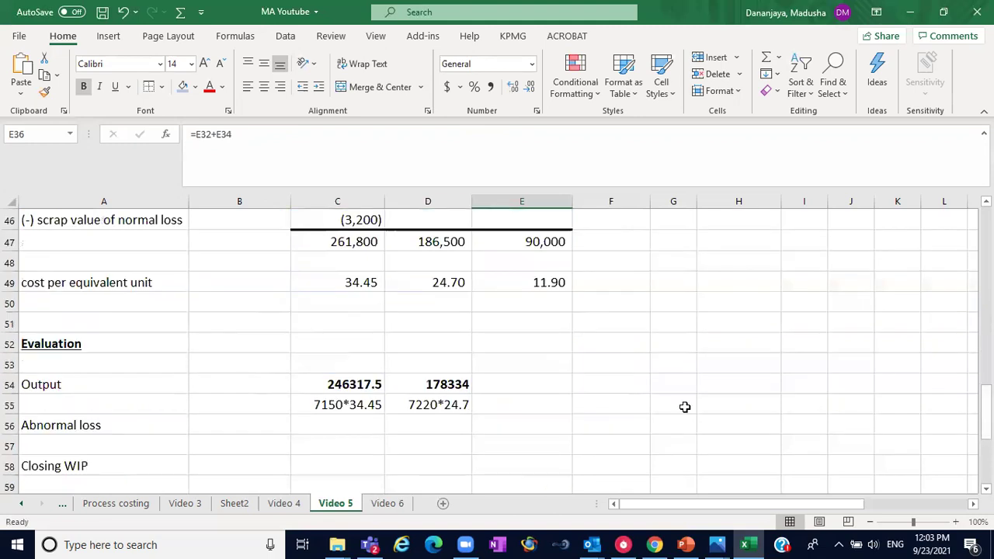
left_click(506, 401)
type("72")
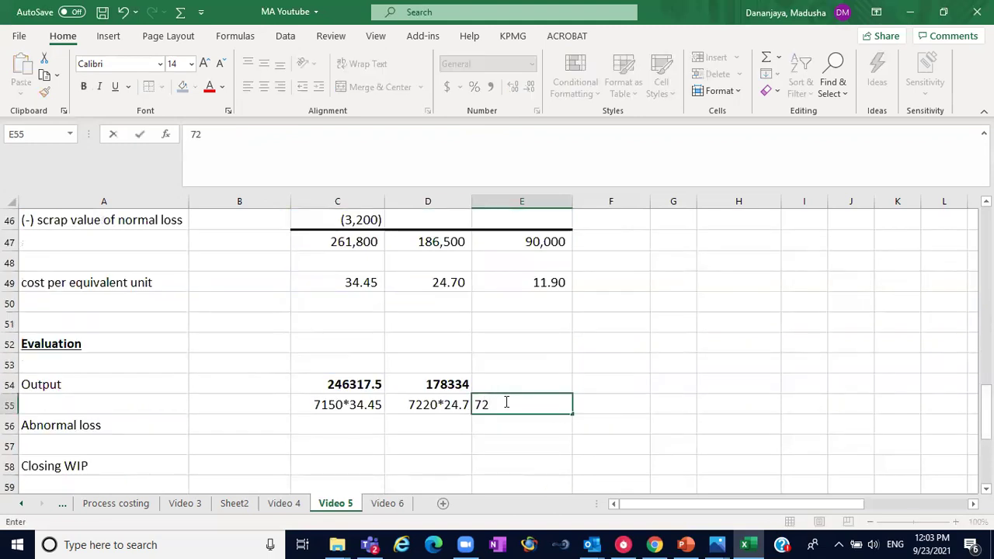
type("90*")
left_click(545, 278)
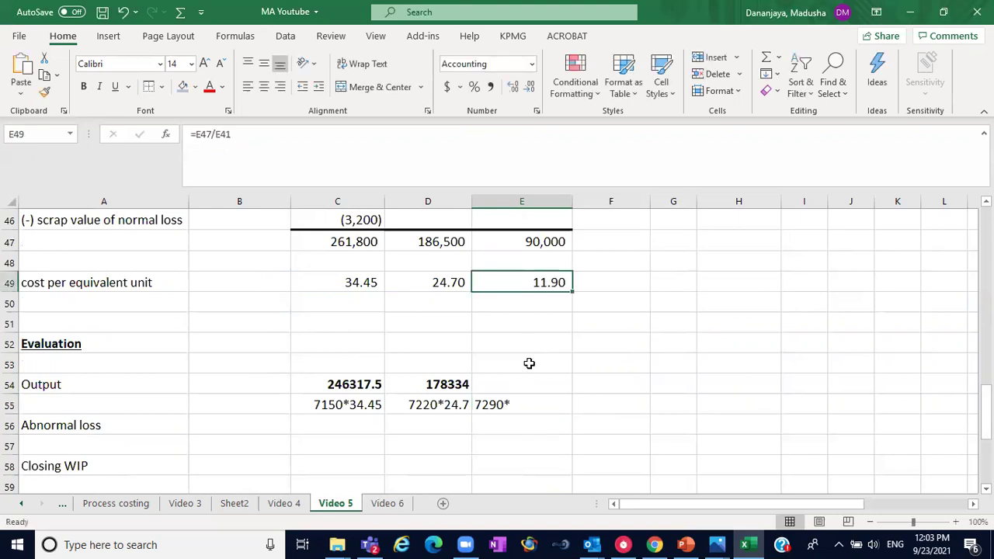
left_click(513, 404)
left_click(220, 129)
type("11.90")
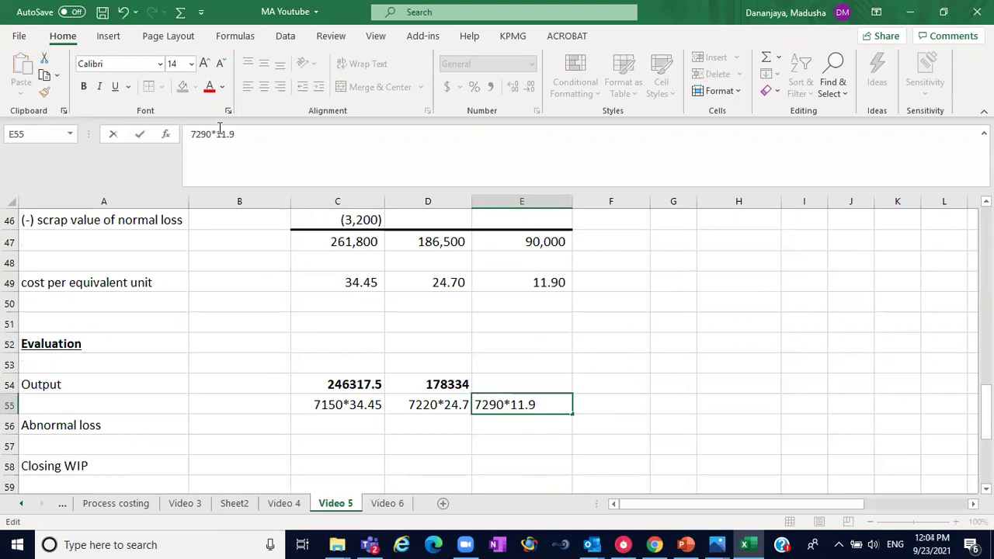
Enter the Output value 86751 in E54 and make it bold
left_click(508, 378)
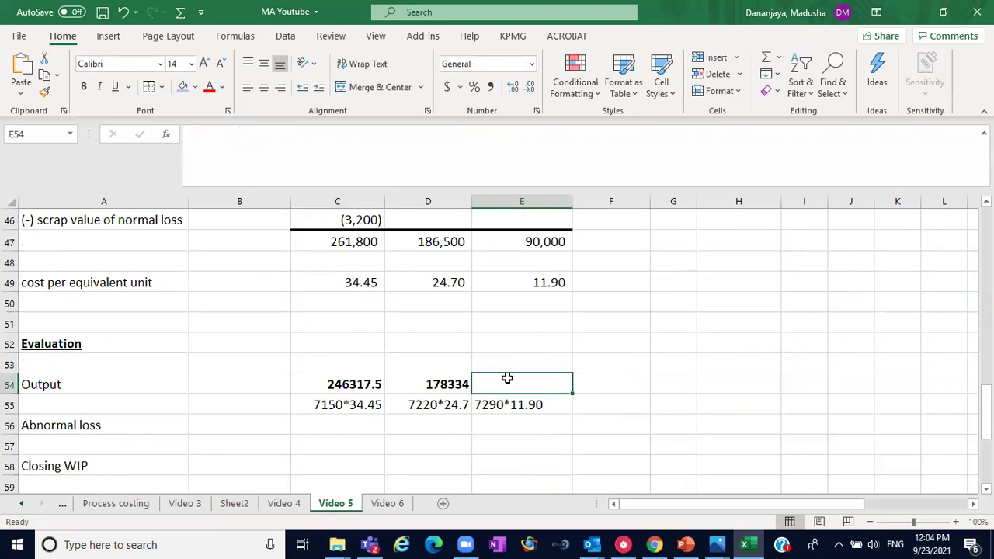
type("86751")
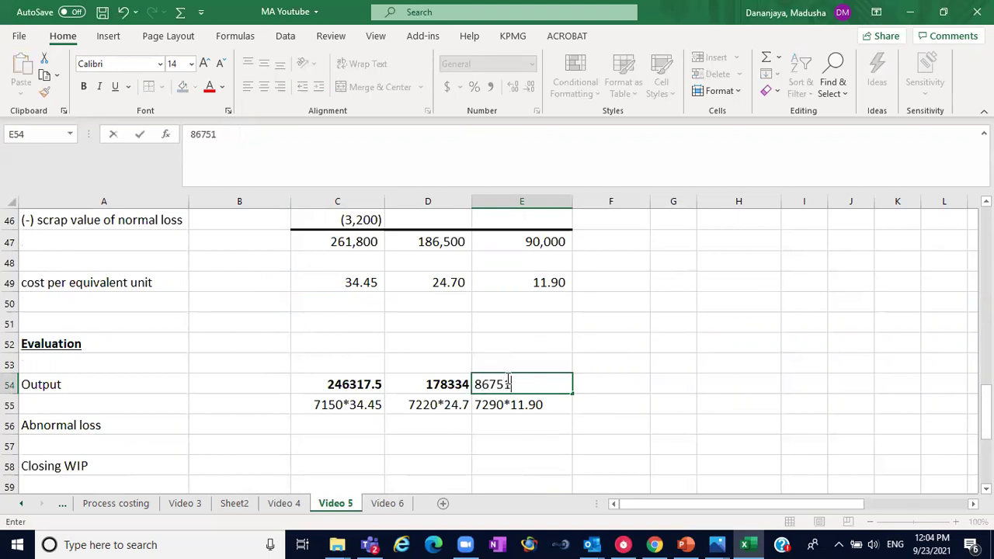
left_click(659, 391)
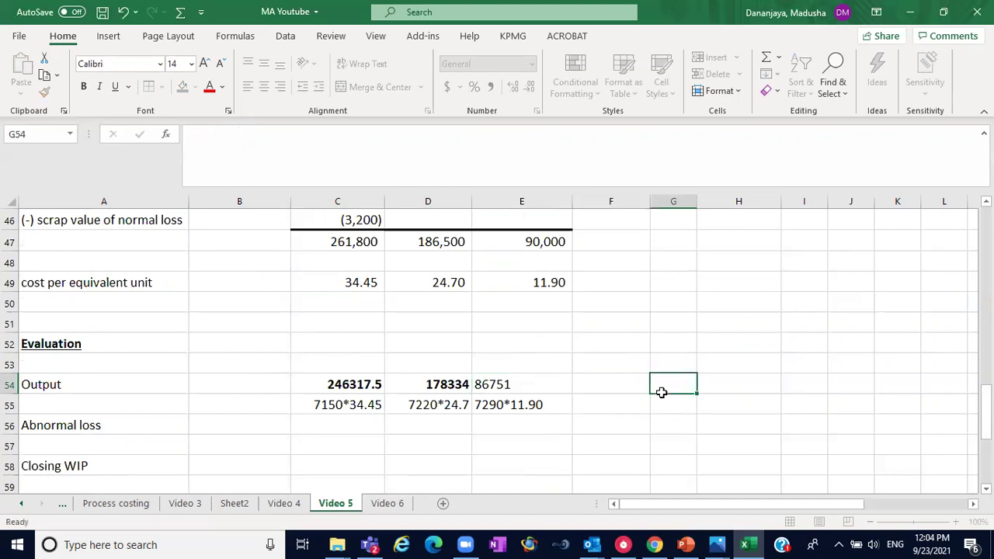
left_click(529, 387)
left_click(85, 87)
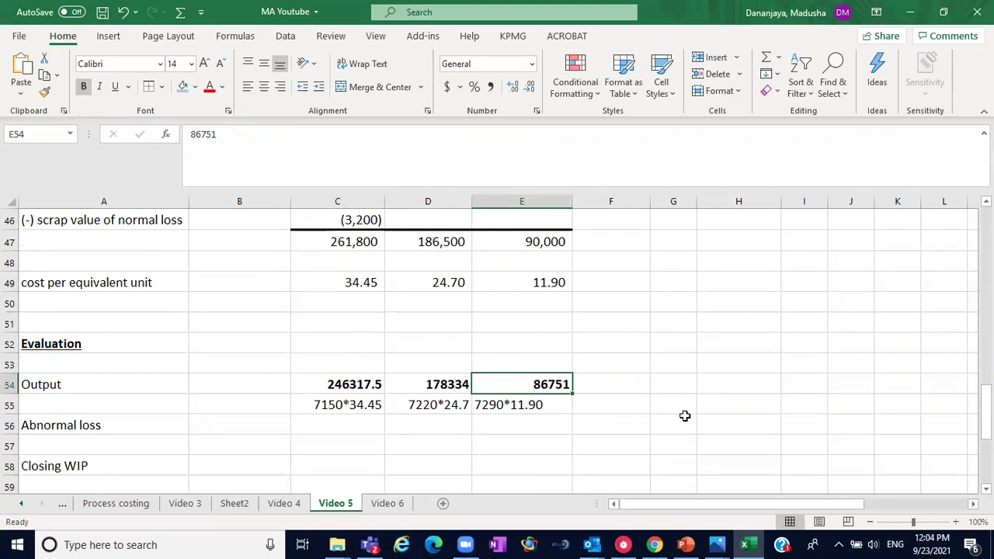
Total the Output row in F54 with a sum of C54:E54
left_click(627, 386)
type("=")
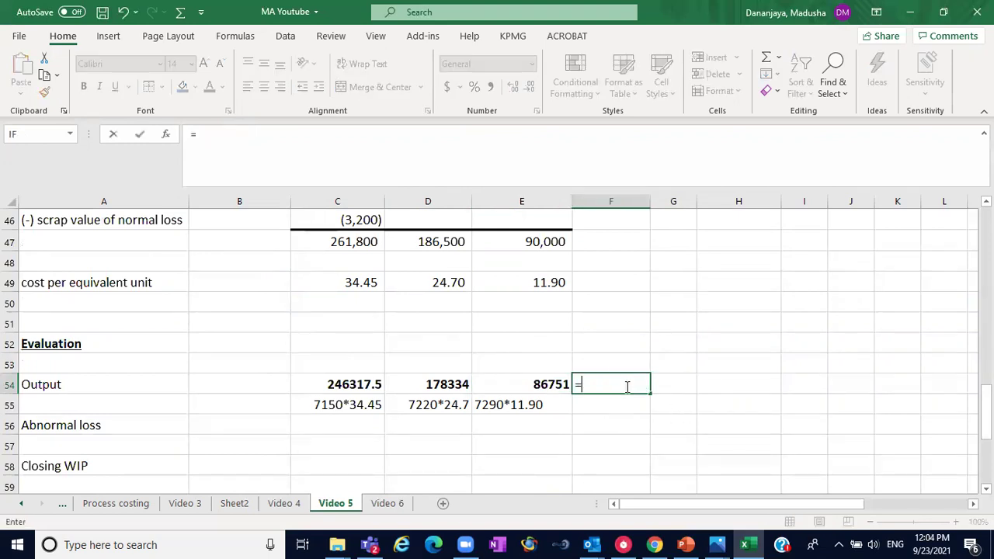
key("Escape")
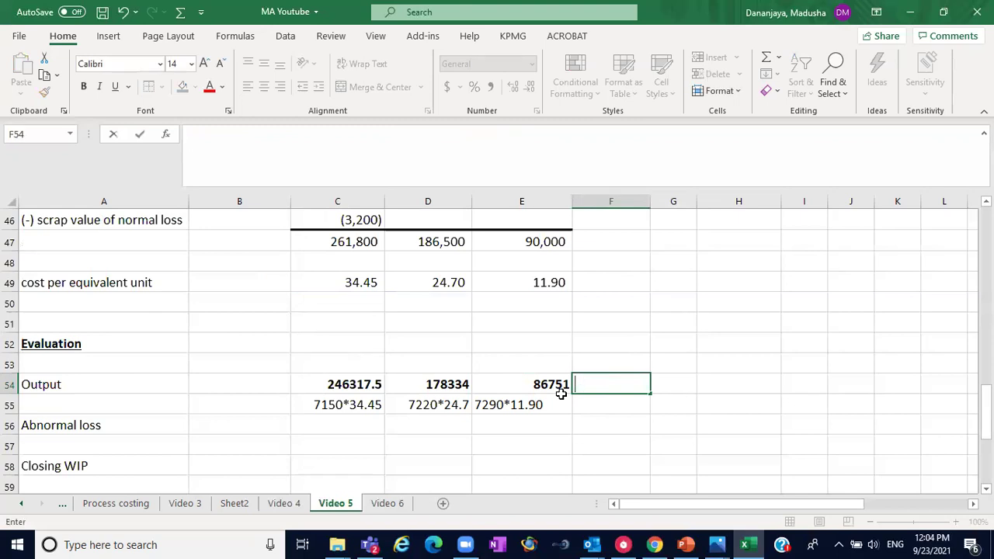
key("alt+equal")
key("Return")
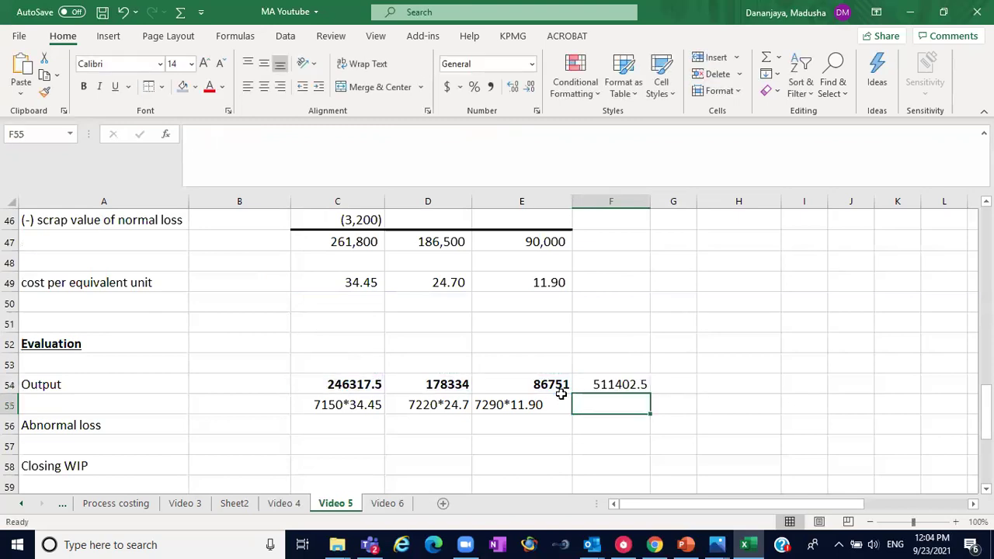
Make the Output total in F54 bold and give the cell a light blue fill
left_click(632, 384)
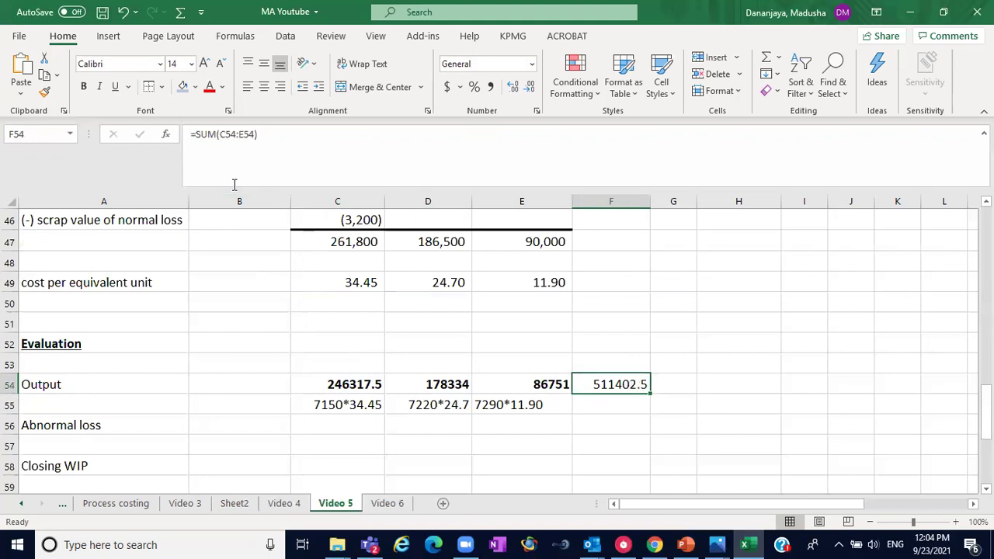
left_click(83, 86)
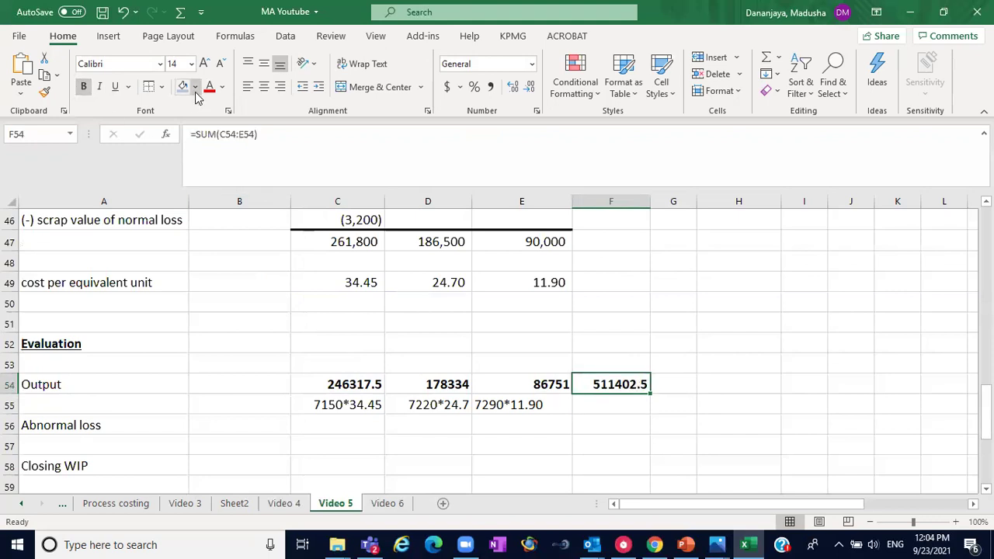
left_click(195, 88)
left_click(245, 223)
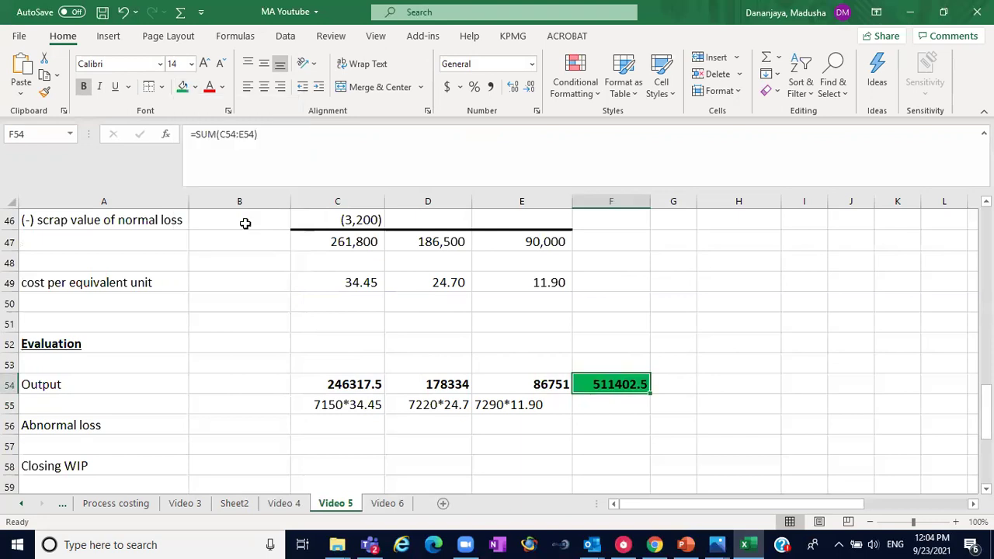
left_click(196, 88)
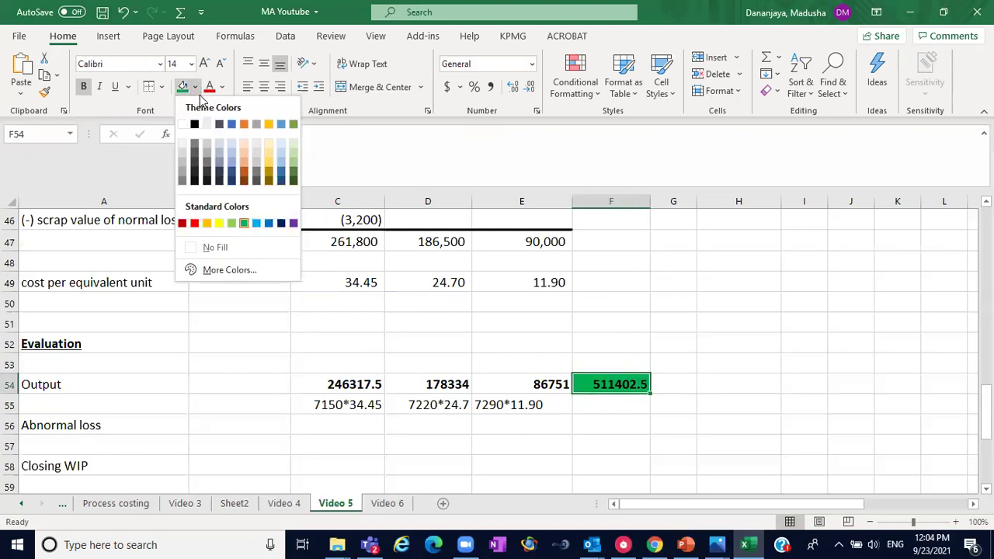
left_click(257, 223)
left_click(584, 440)
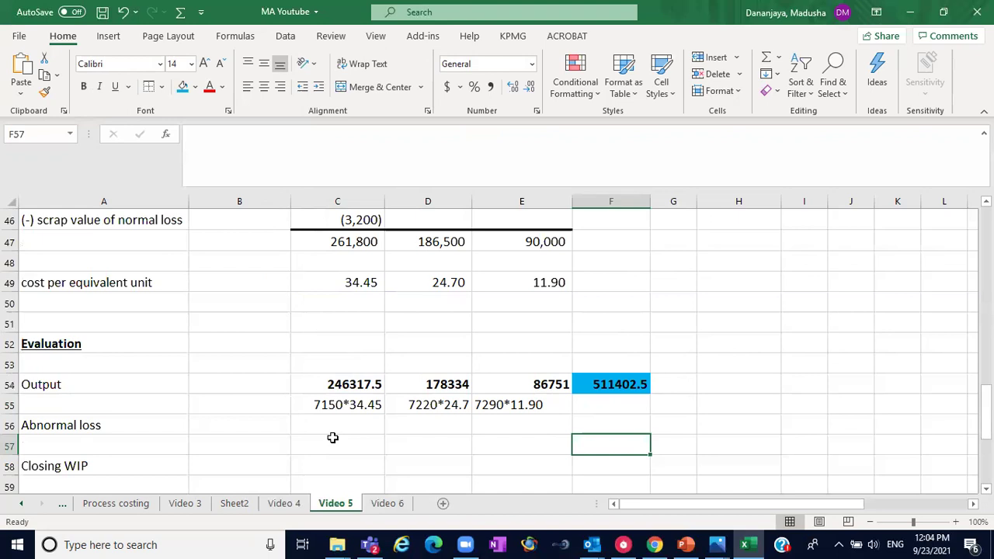
Insert two blank rows above the Abnormal loss row in the Evaluation section
left_click(10, 425)
right_click(10, 425)
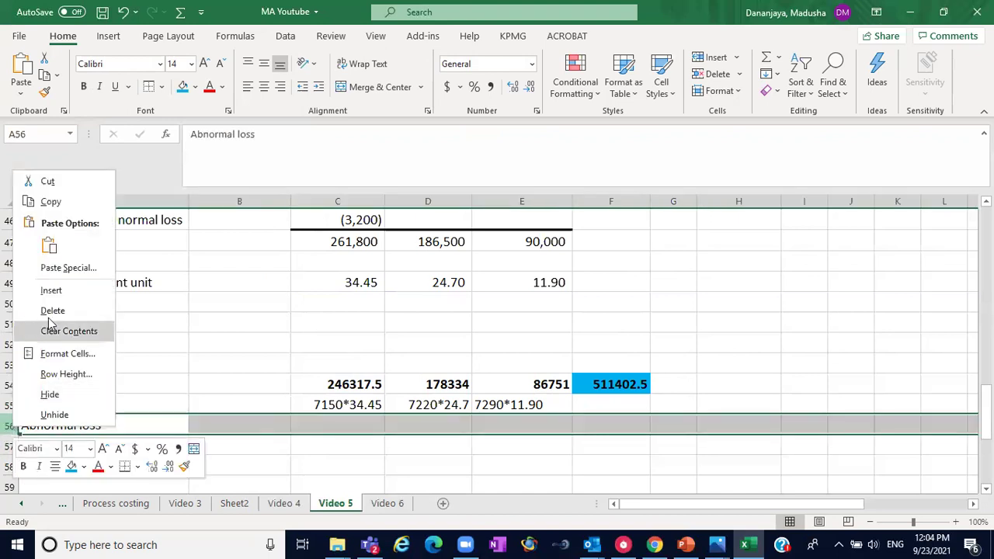
left_click(219, 426)
left_click_drag(10, 426, 11, 440)
left_click(10, 426)
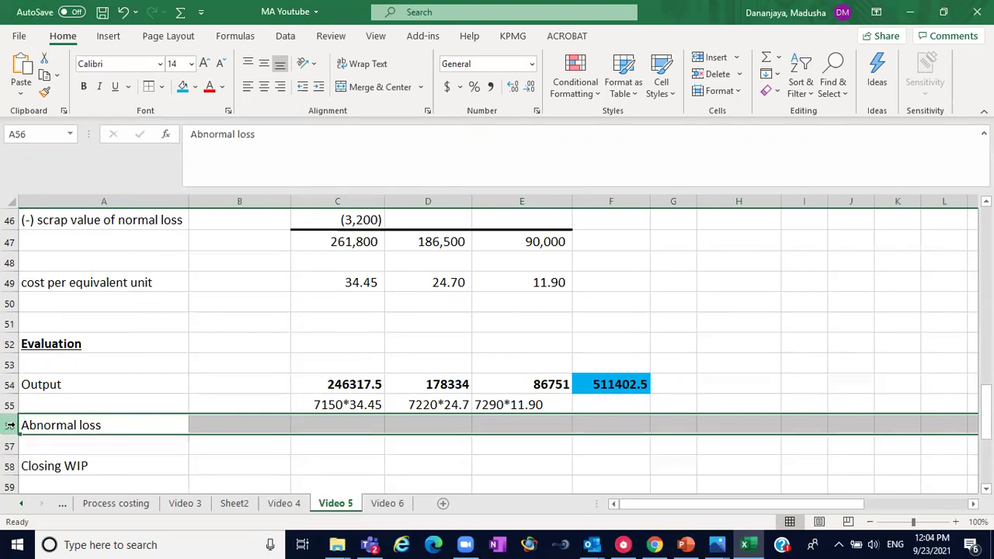
left_click_drag(9, 426, 10, 445)
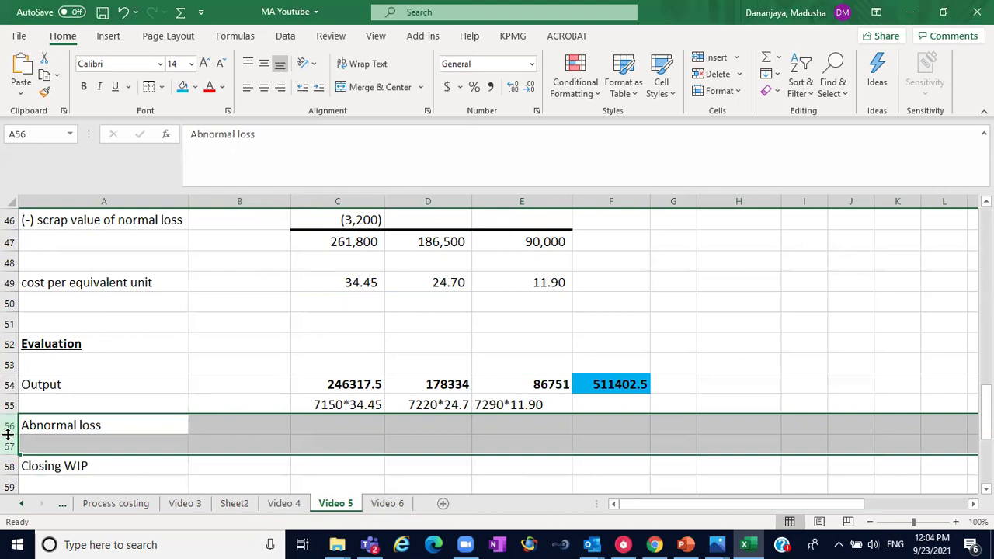
right_click(9, 426)
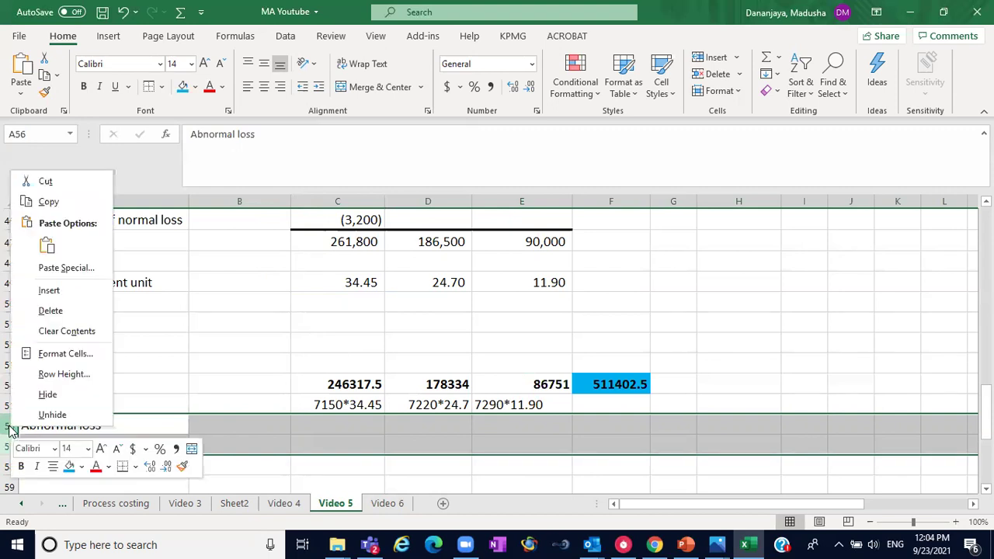
left_click(76, 285)
left_click(679, 361)
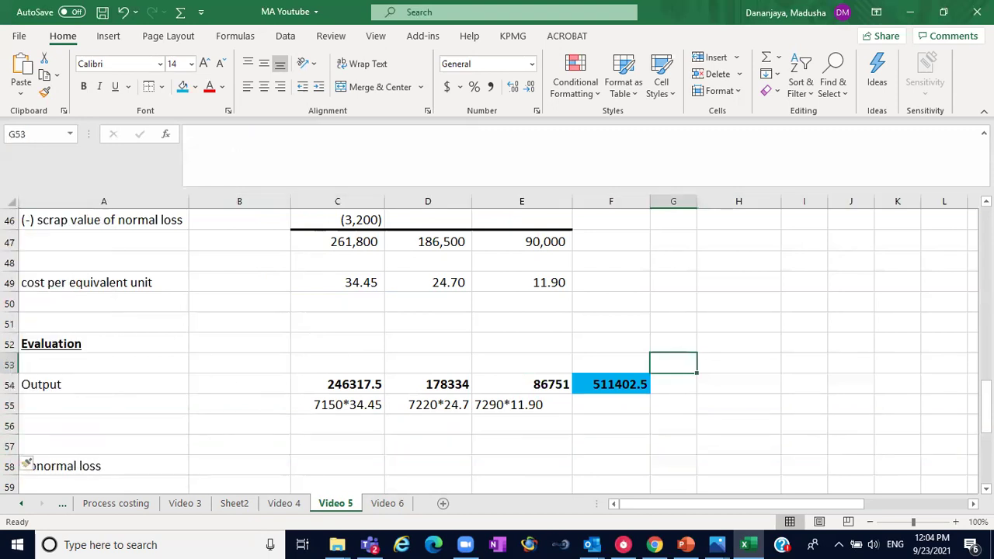
Enter the label "Opening WIP Cost(opening)" in A56, below the Output working
scroll(624, 400, "down", 1)
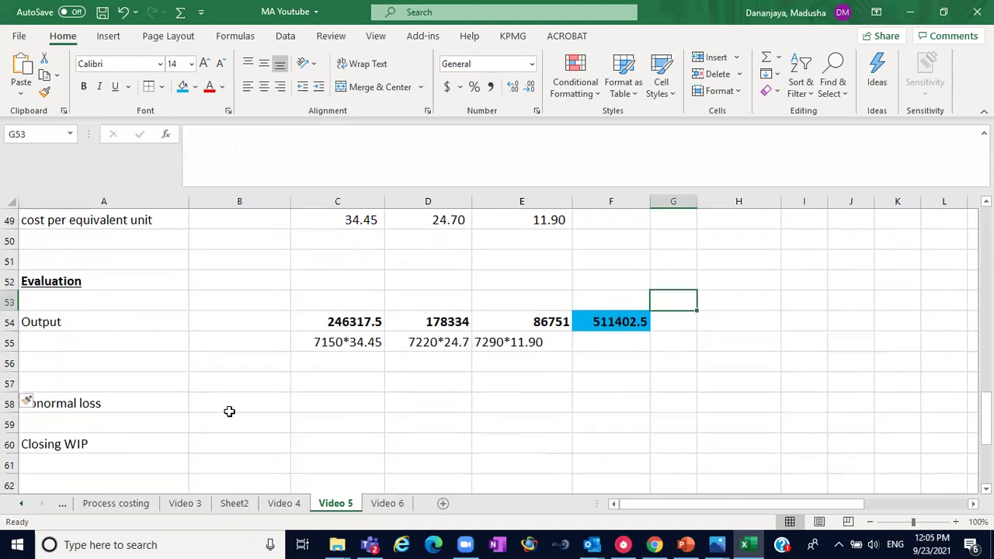
left_click(56, 364)
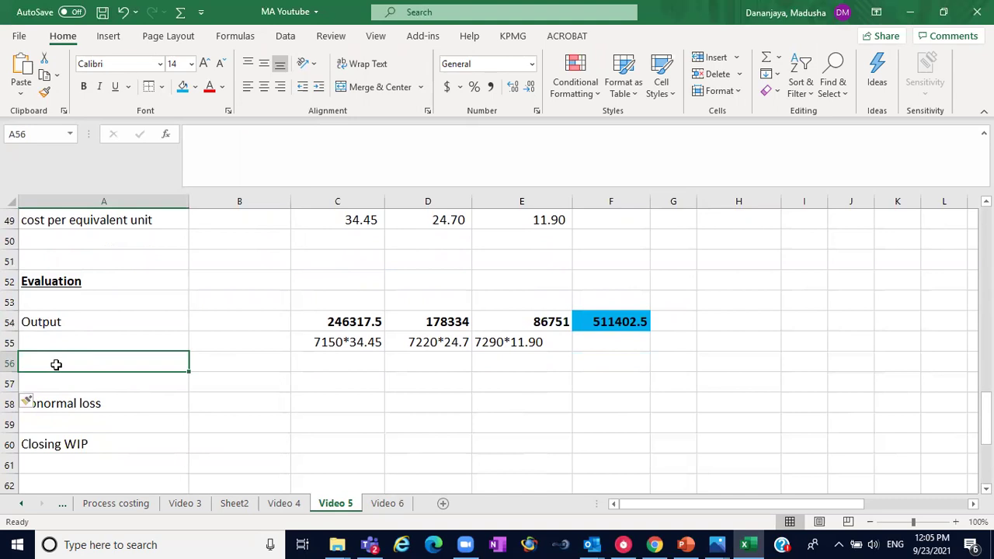
type("Openi")
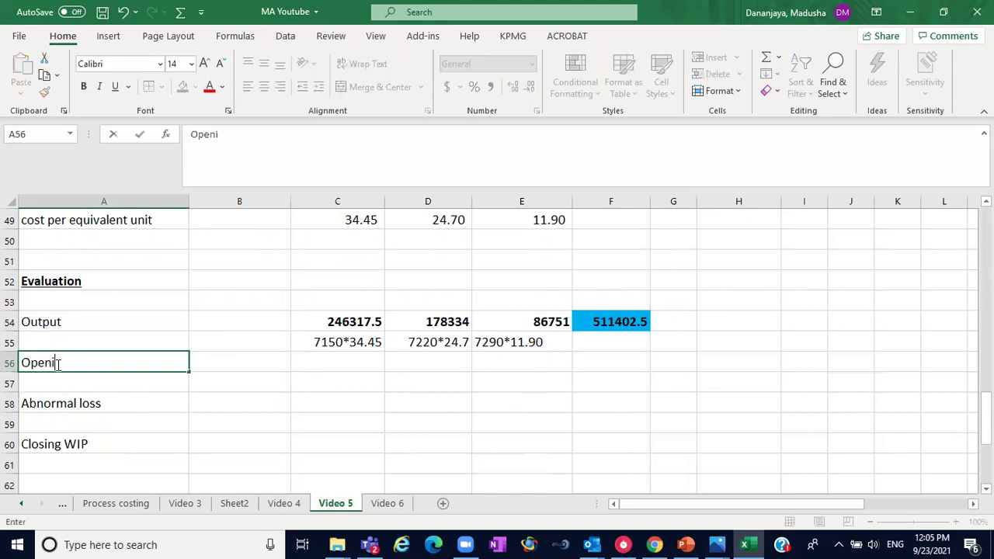
type("ng WIP")
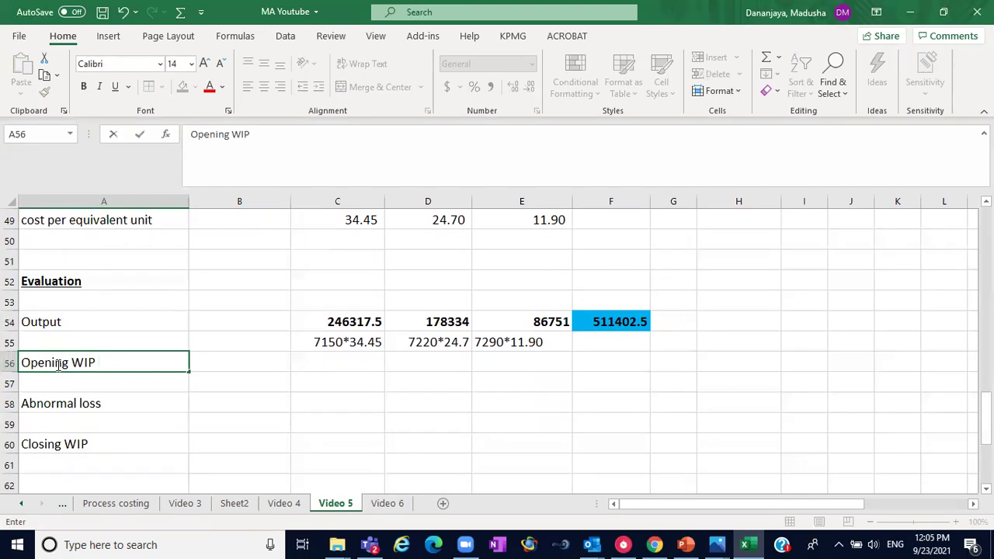
type(" Cos")
type("t")
type("(")
type("ope")
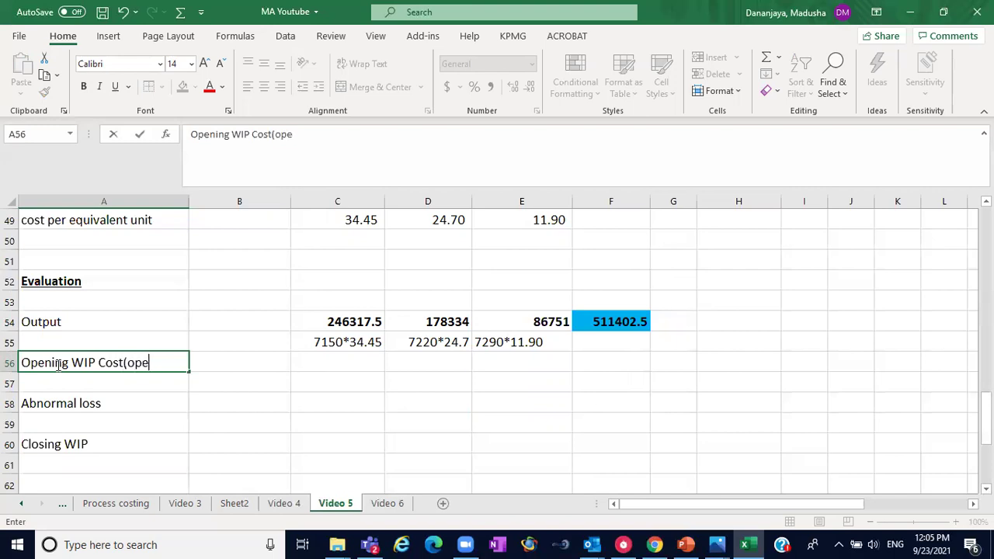
type("ning)")
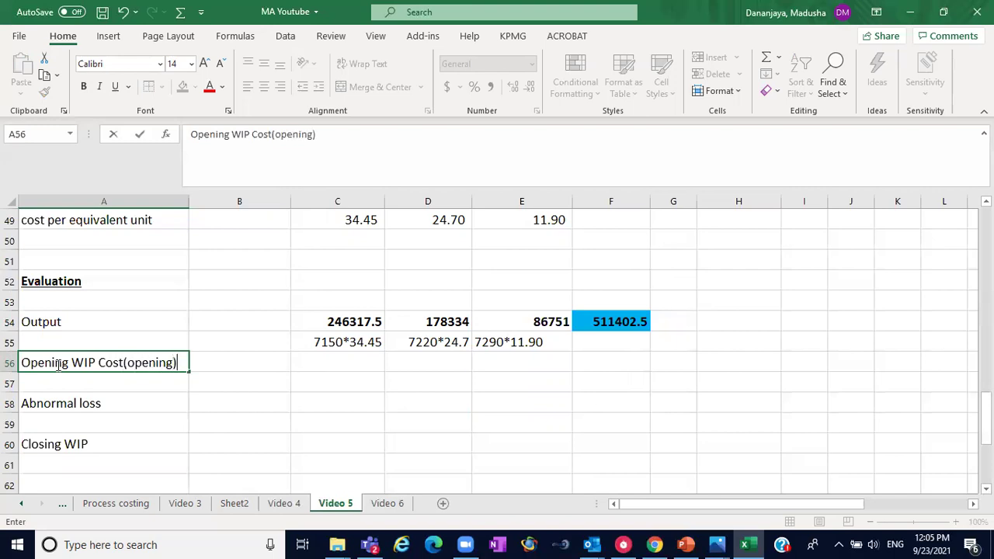
left_click(343, 362)
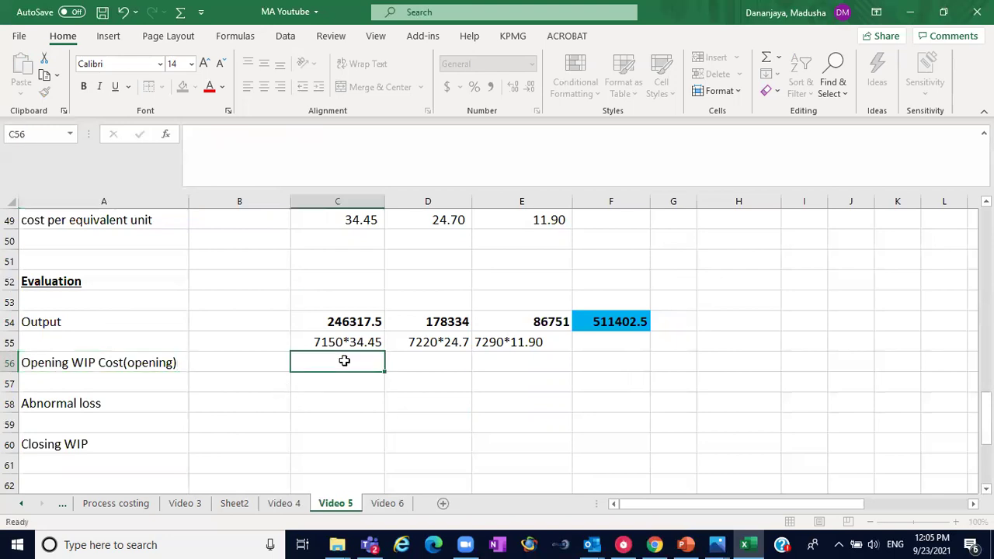
Look up the Opening WIP cost in D16 of the process account and enter 14000 in F56
left_click(606, 362)
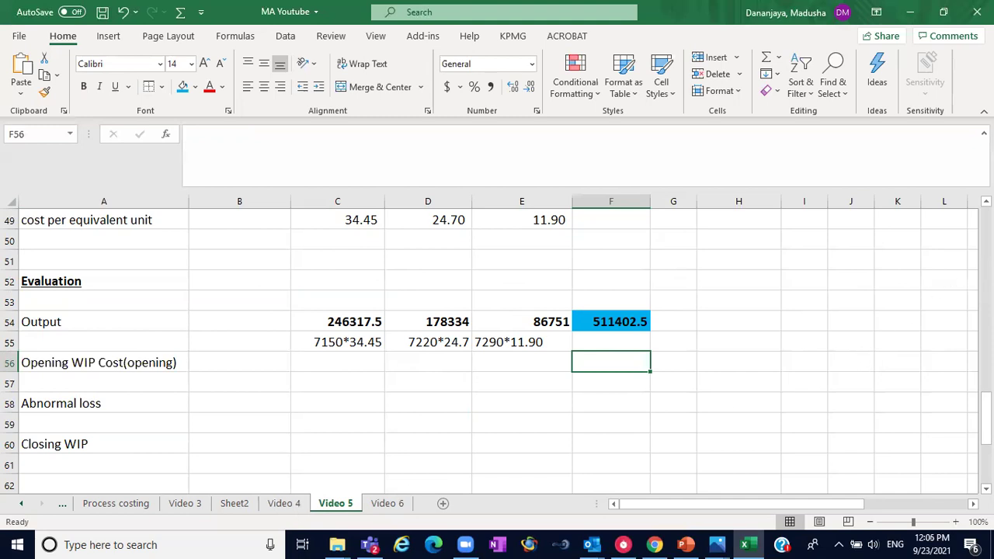
scroll(497, 341, "up", 9)
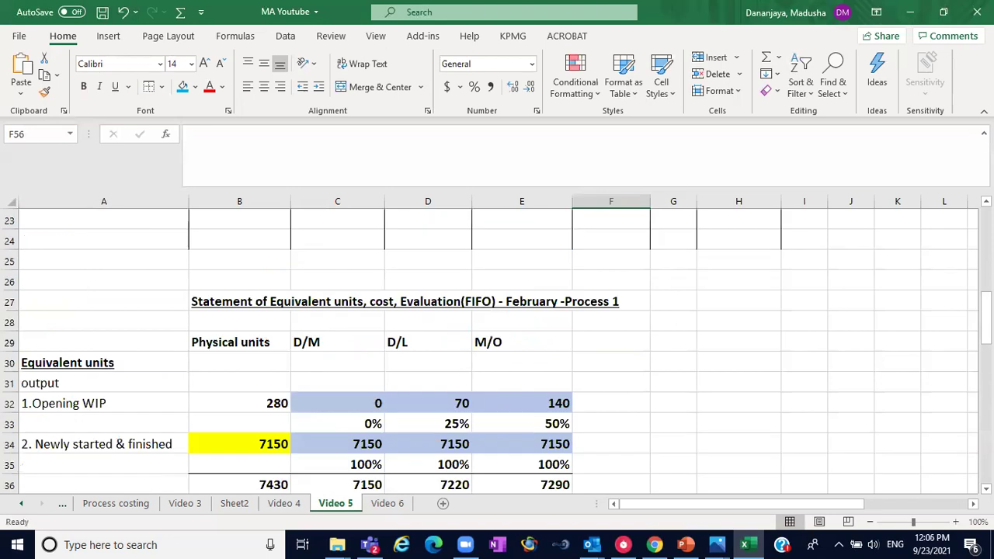
scroll(497, 342, "up", 4)
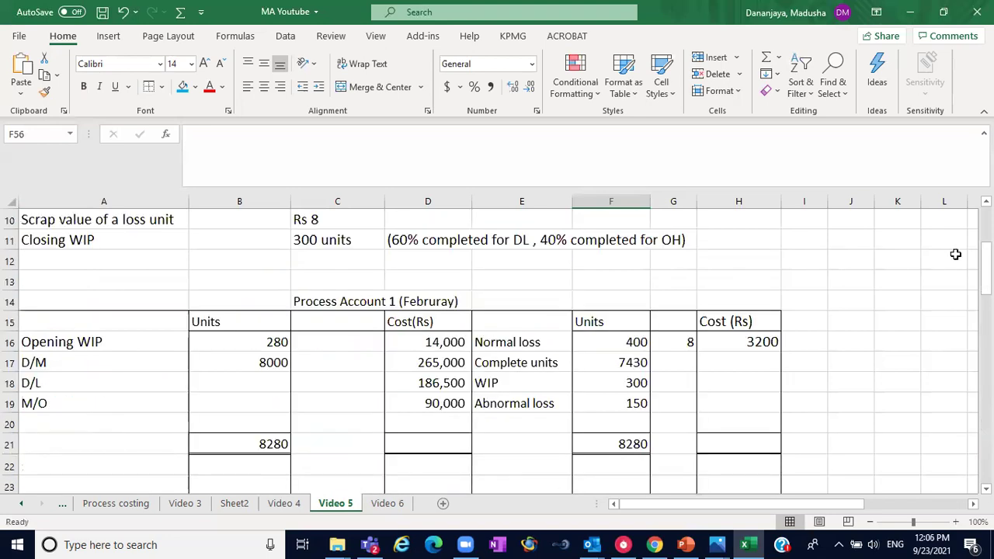
left_click(108, 341)
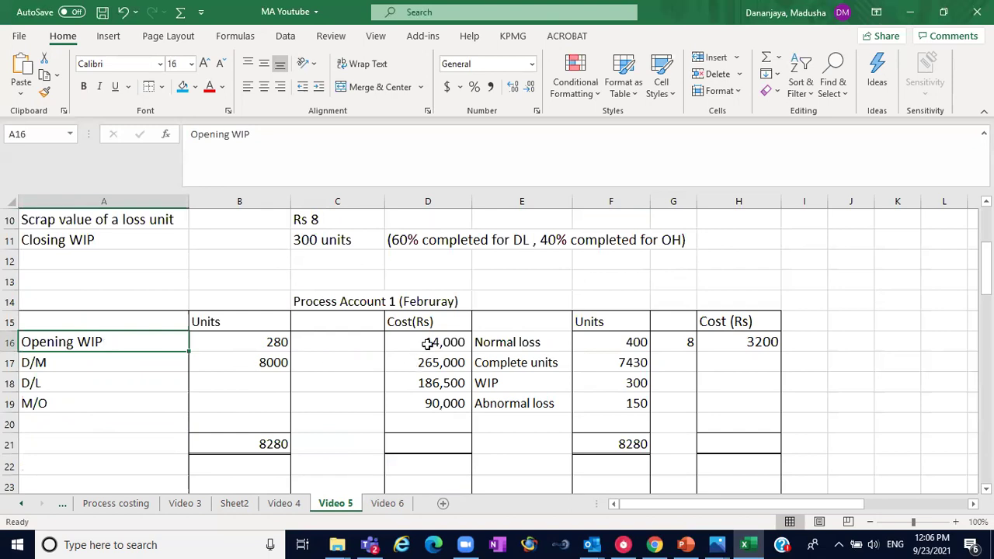
left_click(427, 344)
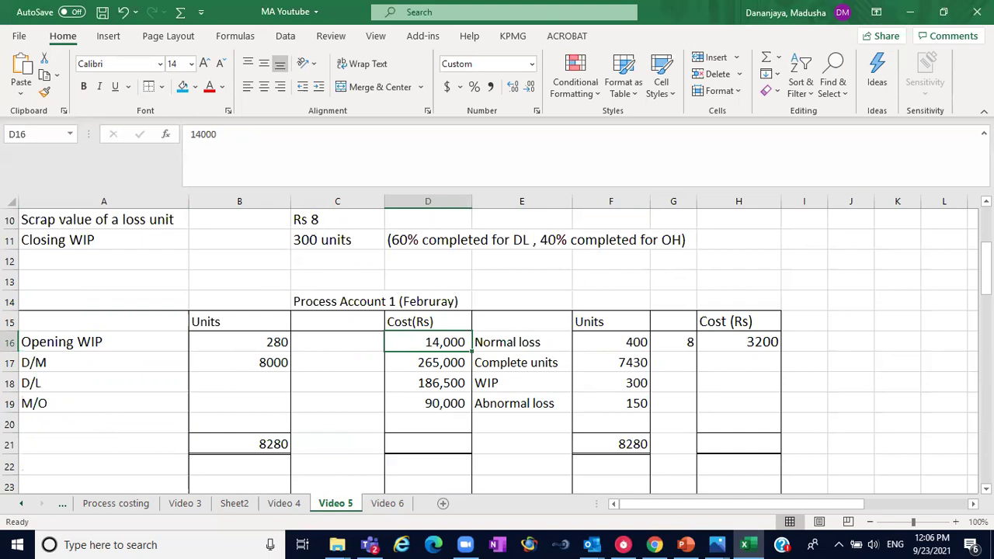
scroll(427, 344, "down", 9)
scroll(567, 350, "down", 4)
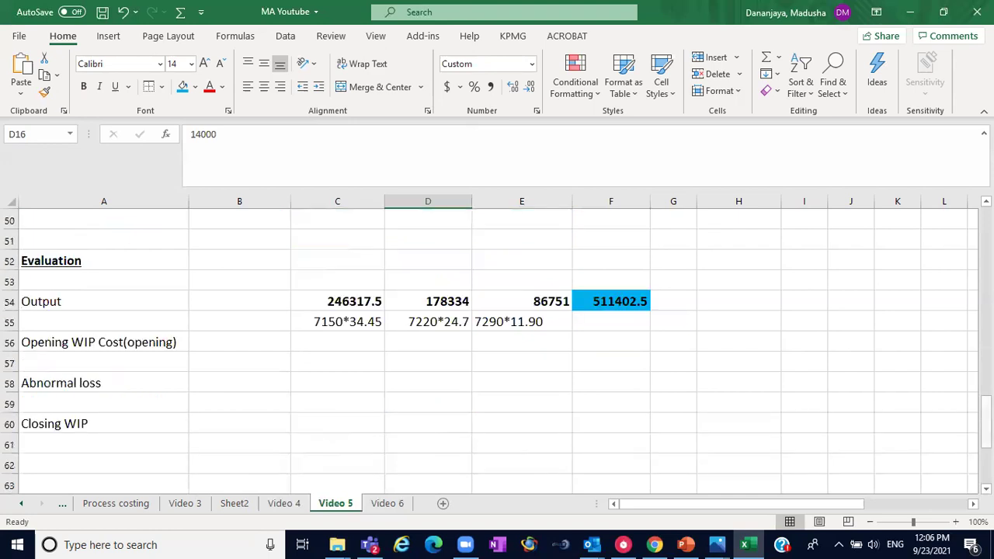
left_click(612, 341)
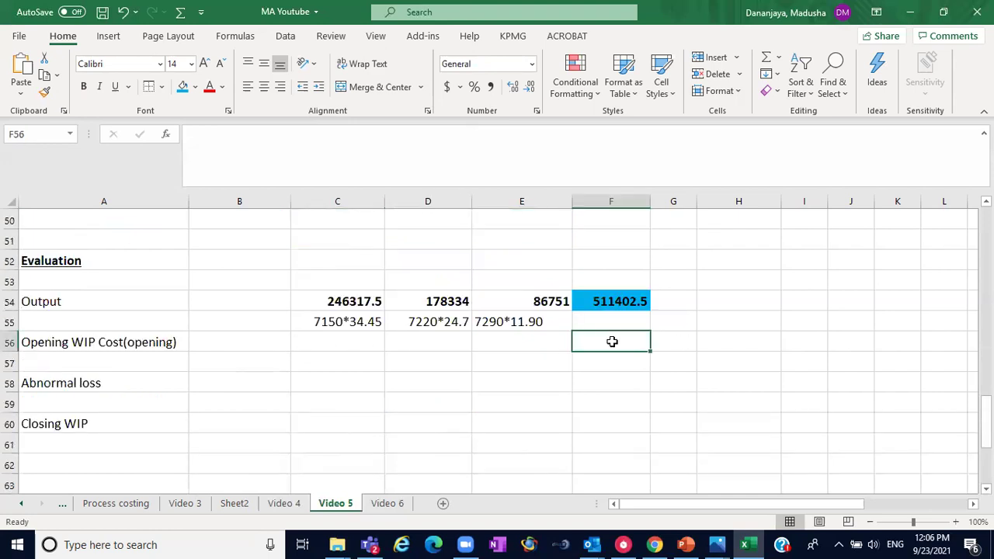
type("14000")
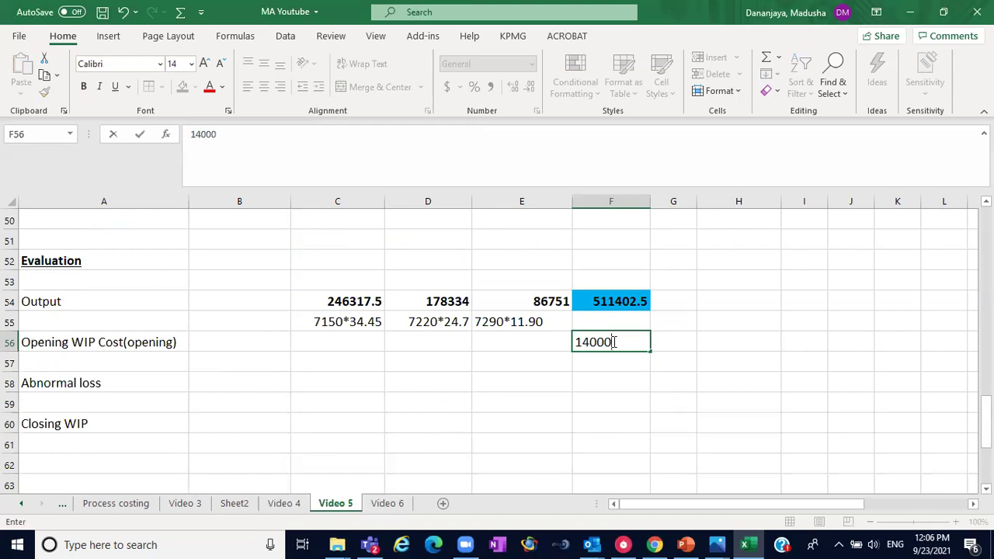
left_click(346, 384)
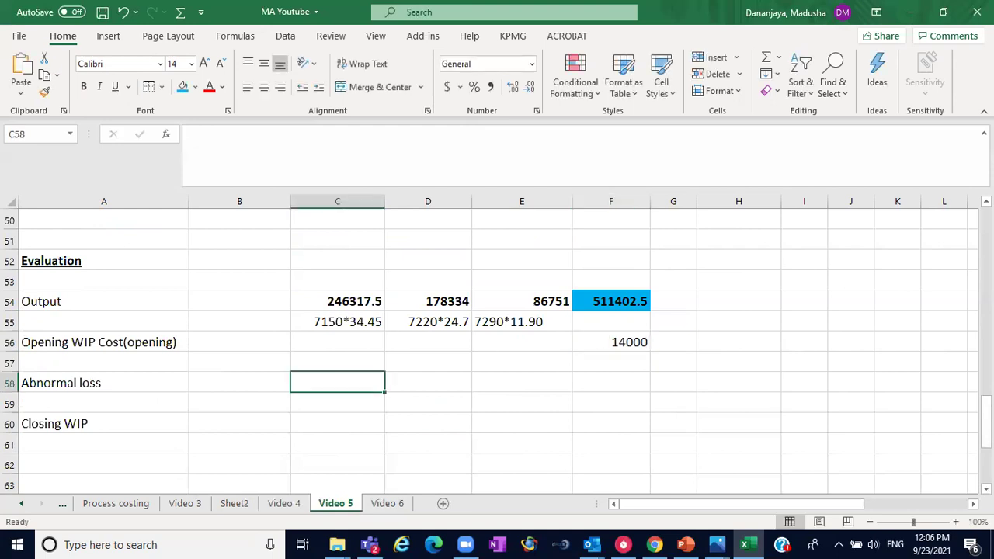
Review the complete units and opening WIP cost in the process account against the Output and Opening WIP rows of the evaluation
scroll(497, 342, "up", 9)
scroll(497, 342, "up", 4)
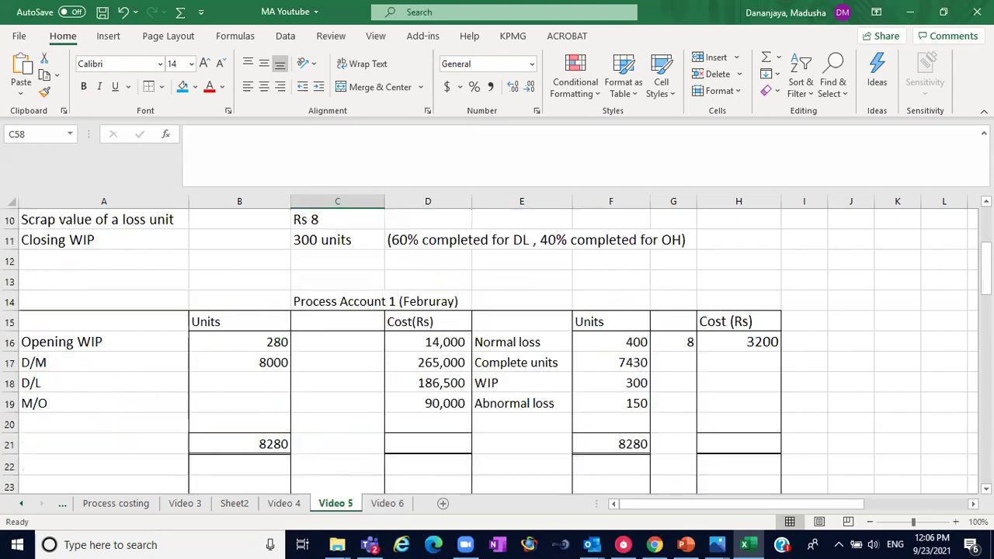
left_click_drag(559, 366, 626, 366)
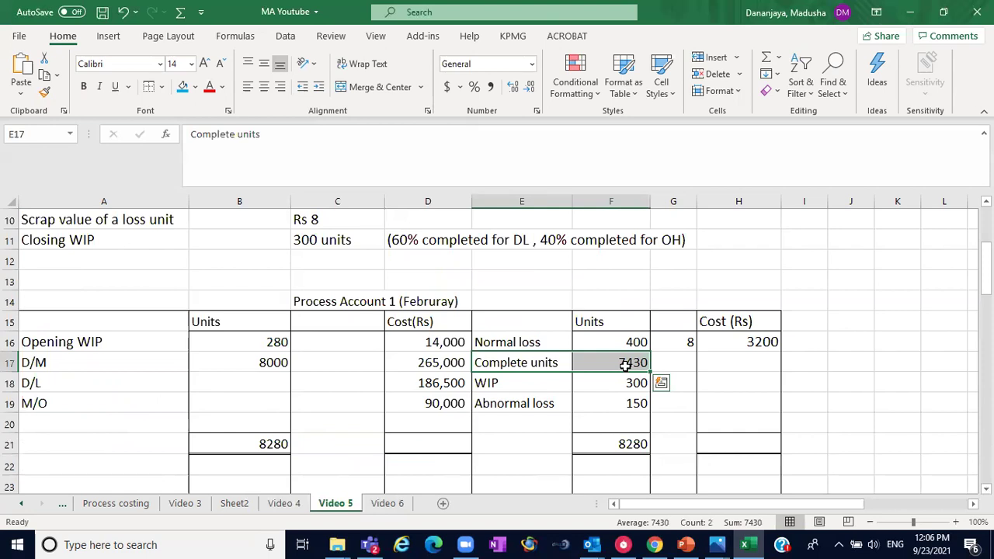
left_click(444, 339)
mouse_move(435, 322)
left_mouse_down()
mouse_move(444, 377)
mouse_move(439, 340)
left_mouse_up()
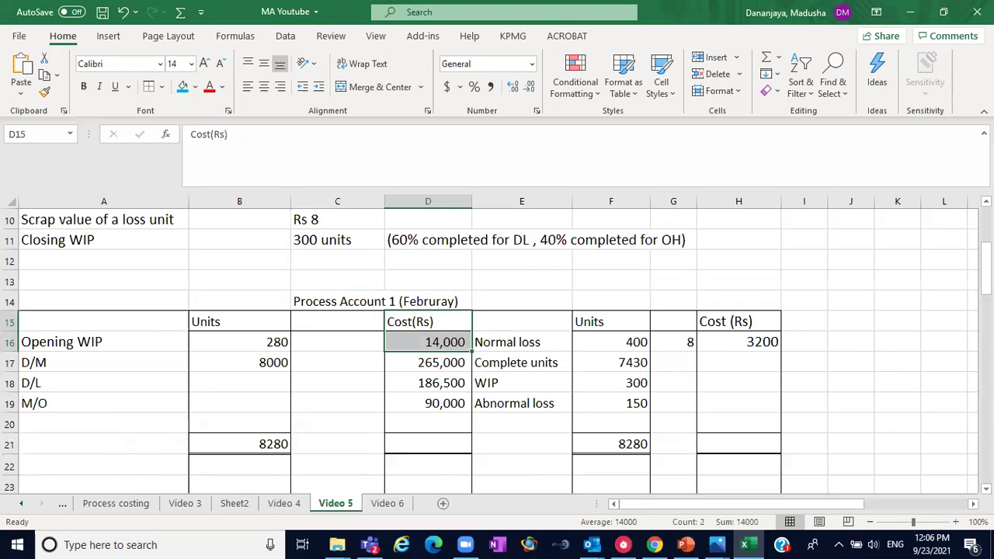
scroll(969, 355, "down", 9)
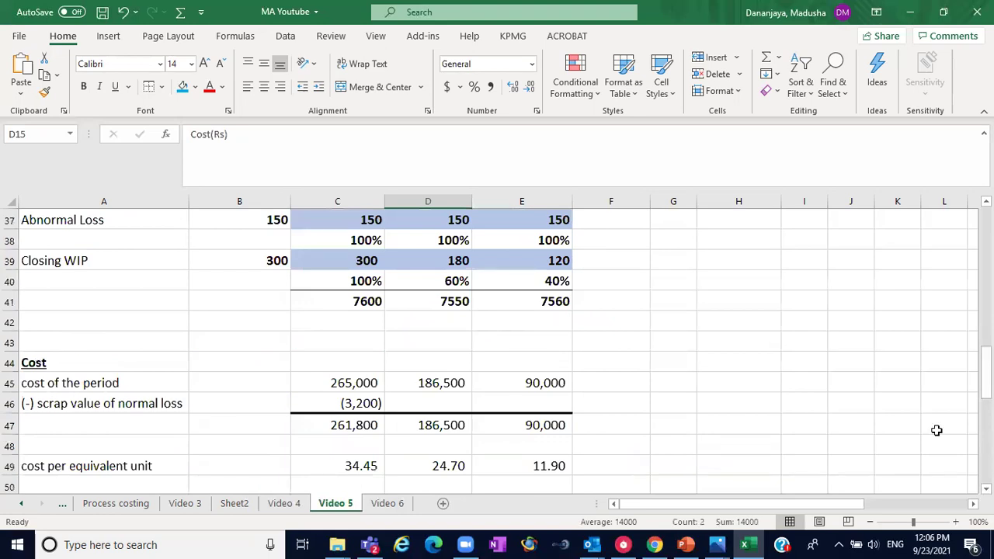
scroll(883, 432, "down", 4)
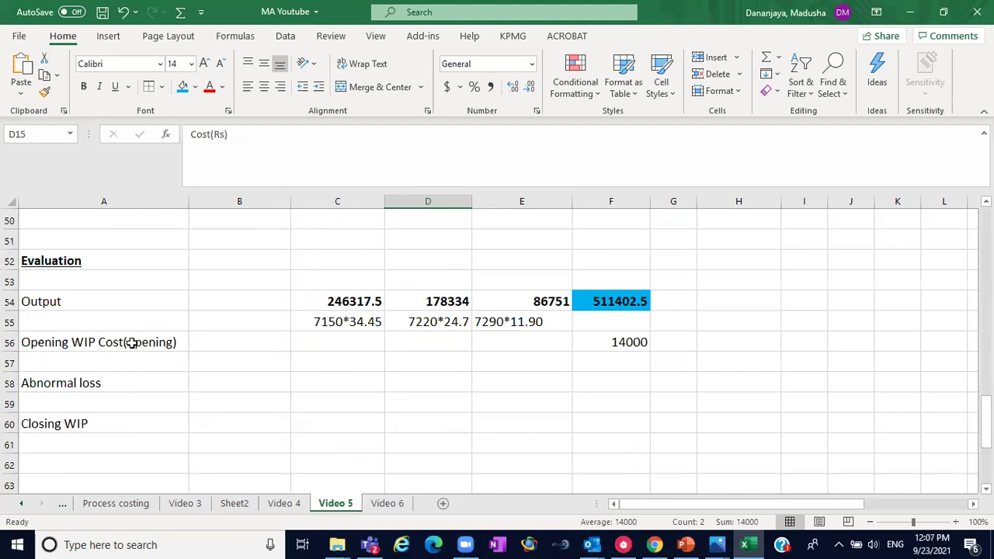
left_click(43, 340)
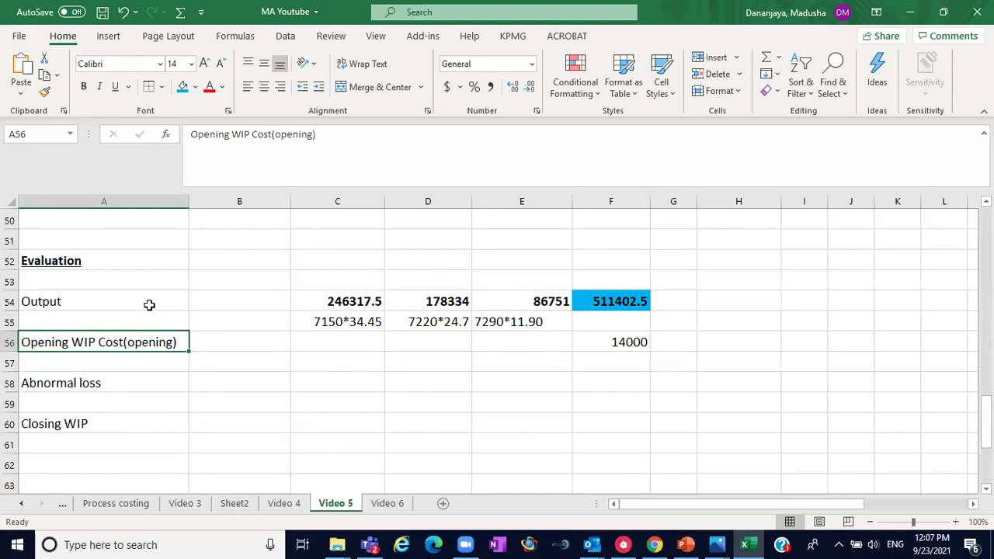
left_click_drag(139, 302, 628, 322)
Extend the Output label in A54 to read "Output(Februay)"
left_click(75, 306)
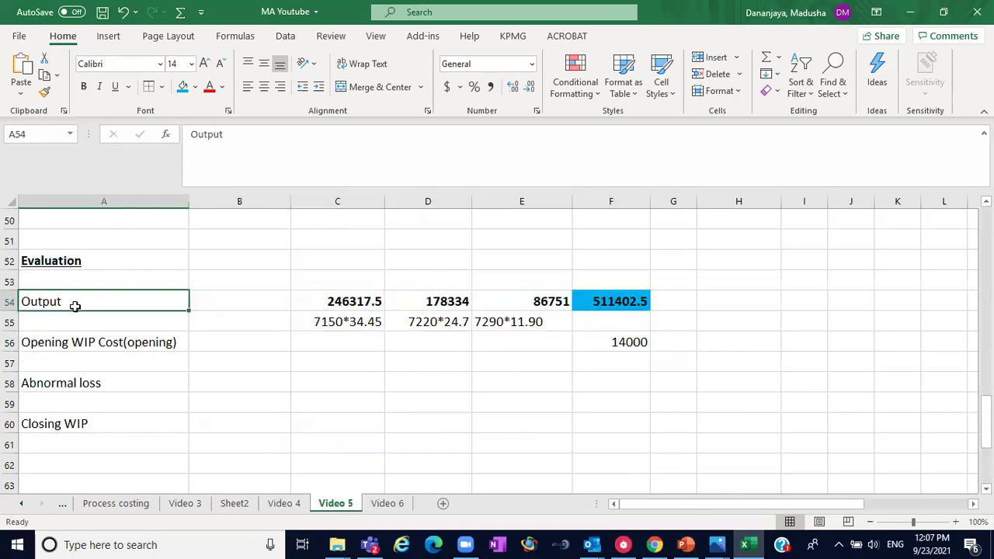
double_click(75, 306)
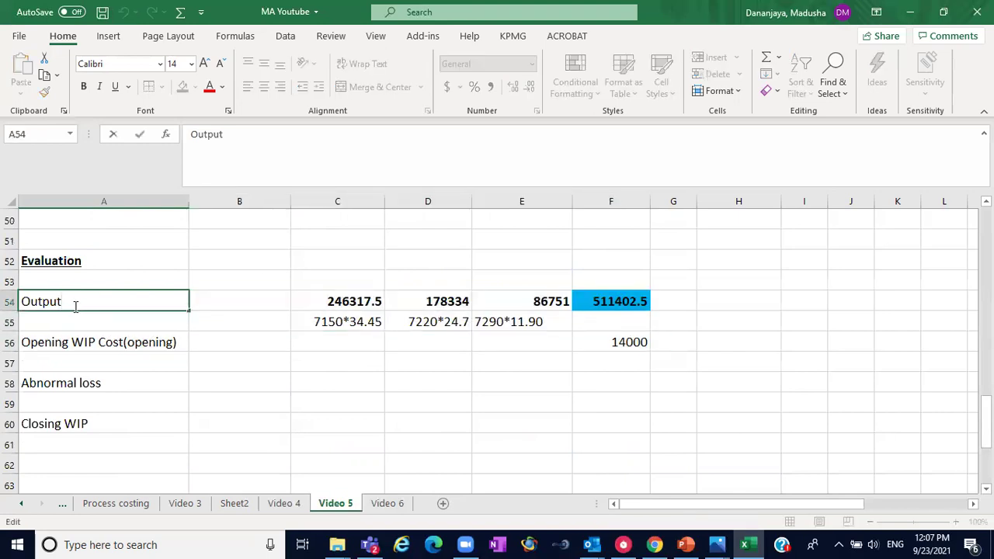
type("(")
type("E")
key("BackSpace")
type("Februay)")
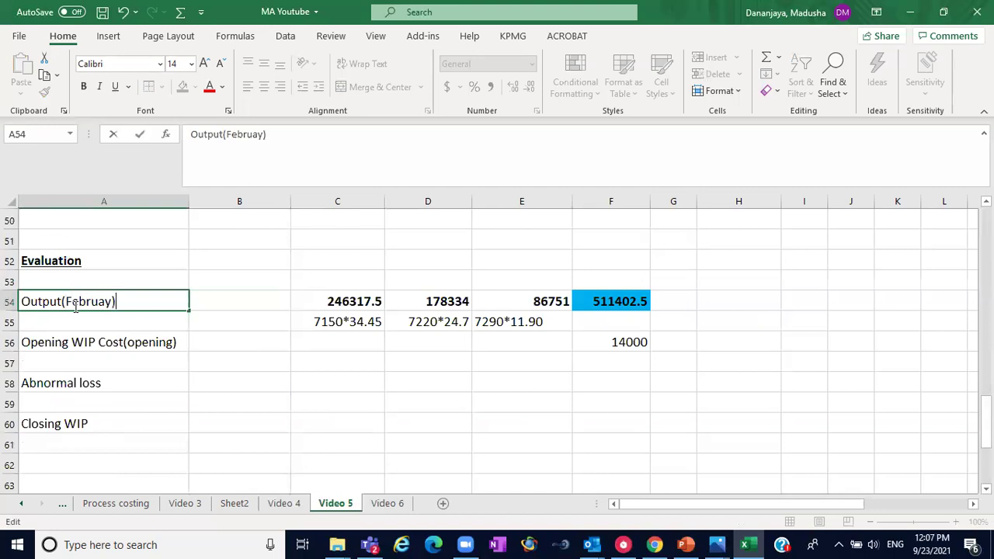
Fill the Opening WIP cost in F56 with the same blue as F54 and add a border line beneath it
left_click(137, 346)
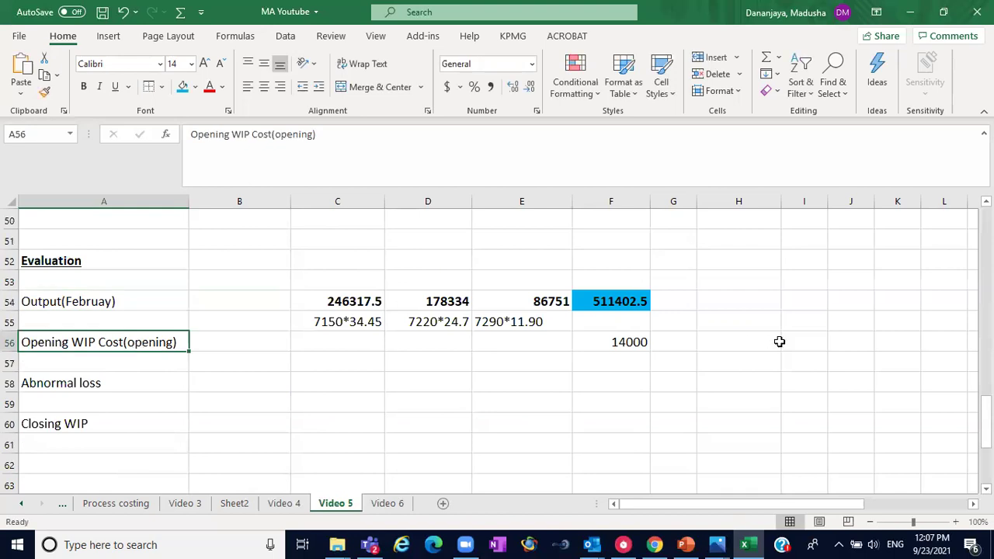
left_click(645, 343)
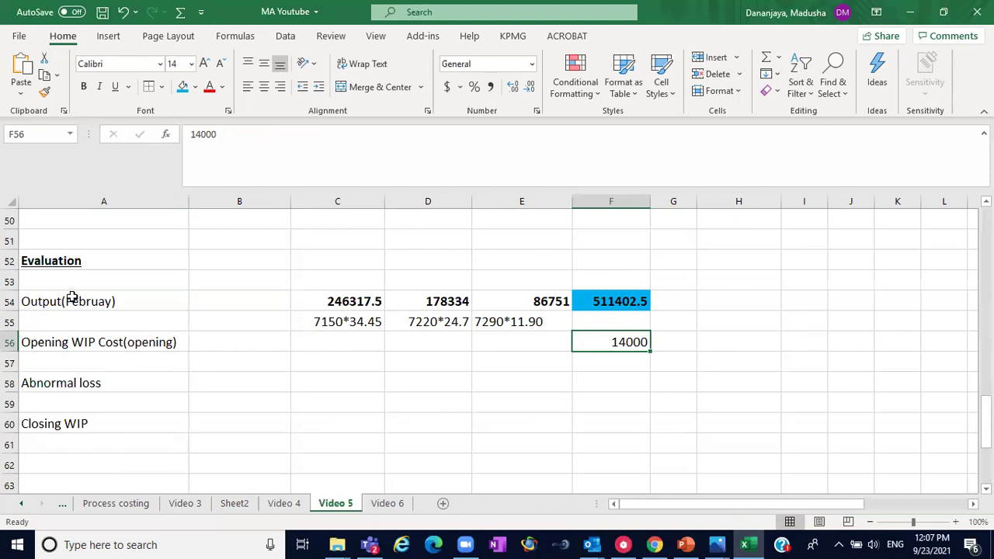
left_click(606, 301)
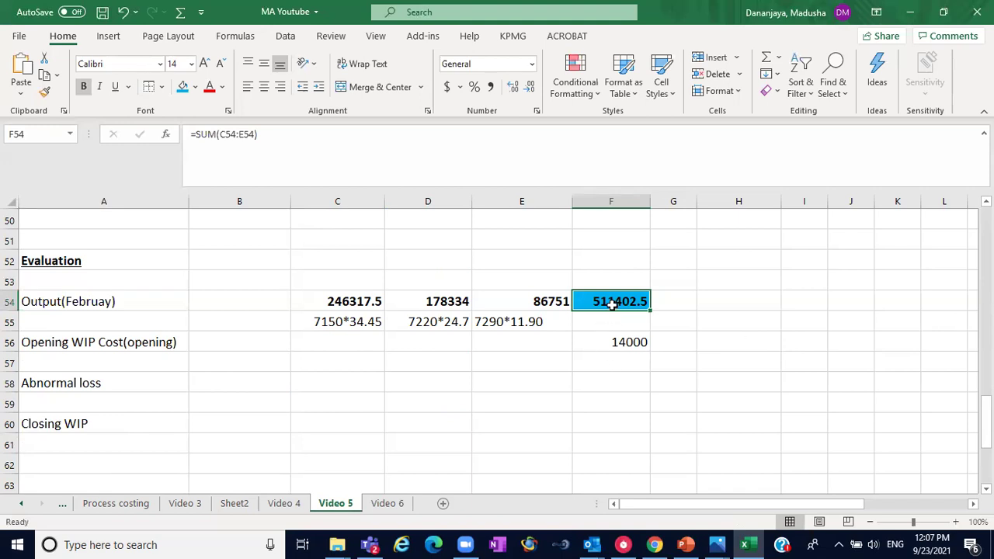
left_click(604, 346)
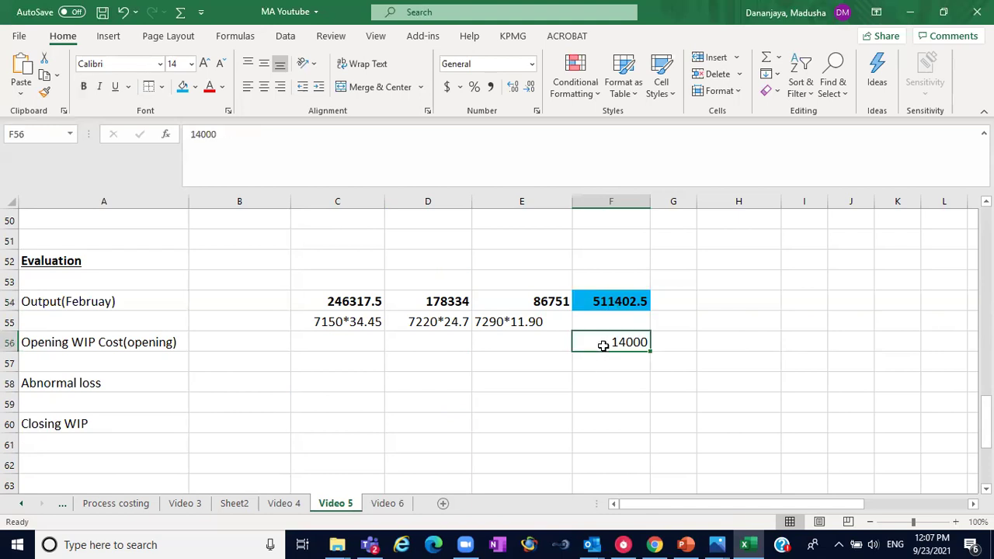
left_click(183, 88)
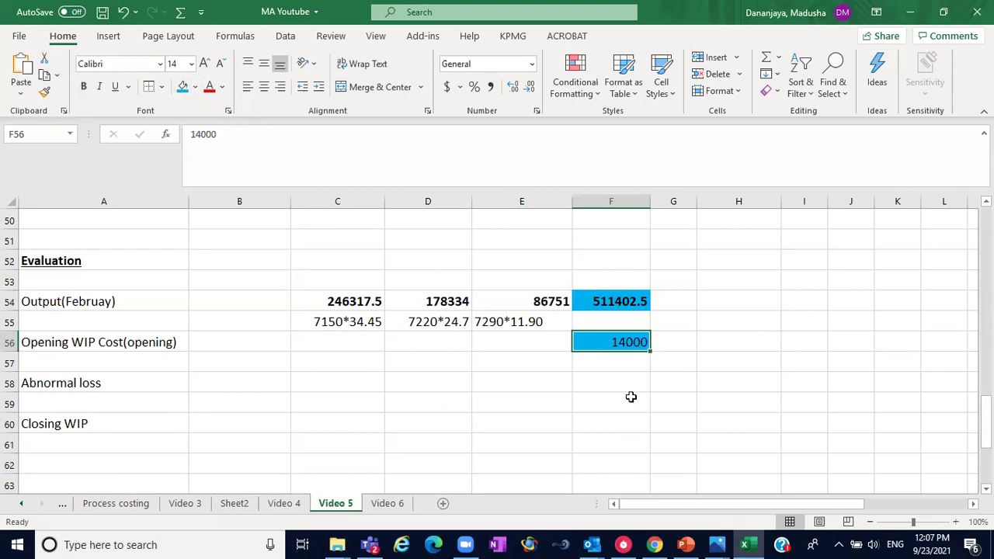
left_click(613, 364)
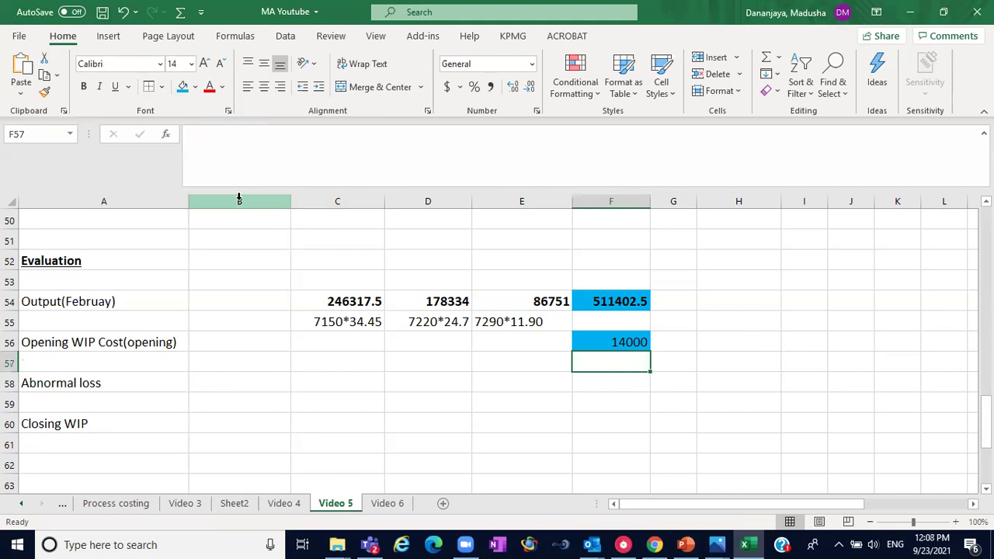
left_click(720, 372)
Add the February output value and the Opening WIP cost in G56 with the formula =F54+F56
left_click(678, 347)
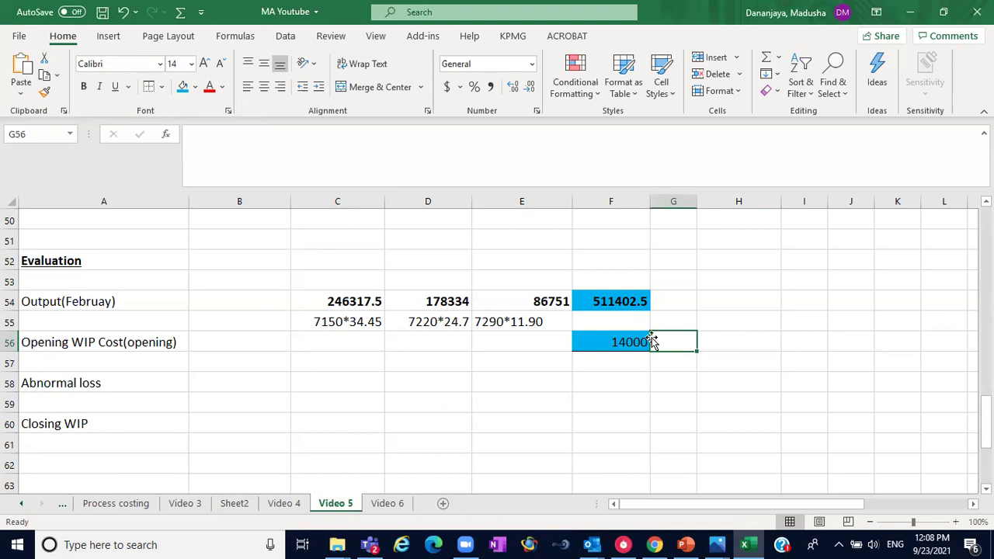
type("=")
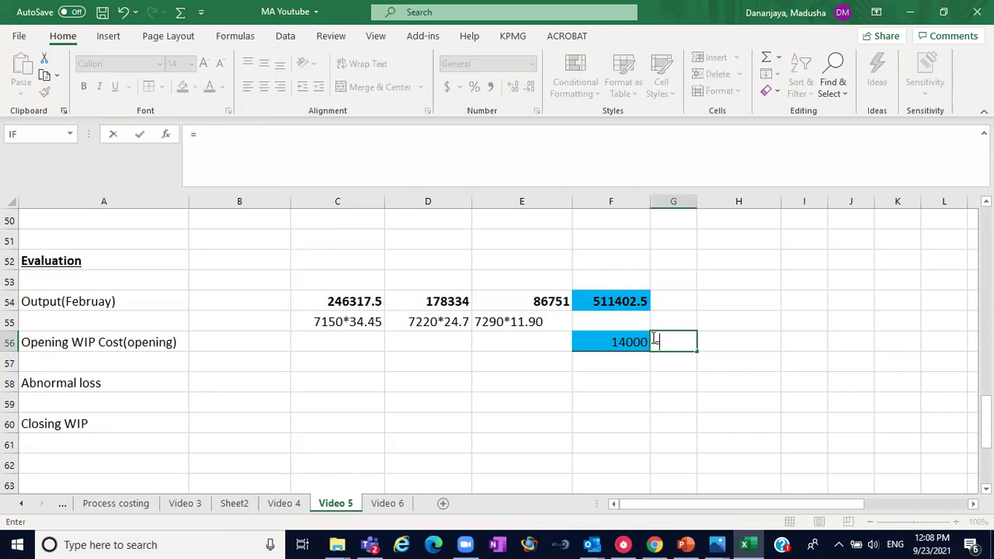
left_click(628, 302)
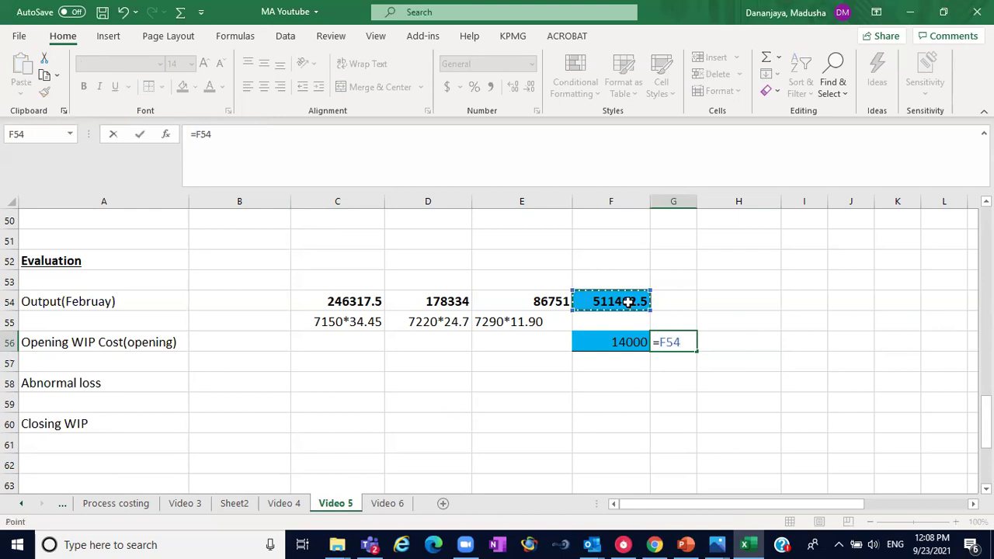
type("+")
left_click(633, 342)
key("Return")
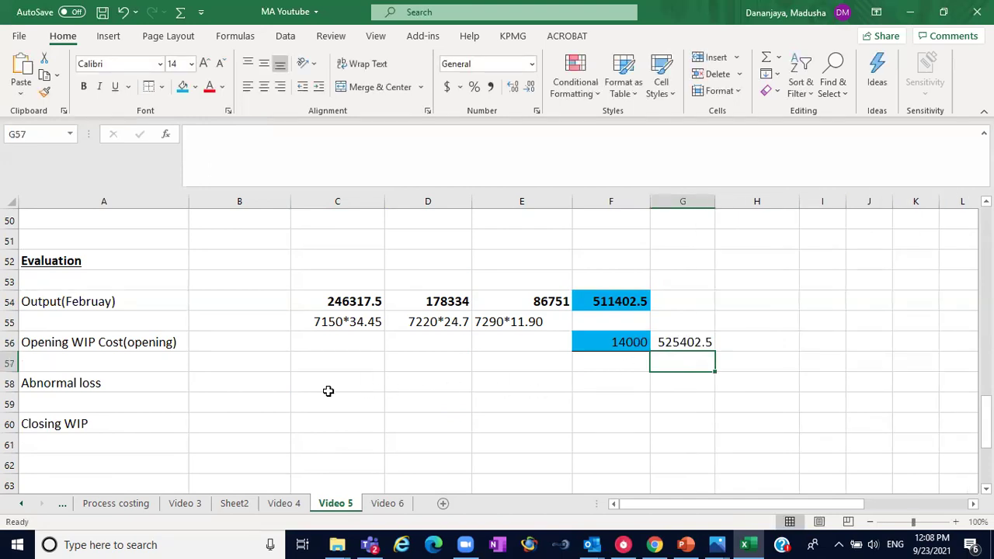
Fill the combined output value in G56 with light gold
left_click(682, 338)
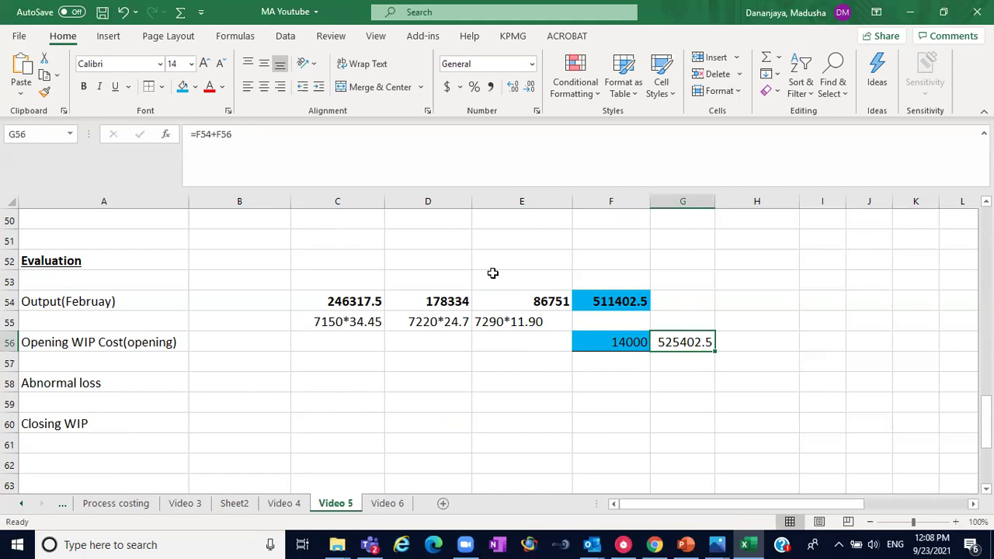
left_click(196, 87)
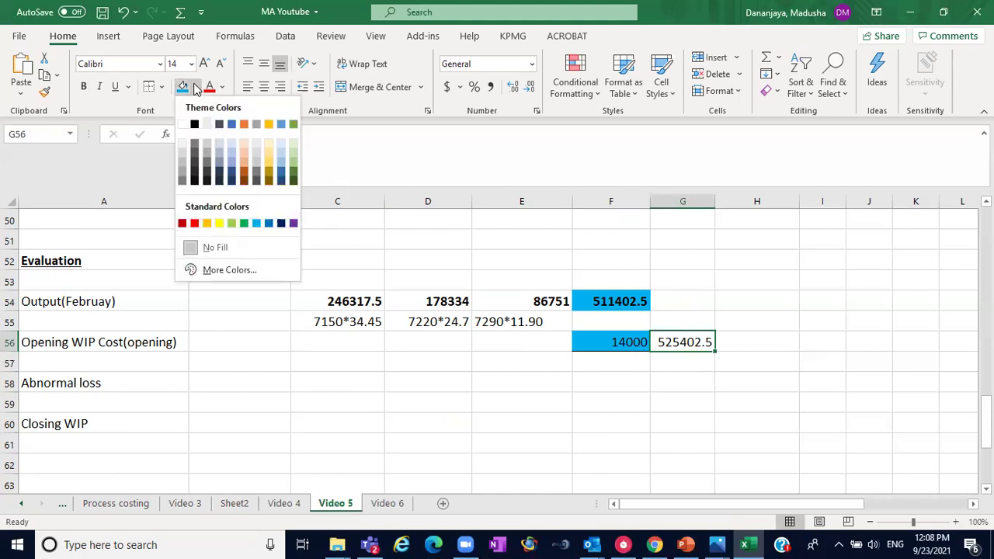
left_click(266, 149)
left_click(401, 439)
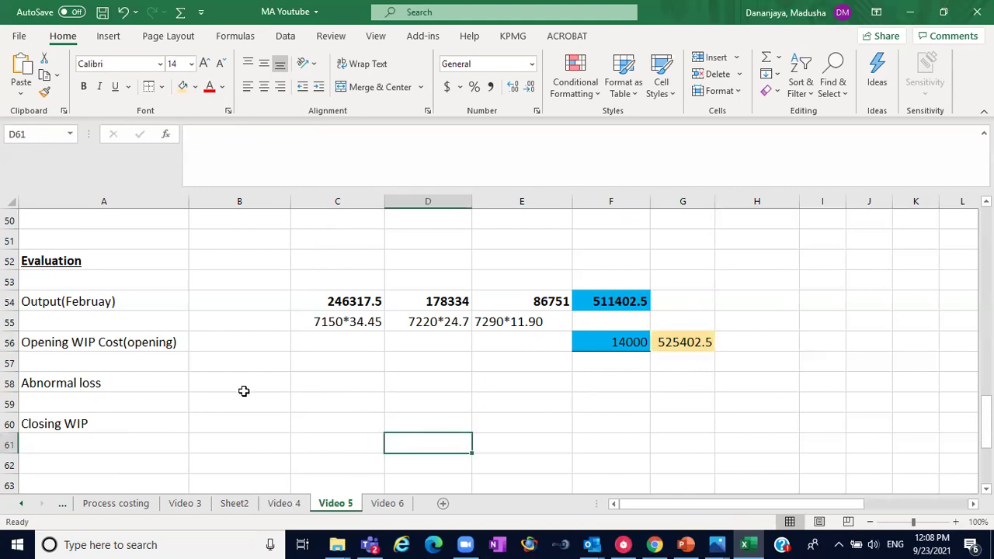
Check the abnormal loss equivalent units in C37:E37, and total the cost per equivalent unit in F49 with =SUM(C49:E49)
left_click(121, 382)
left_click(317, 384)
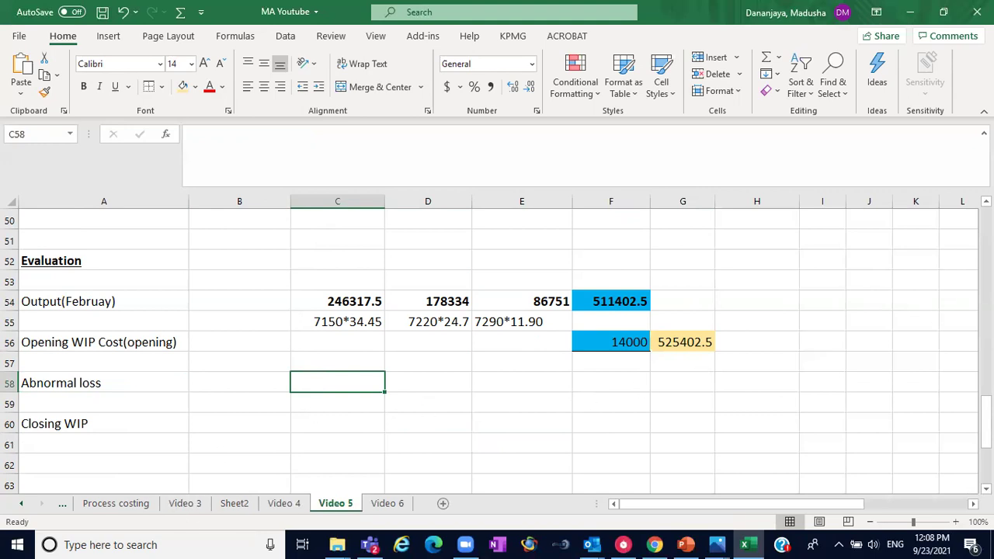
scroll(497, 346, "up", 4)
left_click(373, 221)
left_click(468, 220)
left_click(545, 224)
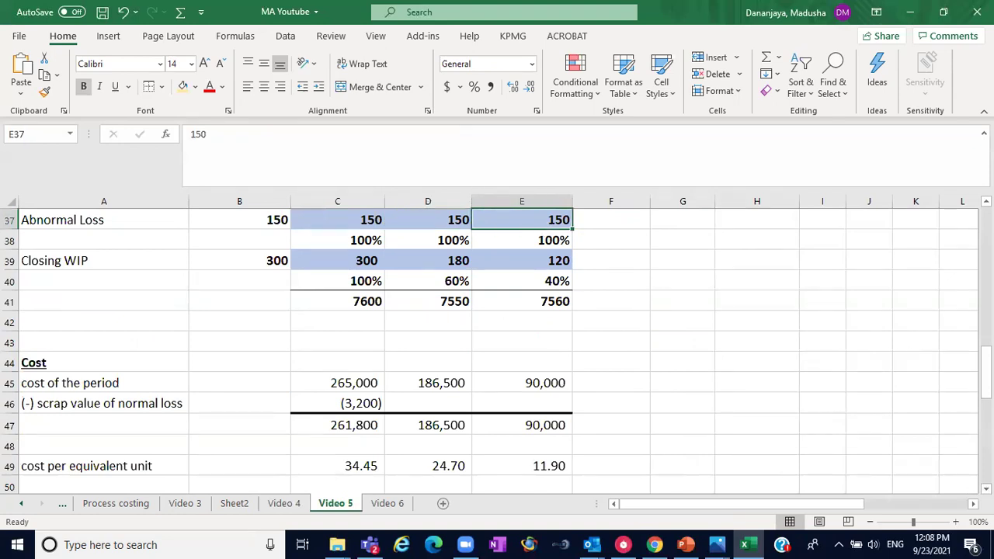
scroll(621, 392, "down", 2)
left_click(619, 389)
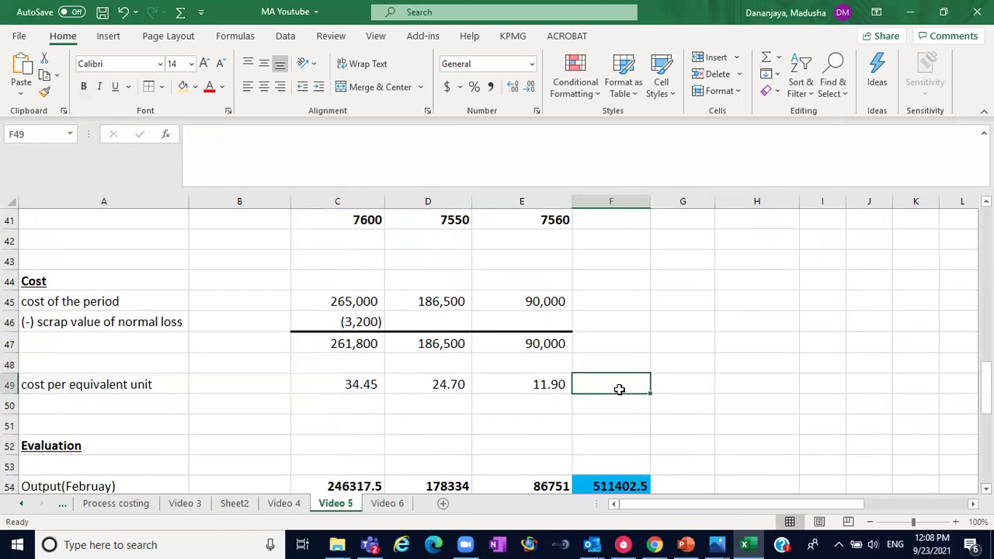
key("alt+equal")
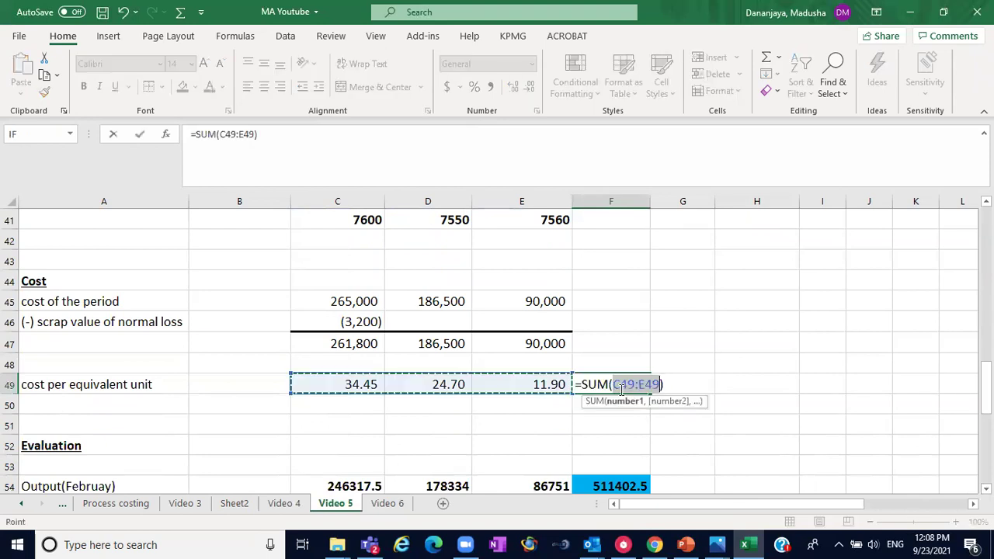
key("Return")
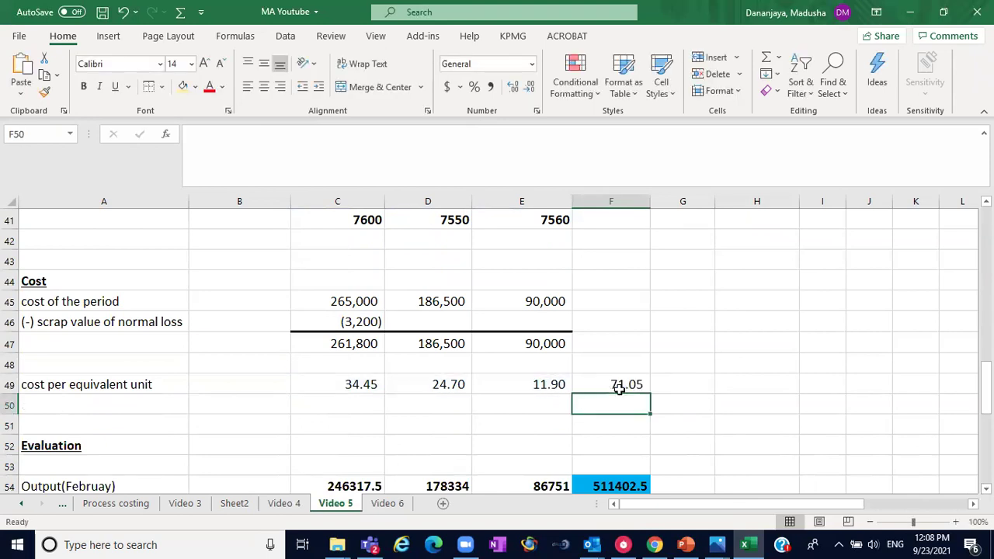
Fill the total cost per equivalent unit in F49 with light gold
left_click(627, 385)
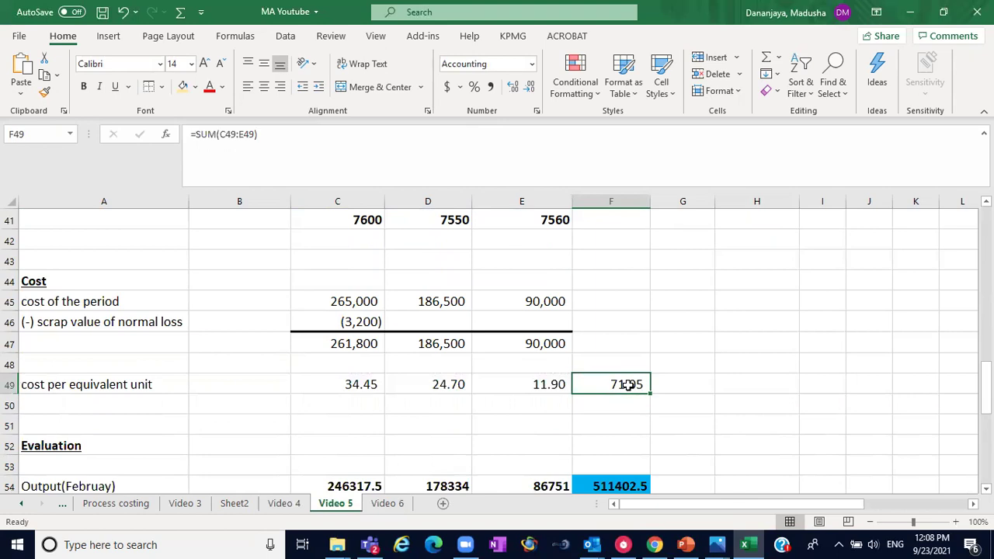
left_click(184, 88)
left_click(793, 319)
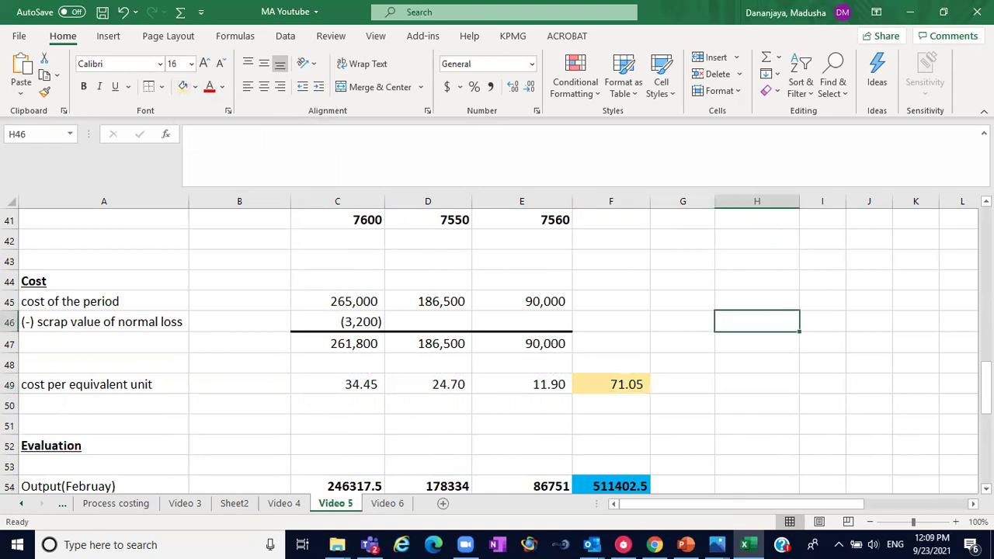
Value the abnormal loss in G58 by multiplying 150 units by the total cost per equivalent unit, using =150*F49
scroll(409, 374, "down", 3)
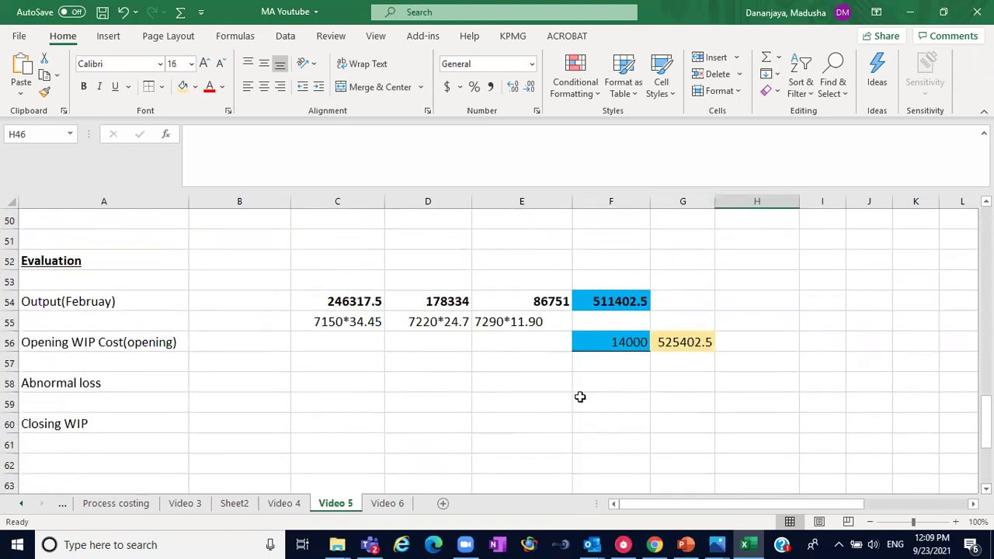
left_click(604, 383)
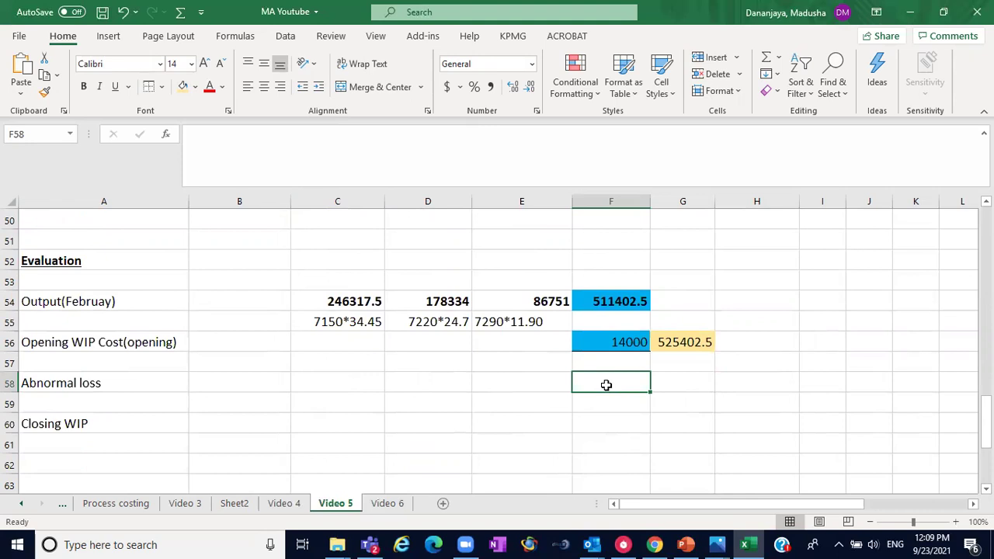
type("=")
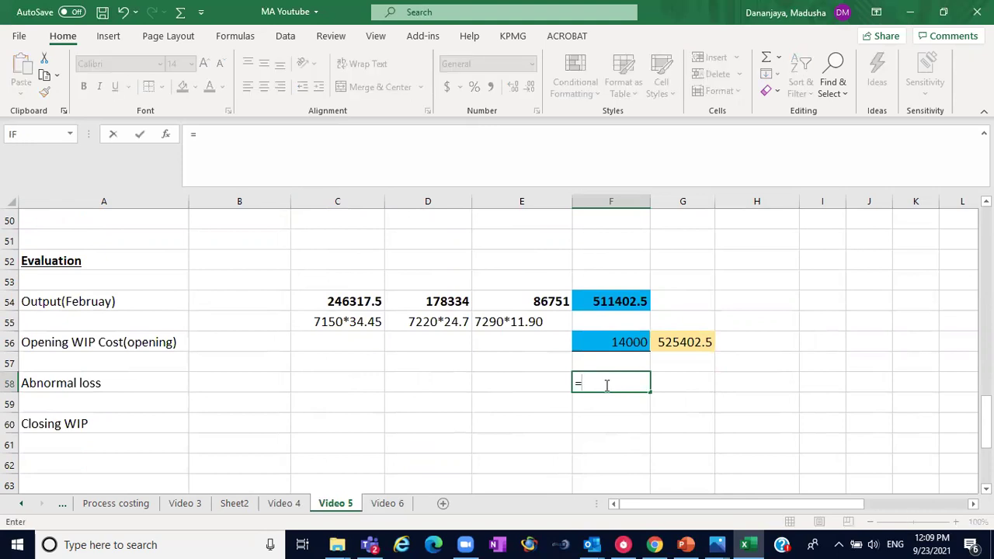
key("BackSpace")
left_click(669, 387)
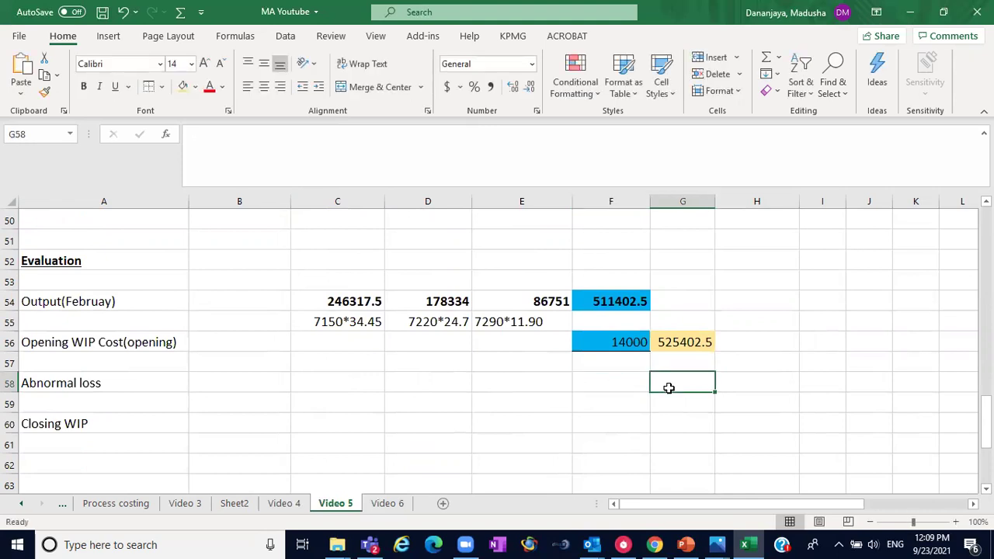
type("=")
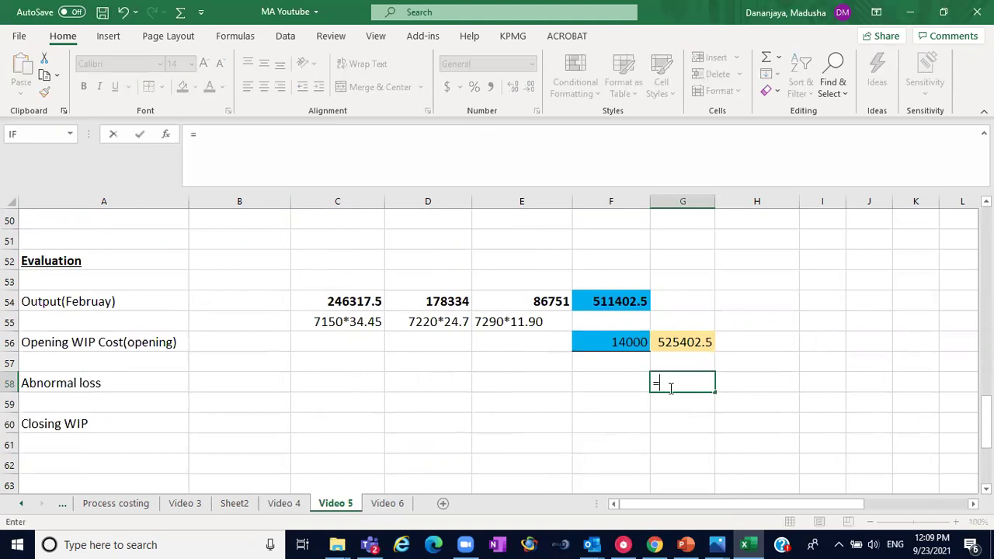
type("150*")
scroll(642, 291, "up", 2)
left_click(606, 283)
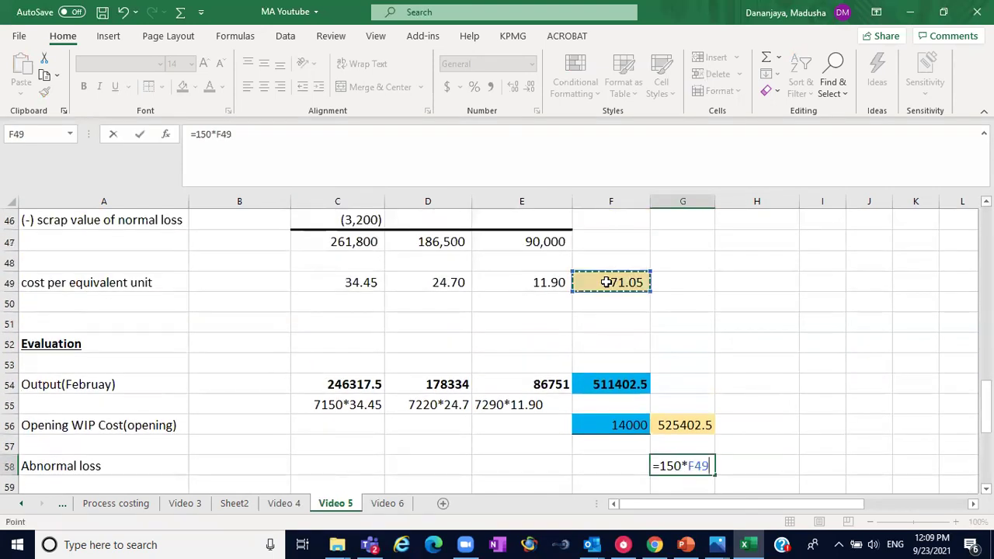
key("Return")
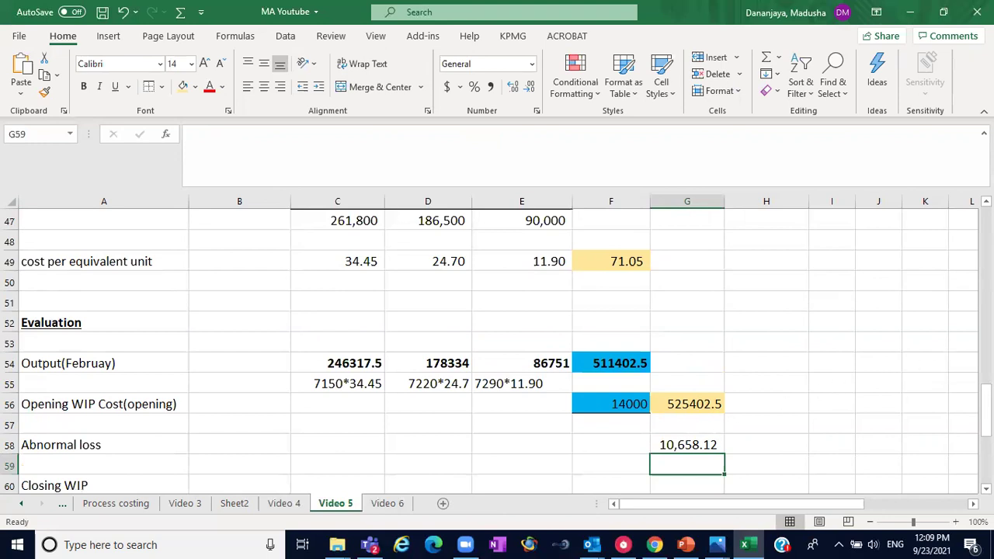
Fill the abnormal loss value in G58 with light gold
scroll(497, 345, "up", 2)
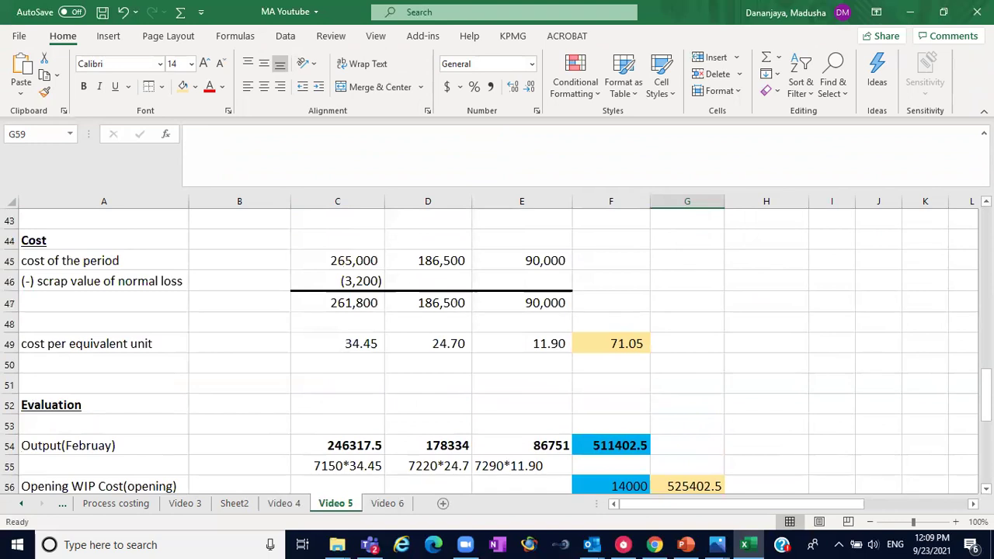
scroll(497, 345, "down", 2)
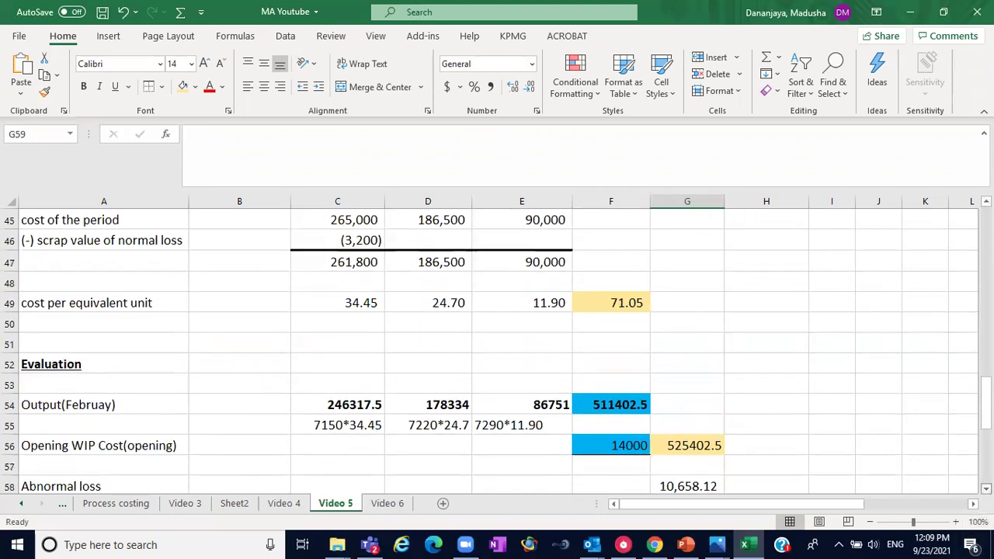
scroll(839, 473, "down", 1)
left_click(702, 361)
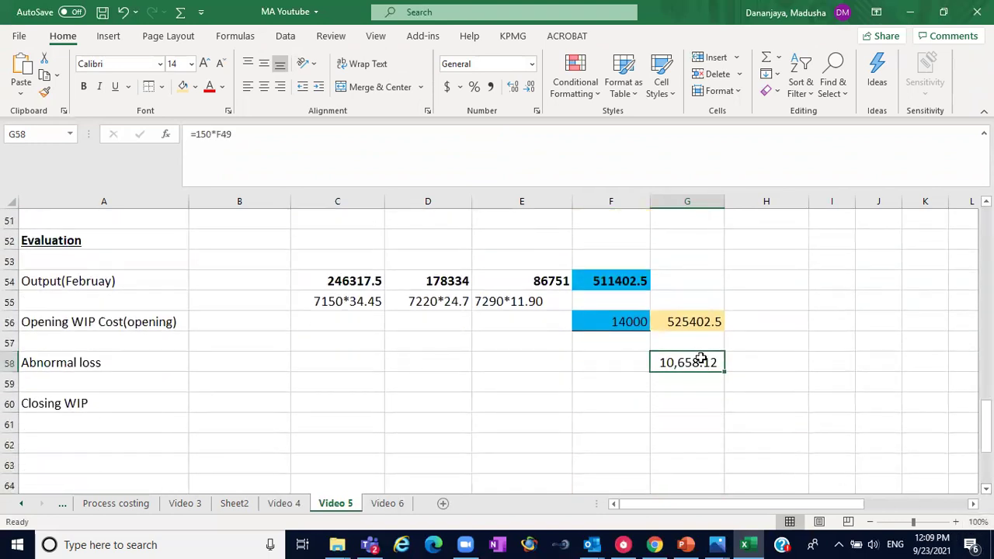
left_click(183, 87)
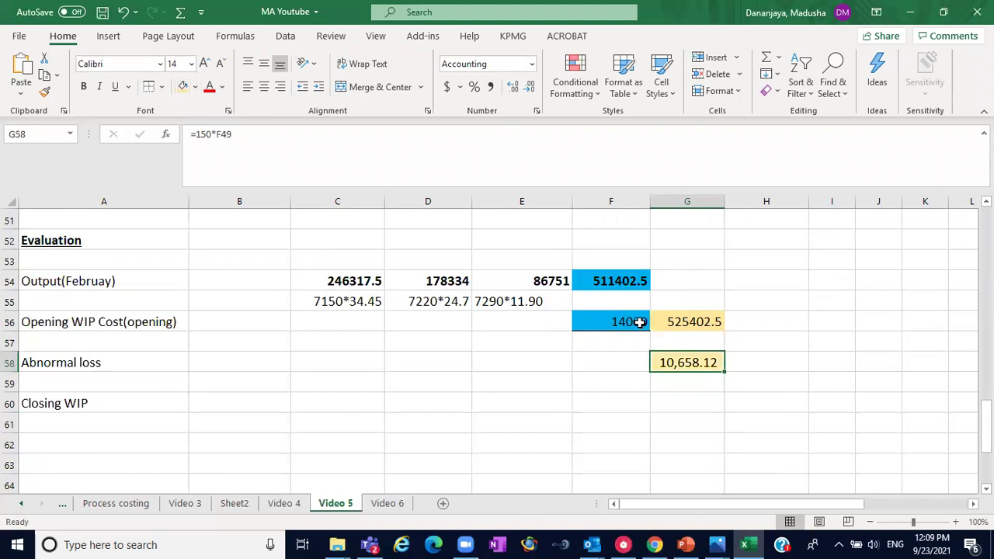
left_click(356, 364)
left_click(411, 364)
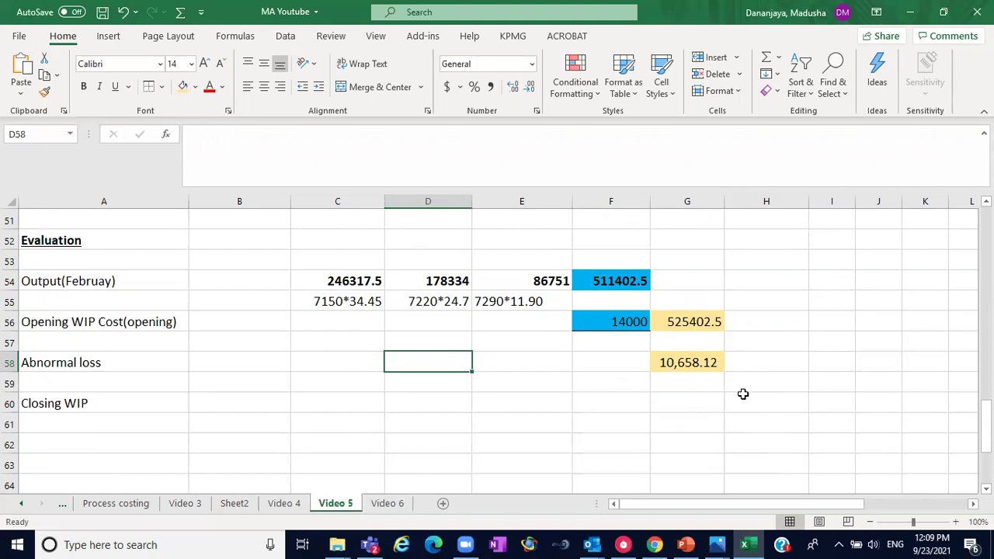
Note the abnormal loss working 150*71.05 as text in H58, beside the abnormal loss value
left_click(742, 362)
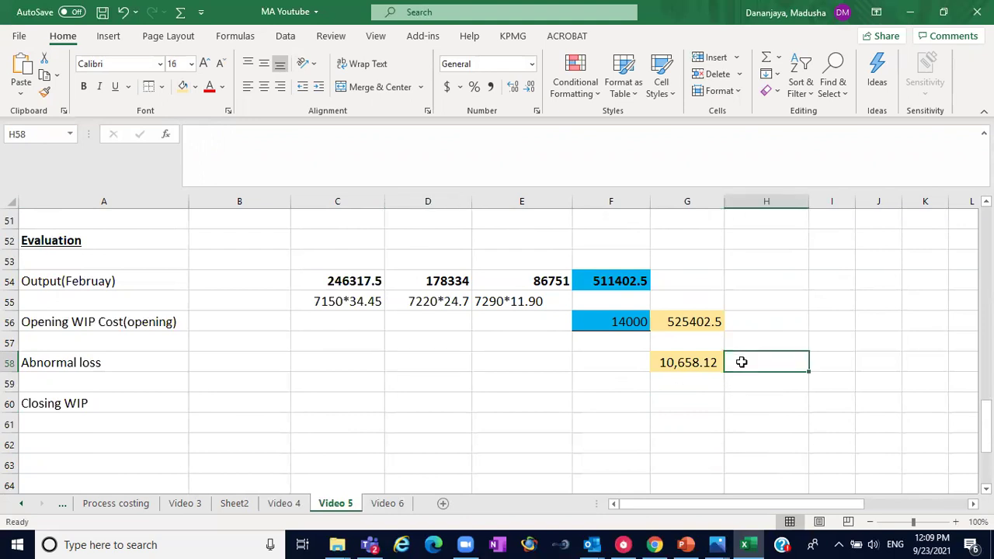
type("150*")
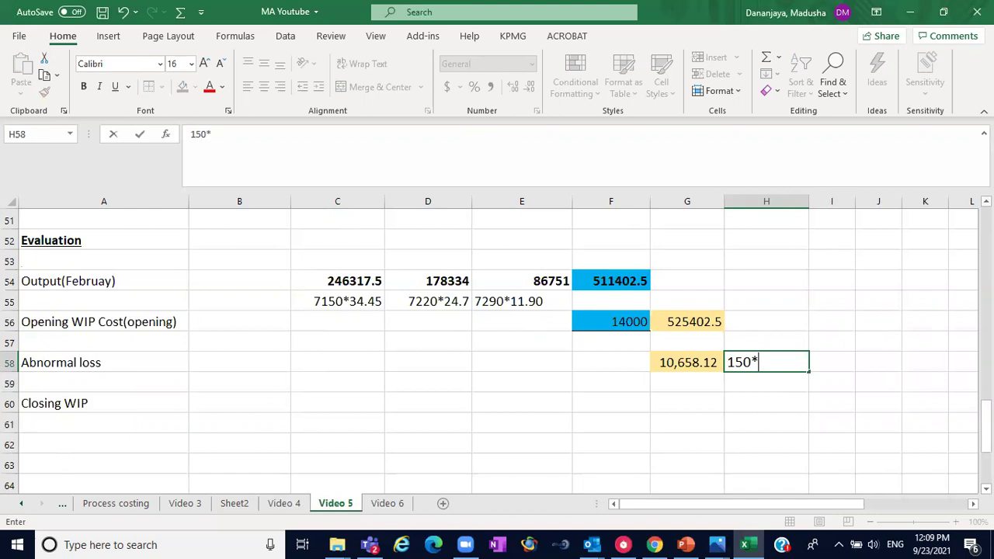
scroll(876, 235, "up", 1)
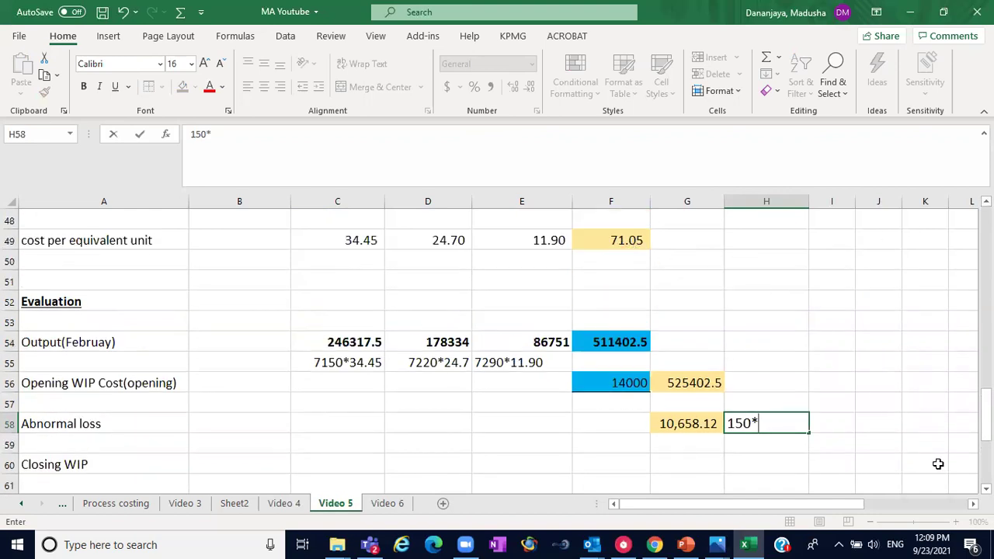
scroll(497, 341, "down", 1)
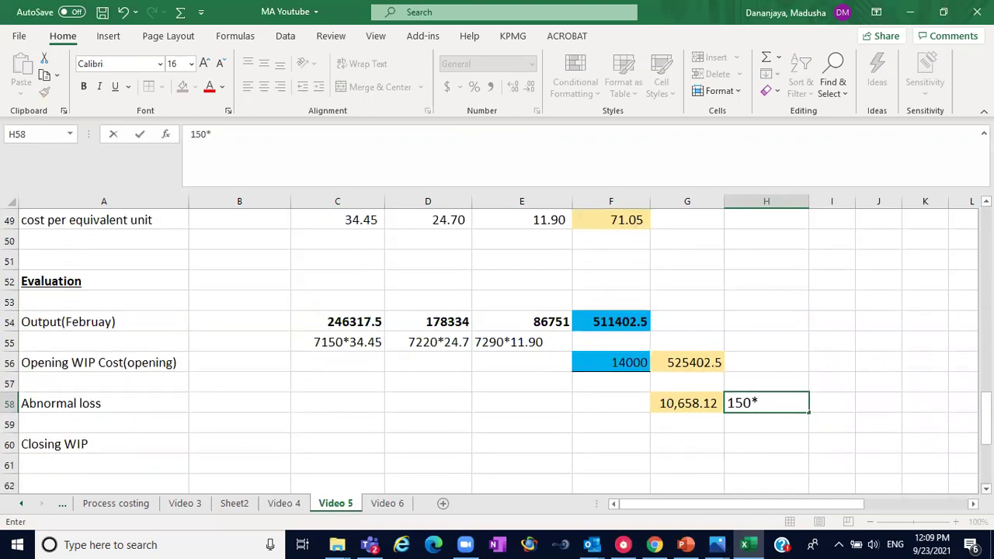
type("71.05")
left_click(536, 449)
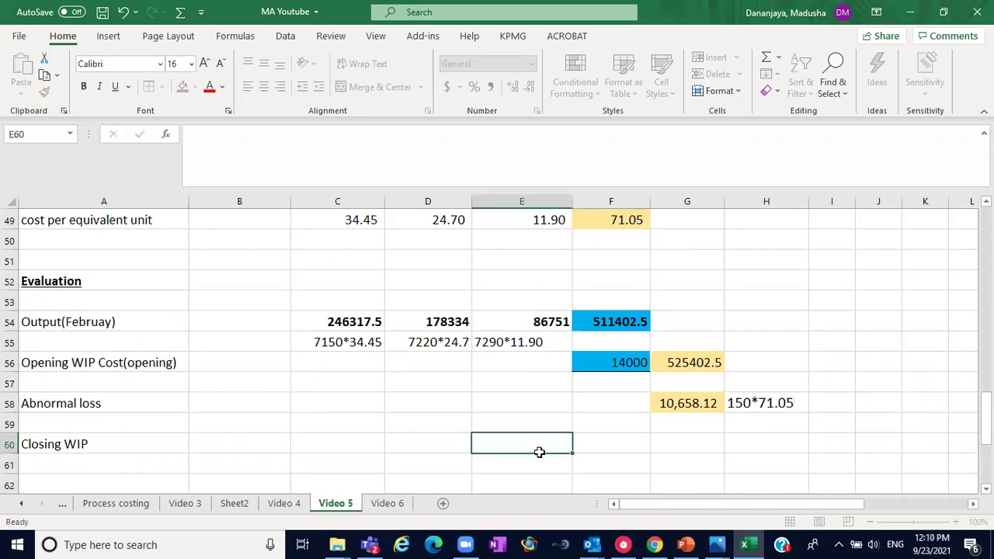
left_click(666, 403)
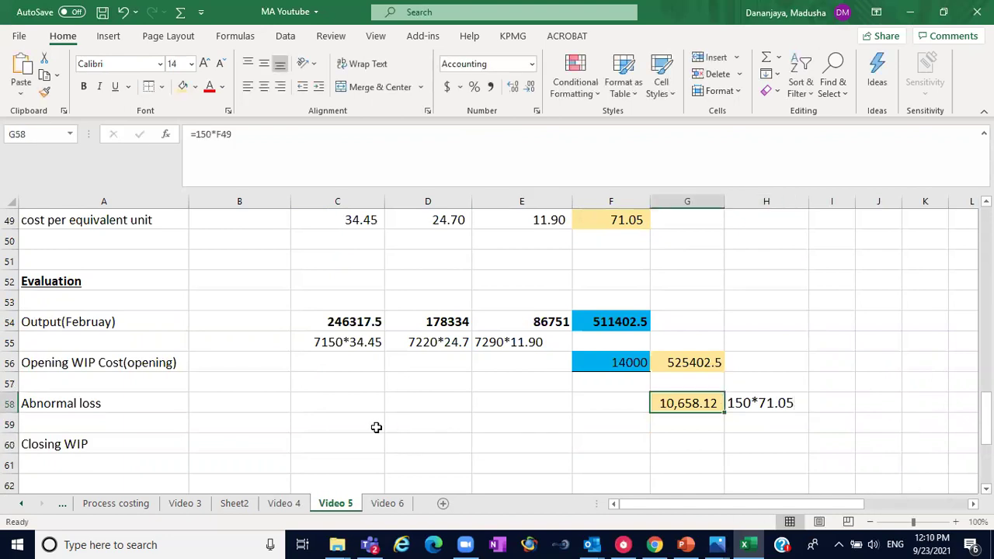
Check the closing WIP equivalent units in C39:E39 and note the direct material working 300*34.45 as text in C61
left_click(323, 443)
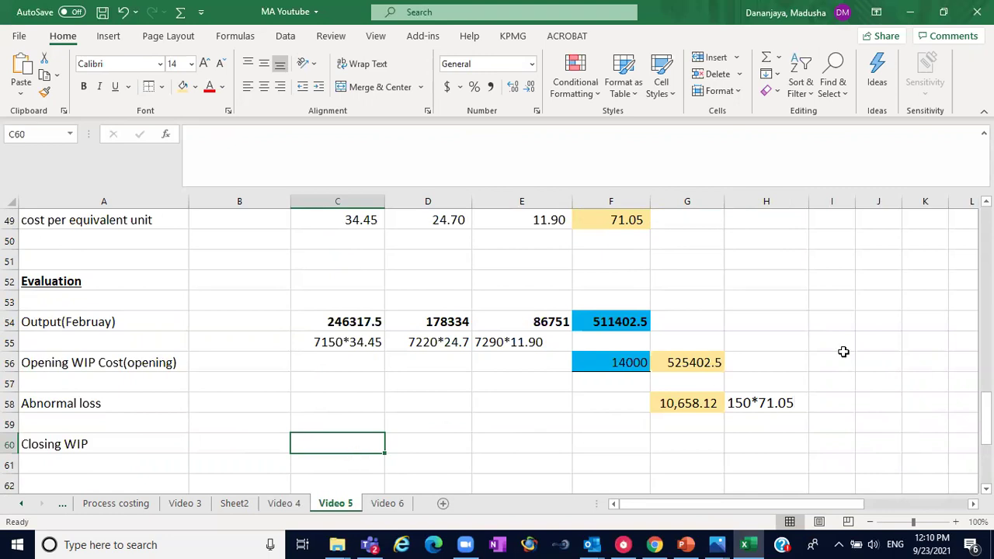
scroll(497, 341, "up", 4)
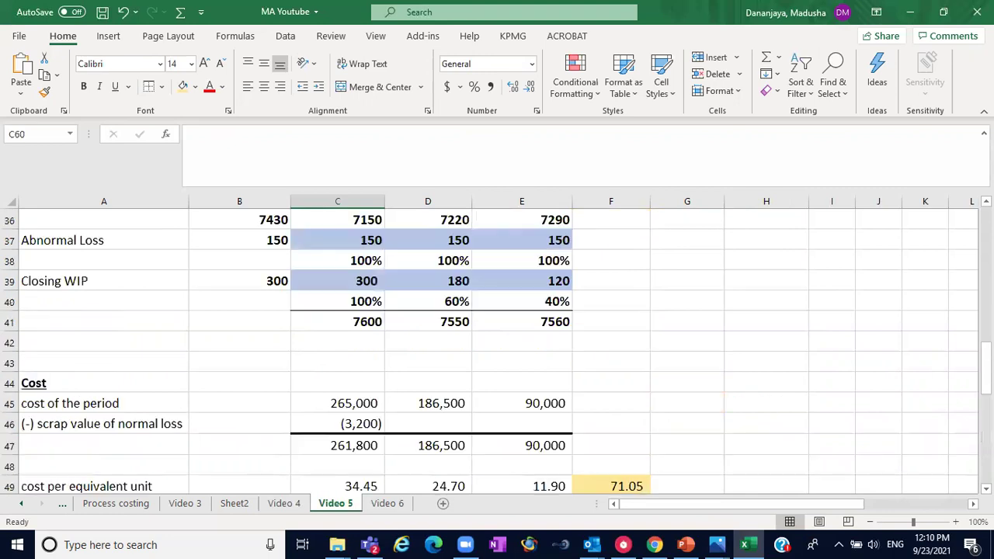
left_click(364, 283)
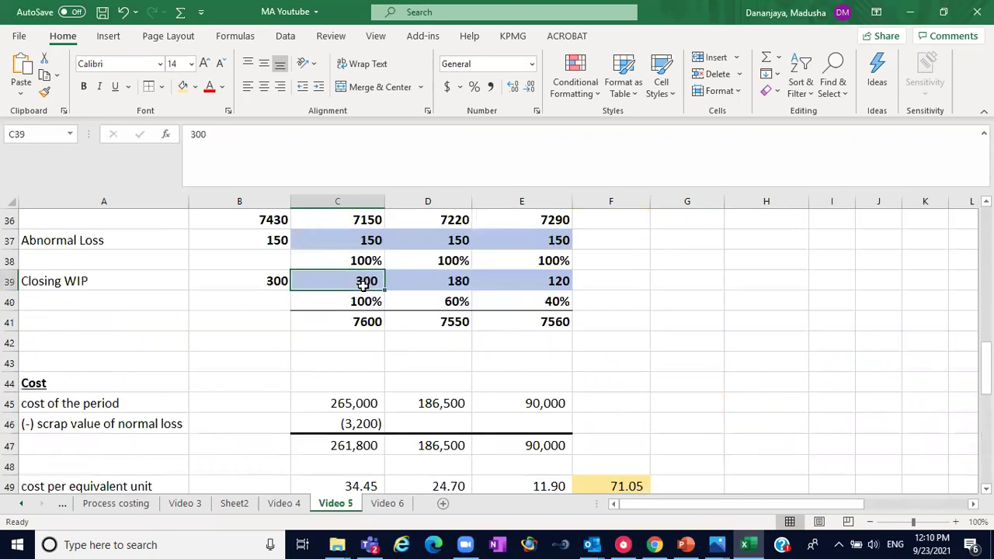
left_click(461, 283)
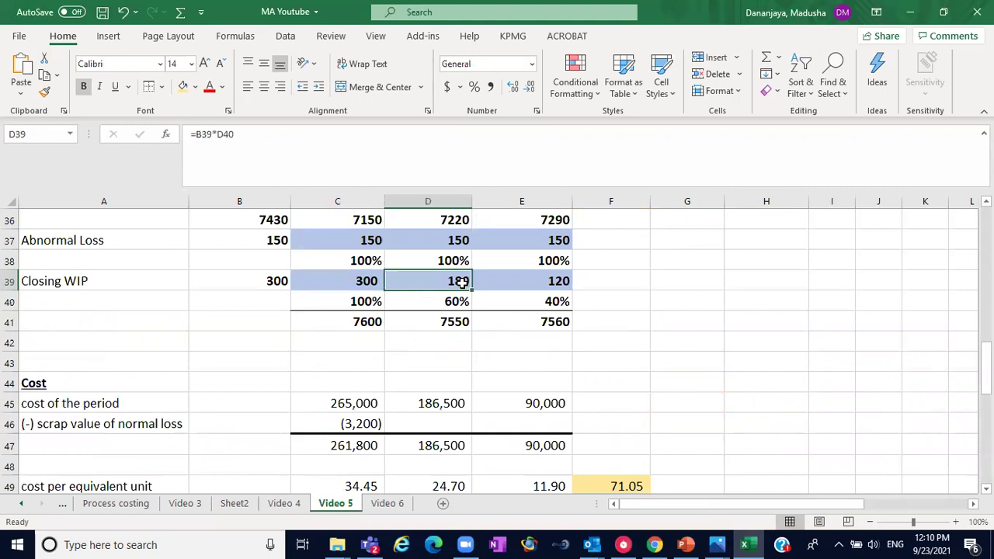
left_click(575, 275)
left_click(547, 275)
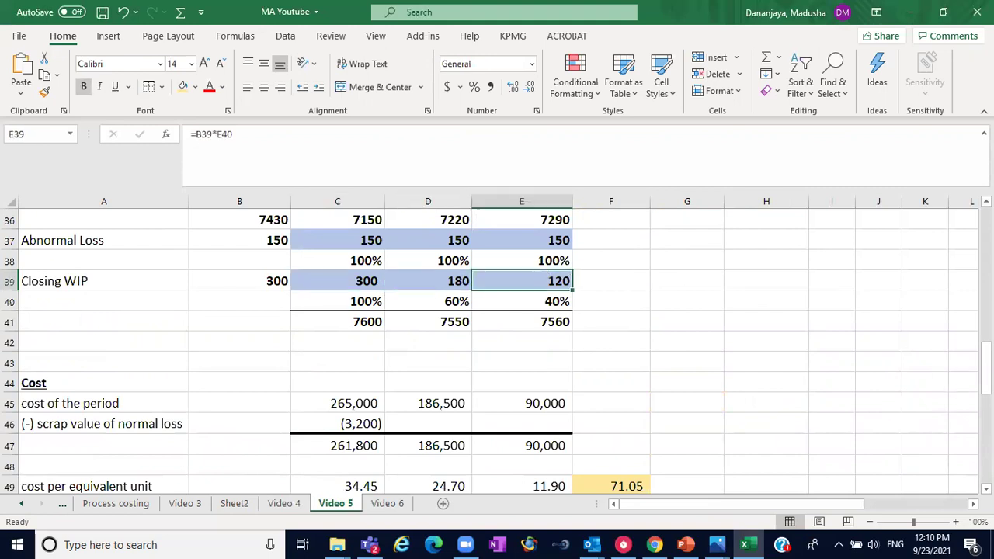
scroll(878, 444, "down", 4)
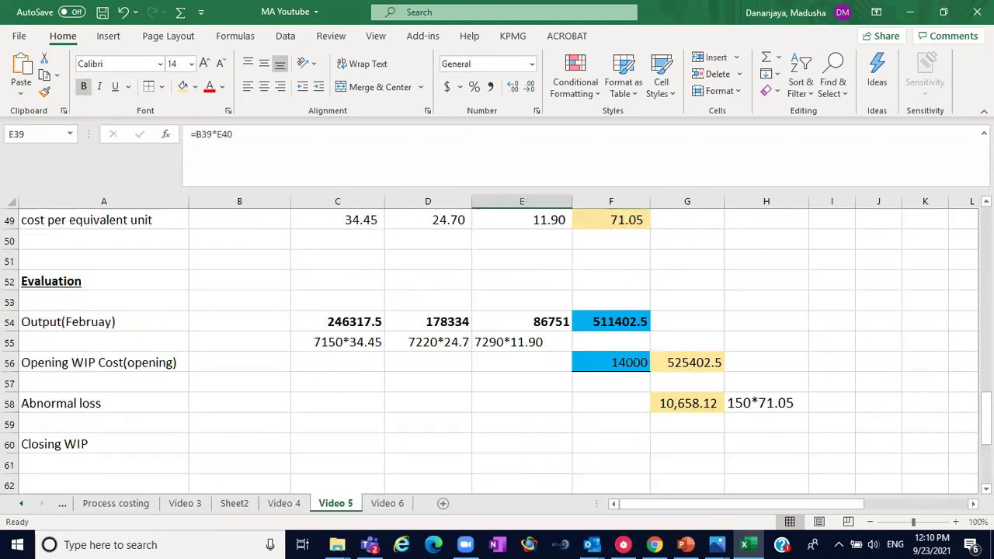
left_click(321, 460)
type("300*")
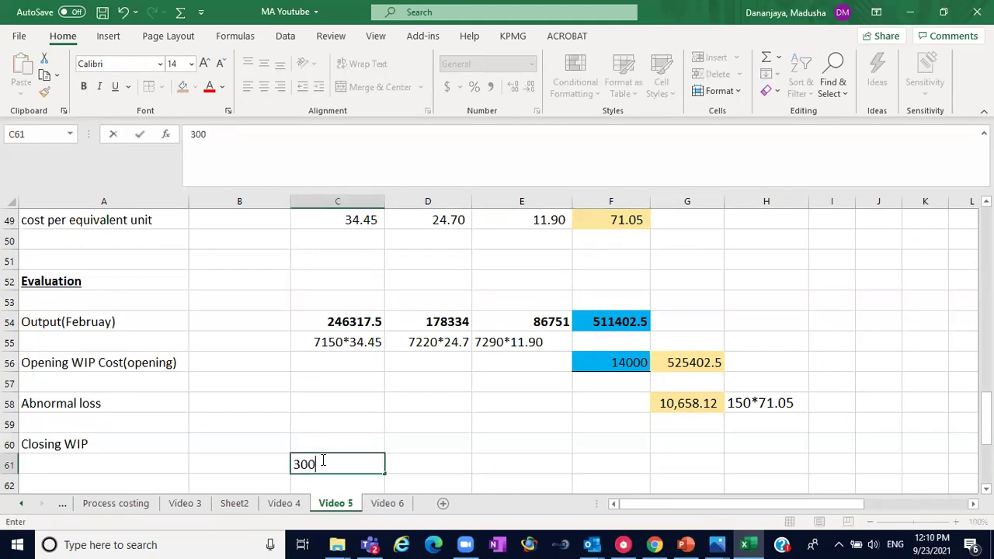
left_click(351, 224)
left_click(326, 459)
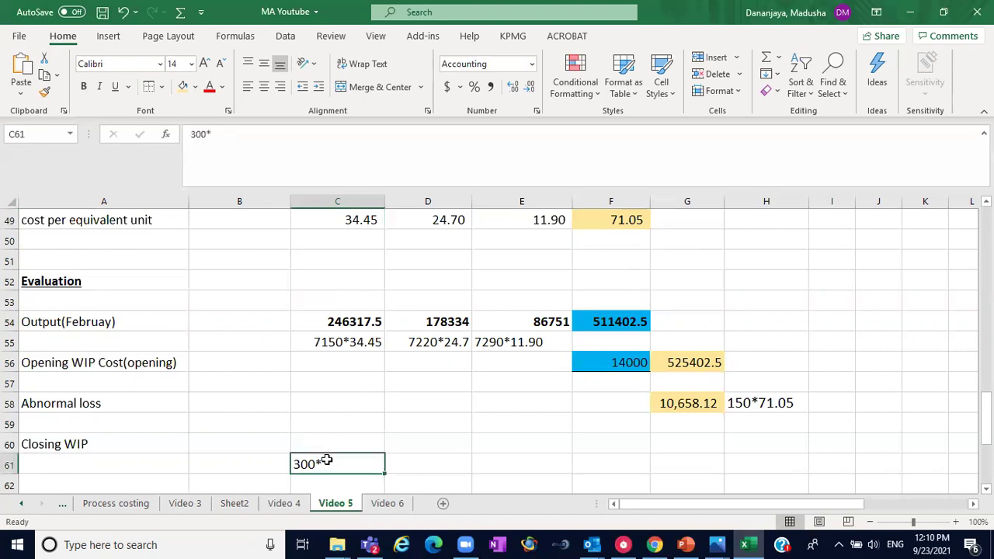
left_click(230, 140)
type("34.45")
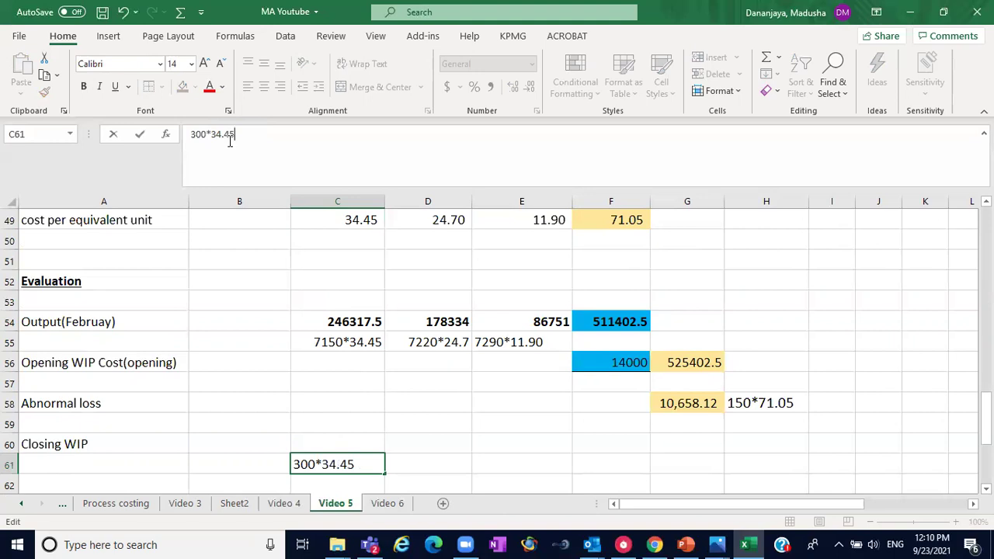
Note the closing WIP labour working 180*24.7 in D61 and the overhead working 120*11.9 in E61 as text
left_click(429, 464)
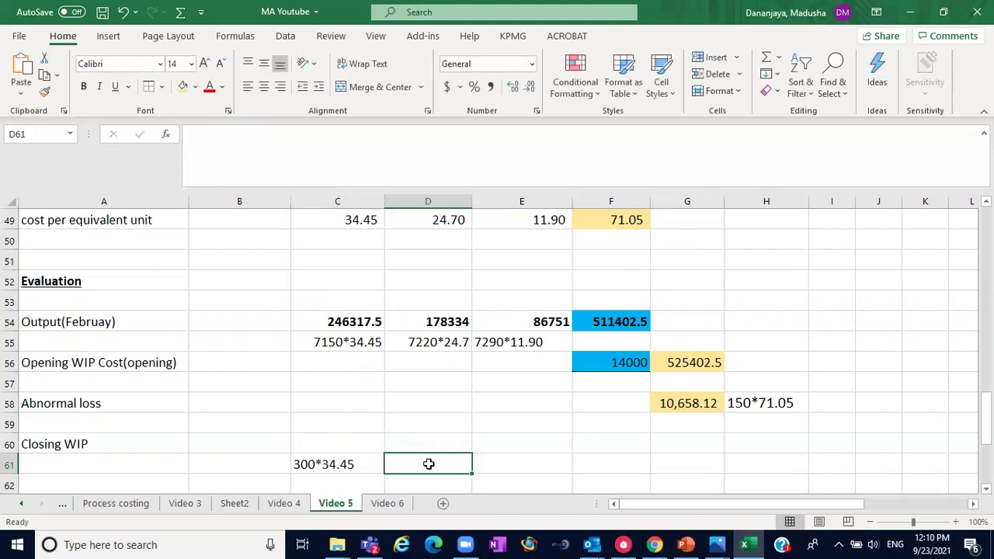
type("18")
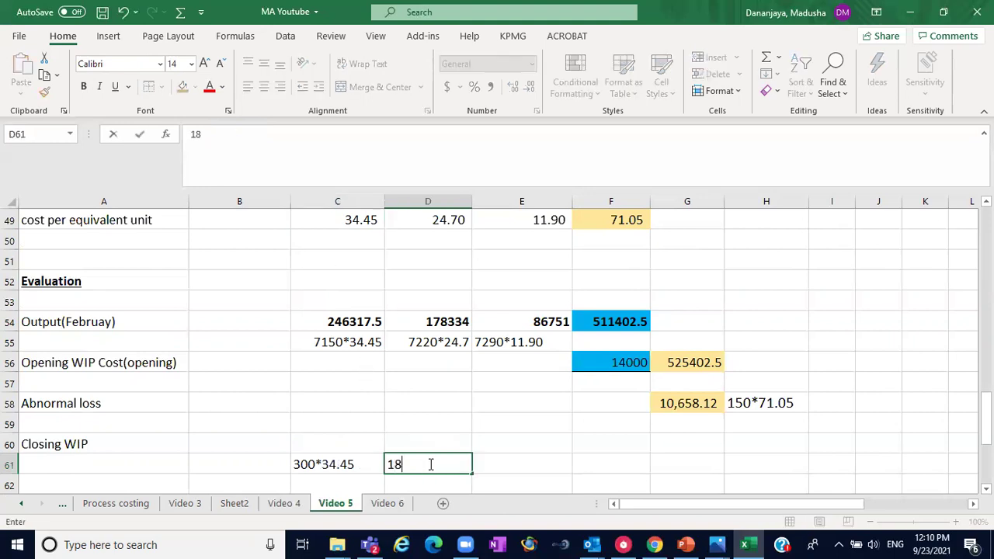
type("0*24.7")
left_click(506, 464)
type("12")
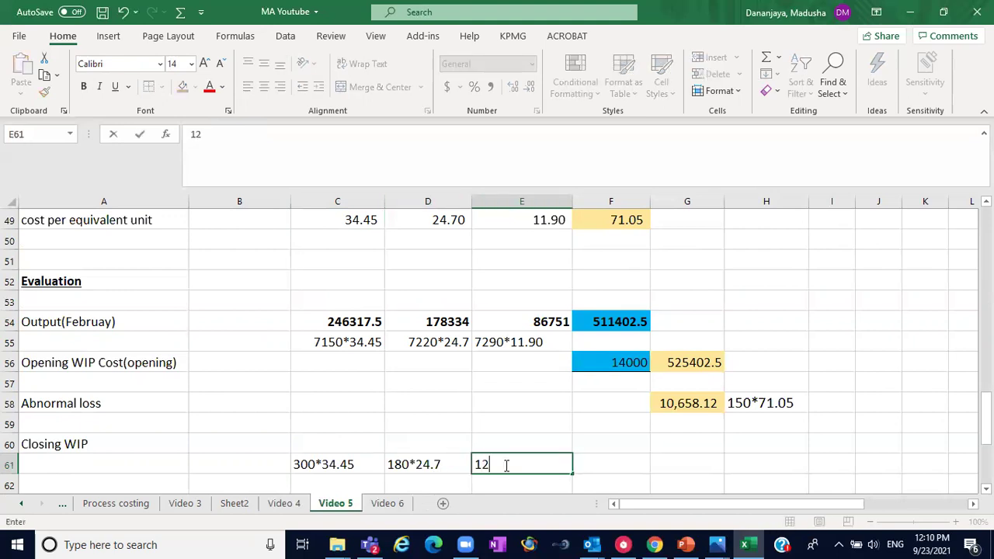
type("0*11.9")
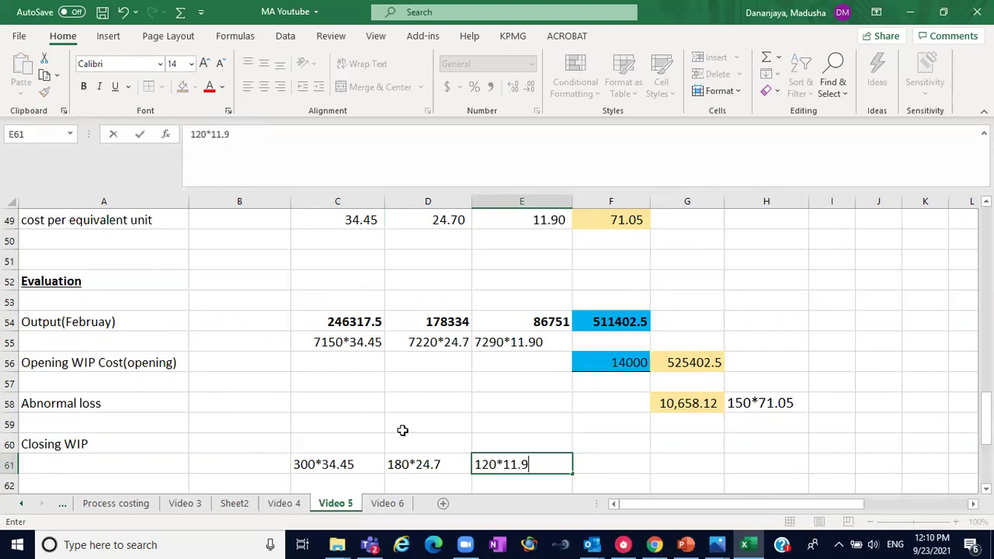
left_click(402, 430)
Enter the closing WIP costs in row 60: 10335 in C60, 4446 in D60 and 1428 in E60
left_click(333, 451)
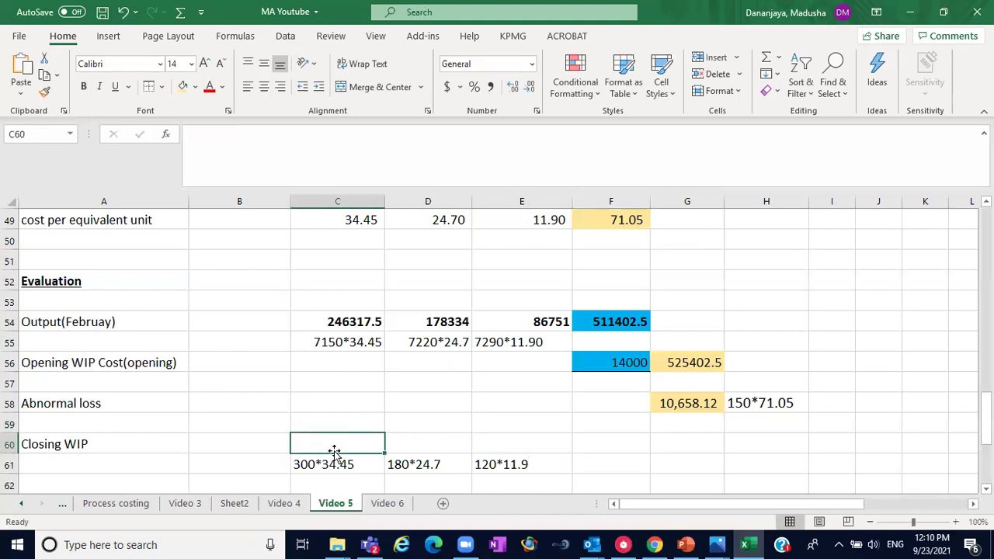
type("10")
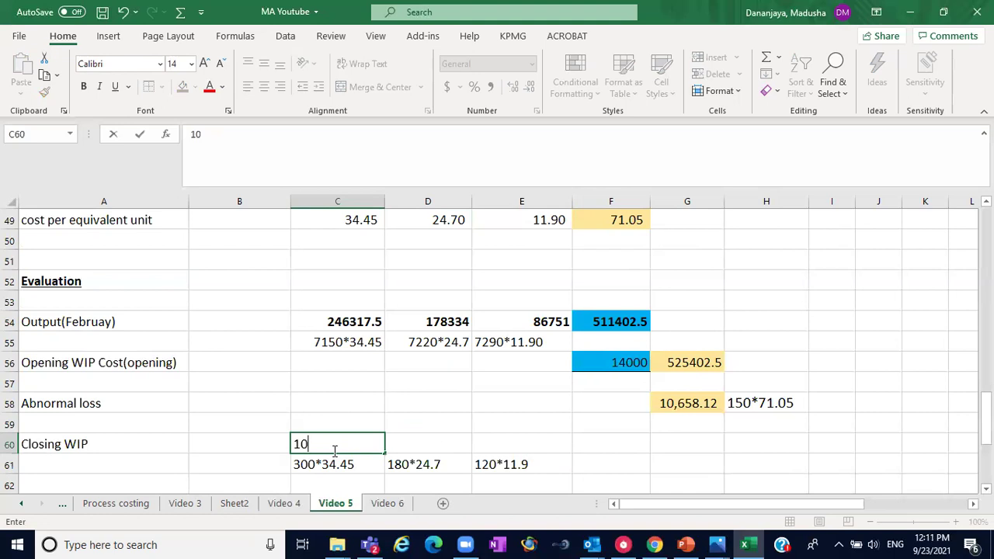
type("335")
left_click(422, 446)
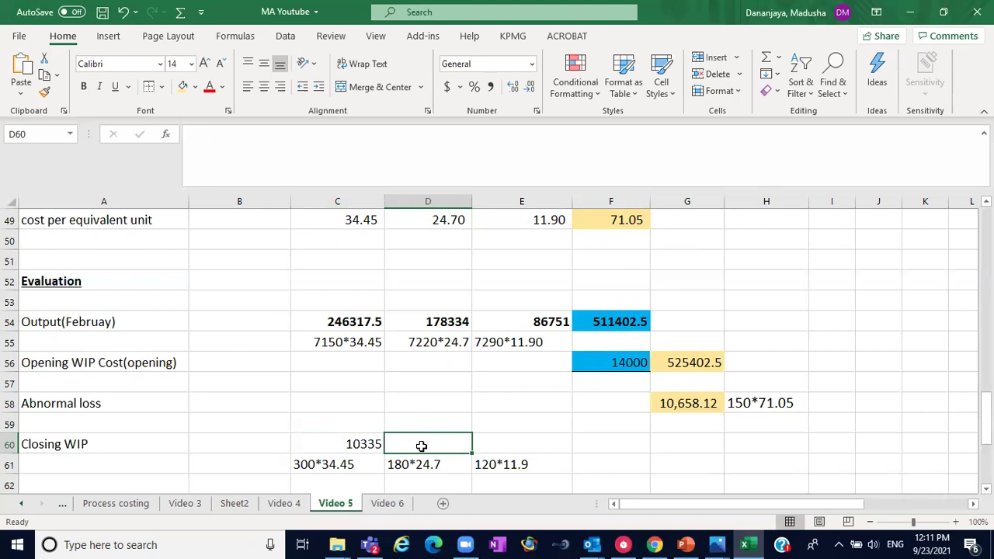
type("444")
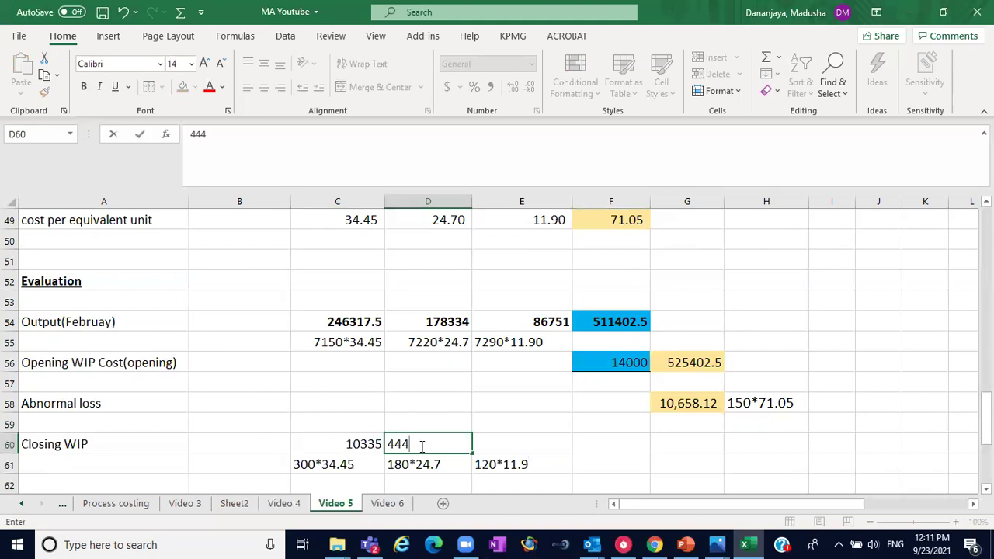
type("6")
left_click(523, 454)
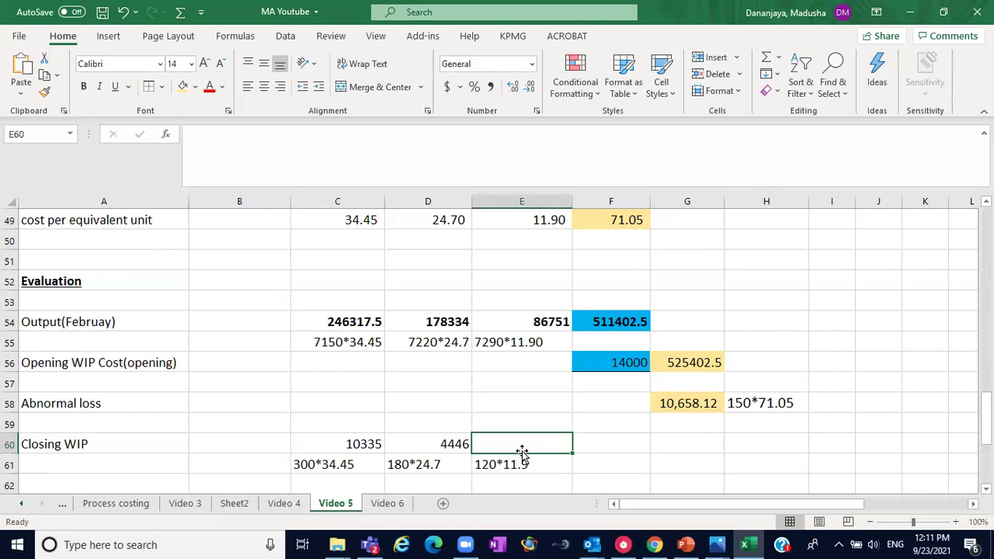
type("12")
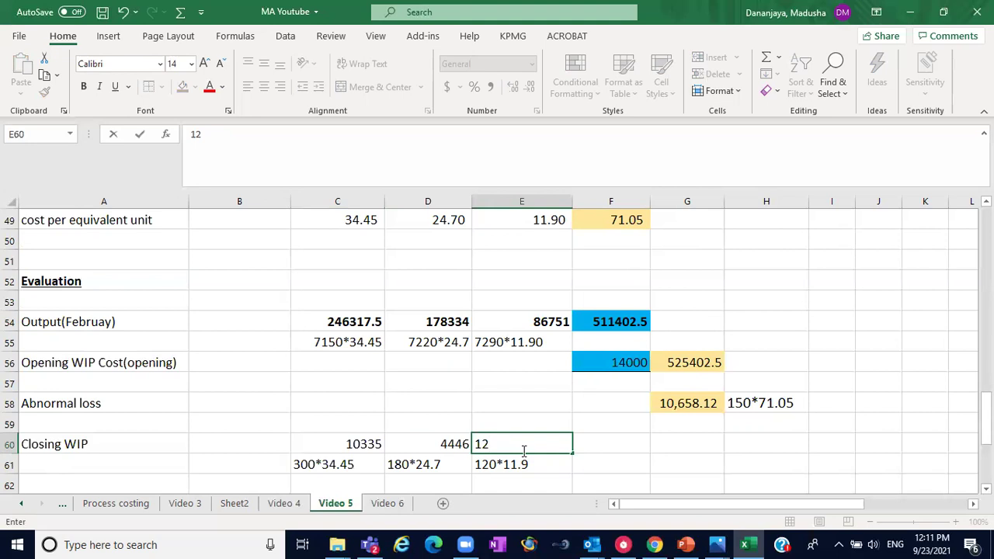
key("BackSpace")
type("428")
Total the closing WIP cost in G60 with =SUM(C60:E60)
left_click(665, 439)
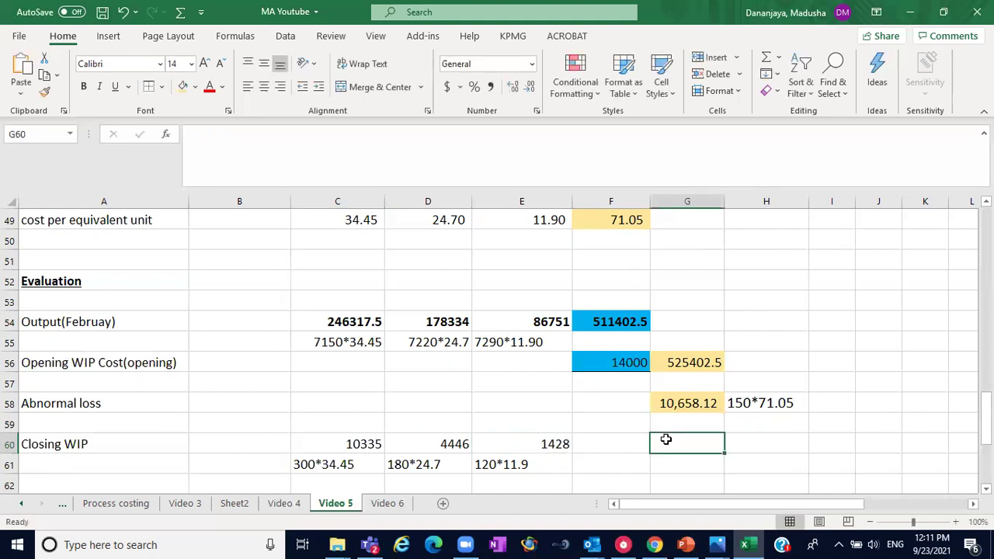
key("alt+equal")
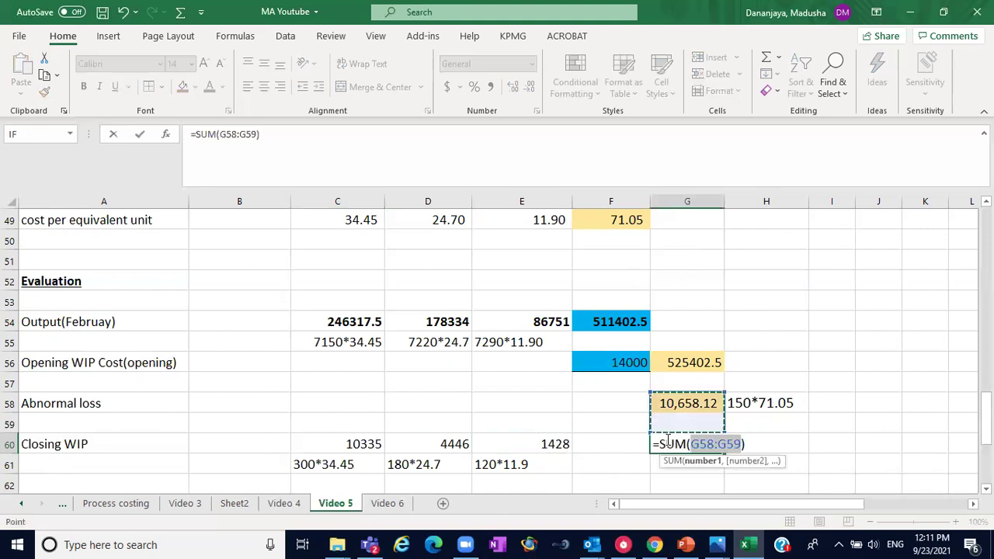
left_click_drag(353, 439, 521, 441)
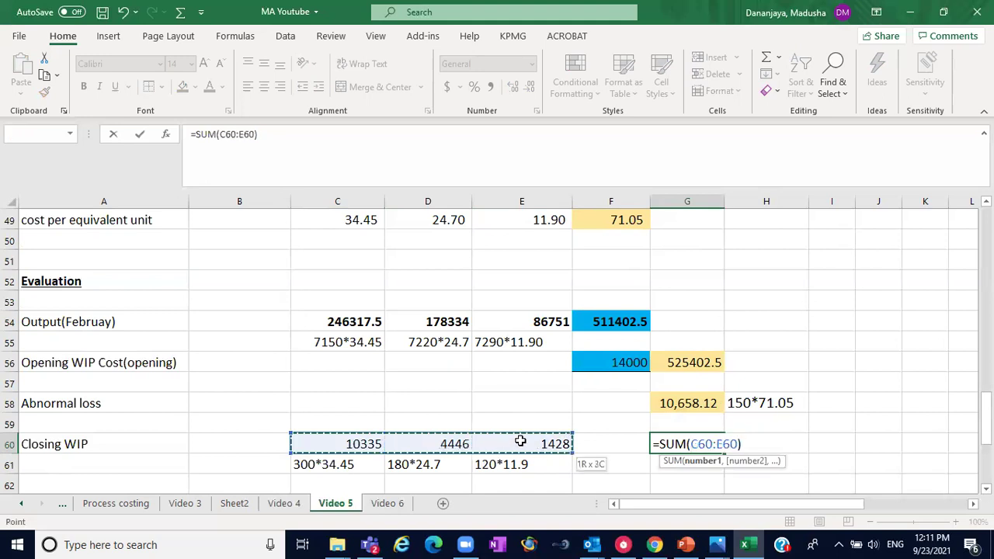
key("Return")
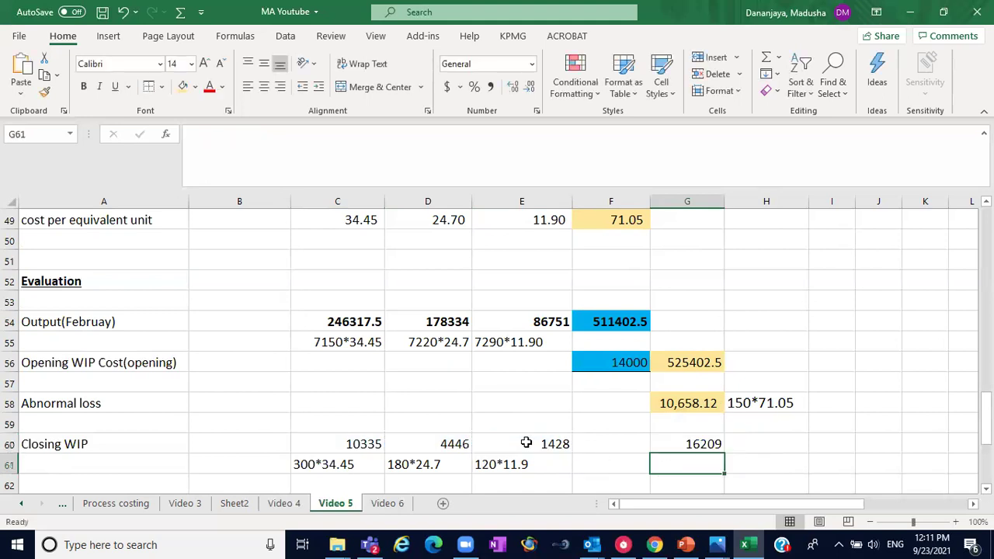
Fill the closing WIP total in G60 with light gold
left_click(676, 439)
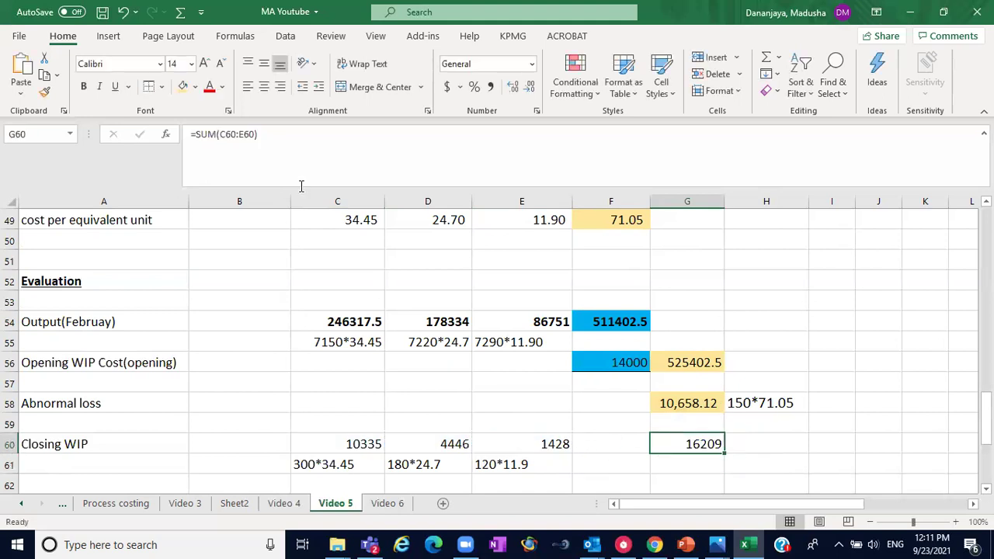
left_click(184, 87)
left_click(833, 296)
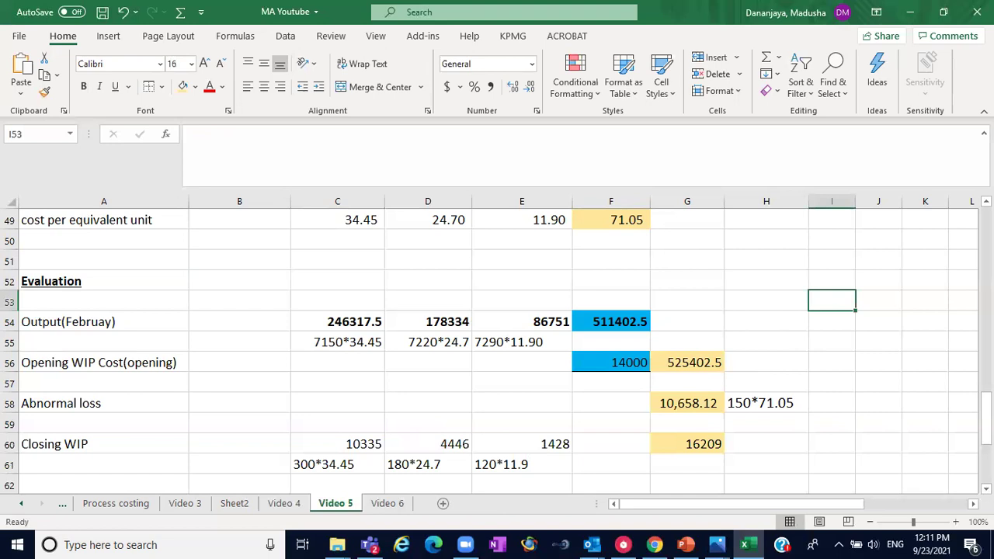
Link the complete units cost in H17 of Process Account 1 to the output total with =G56
scroll(497, 342, "up", 4)
scroll(498, 342, "up", 9)
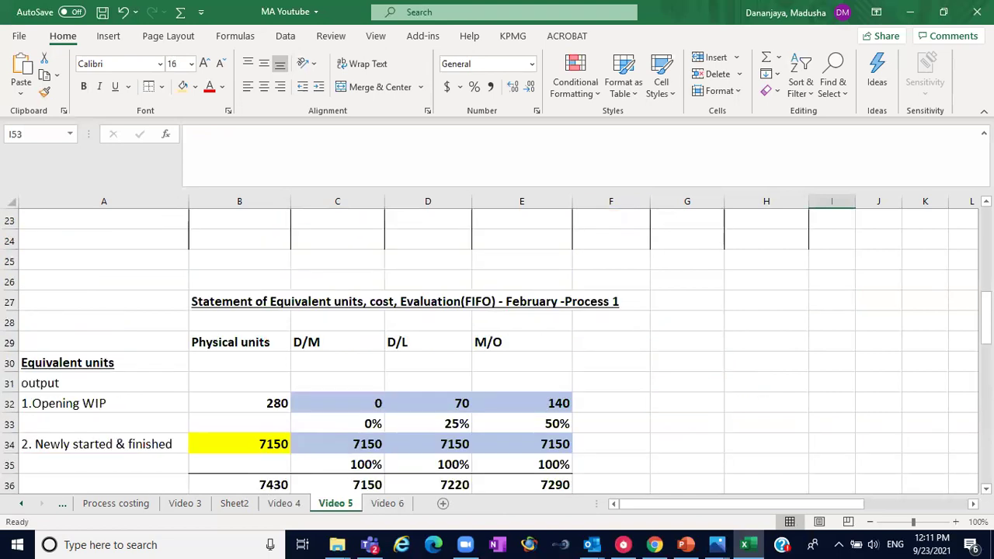
left_click(752, 362)
type("=")
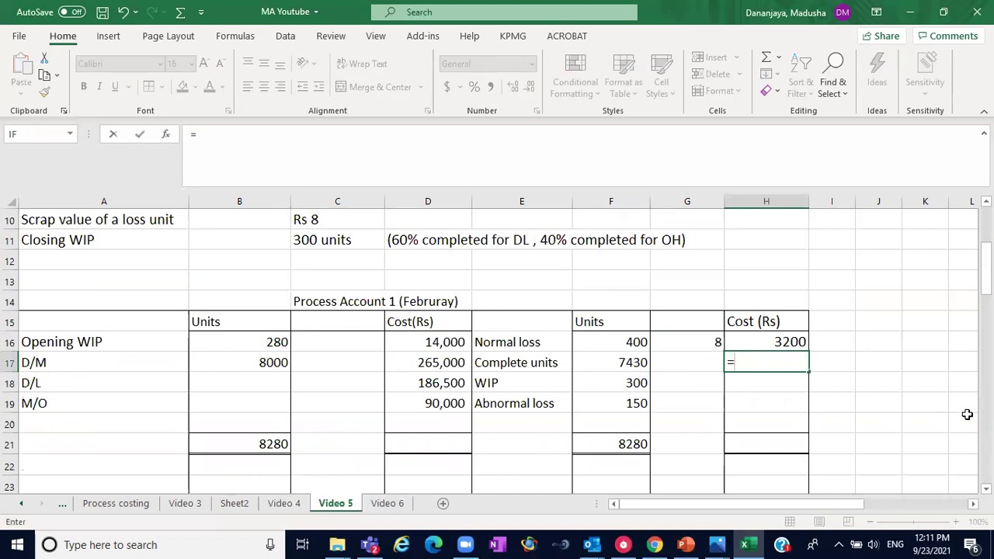
scroll(843, 438, "down", 9)
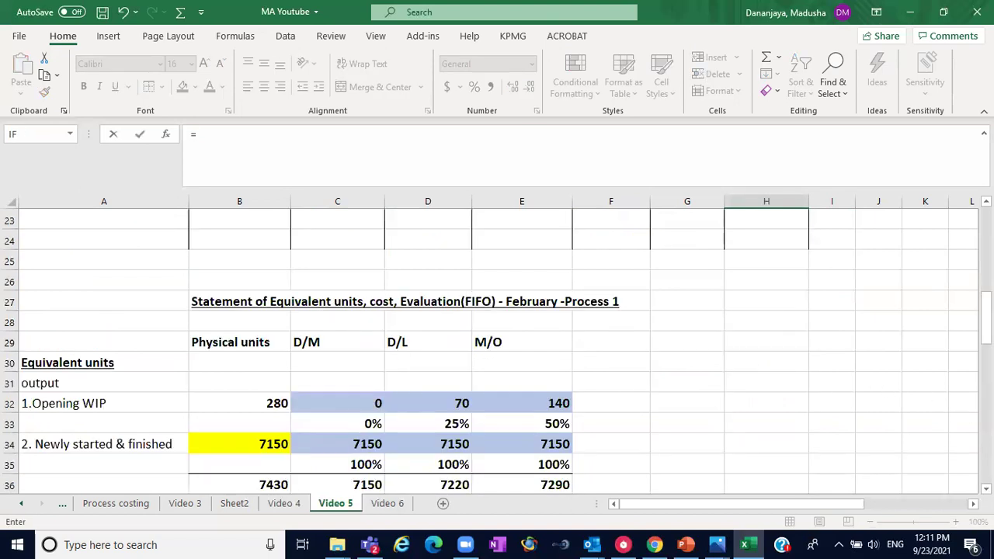
scroll(799, 398, "down", 5)
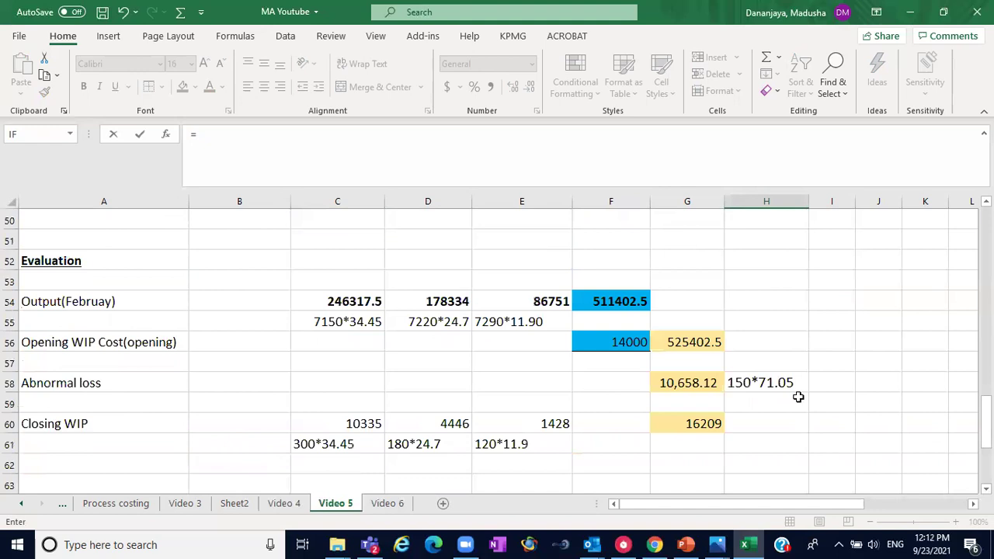
left_click(688, 344)
key("Return")
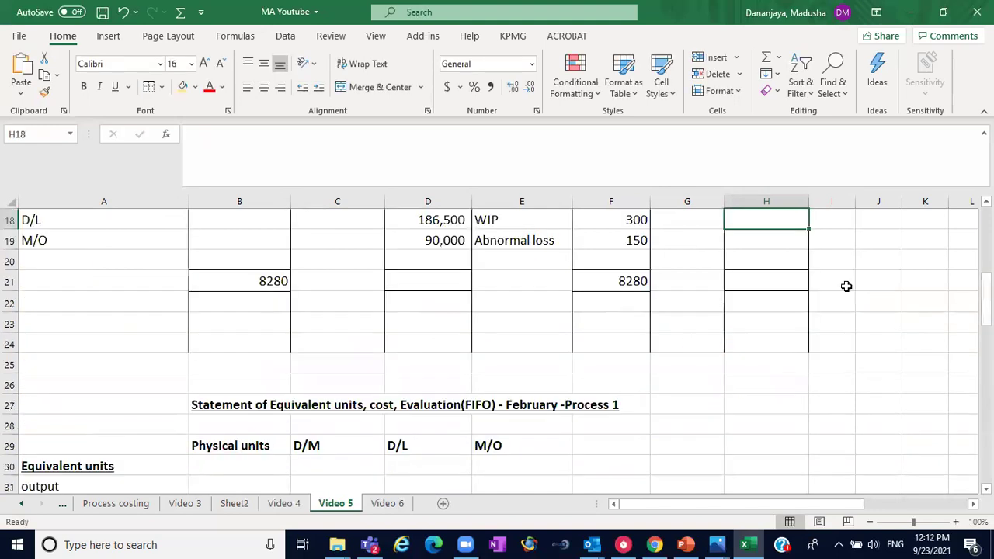
Link the WIP cost in H18 of Process Account 1 to the closing WIP total in G60
scroll(814, 270, "up", 2)
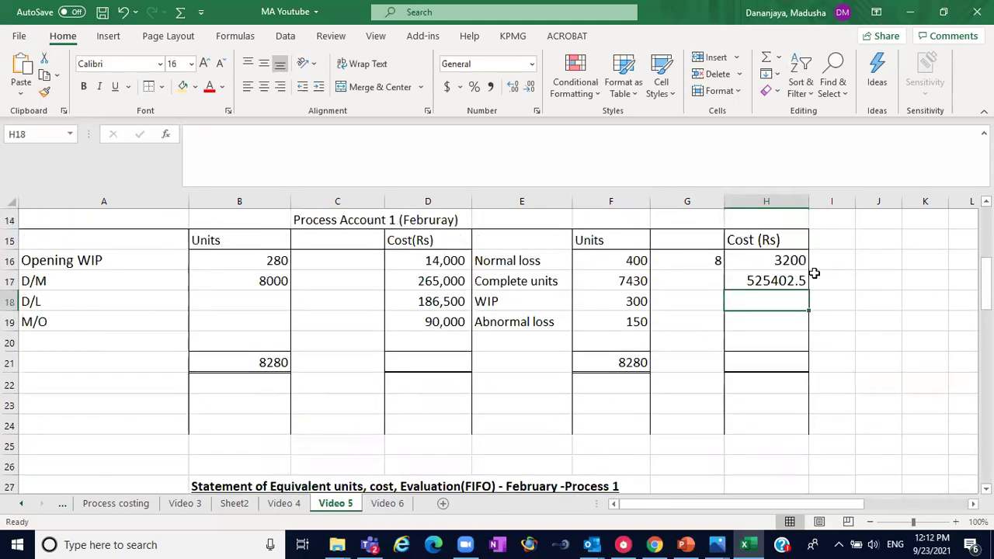
type("=")
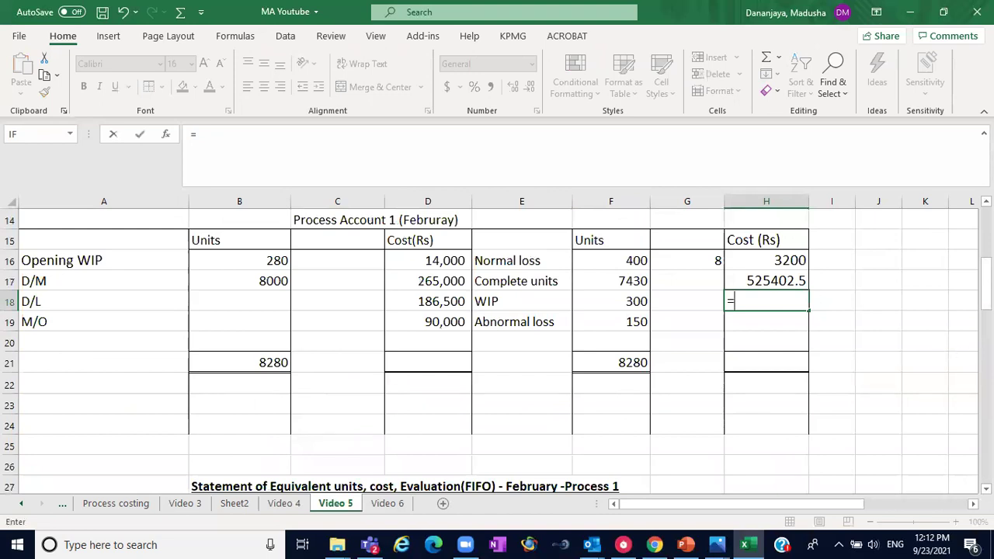
scroll(845, 319, "down", 4)
scroll(716, 344, "down", 5)
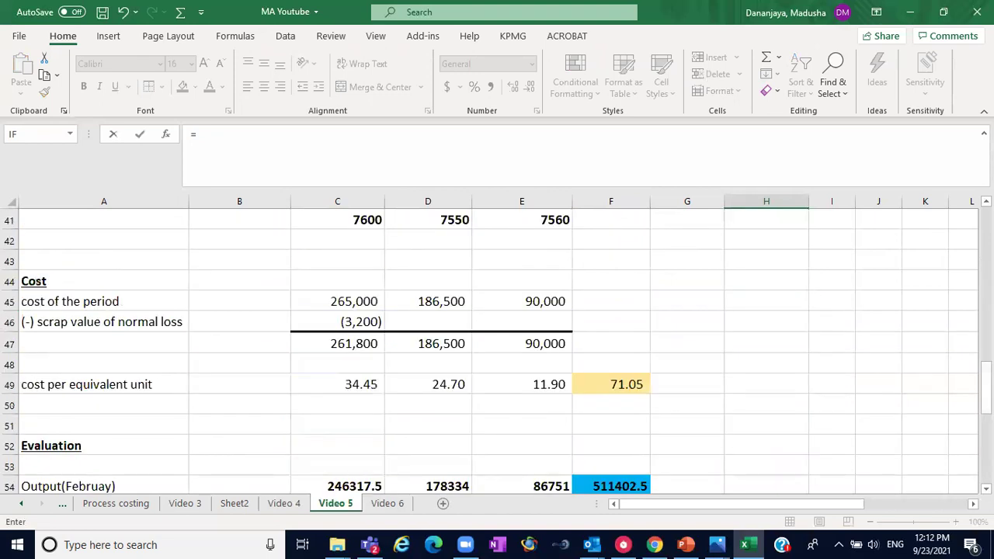
scroll(716, 344, "down", 4)
left_click(716, 344)
key("Return")
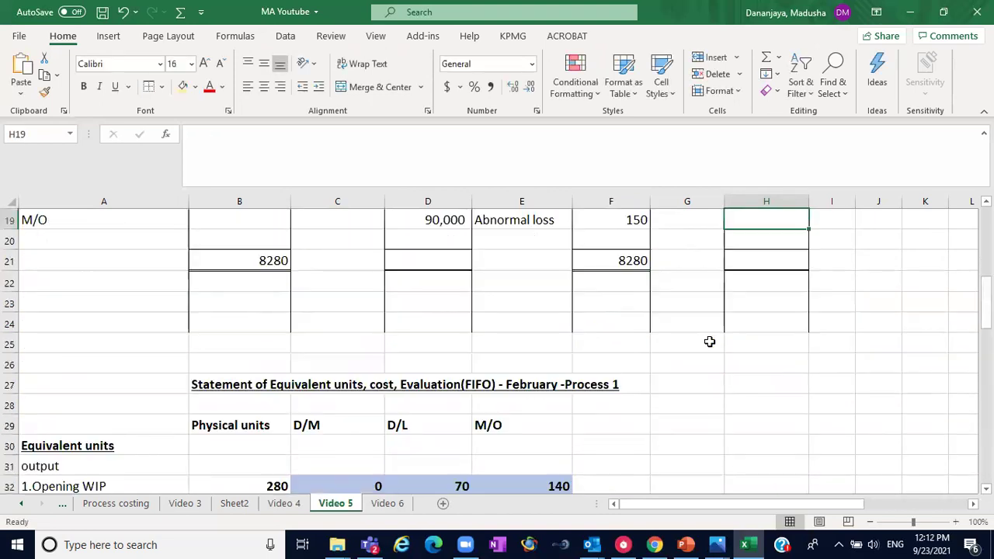
Link the abnormal loss cost in H19 of Process Account 1 to the evaluation figure with =G58
type("=")
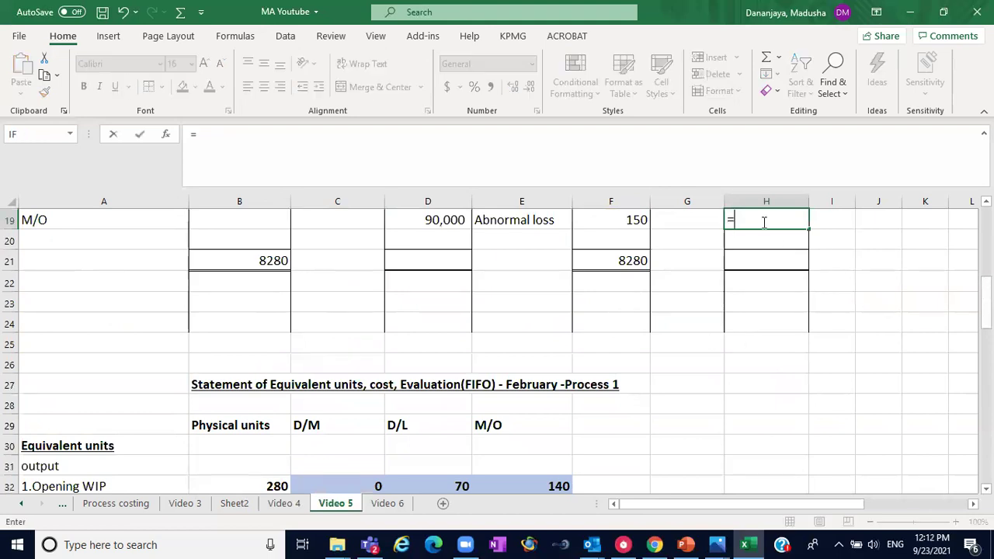
scroll(497, 344, "down", 9)
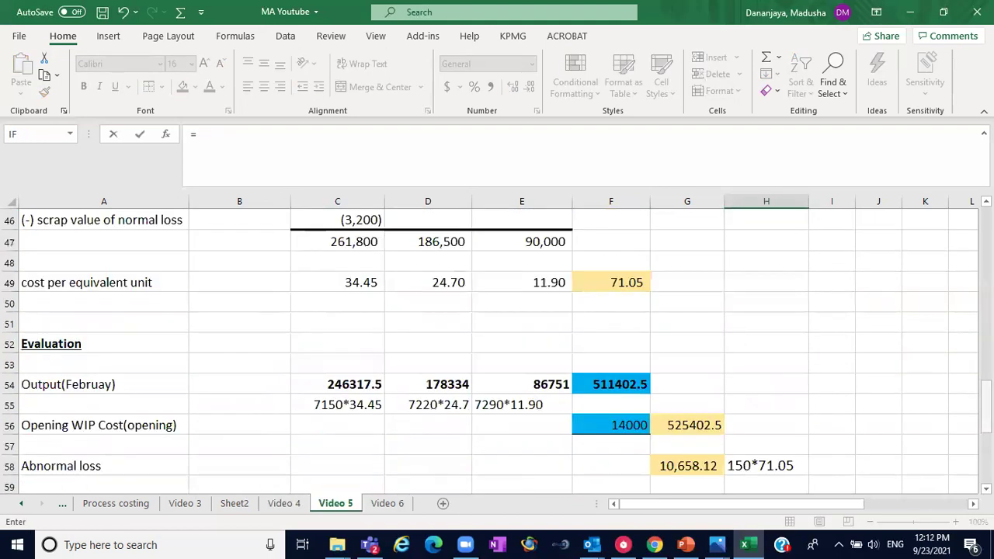
scroll(939, 446, "down", 4)
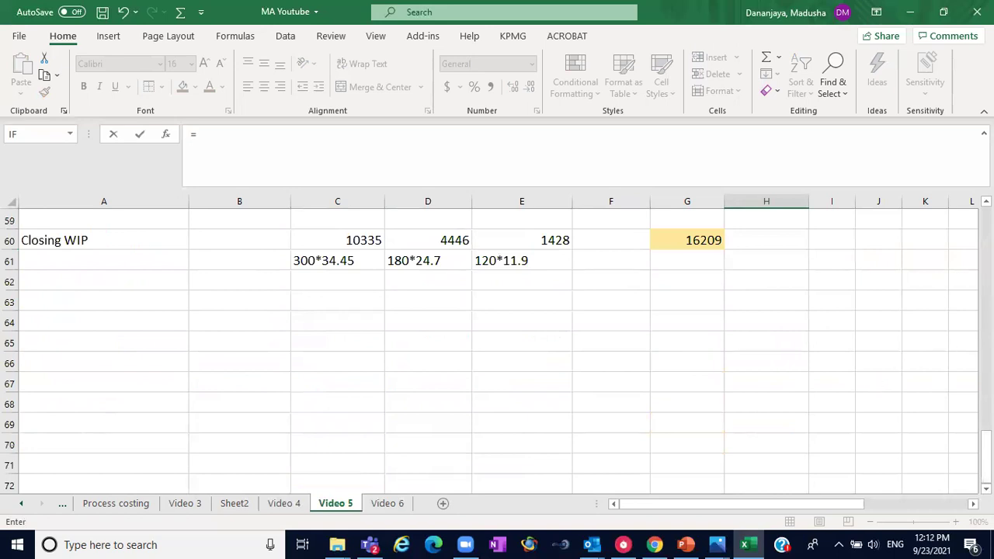
scroll(954, 324, "up", 4)
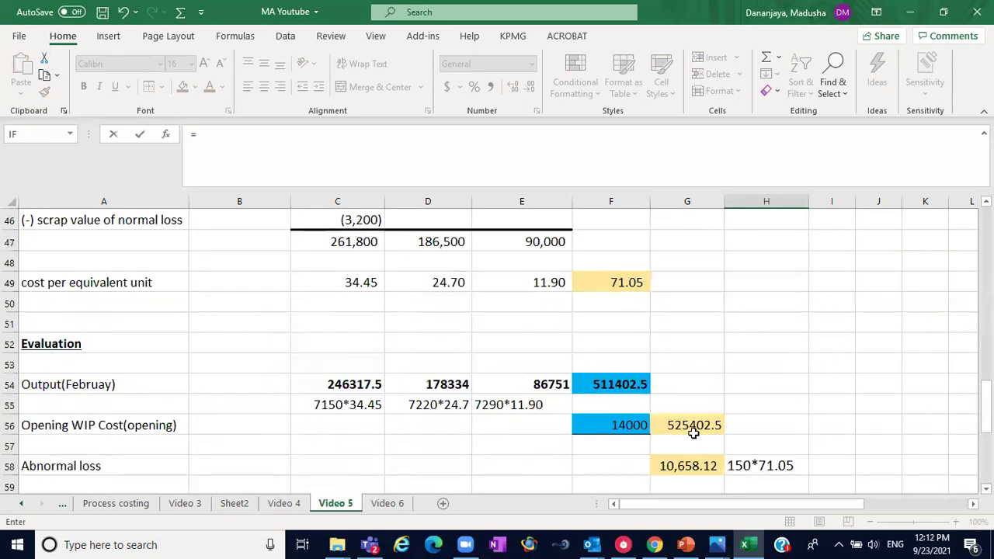
left_click(679, 466)
key("Return")
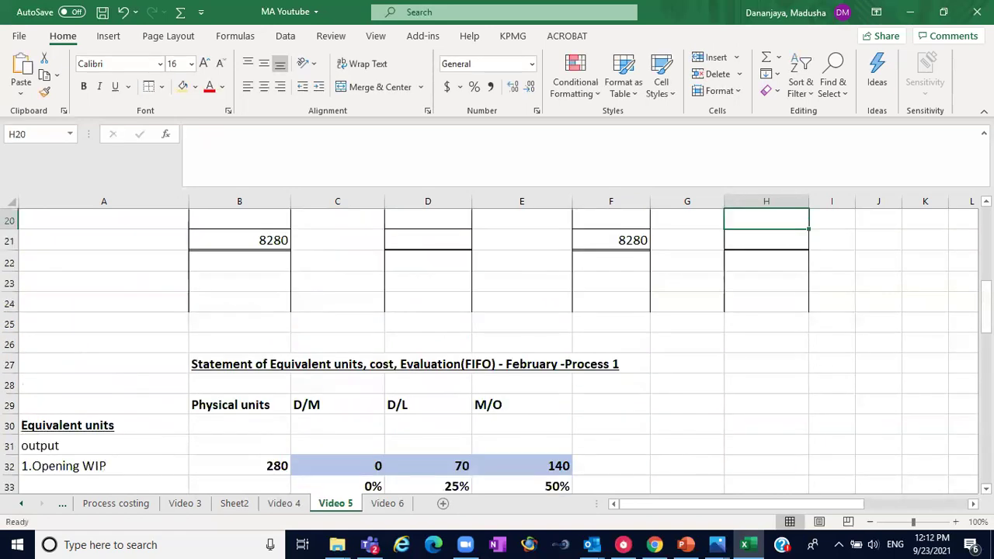
Format the complete units cost in H17 and the abnormal loss cost in H19 to show no decimals
scroll(904, 262, "up", 2)
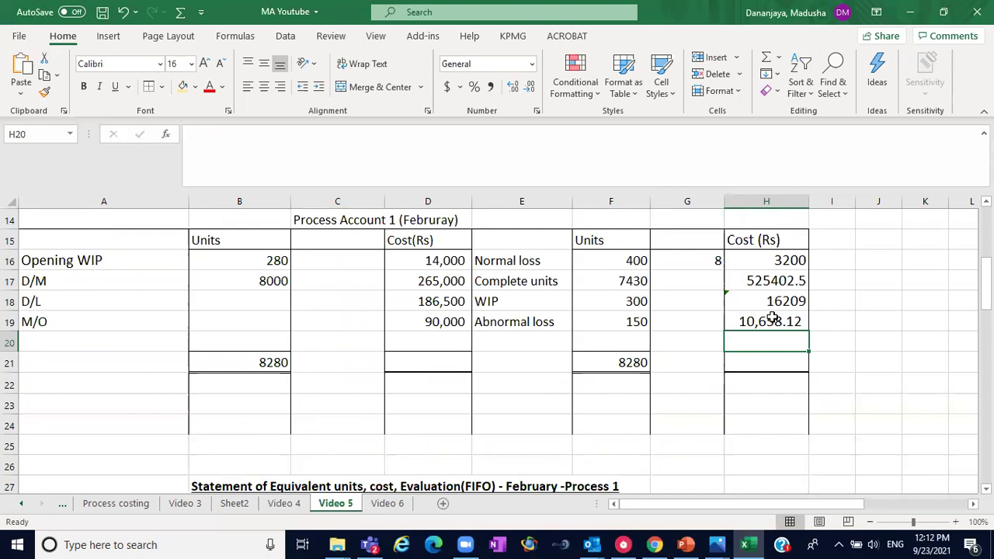
left_click(784, 282)
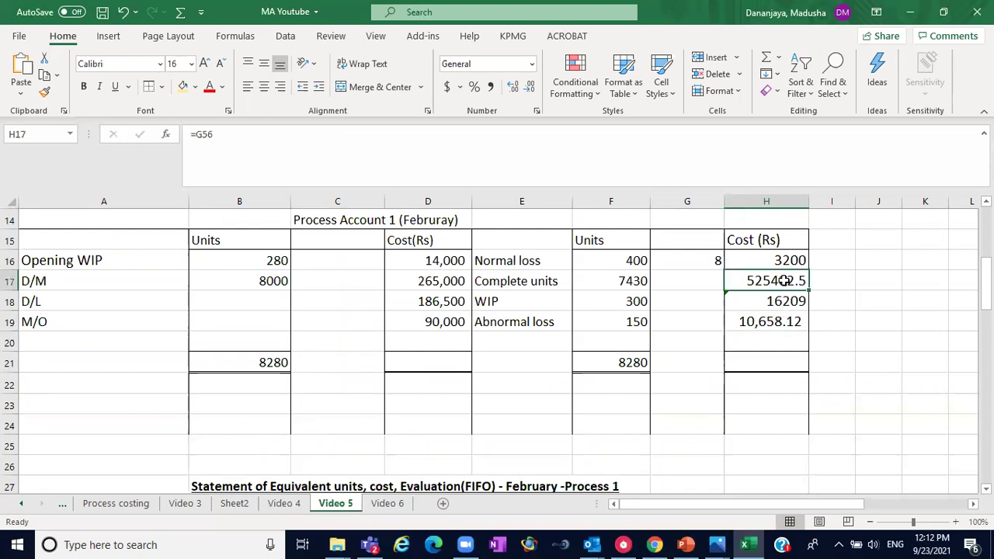
left_click(530, 87)
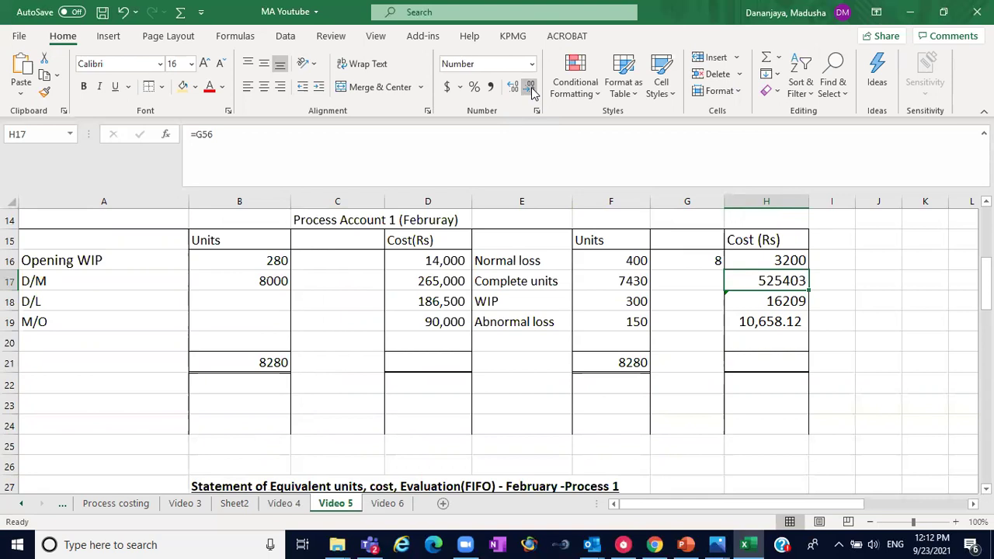
left_click(769, 322)
left_click(530, 87)
left_click(530, 88)
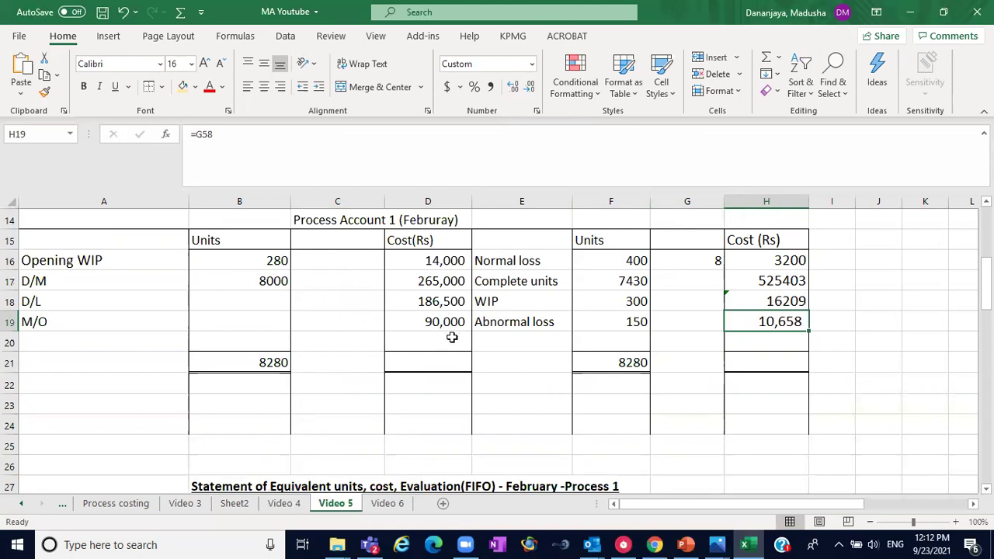
Total the debit-side costs of Process Account 1 in D21 with =SUM(D16:D20)
left_click(430, 364)
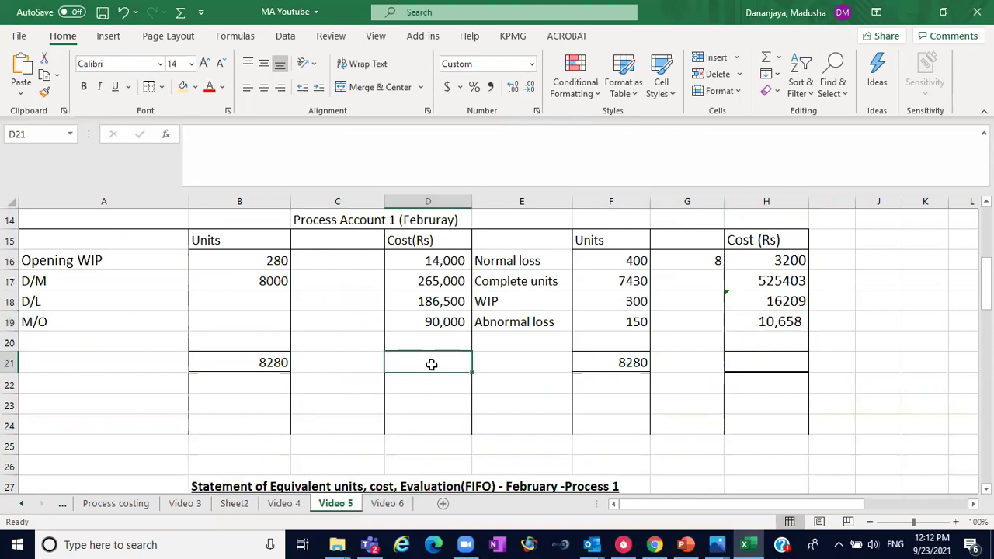
key("alt+equal")
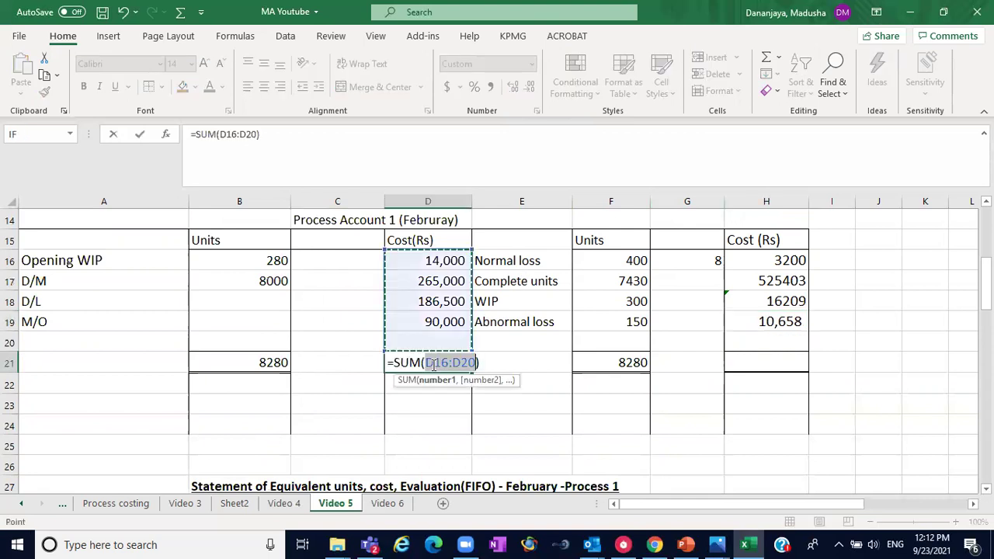
key("Return")
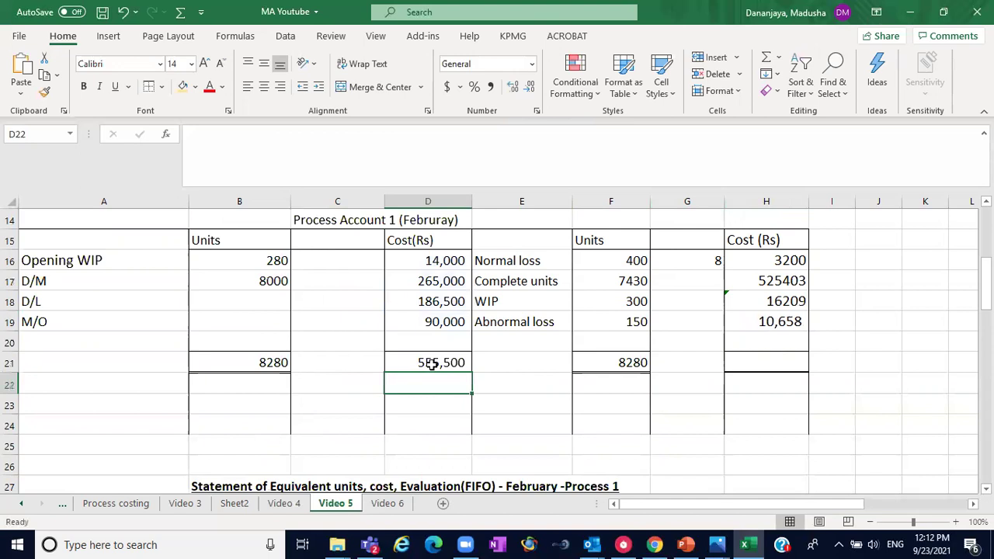
Total the credit-side costs of Process Account 1 in H21 with =SUM(H16:H20)
left_click(742, 354)
key("alt+equal")
key("Return")
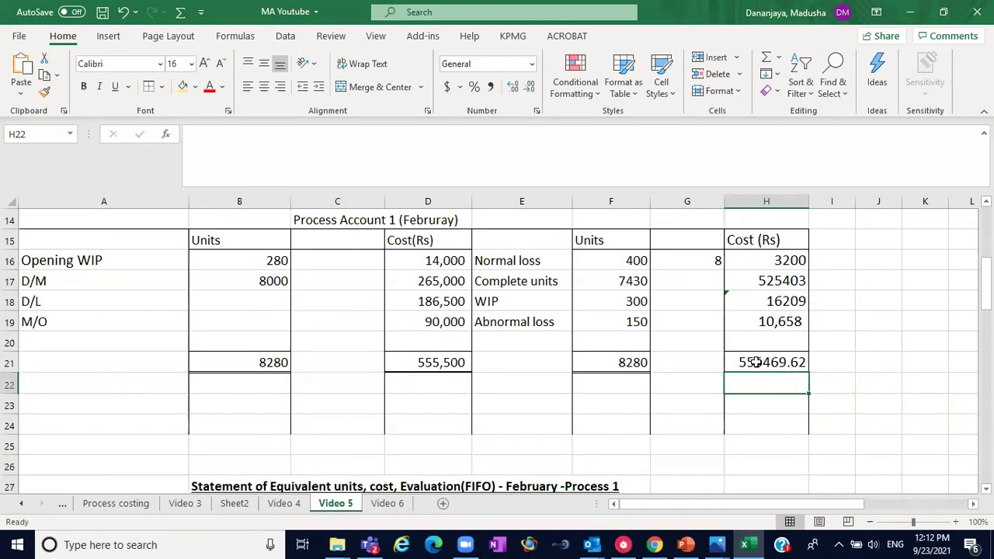
Replace the credit-side cost total in H21 with a link to the debit-side total in D21
left_click(766, 363)
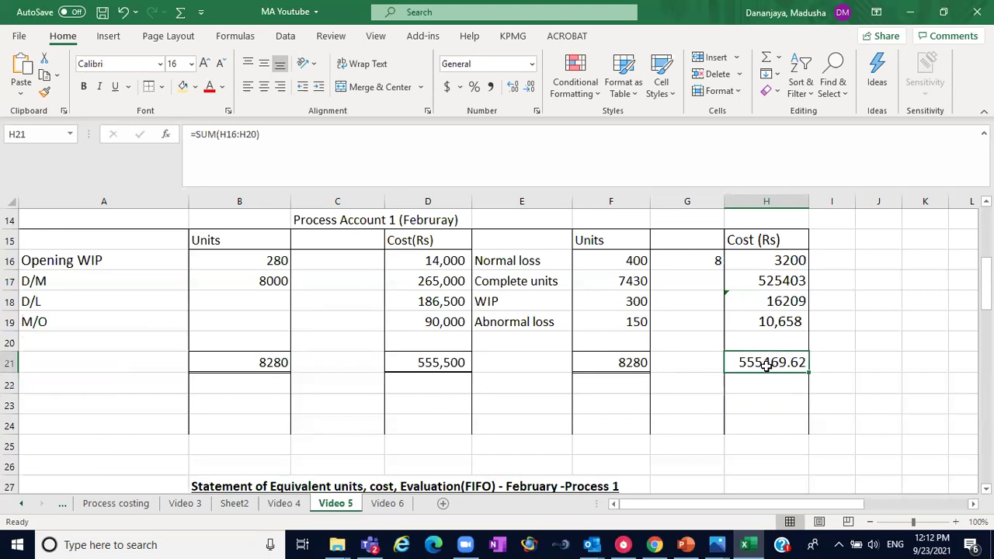
type("=")
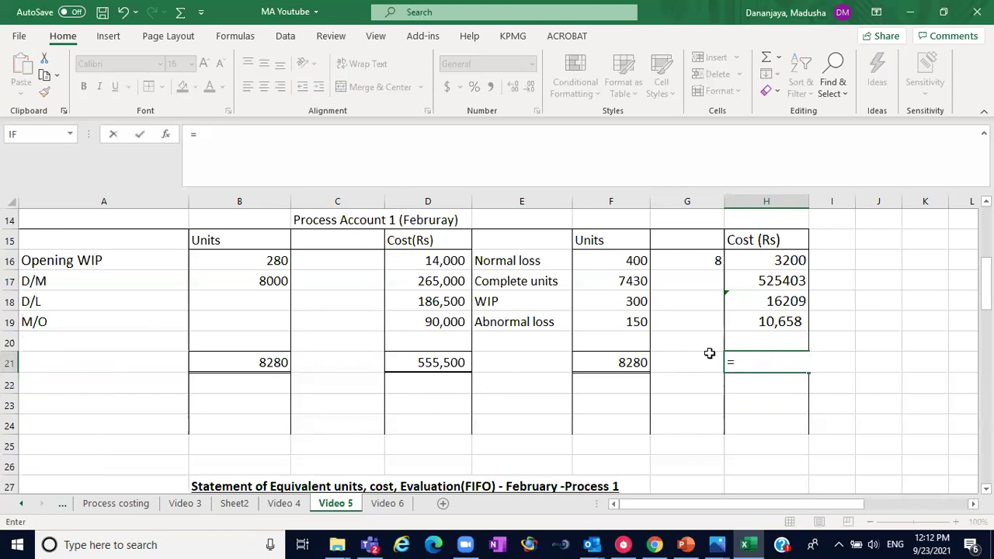
left_click(454, 363)
key("Return")
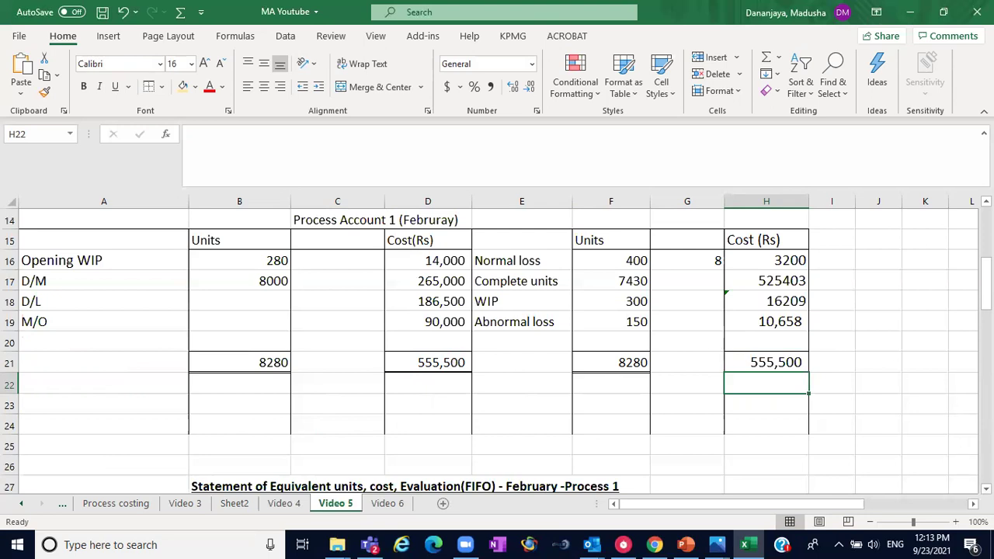
left_click(986, 489)
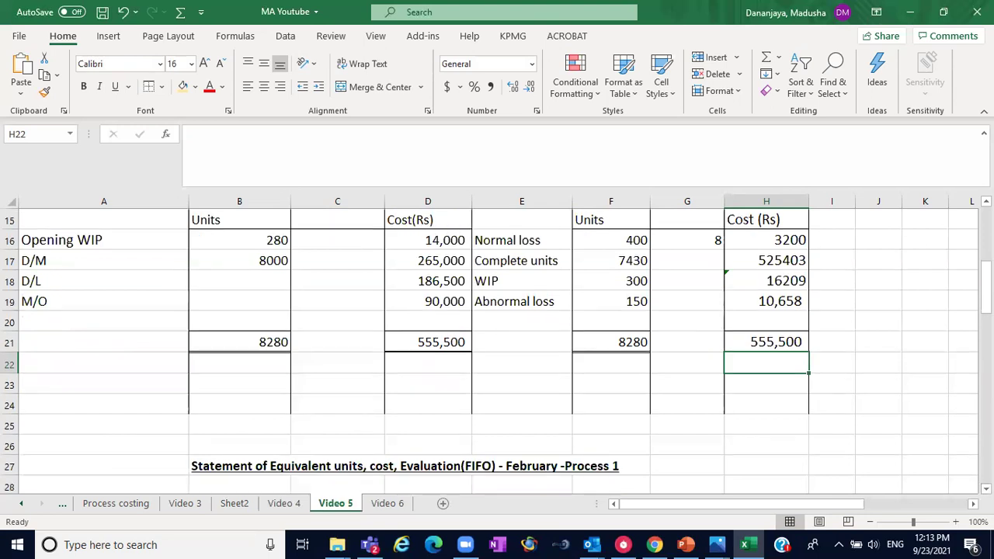
scroll(497, 345, "up", 1)
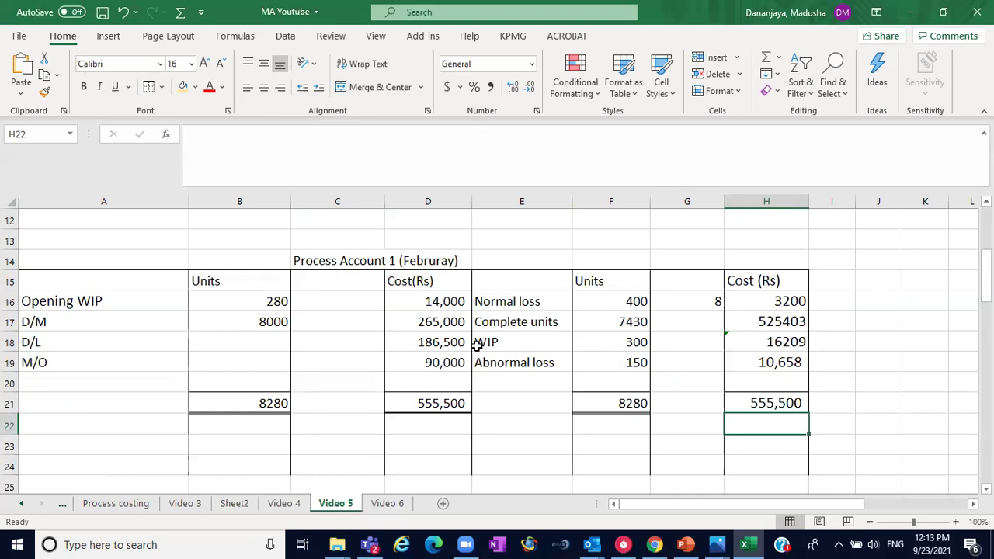
left_click(508, 362)
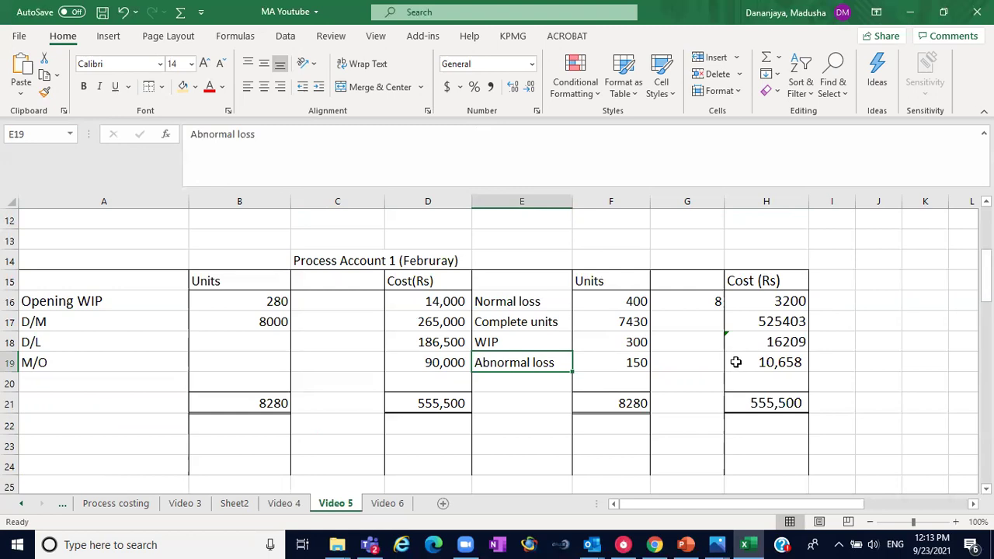
left_click(508, 347)
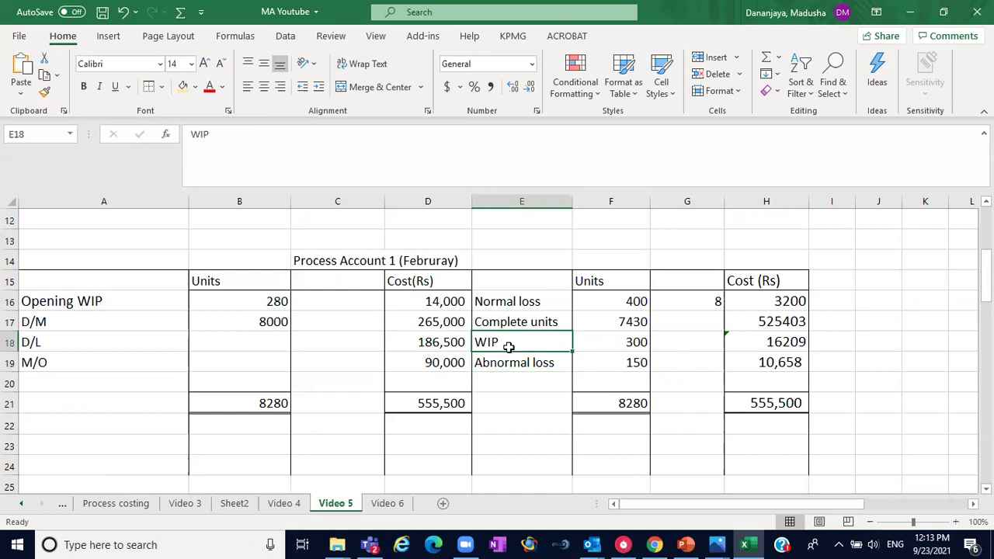
Carry down the WIP balance in row 22: Opening WIP in A22, 300 units in B22 and cost 16209 in D22
left_click(117, 423)
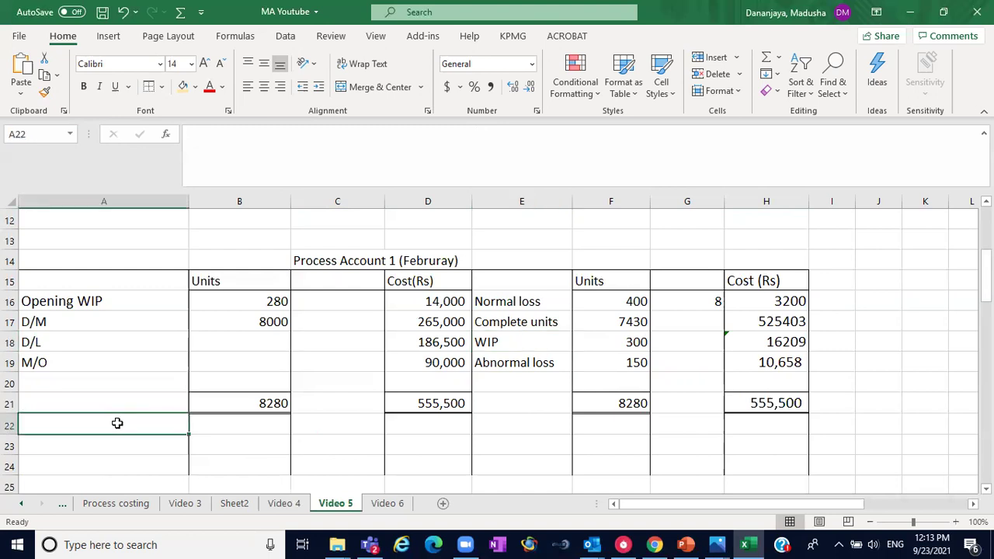
type("Ope")
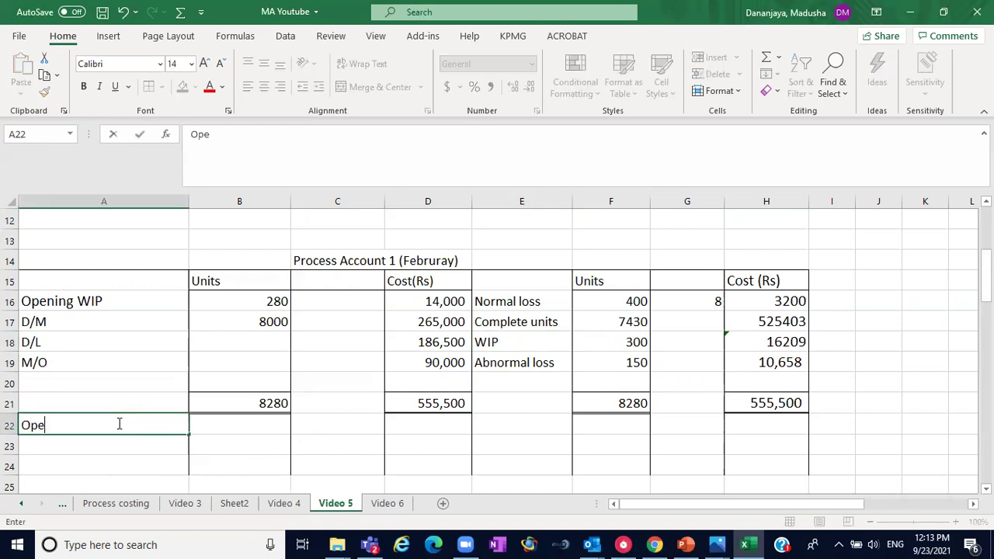
type("ning WIP")
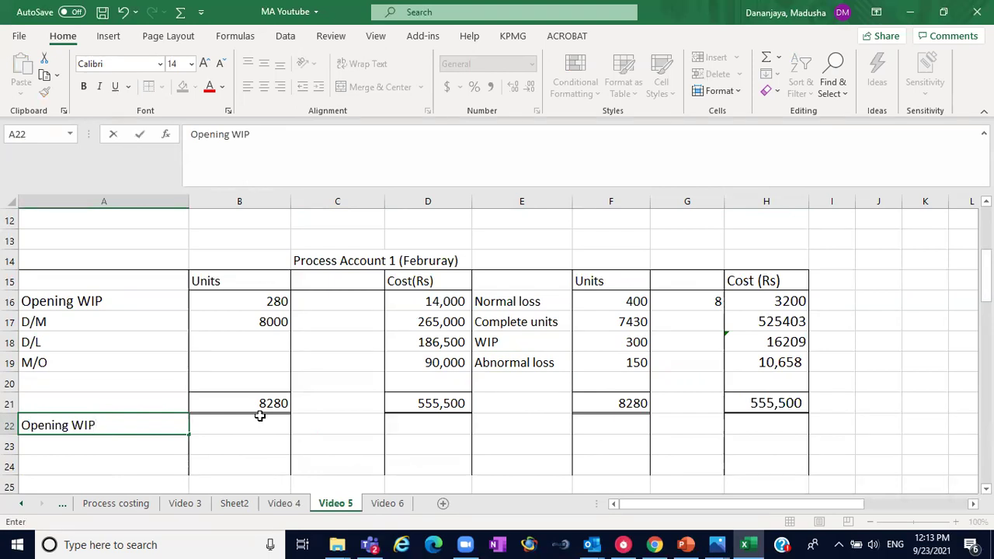
left_click(266, 422)
type("3000")
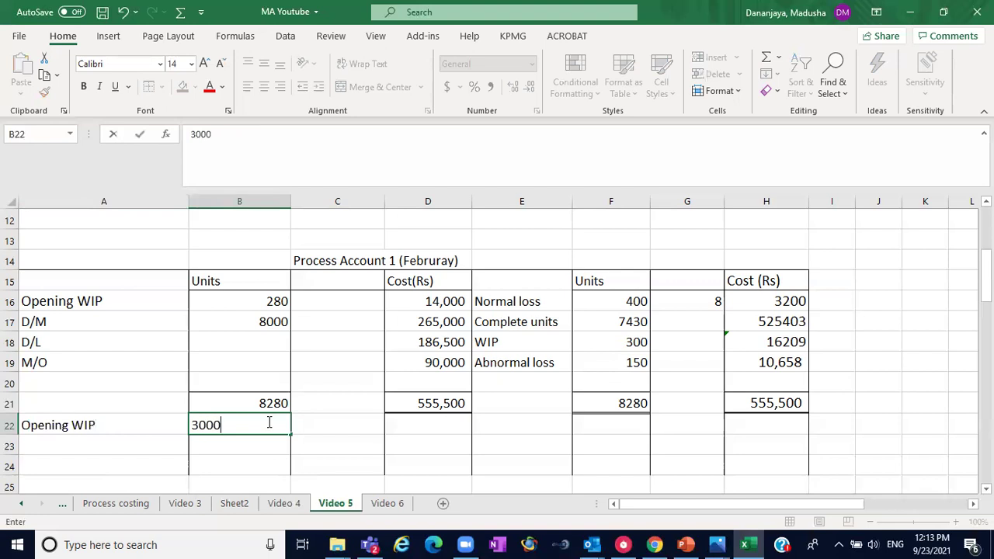
key("BackSpace")
left_click(414, 430)
type("1")
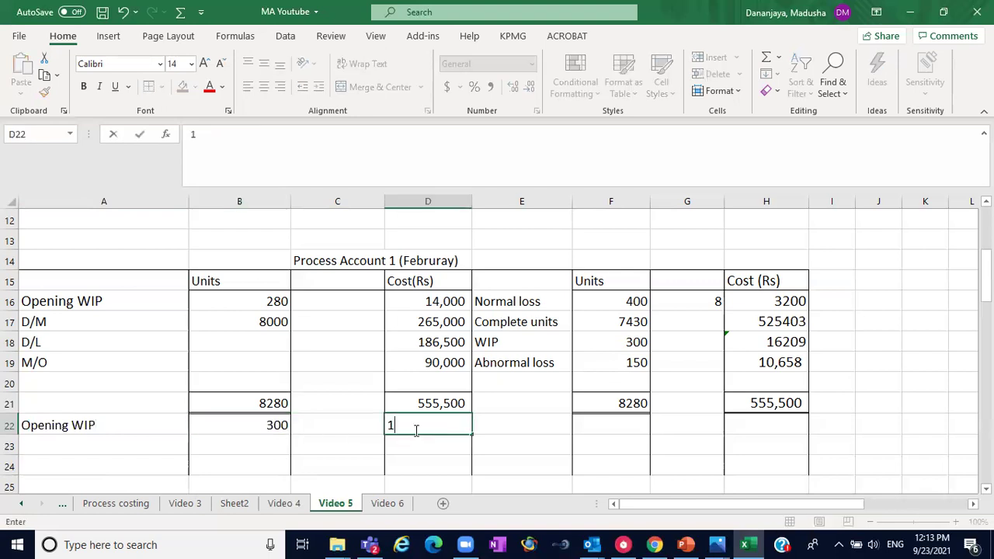
type("6209")
left_click(347, 444)
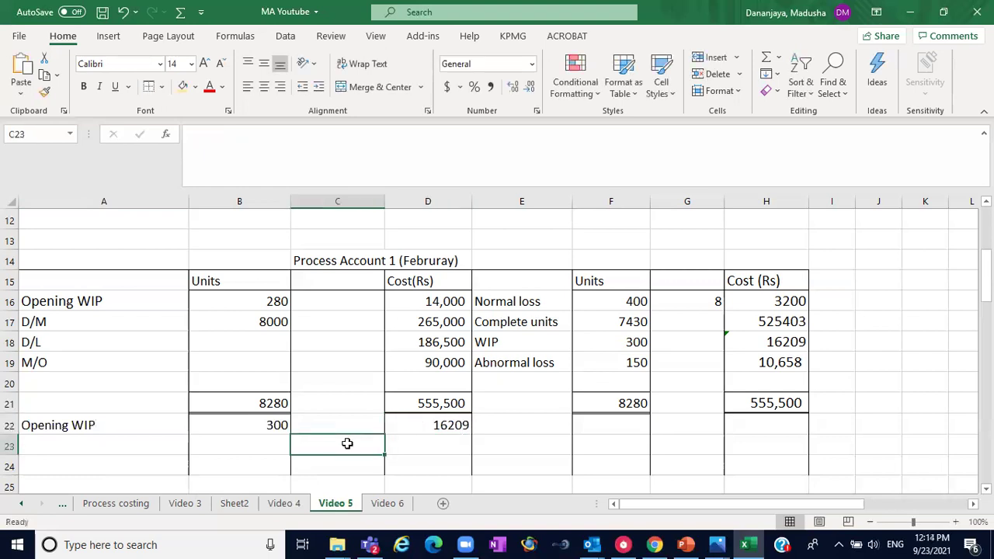
left_click(521, 358)
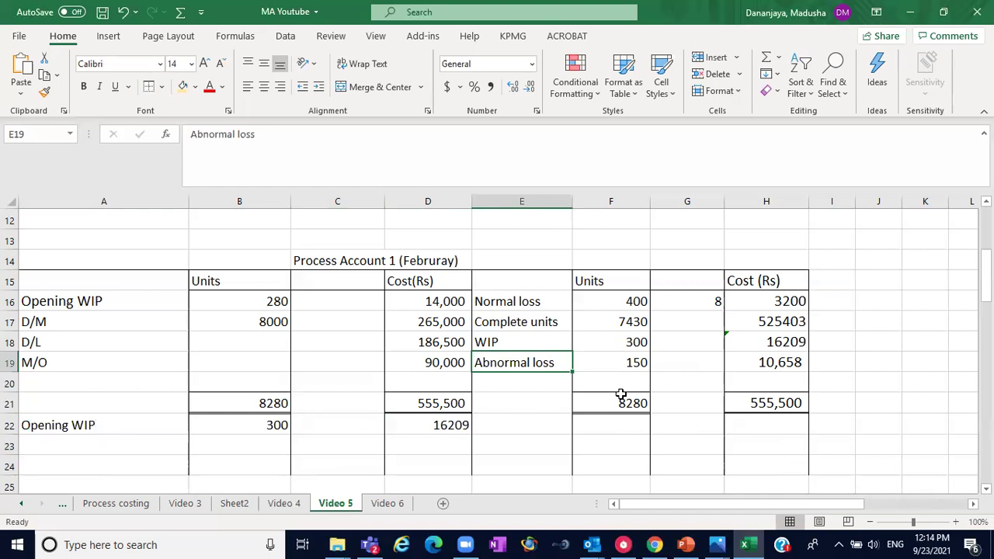
left_click(522, 305)
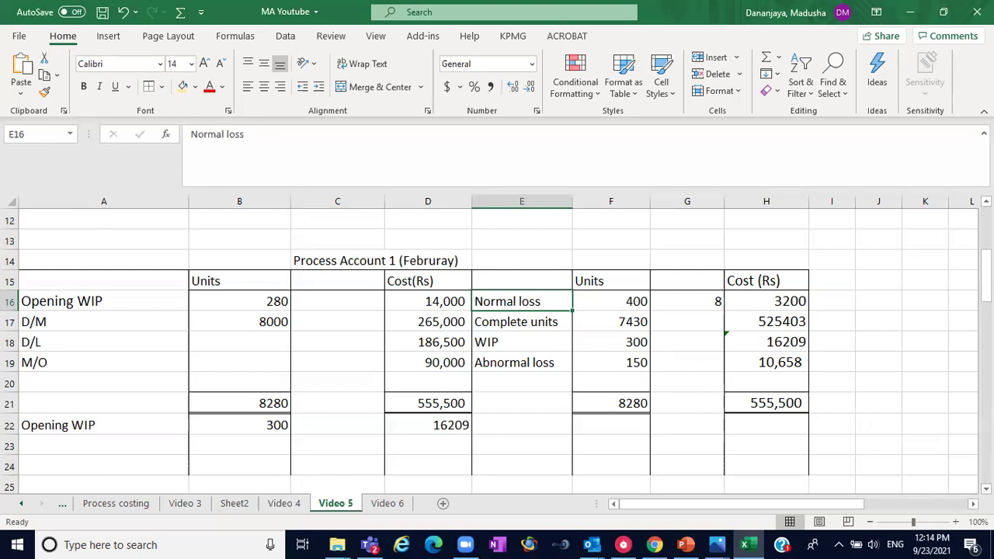
scroll(497, 357, "down", 1)
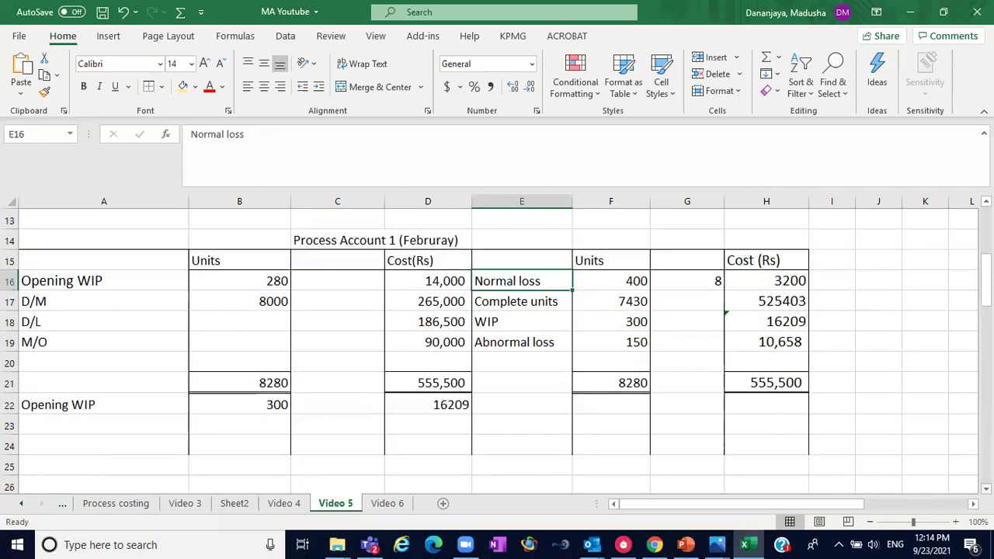
scroll(497, 342, "down", 9)
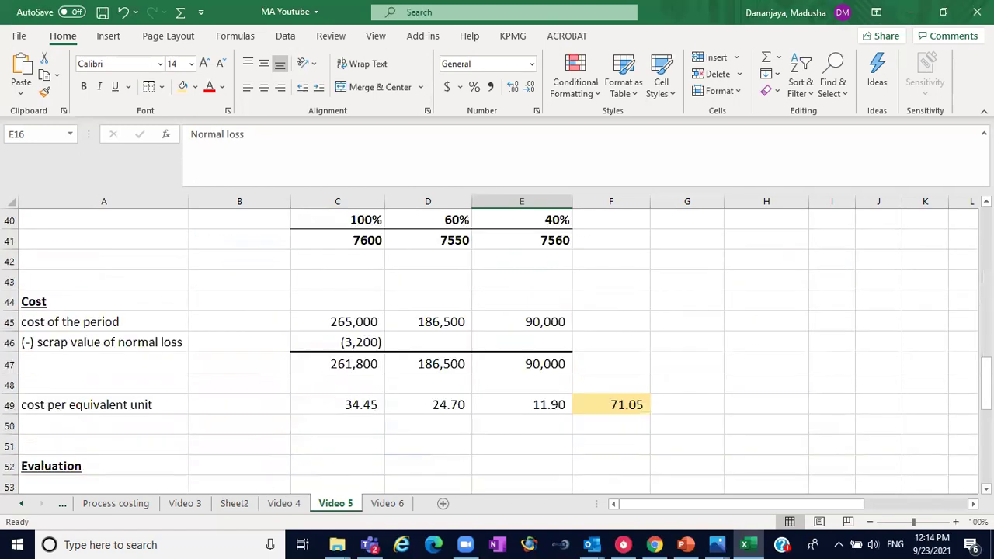